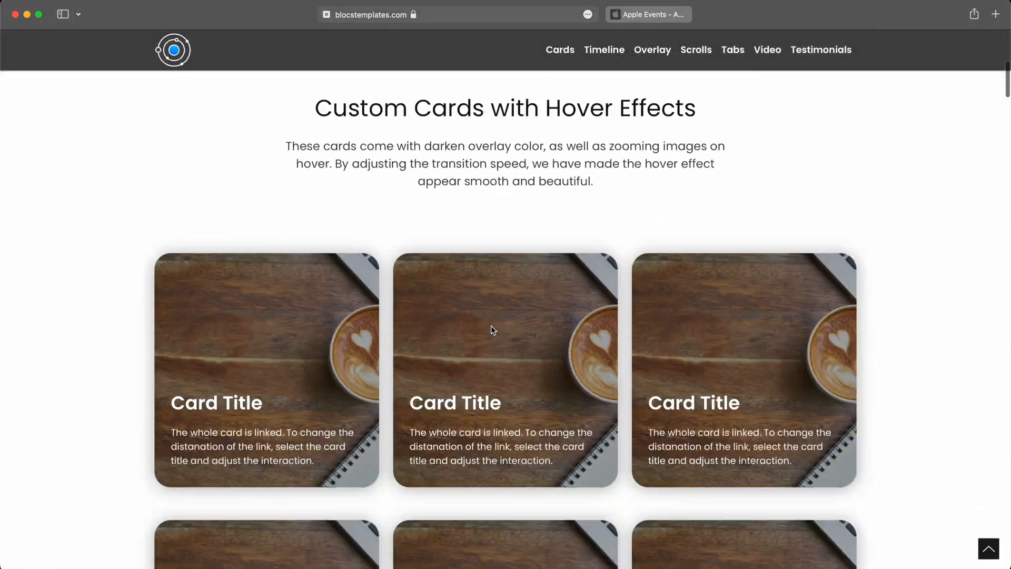
Browse the Freedom template demo page and examine how its Horizontally Scrolling Cards section moves sideways.
{"action": "scroll", "coordinate": [492, 327], "scroll_direction": "down", "scroll_amount": 20}
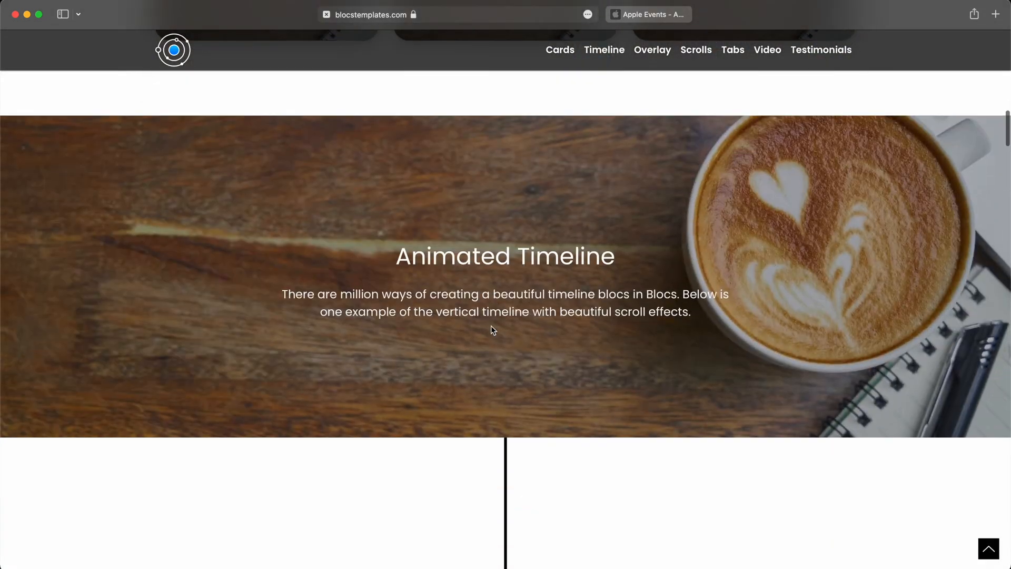
{"action": "scroll", "coordinate": [491, 330], "scroll_direction": "down", "scroll_amount": 20}
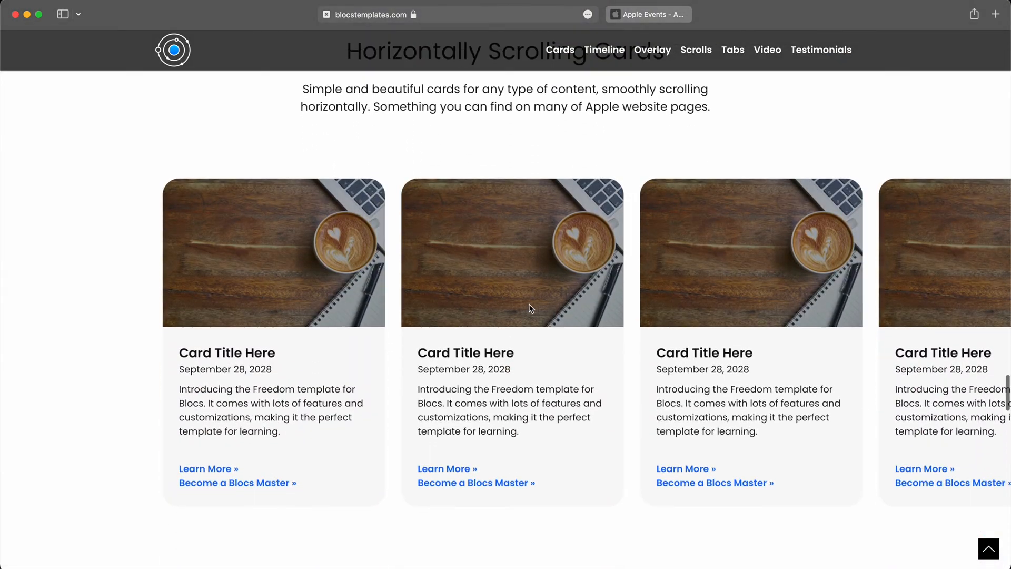
{"action": "scroll", "coordinate": [530, 309], "scroll_direction": "up", "scroll_amount": 2}
{"action": "scroll", "coordinate": [624, 165], "scroll_direction": "down", "scroll_amount": 2}
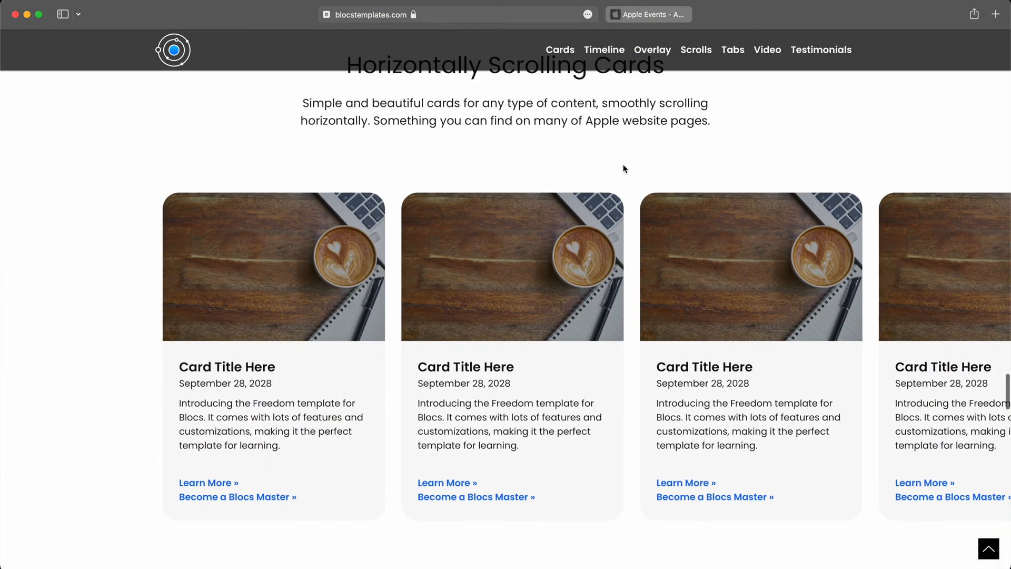
{"action": "scroll", "coordinate": [748, 285], "scroll_direction": "right", "scroll_amount": 3}
{"action": "scroll", "coordinate": [748, 285], "scroll_direction": "left", "scroll_amount": 3}
{"action": "scroll", "coordinate": [747, 285], "scroll_direction": "right", "scroll_amount": 10}
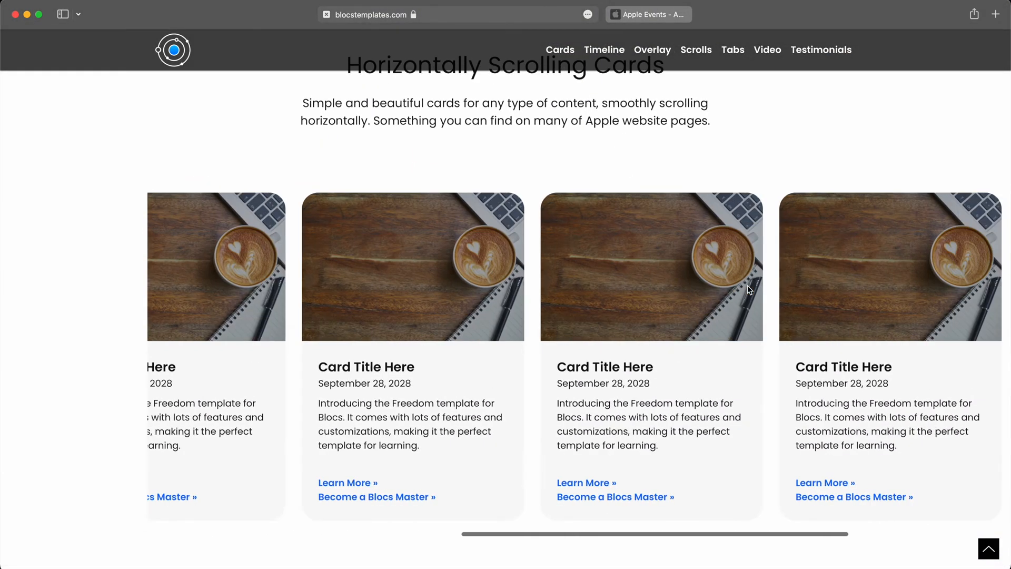
{"action": "scroll", "coordinate": [747, 285], "scroll_direction": "left", "scroll_amount": 10}
{"action": "scroll", "coordinate": [747, 286], "scroll_direction": "right", "scroll_amount": 12}
{"action": "scroll", "coordinate": [747, 285], "scroll_direction": "left", "scroll_amount": 12}
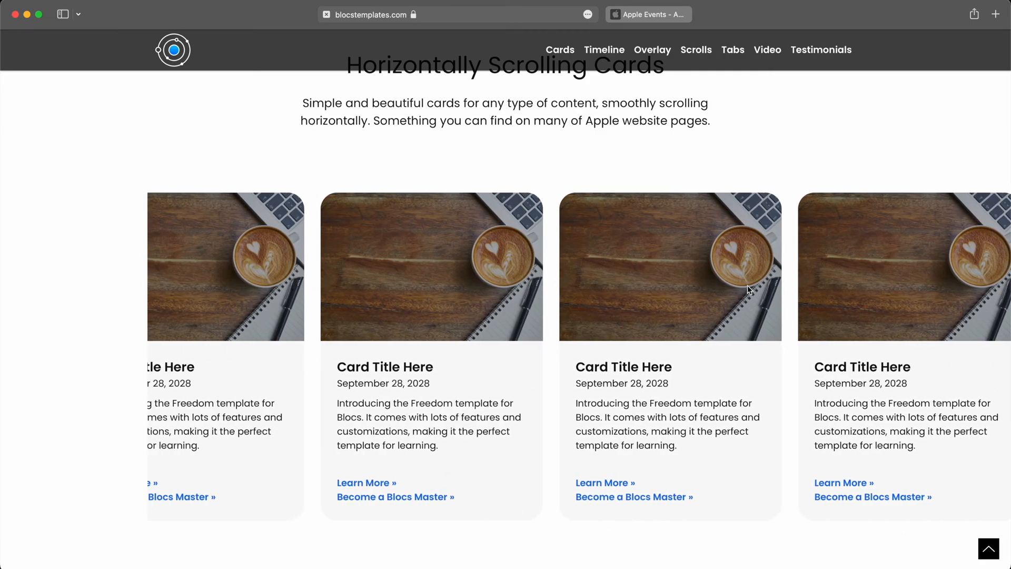
{"action": "scroll", "coordinate": [747, 285], "scroll_direction": "right", "scroll_amount": 8}
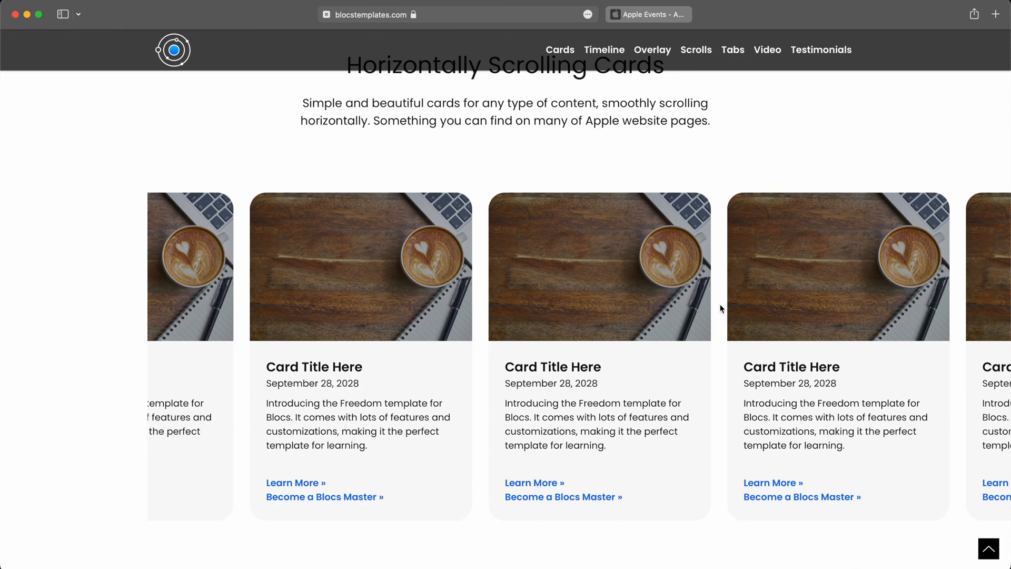
Look through the Freedom template's other sections, including the timeline and hover-effect cards, and return to the first horizontally scrolling card.
{"action": "scroll", "coordinate": [721, 308], "scroll_direction": "down", "scroll_amount": 2}
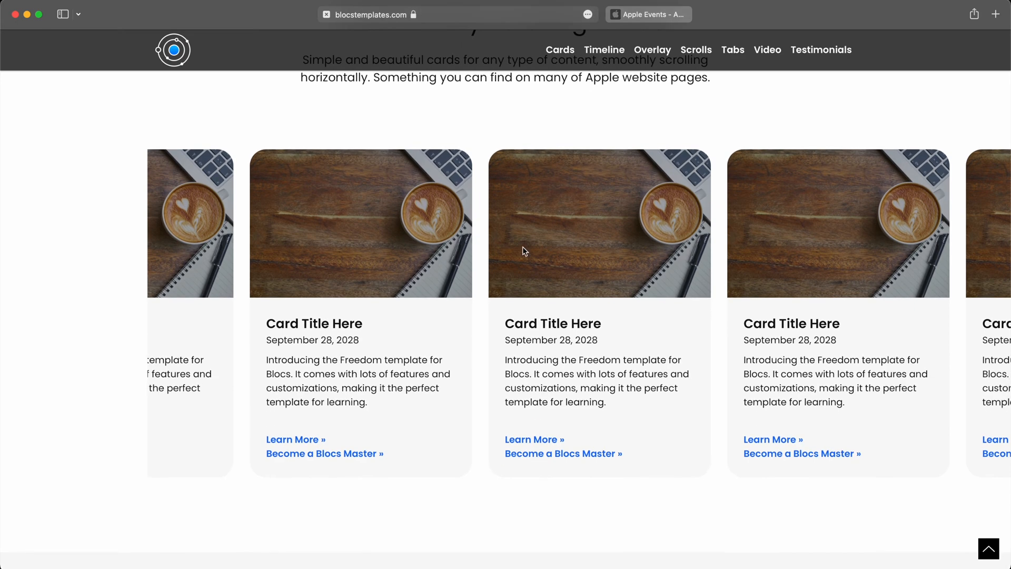
{"action": "scroll", "coordinate": [597, 334], "scroll_direction": "down", "scroll_amount": 20}
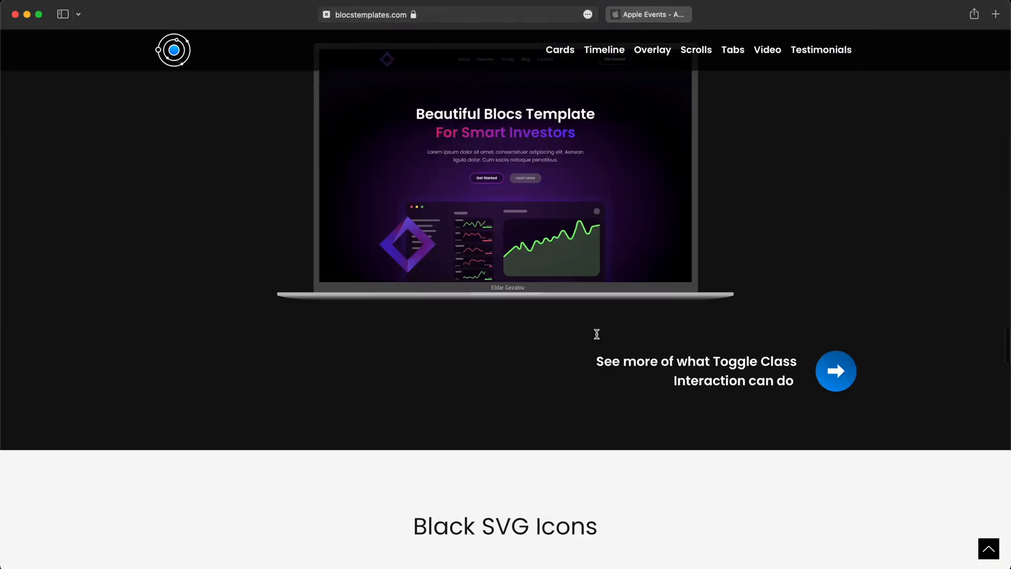
{"action": "scroll", "coordinate": [597, 334], "scroll_direction": "up", "scroll_amount": 20}
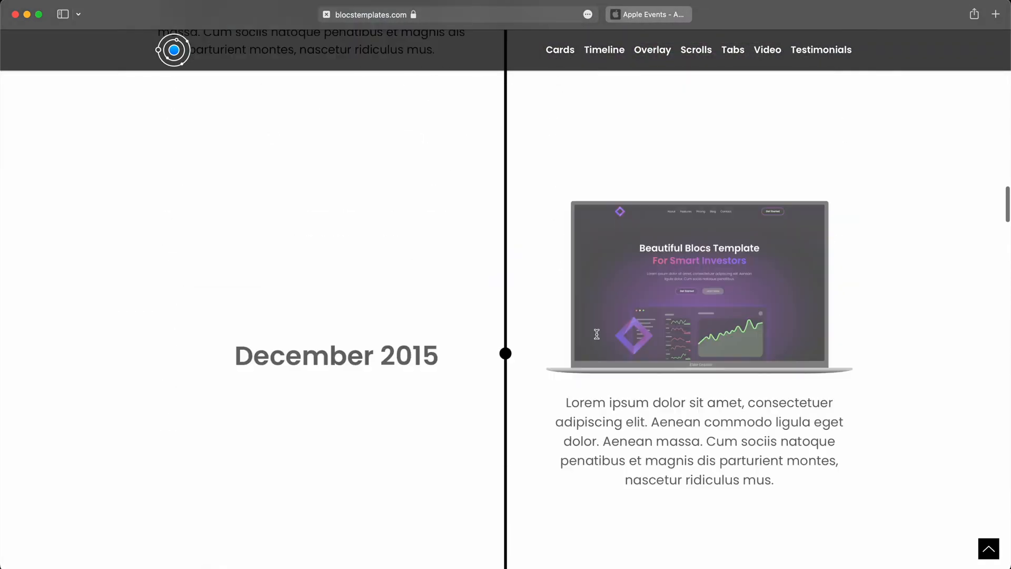
{"action": "scroll", "coordinate": [596, 334], "scroll_direction": "up", "scroll_amount": 20}
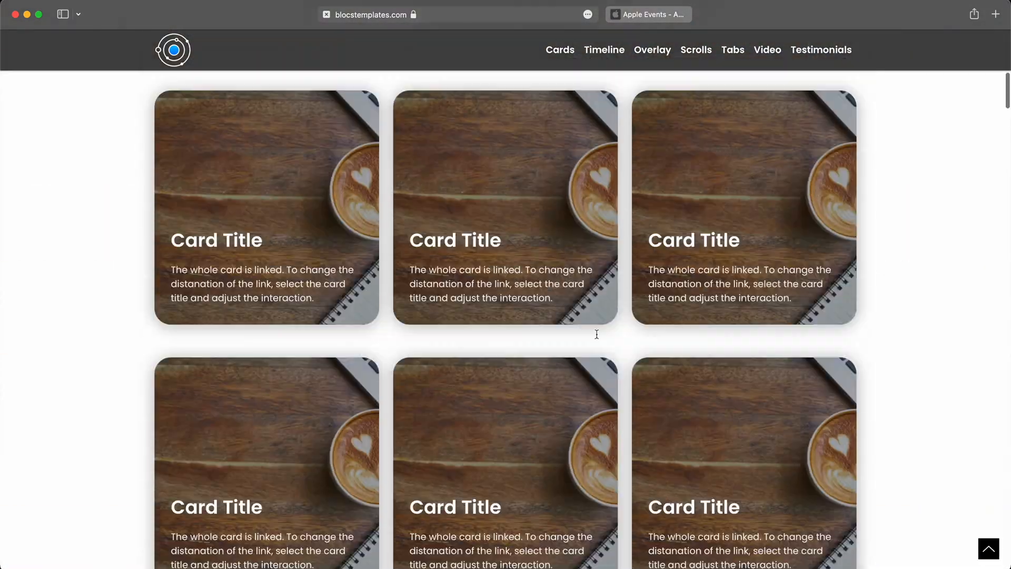
{"action": "scroll", "coordinate": [598, 334], "scroll_direction": "down", "scroll_amount": 3}
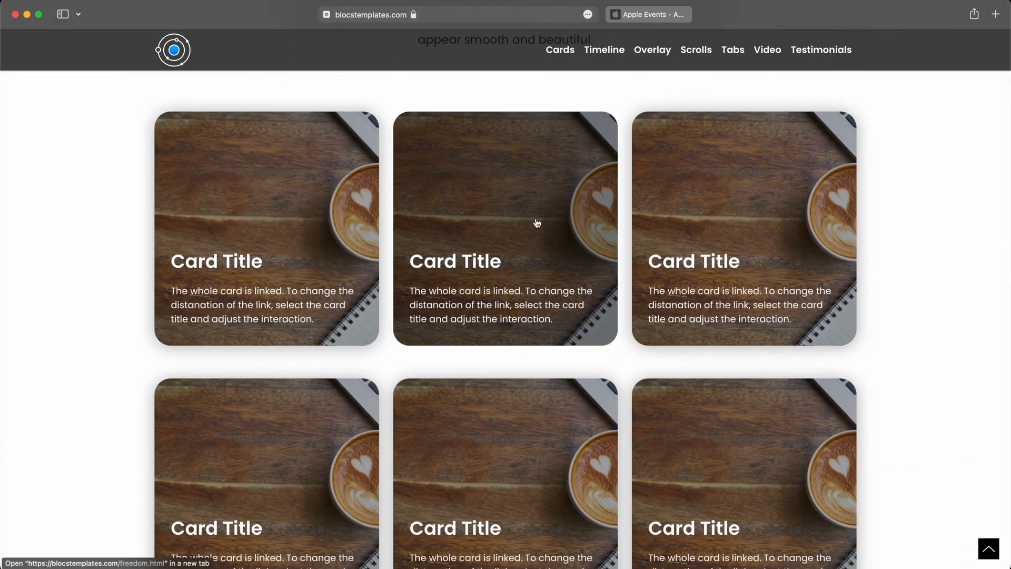
{"action": "scroll", "coordinate": [537, 224], "scroll_direction": "up", "scroll_amount": 10}
{"action": "scroll", "coordinate": [538, 223], "scroll_direction": "down", "scroll_amount": 20}
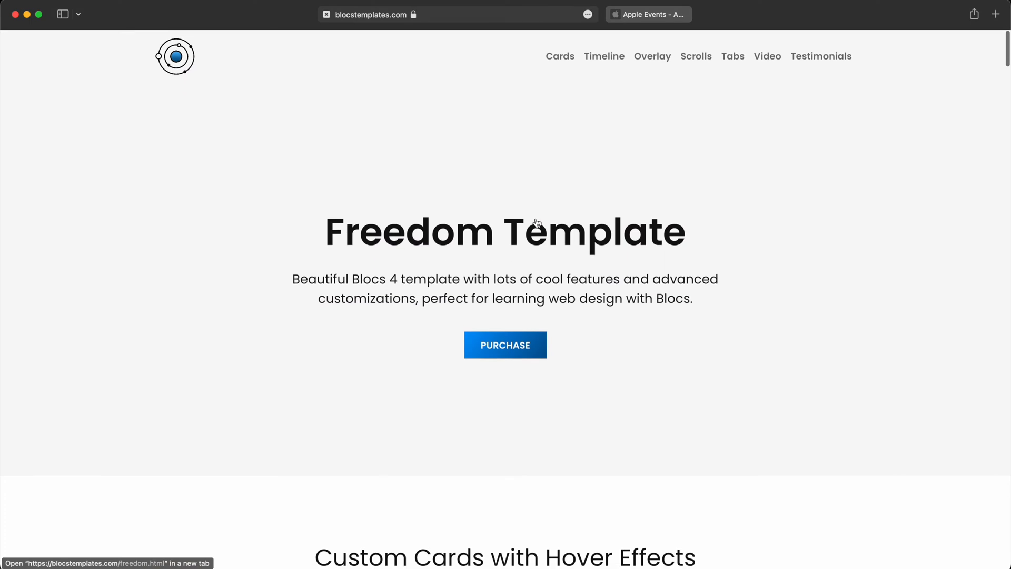
{"action": "scroll", "coordinate": [537, 223], "scroll_direction": "down", "scroll_amount": 5}
{"action": "scroll", "coordinate": [538, 223], "scroll_direction": "up", "scroll_amount": 20}
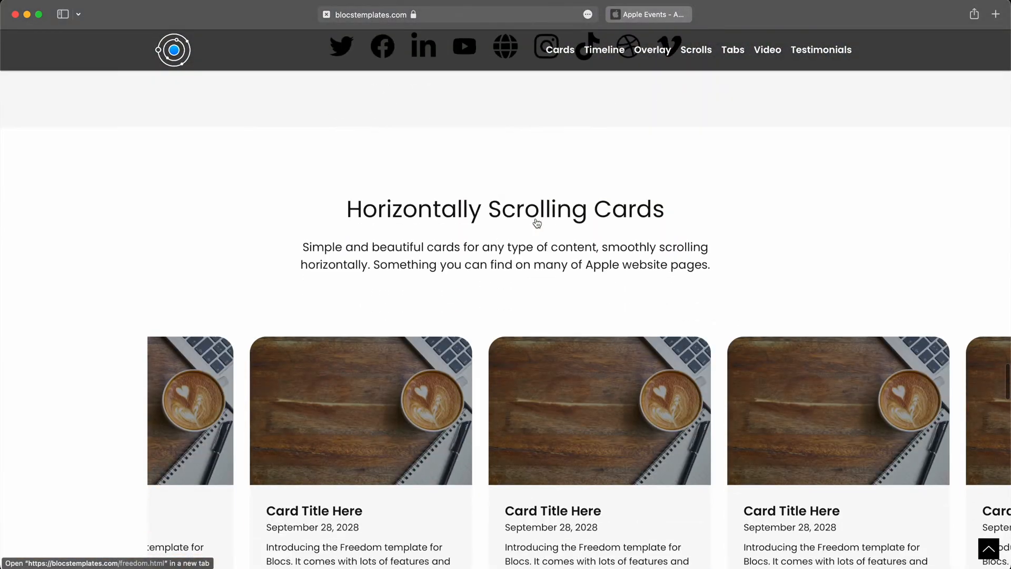
{"action": "scroll", "coordinate": [537, 223], "scroll_direction": "down", "scroll_amount": 2}
{"action": "scroll", "coordinate": [535, 221], "scroll_direction": "left", "scroll_amount": 10}
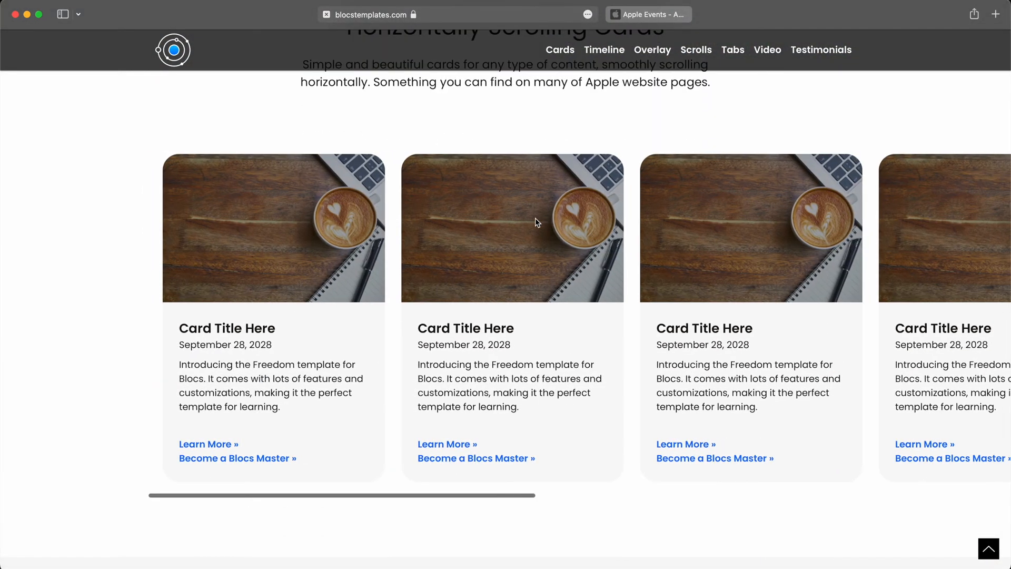
Compare the recent events cards on the Apple Events page with the Freedom template's cards, checking title, date, text and links.
{"action": "key", "text": "ctrl+Tab"}
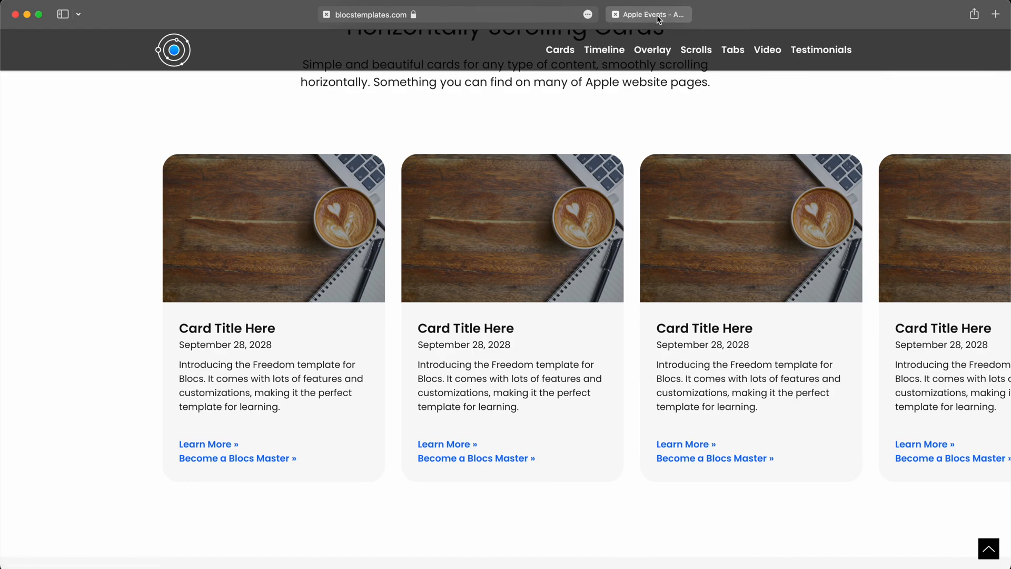
{"action": "scroll", "coordinate": [736, 331], "scroll_direction": "left", "scroll_amount": 8}
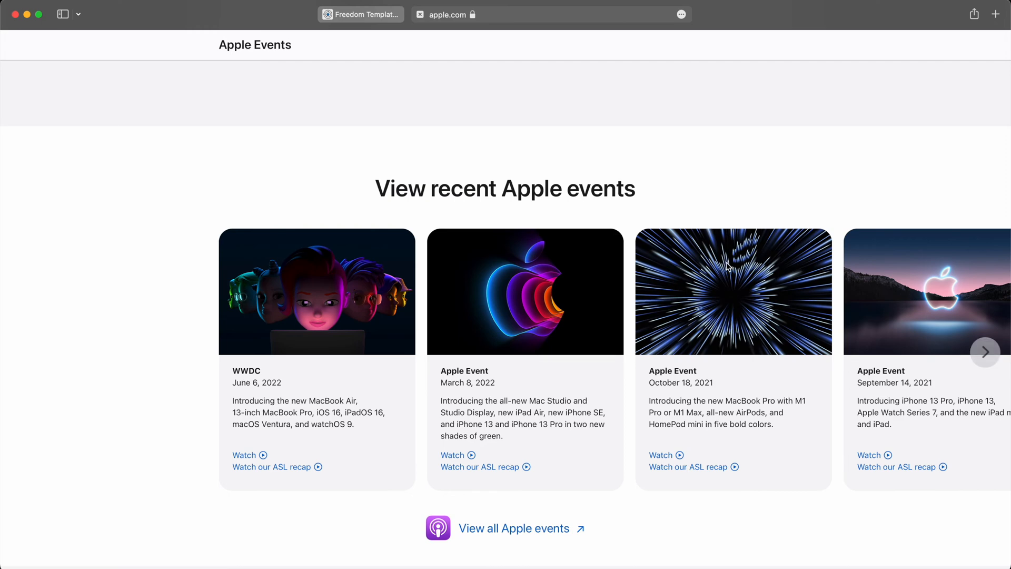
{"action": "scroll", "coordinate": [748, 337], "scroll_direction": "right", "scroll_amount": 5}
{"action": "scroll", "coordinate": [756, 350], "scroll_direction": "left", "scroll_amount": 5}
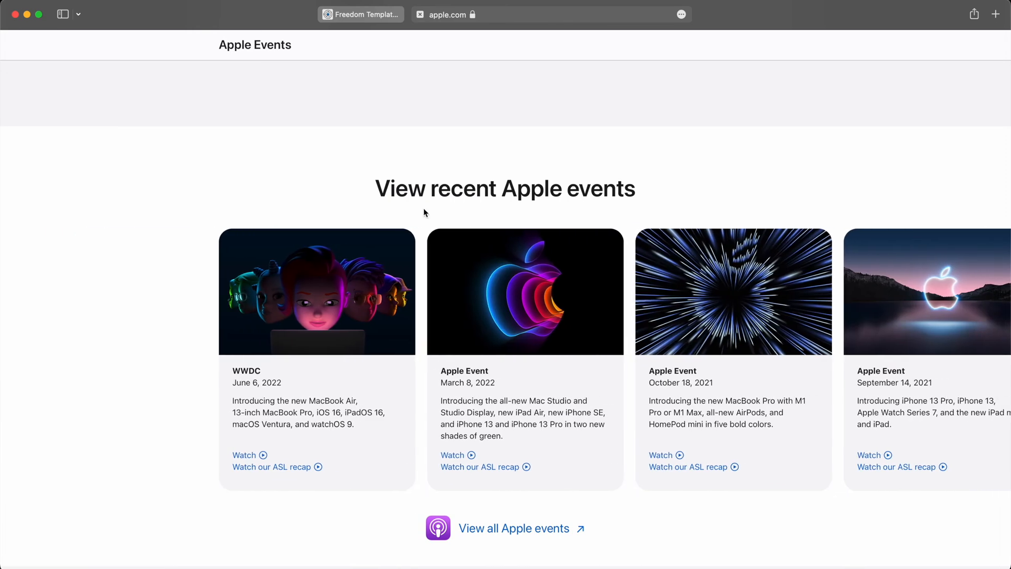
{"action": "left_click_drag", "start_coordinate": [229, 369], "coordinate": [368, 440]}
{"action": "left_click", "coordinate": [230, 390]}
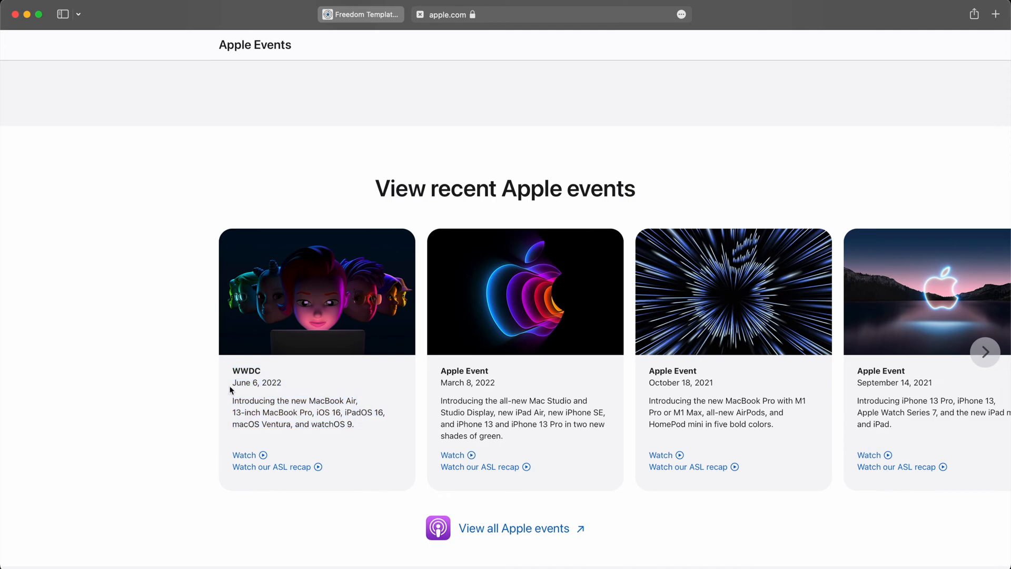
{"action": "key", "text": "ctrl+shift+Tab"}
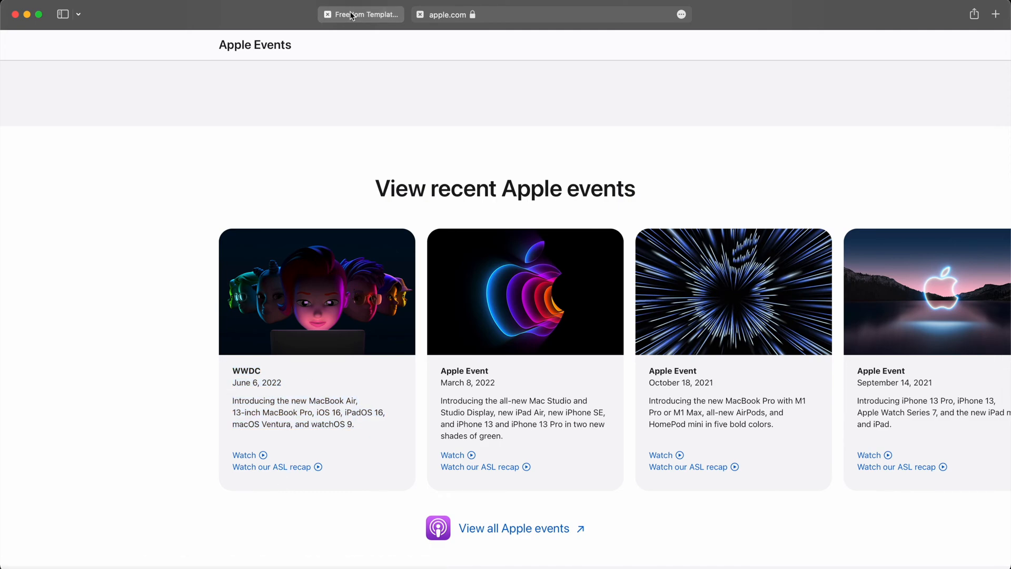
{"action": "left_click_drag", "start_coordinate": [256, 332], "coordinate": [275, 378]}
{"action": "left_click", "coordinate": [304, 389]}
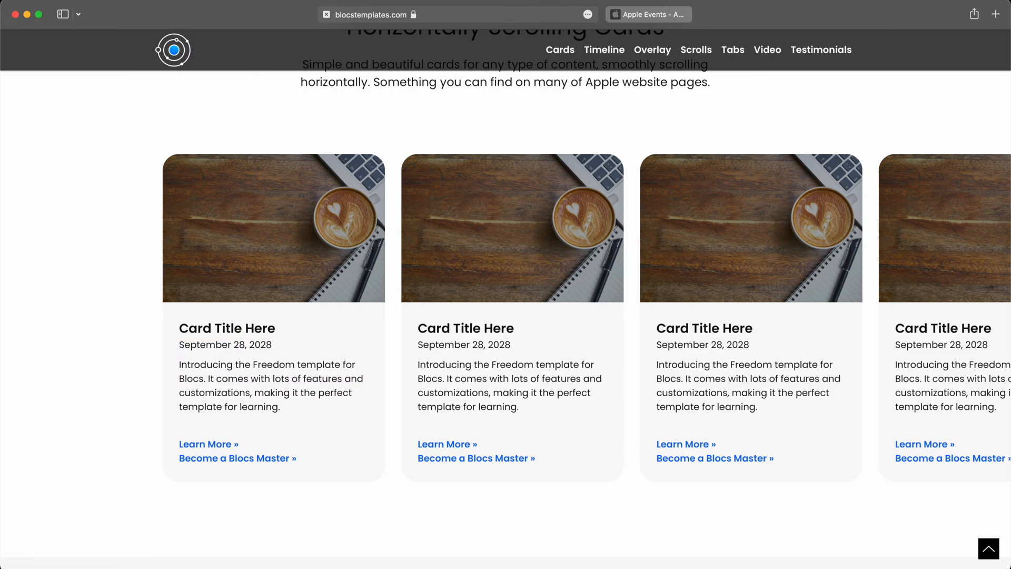
Switch to Blocs and create a new project named Cards with the Bootstrap 5 framework.
{"action": "left_click", "coordinate": [622, 568]}
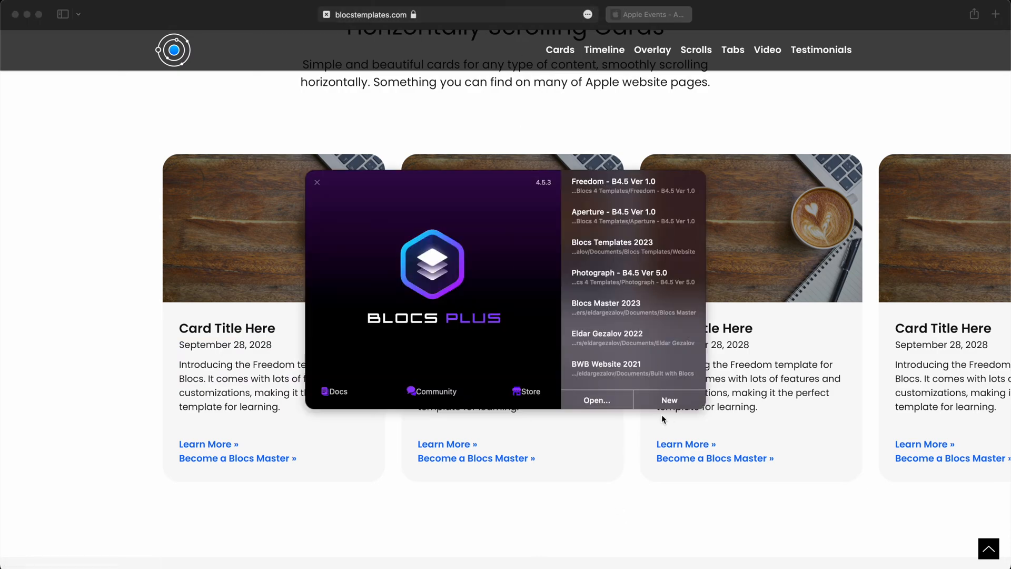
{"action": "left_click", "coordinate": [670, 400]}
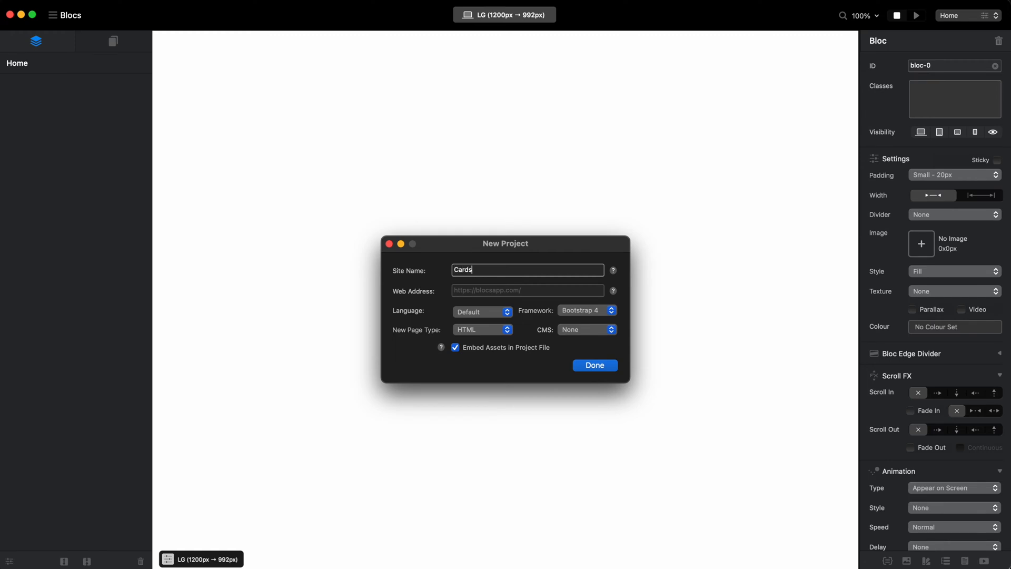
{"action": "left_click", "coordinate": [588, 310]}
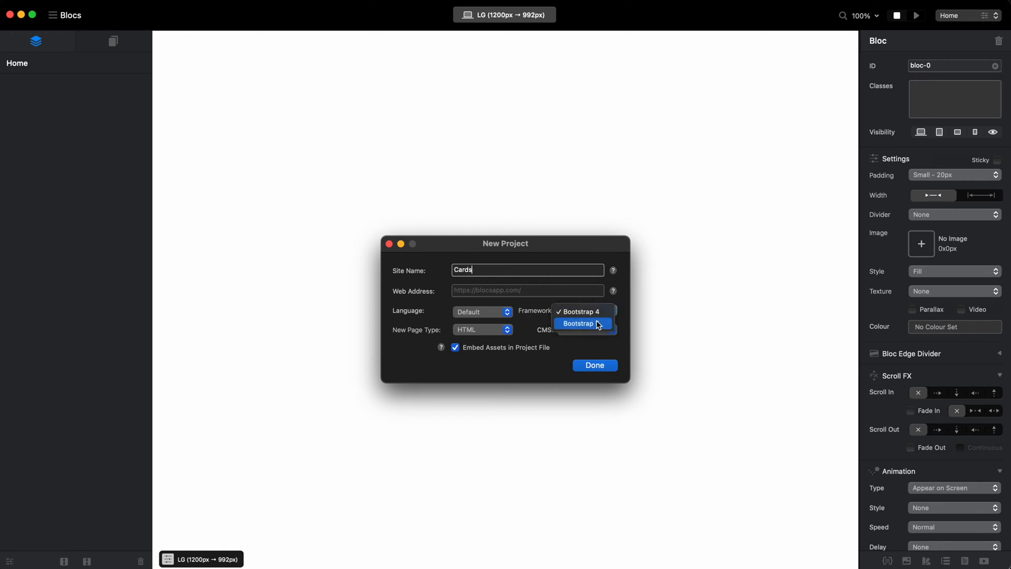
{"action": "left_click", "coordinate": [599, 324]}
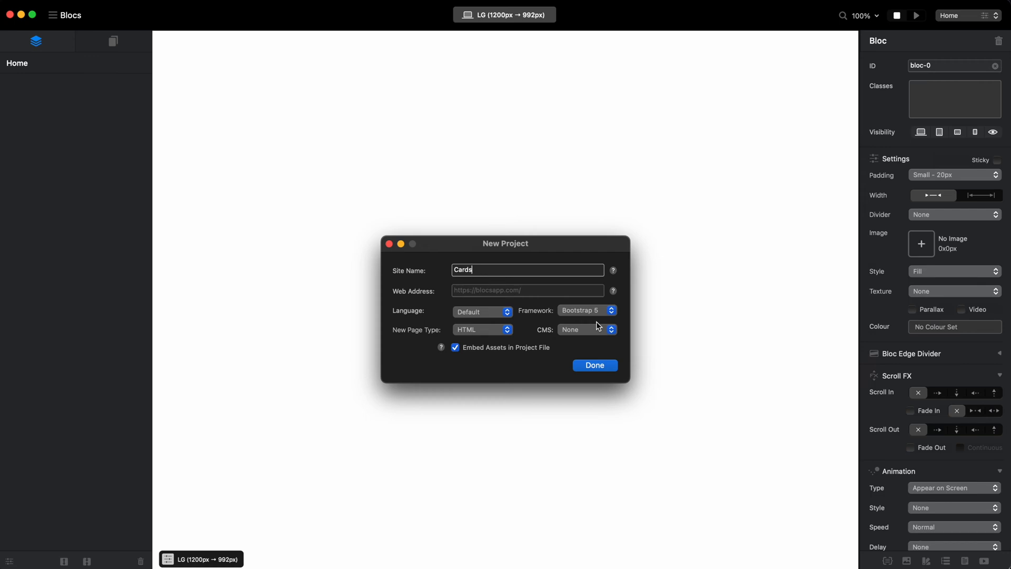
{"action": "left_click", "coordinate": [603, 365]}
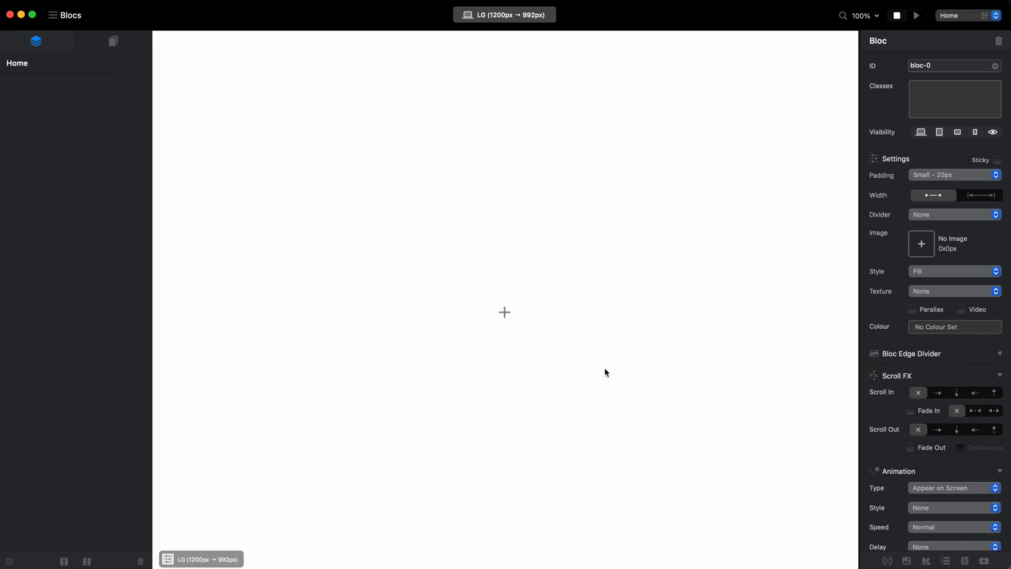
Add a Structure 1 Column bloc to the Home page and a Navigation Menu Right bloc in the header area above it.
{"action": "left_click", "coordinate": [500, 311]}
{"action": "left_click", "coordinate": [210, 108]}
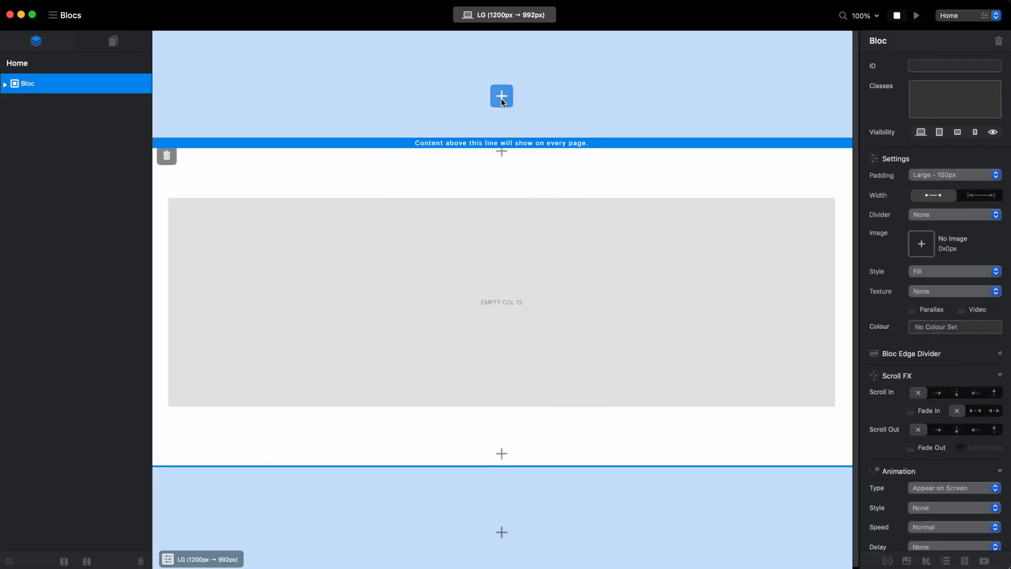
{"action": "left_click", "coordinate": [501, 96]}
{"action": "scroll", "coordinate": [722, 314], "scroll_direction": "down", "scroll_amount": 3}
{"action": "left_click", "coordinate": [693, 314]}
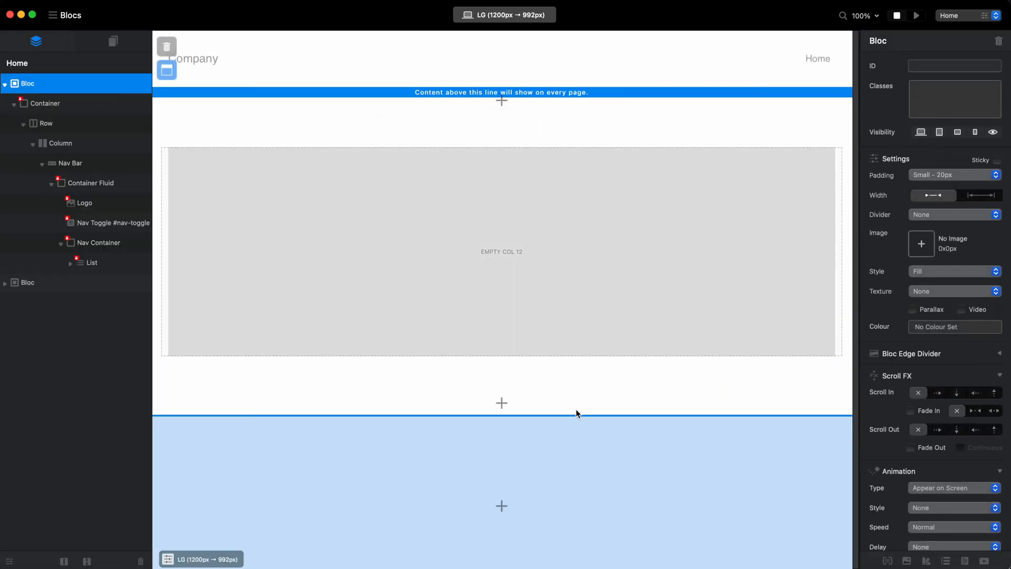
Add a black four-column footer bloc with About, Get the app, Follow Us and Connect to the page's footer area.
{"action": "left_click", "coordinate": [491, 512]}
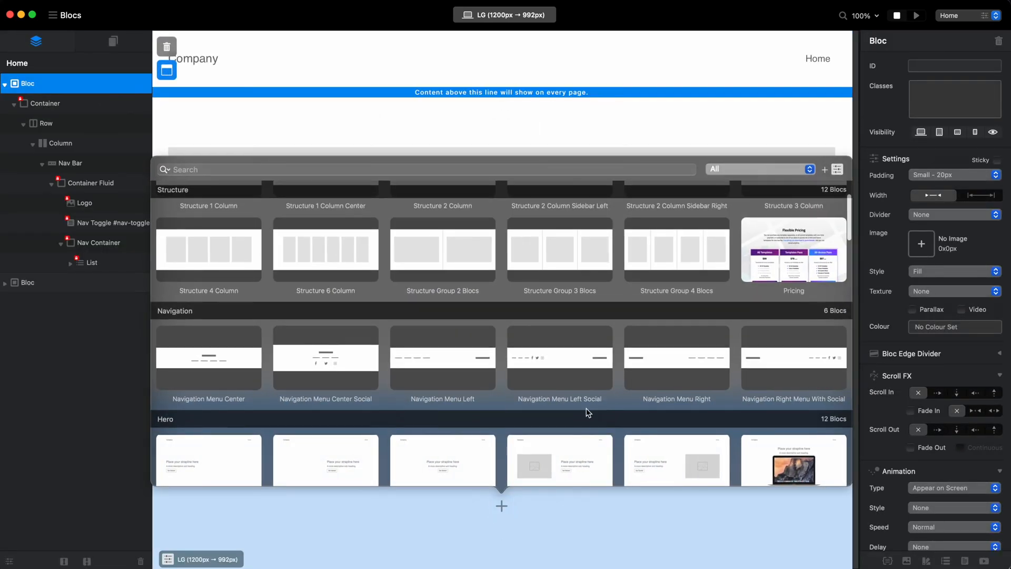
{"action": "scroll", "coordinate": [589, 412], "scroll_direction": "down", "scroll_amount": 10}
{"action": "left_click", "coordinate": [684, 450]}
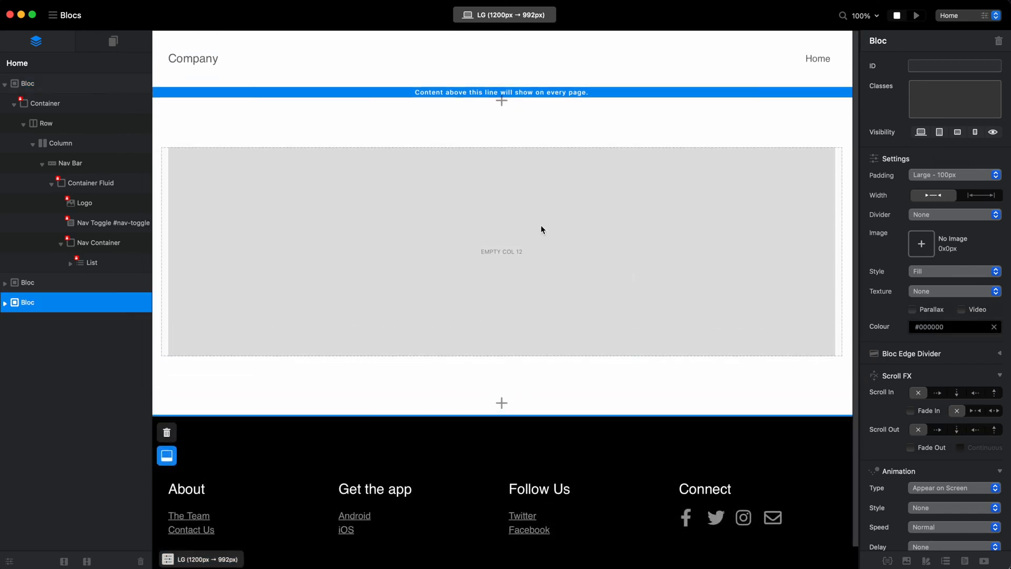
Give the empty one-column bloc a light grey background using a new swatch in the Crayons colour Mercury (#EAEAEA).
{"action": "left_click", "coordinate": [901, 327]}
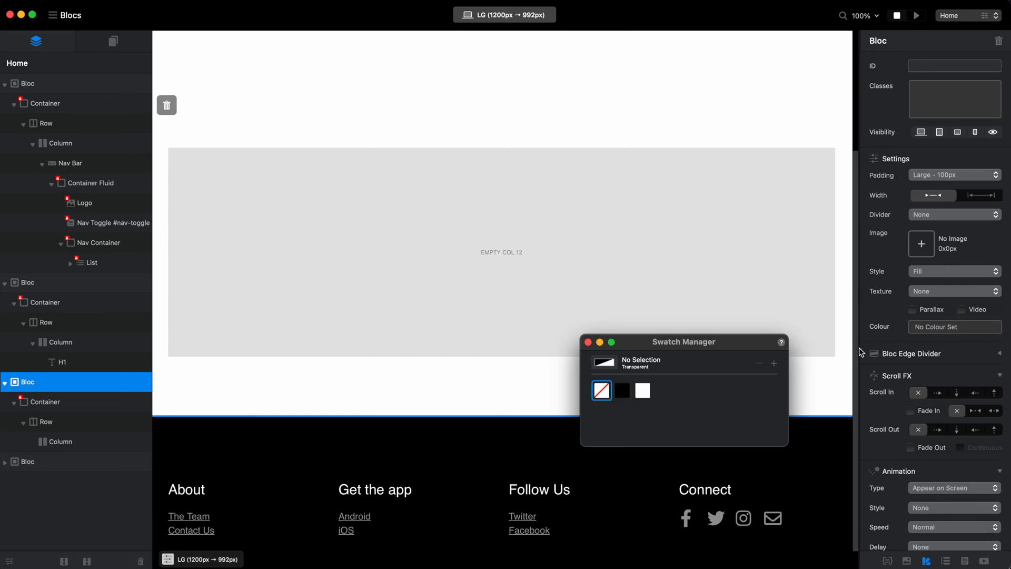
{"action": "left_click", "coordinate": [775, 363]}
{"action": "double_click", "coordinate": [664, 393]}
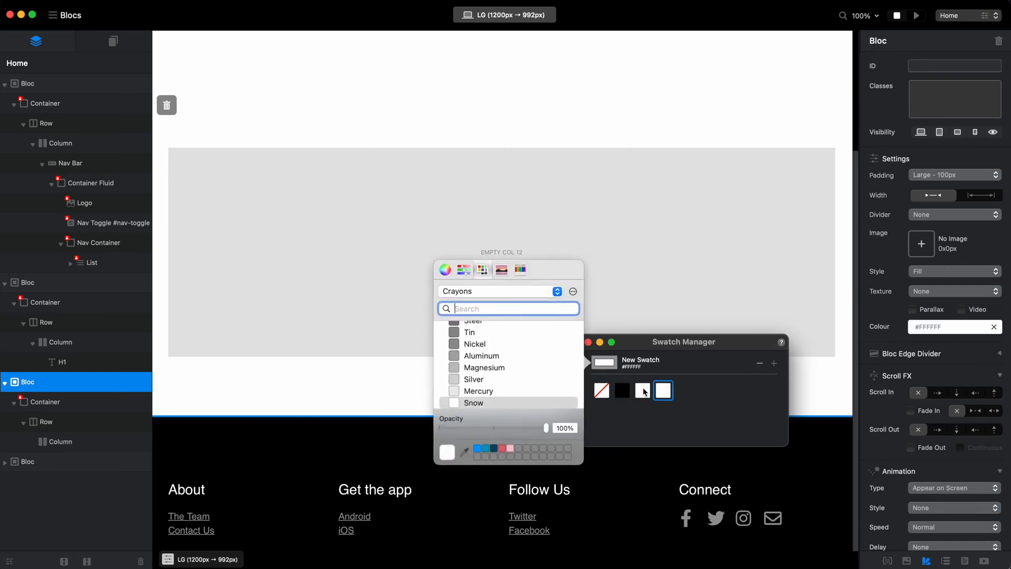
{"action": "left_click", "coordinate": [480, 392]}
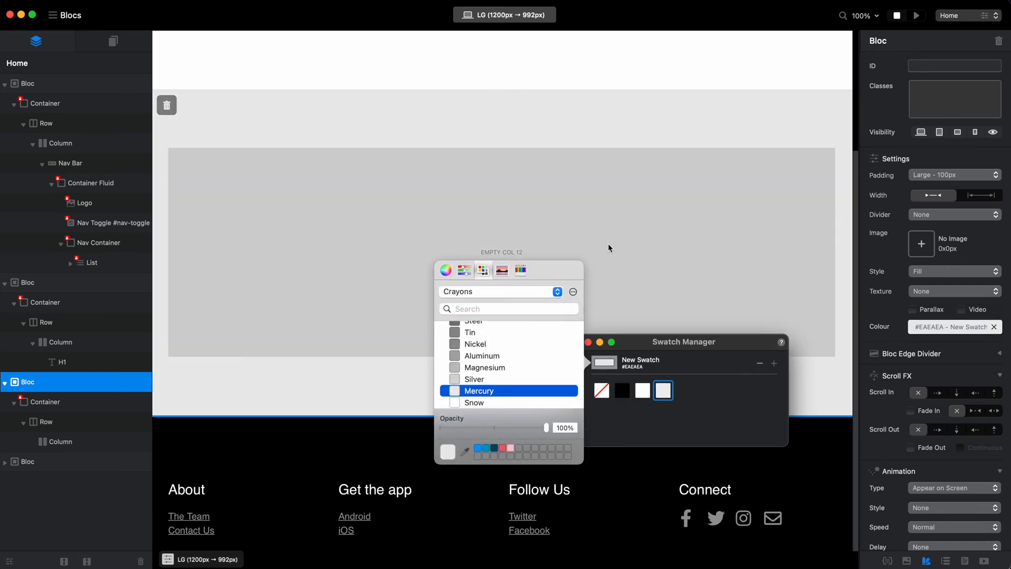
{"action": "left_click", "coordinate": [588, 343]}
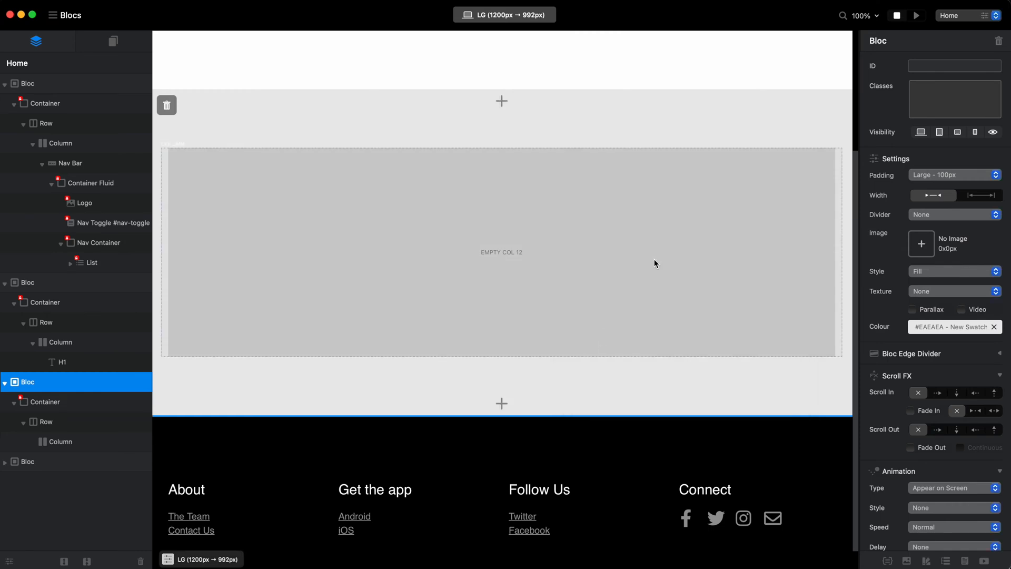
Switch to Safari and view the recent events cards on the Apple Events page as reference.
{"action": "scroll", "coordinate": [655, 264], "scroll_direction": "up", "scroll_amount": 3}
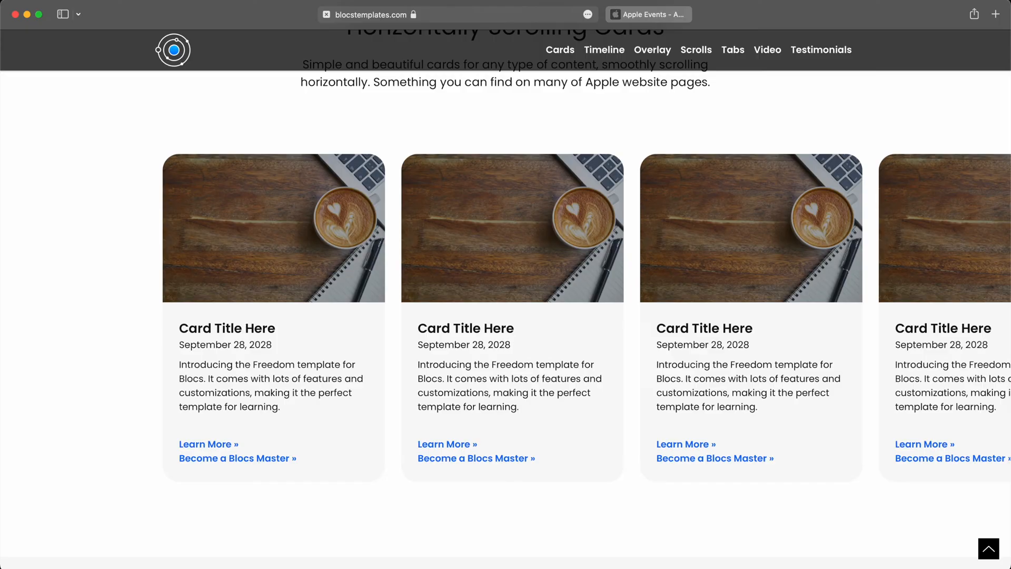
{"action": "left_click", "coordinate": [665, 15]}
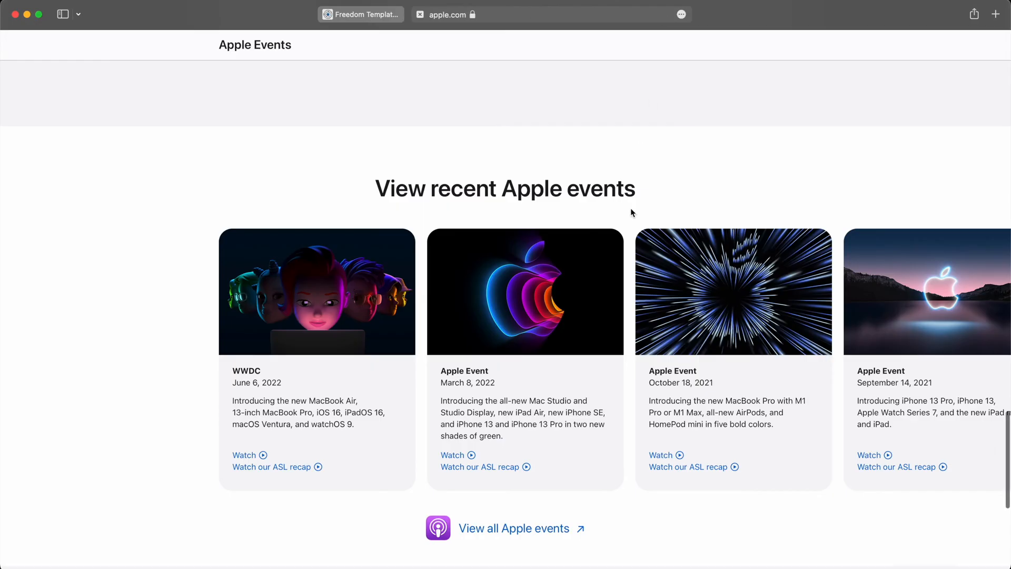
Examine the Apple Events page's product feature cards and the recent events row for their layout.
{"action": "scroll", "coordinate": [631, 208], "scroll_direction": "down", "scroll_amount": 2}
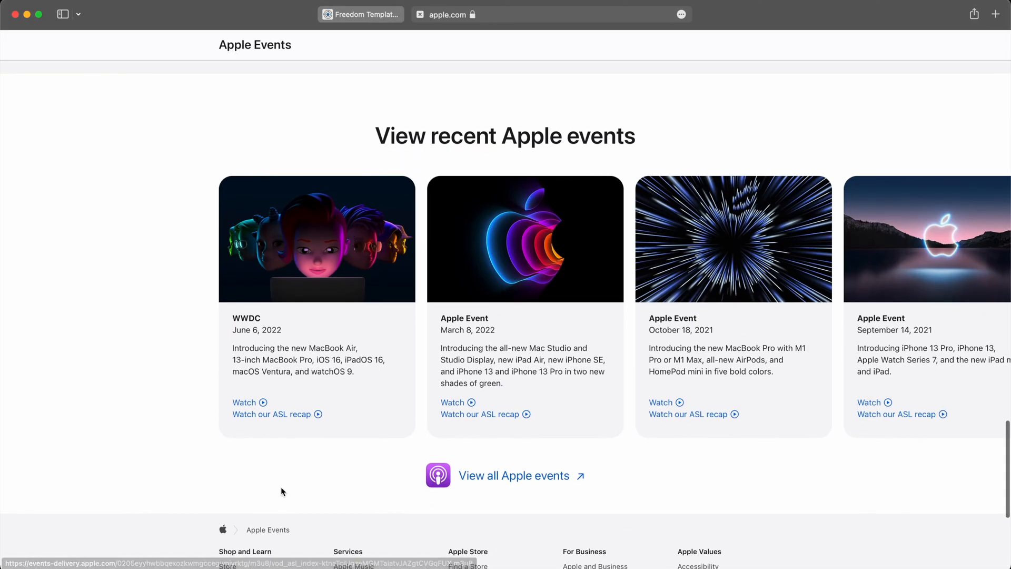
{"action": "scroll", "coordinate": [311, 340], "scroll_direction": "up", "scroll_amount": 3}
{"action": "scroll", "coordinate": [366, 228], "scroll_direction": "up", "scroll_amount": 5}
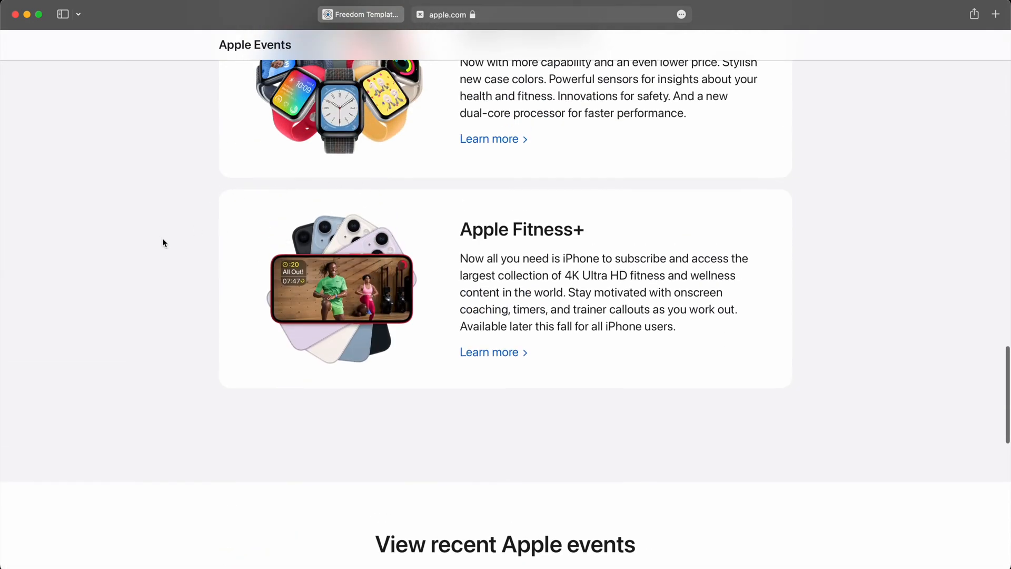
{"action": "scroll", "coordinate": [164, 243], "scroll_direction": "up", "scroll_amount": 2}
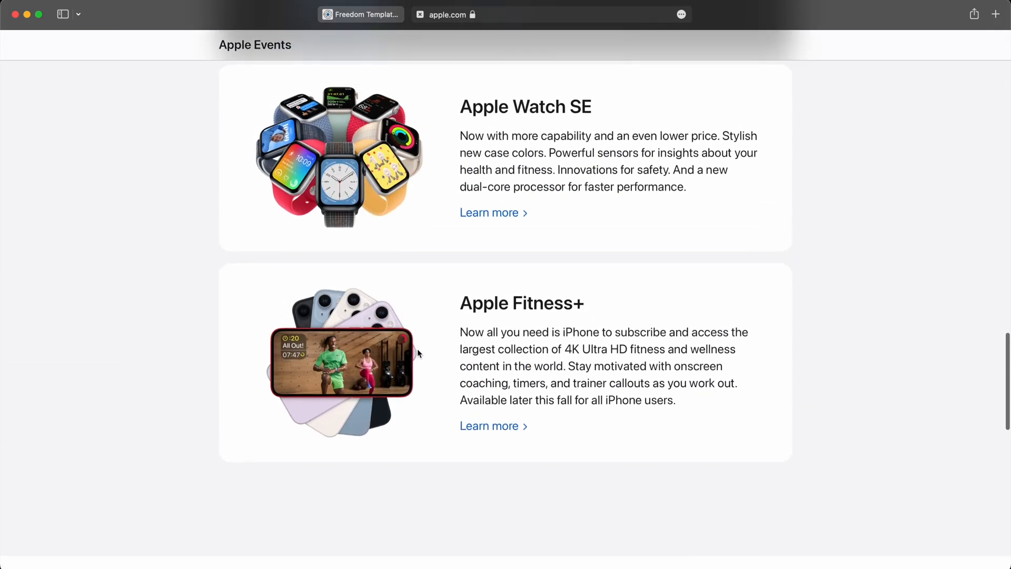
{"action": "scroll", "coordinate": [435, 219], "scroll_direction": "up", "scroll_amount": 5}
{"action": "scroll", "coordinate": [504, 388], "scroll_direction": "down", "scroll_amount": 1}
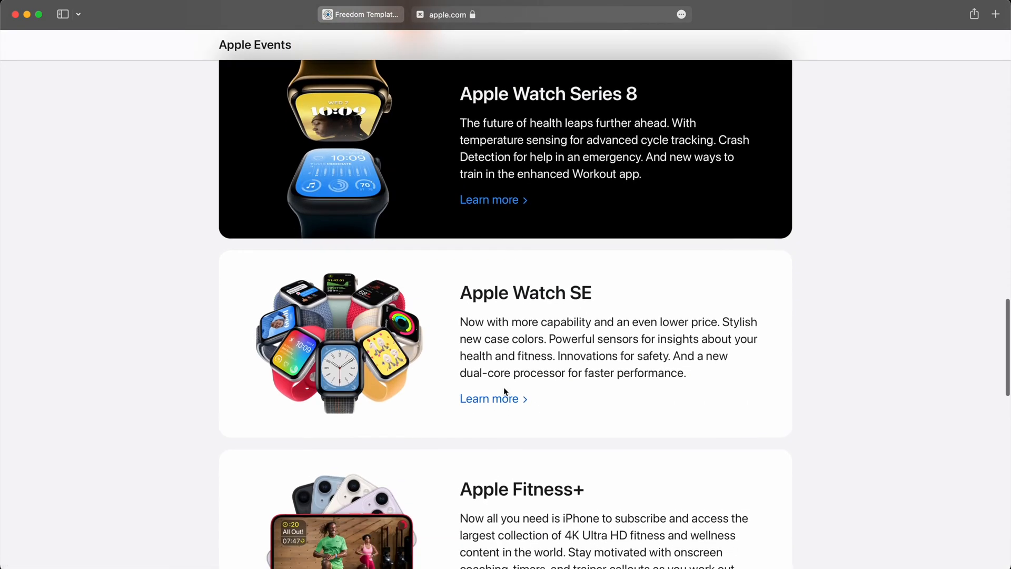
{"action": "scroll", "coordinate": [504, 386], "scroll_direction": "down", "scroll_amount": 15}
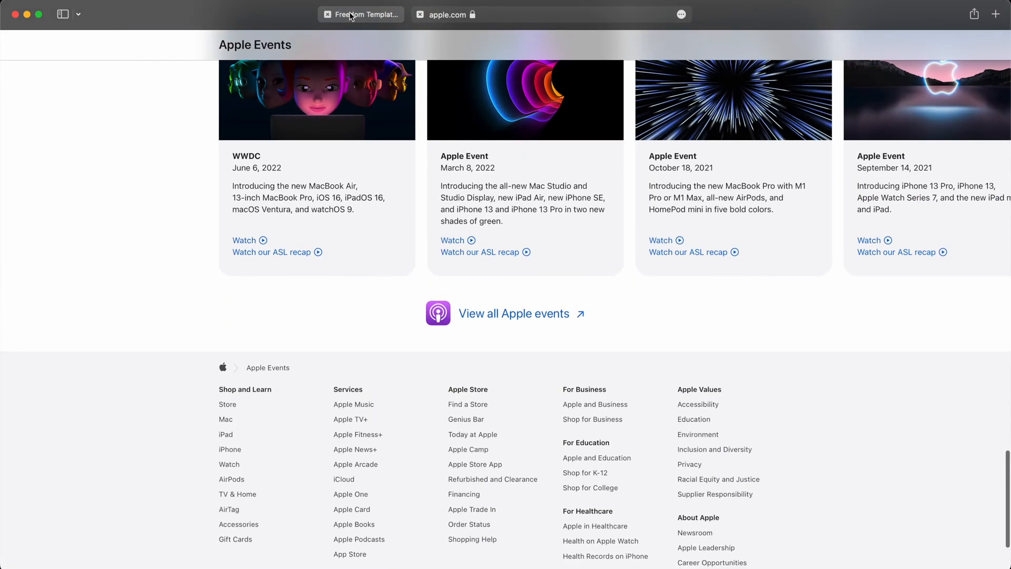
Switch back to Blocs and add a Container div bric to the empty column in the grey bloc.
{"action": "key", "text": "super+Tab"}
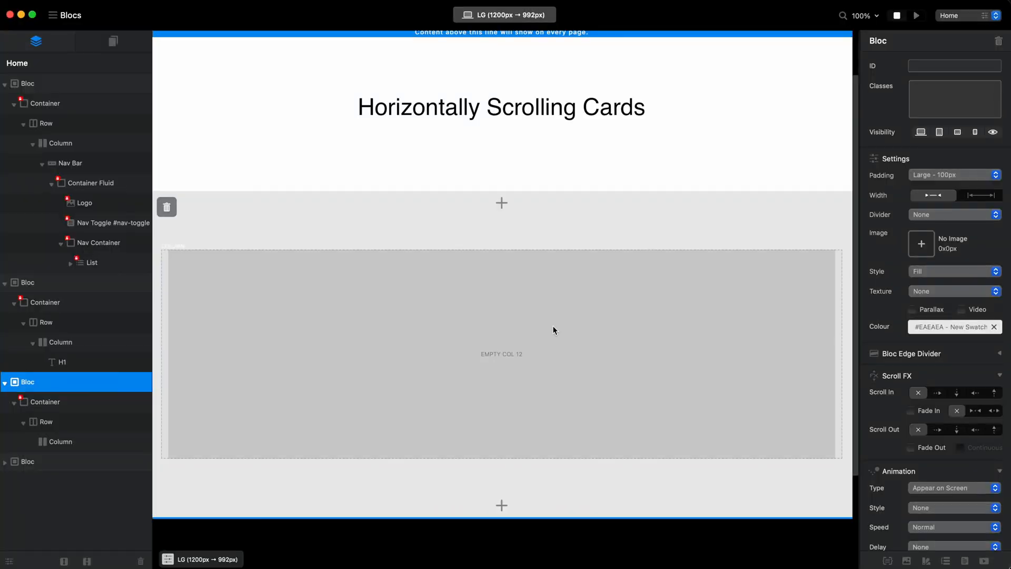
{"action": "scroll", "coordinate": [553, 327], "scroll_direction": "up", "scroll_amount": 1}
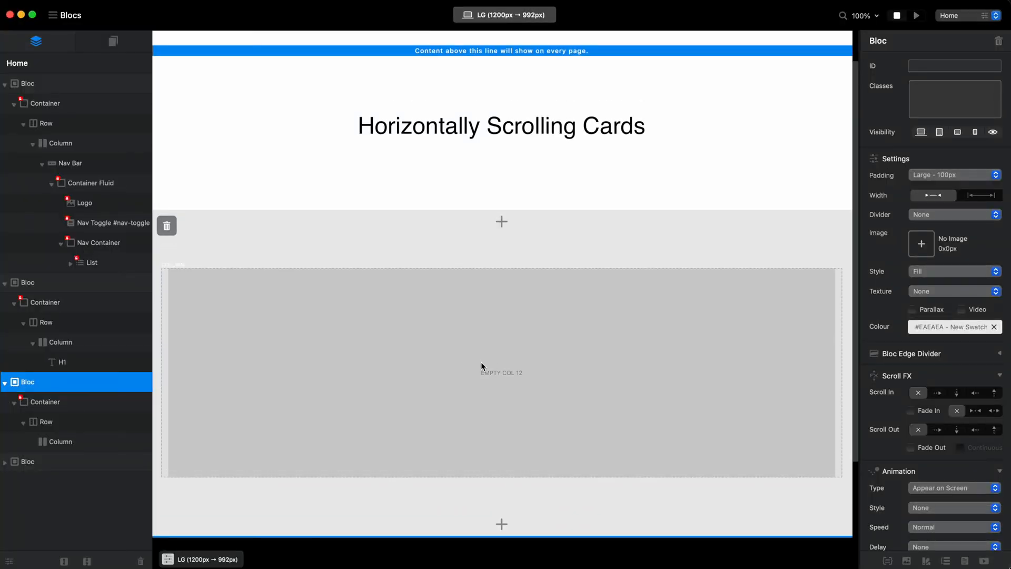
{"action": "left_click", "coordinate": [522, 361]}
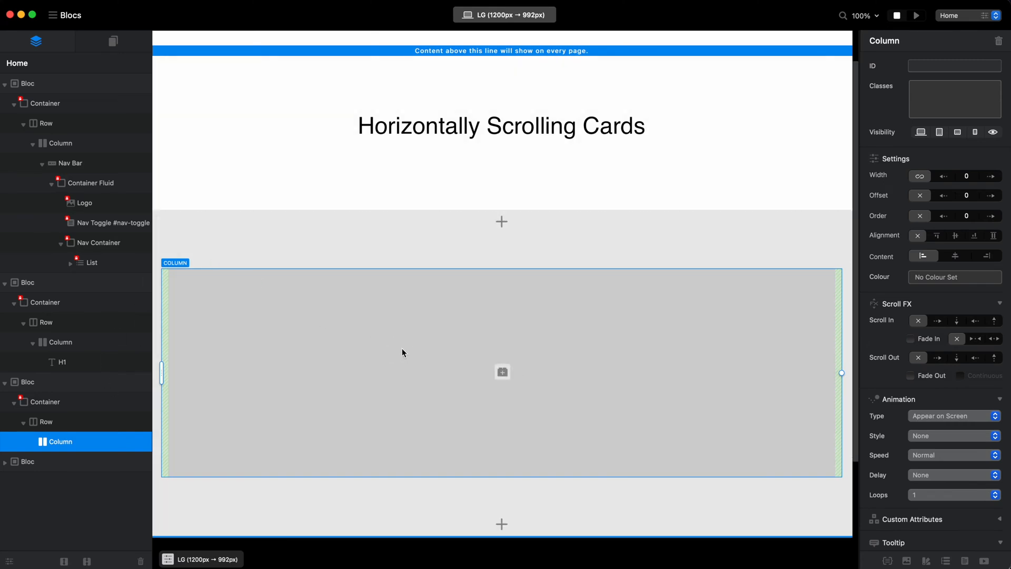
{"action": "left_click", "coordinate": [505, 375]}
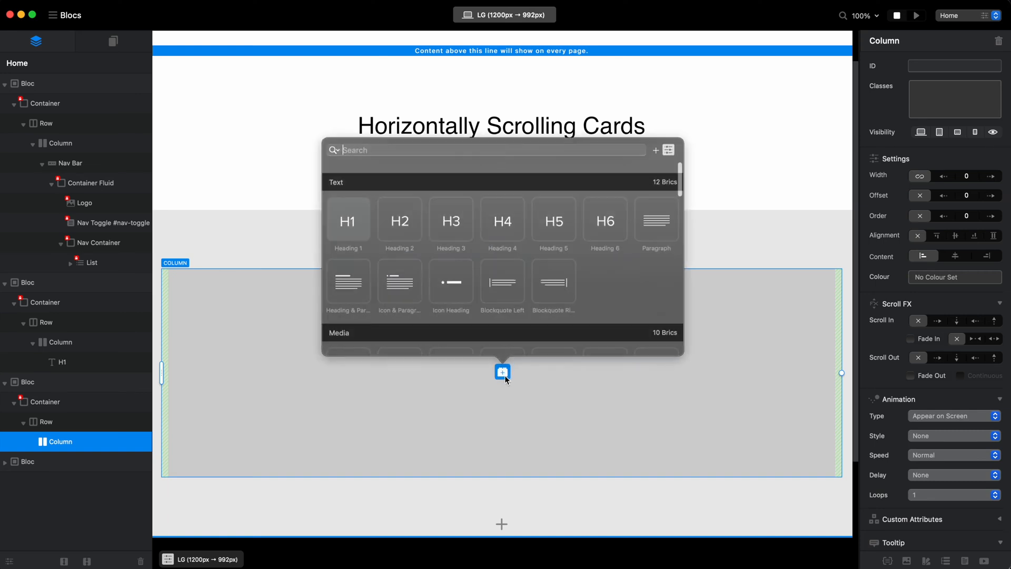
{"action": "type", "text": "div"}
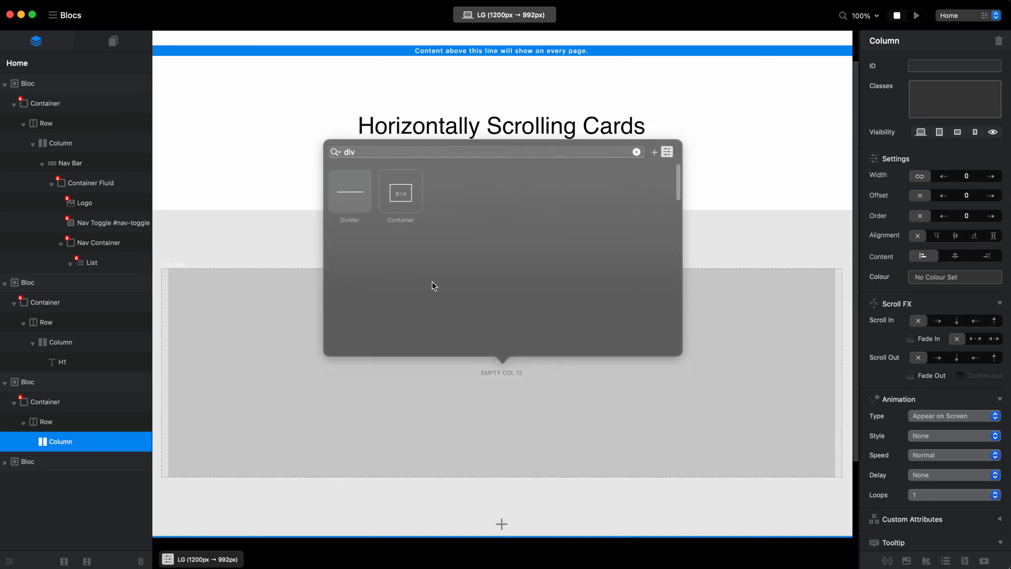
{"action": "left_click", "coordinate": [405, 192]}
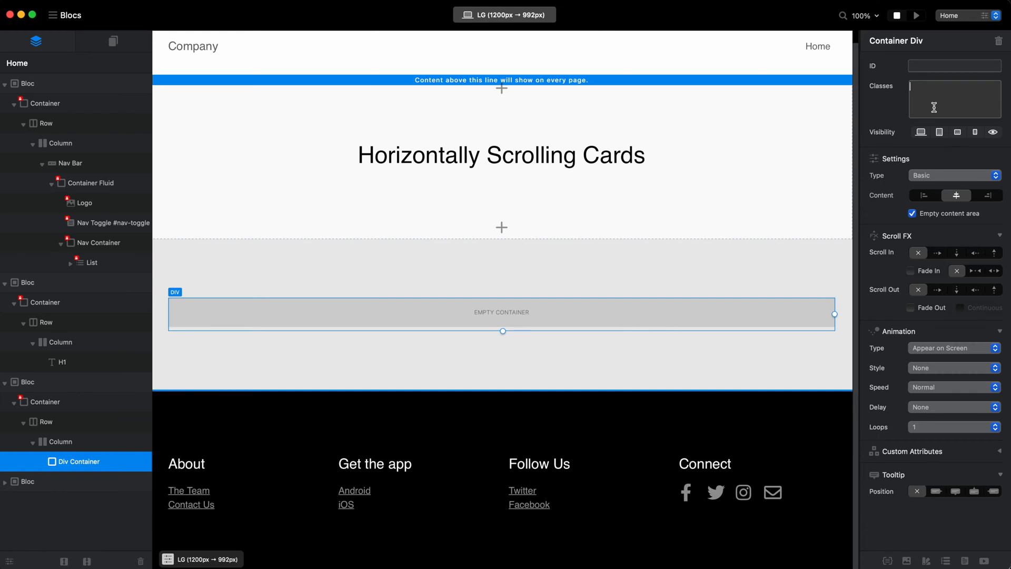
Assign the class card-div to the new div container and card-column to its parent column.
{"action": "type", "text": "card-div"}
{"action": "key", "text": "Return"}
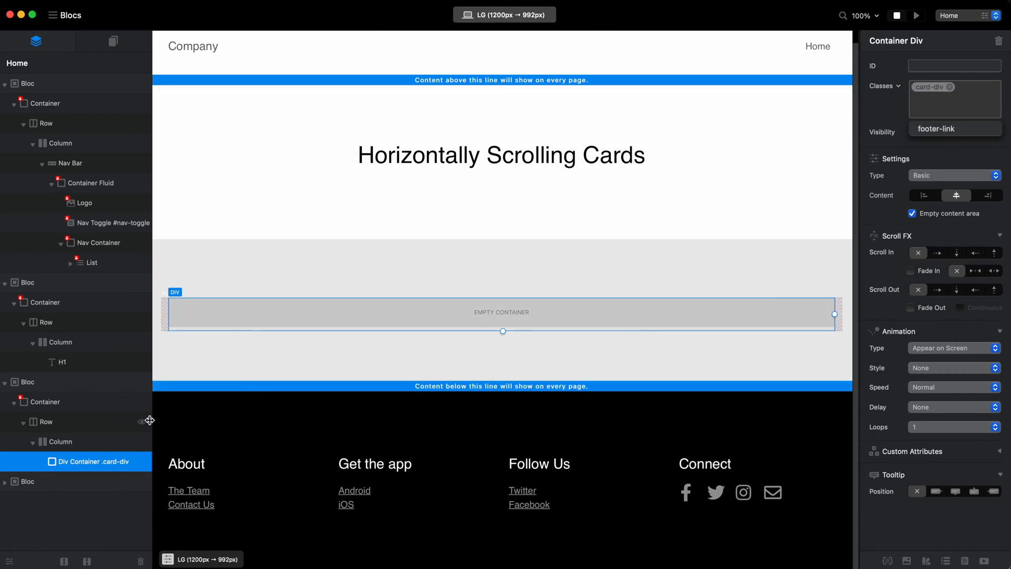
{"action": "left_click", "coordinate": [72, 442]}
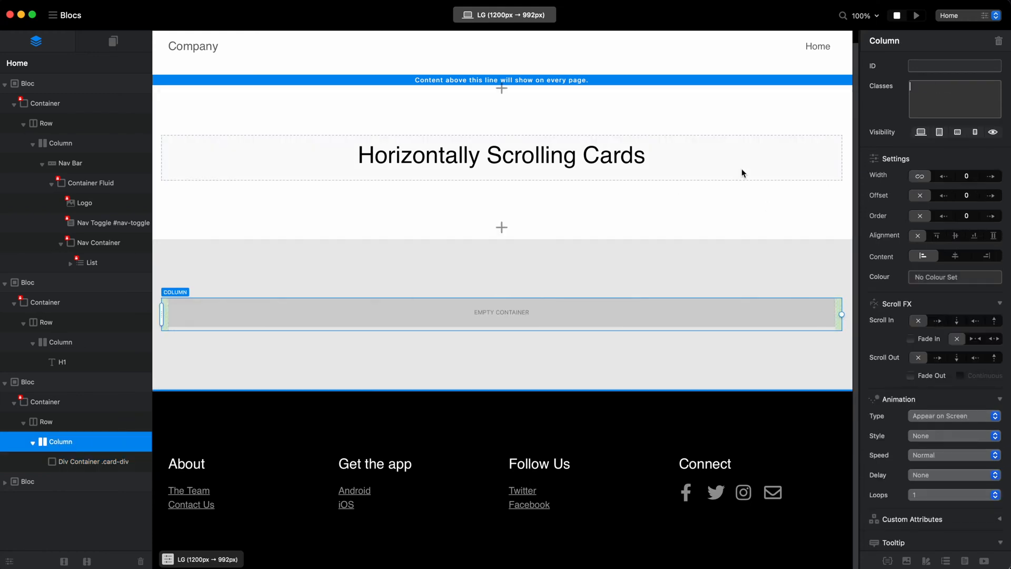
{"action": "type", "text": "card-"}
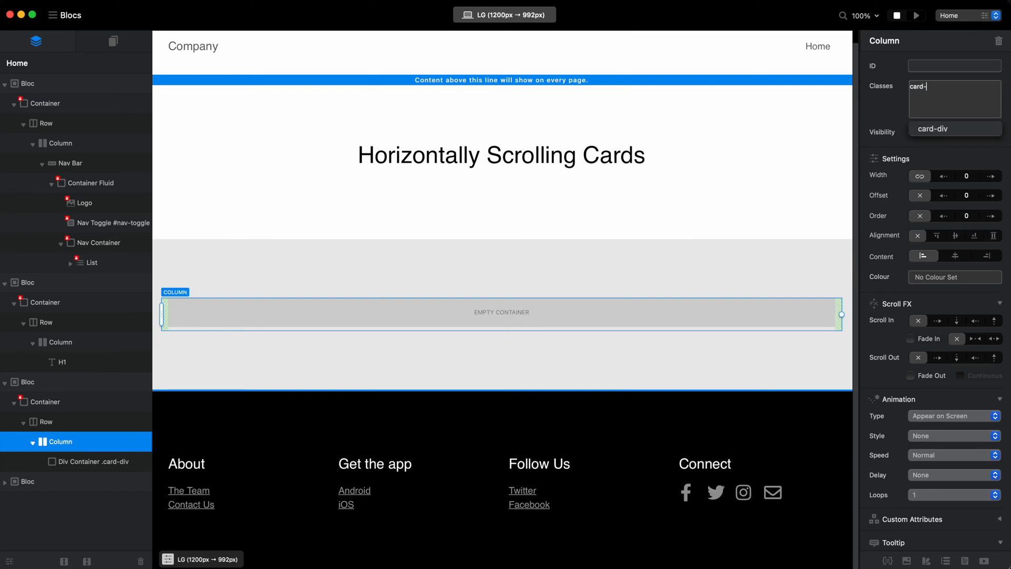
{"action": "type", "text": "column"}
{"action": "key", "text": "Return"}
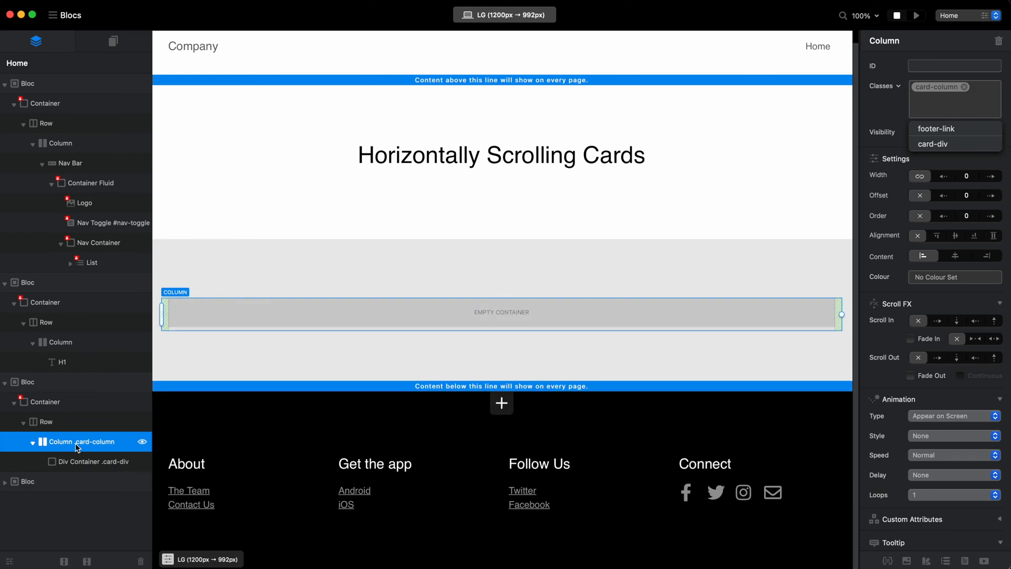
Add an Image bric inside the card-div container.
{"action": "left_click", "coordinate": [82, 463]}
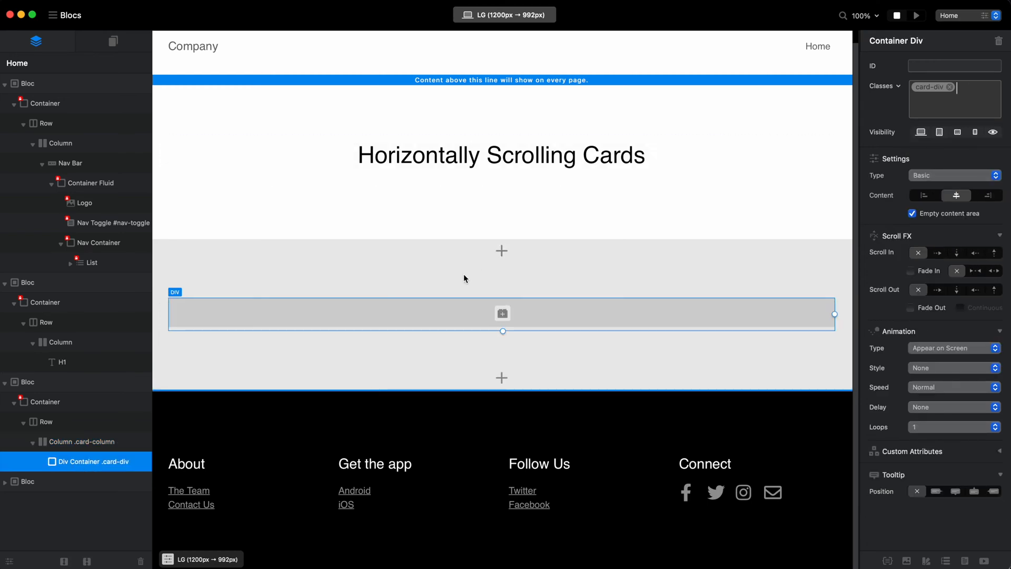
{"action": "left_click", "coordinate": [504, 312]}
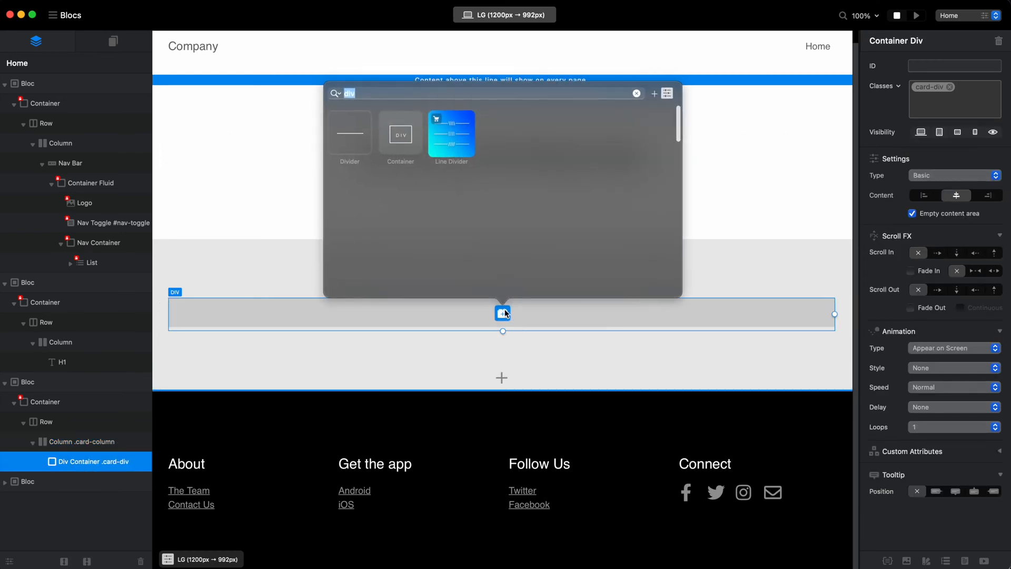
{"action": "key", "text": "BackSpace"}
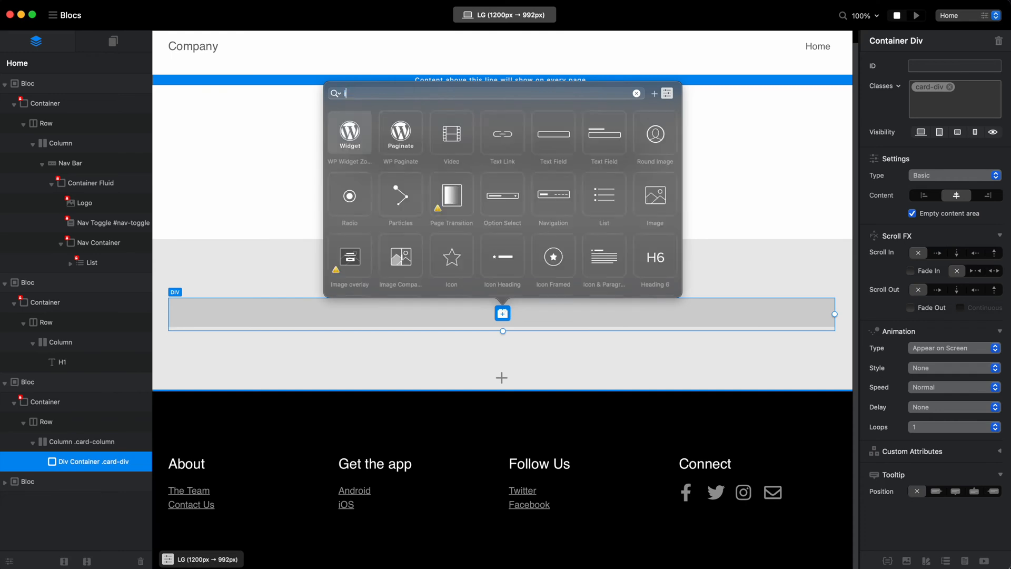
{"action": "type", "text": "image"}
{"action": "left_click", "coordinate": [354, 136]}
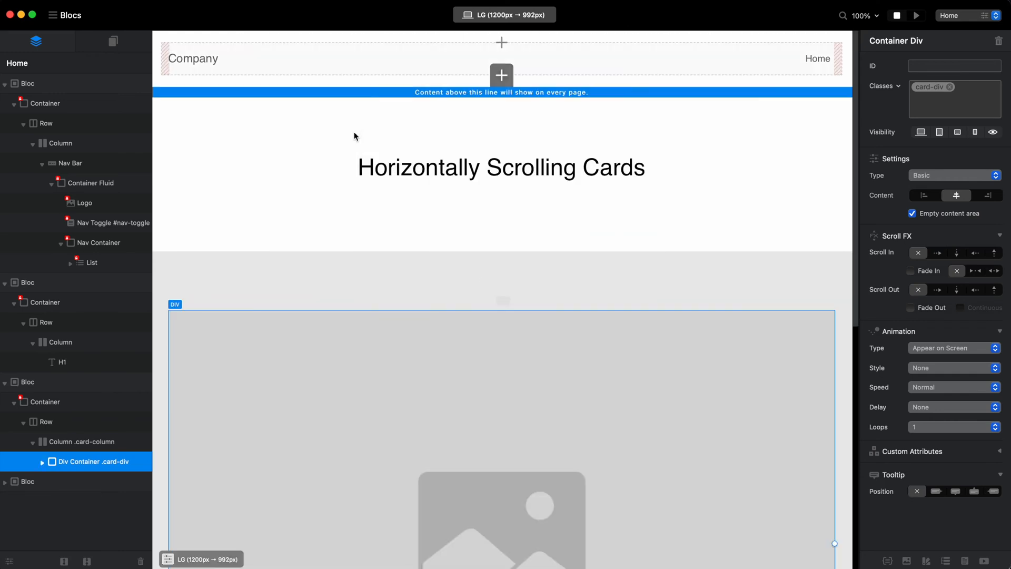
Add a second Container div below the image, nested inside the card-div container.
{"action": "scroll", "coordinate": [327, 331], "scroll_direction": "down", "scroll_amount": 10}
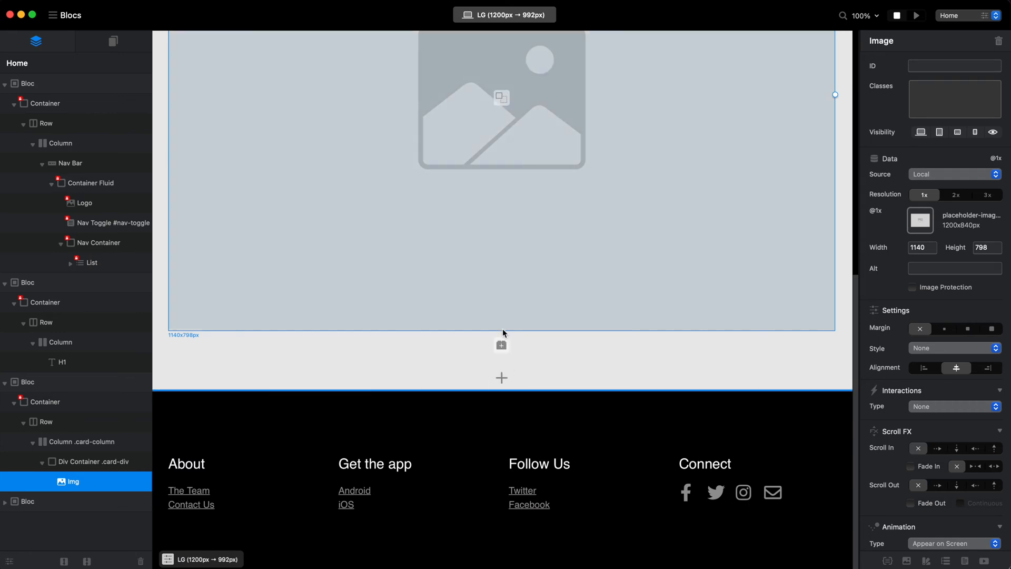
{"action": "left_click", "coordinate": [501, 344]}
{"action": "type", "text": "div"}
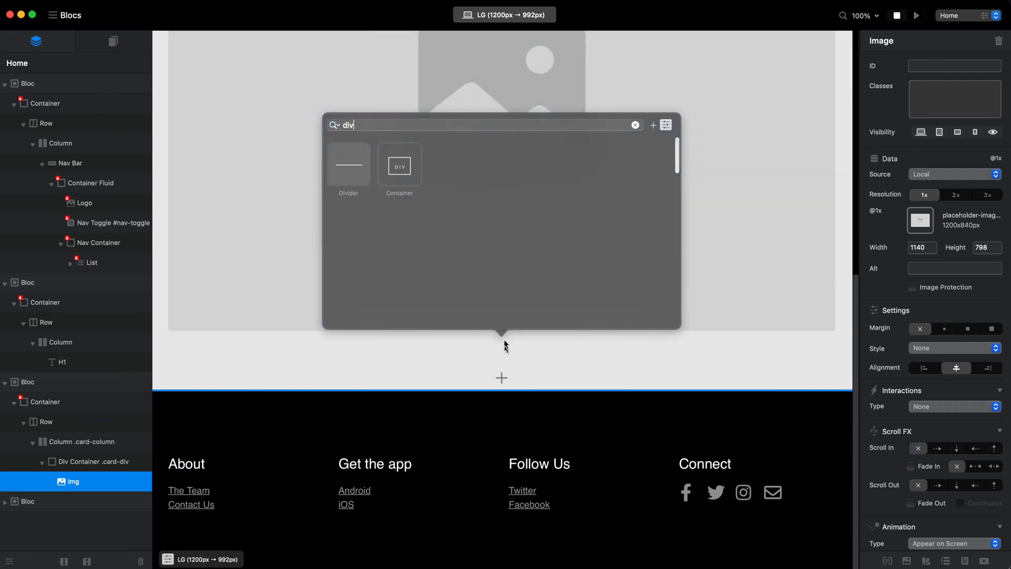
{"action": "left_click", "coordinate": [404, 173]}
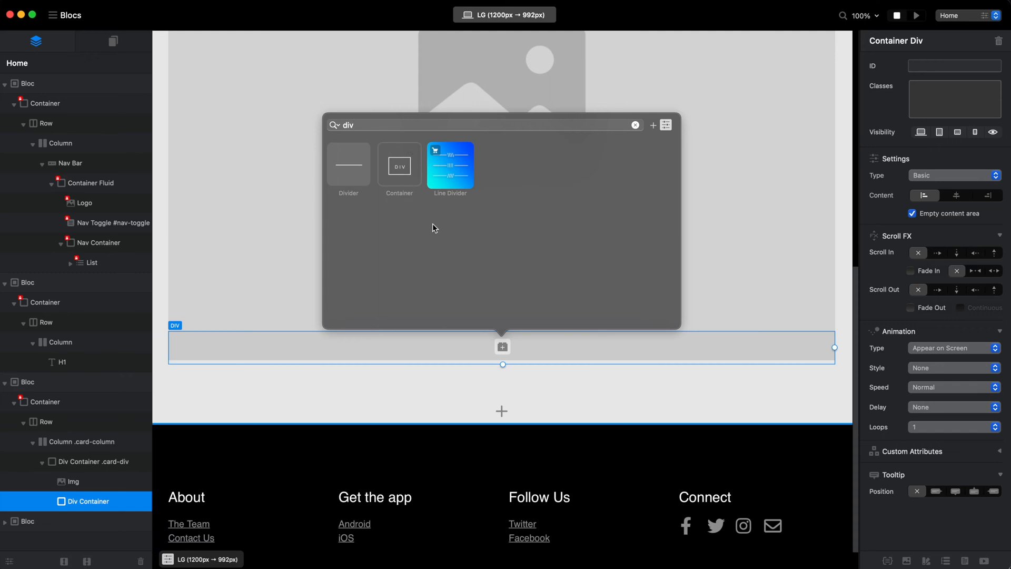
Fill the nested div with a Heading & Paragraph bric and a Heading 5 below the paragraph.
{"action": "left_click", "coordinate": [503, 347]}
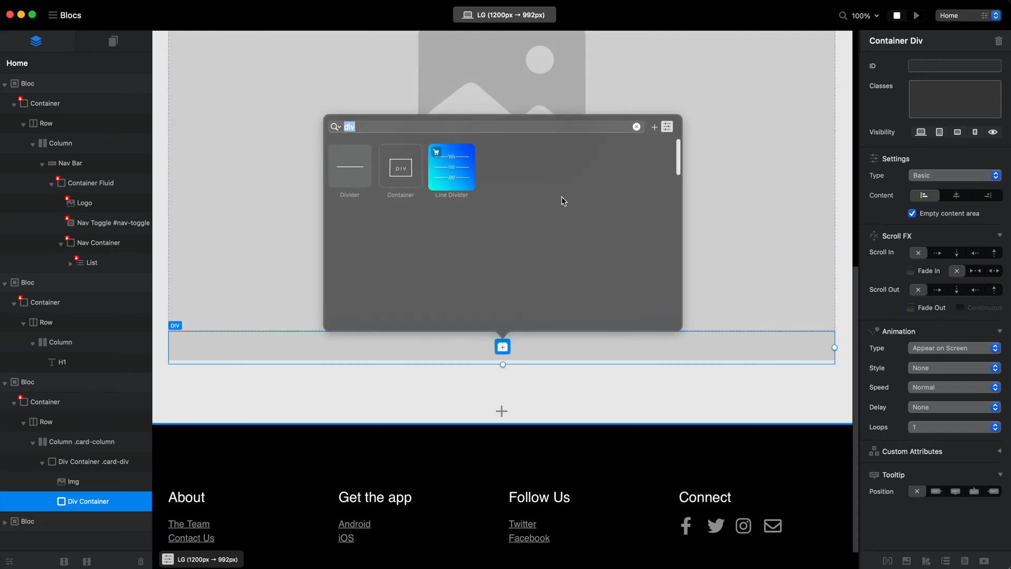
{"action": "left_click", "coordinate": [636, 126]}
{"action": "left_click", "coordinate": [346, 258]}
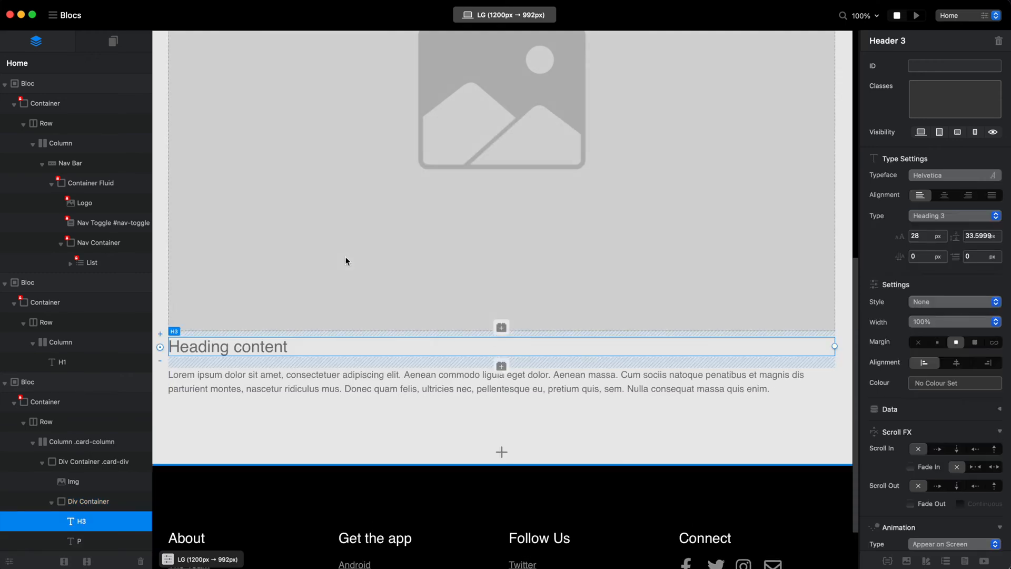
{"action": "left_click", "coordinate": [456, 387]}
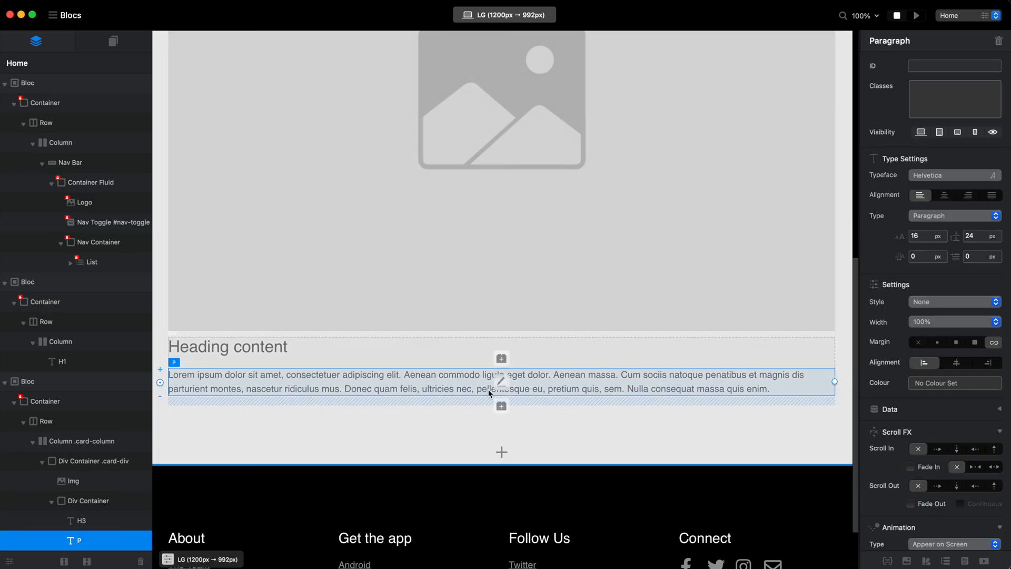
{"action": "left_click", "coordinate": [501, 406]}
{"action": "left_click", "coordinate": [553, 258]}
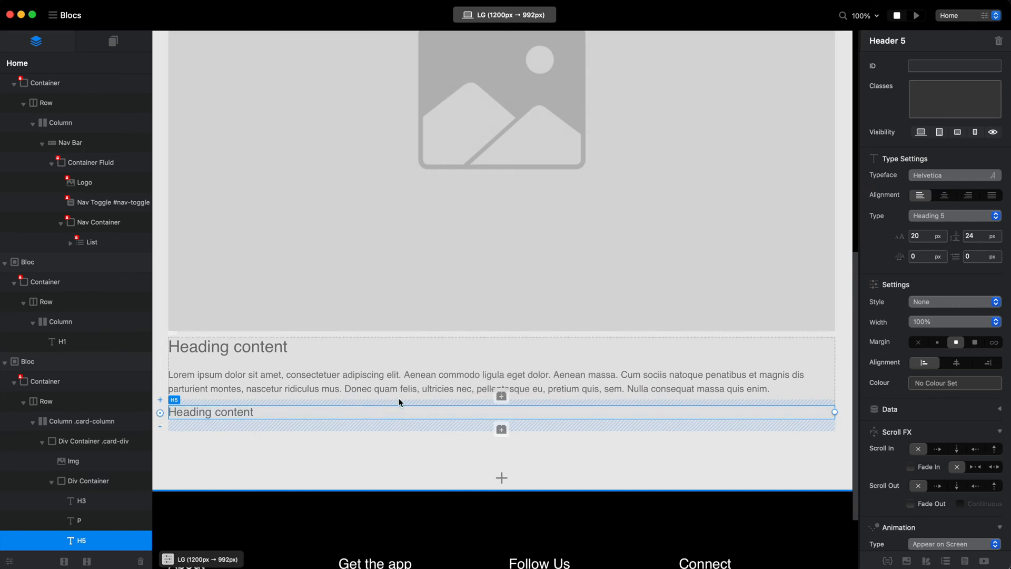
Assign the class card-image to the card's image and collapse the nested text container in the layer tree.
{"action": "scroll", "coordinate": [458, 355], "scroll_direction": "up", "scroll_amount": 10}
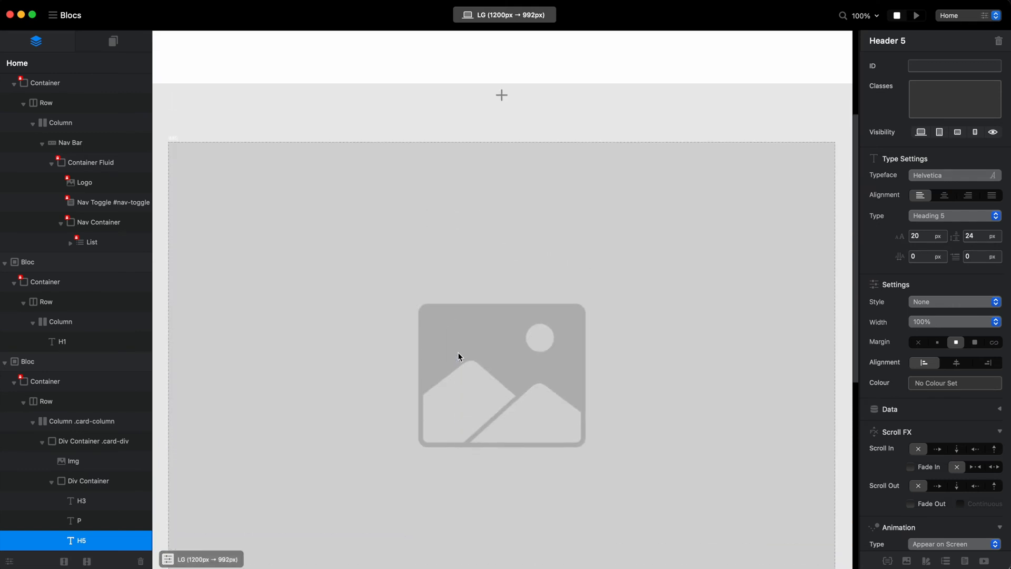
{"action": "scroll", "coordinate": [458, 356], "scroll_direction": "down", "scroll_amount": 4}
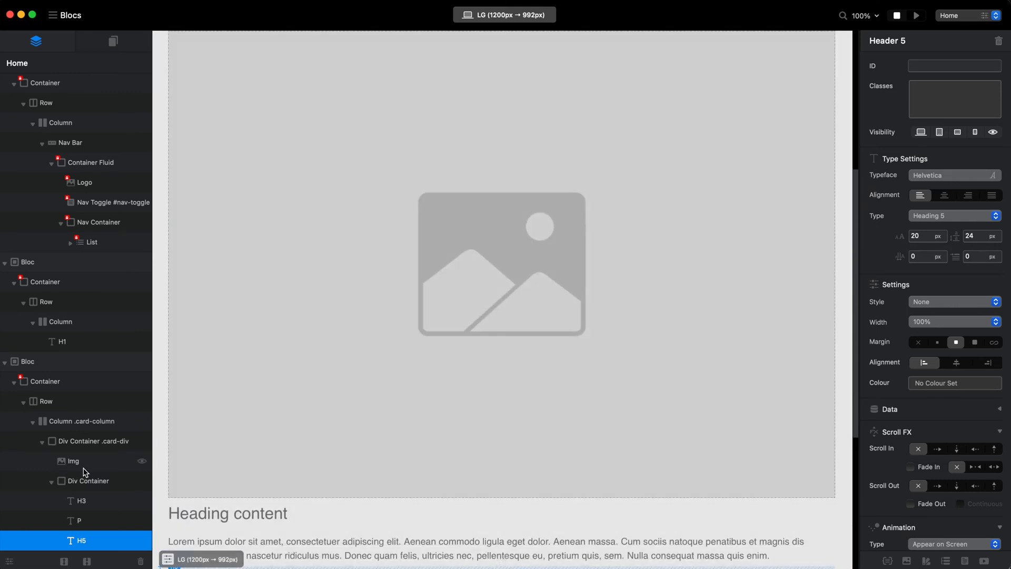
{"action": "left_click", "coordinate": [85, 471]}
{"action": "scroll", "coordinate": [360, 272], "scroll_direction": "up", "scroll_amount": 2}
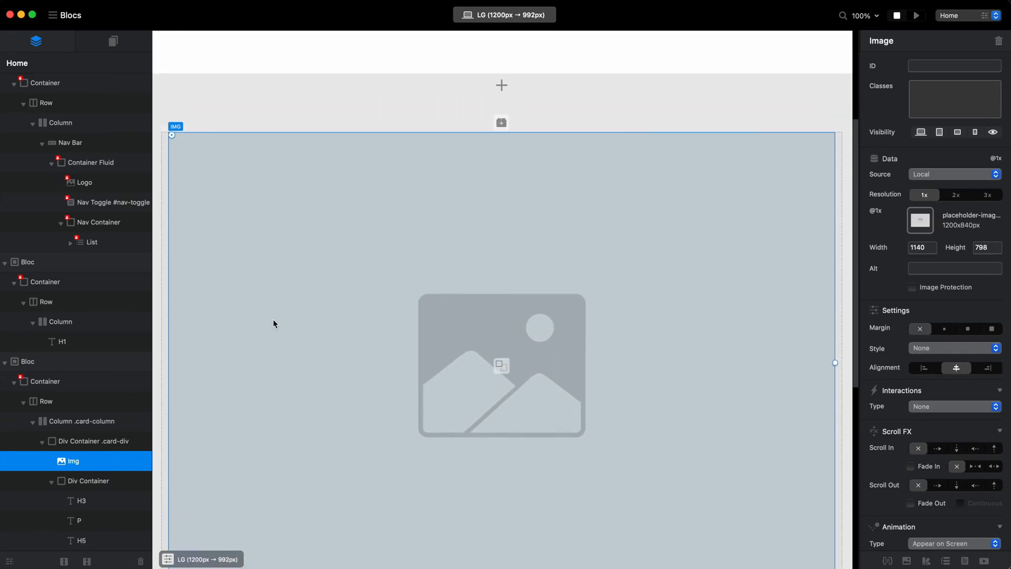
{"action": "left_click", "coordinate": [52, 482]}
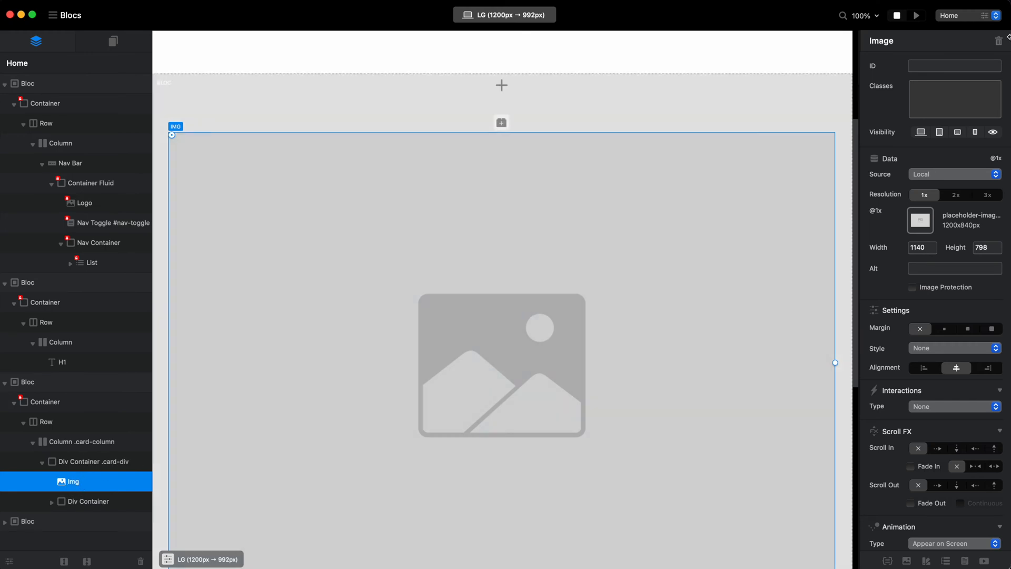
{"action": "left_click", "coordinate": [948, 94]}
{"action": "type", "text": "card-imag"}
{"action": "key", "text": "Return"}
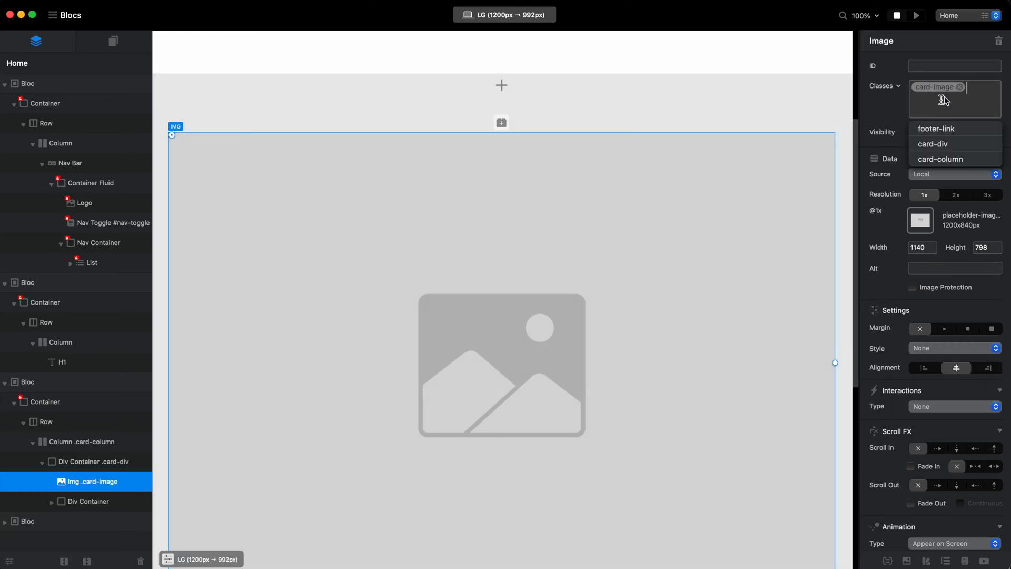
Assign the class card-content to the nested text container, and select the card-div container.
{"action": "left_click", "coordinate": [92, 502]}
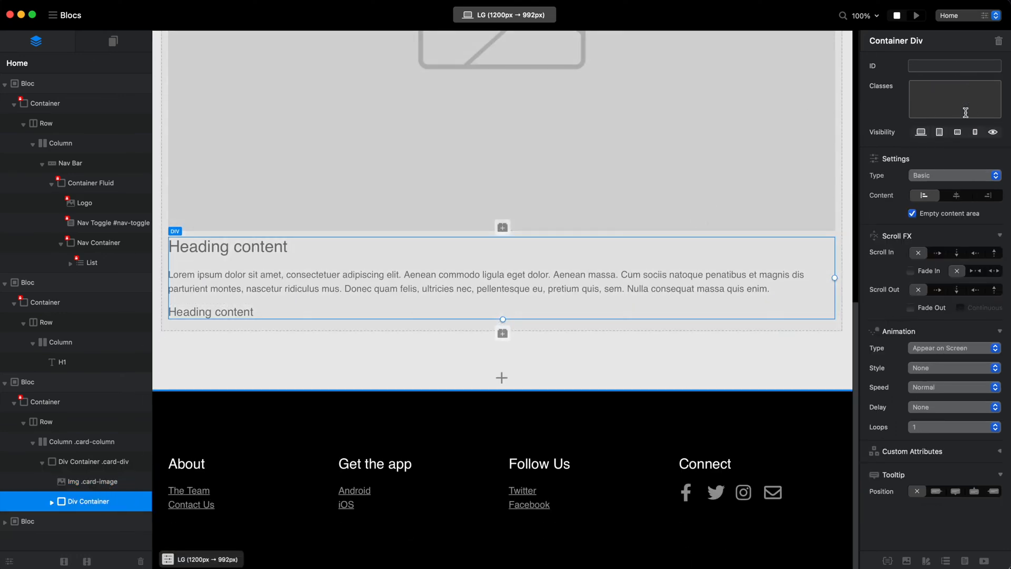
{"action": "type", "text": "card-"}
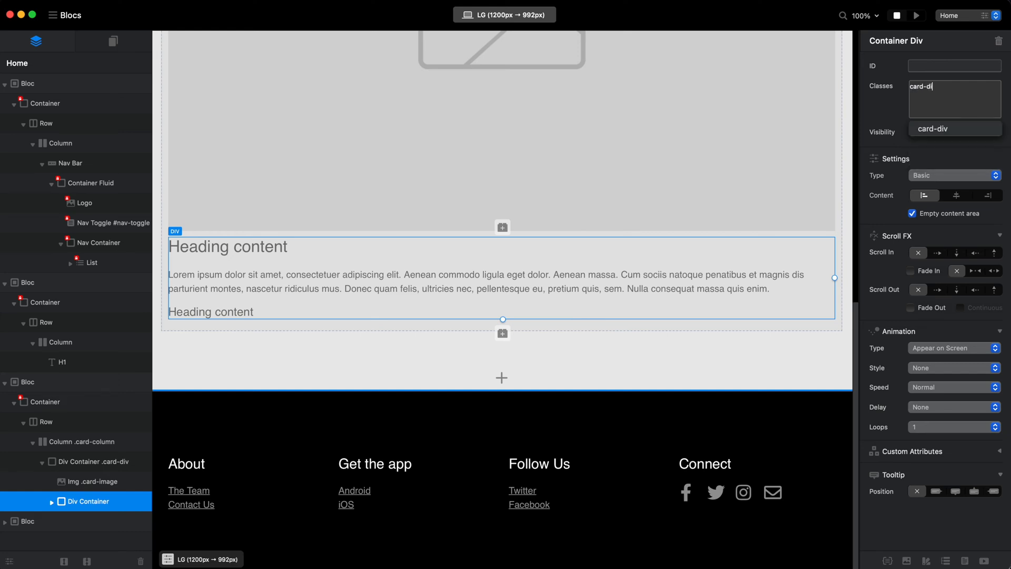
{"action": "type", "text": "content"}
{"action": "key", "text": "Return"}
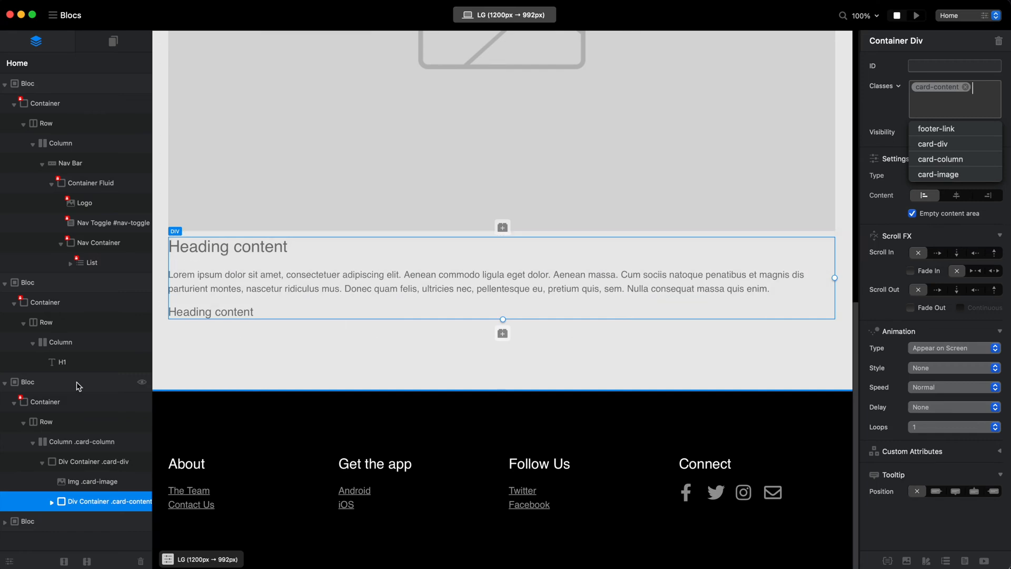
{"action": "left_click", "coordinate": [88, 462]}
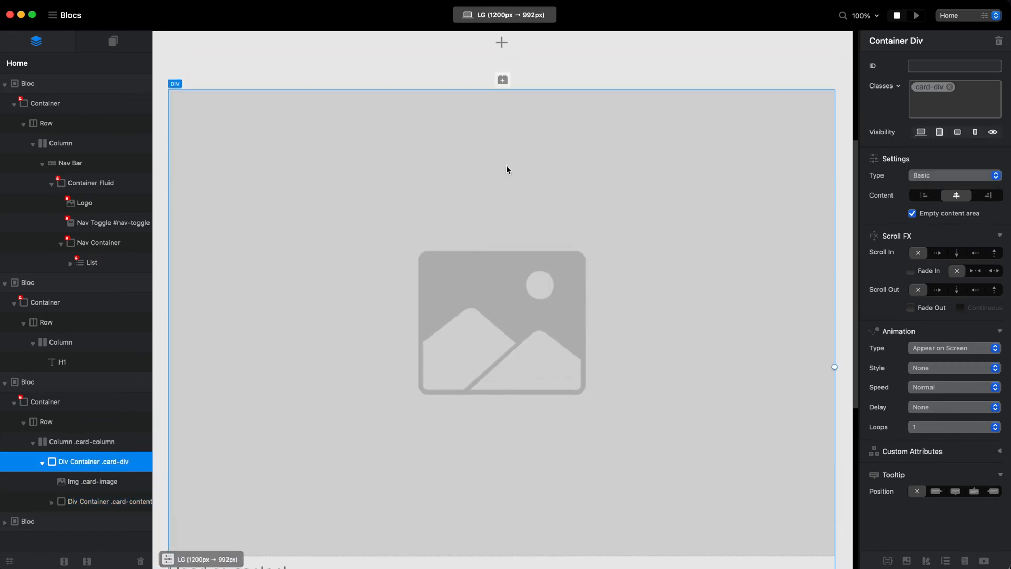
Try a width of 4 on the card-column column and reset it to automatic width.
{"action": "scroll", "coordinate": [467, 151], "scroll_direction": "down", "scroll_amount": 4}
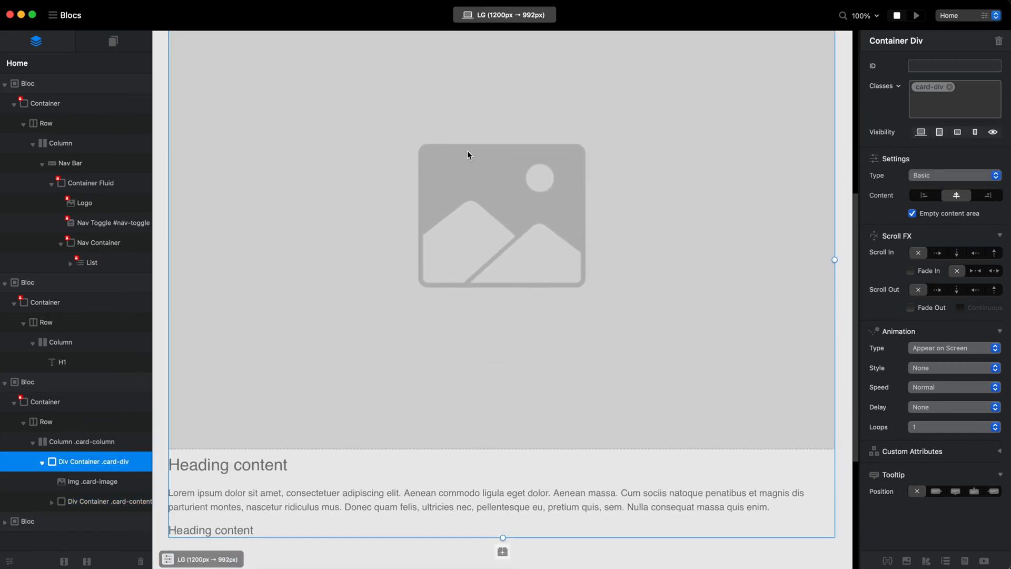
{"action": "scroll", "coordinate": [467, 151], "scroll_direction": "up", "scroll_amount": 3}
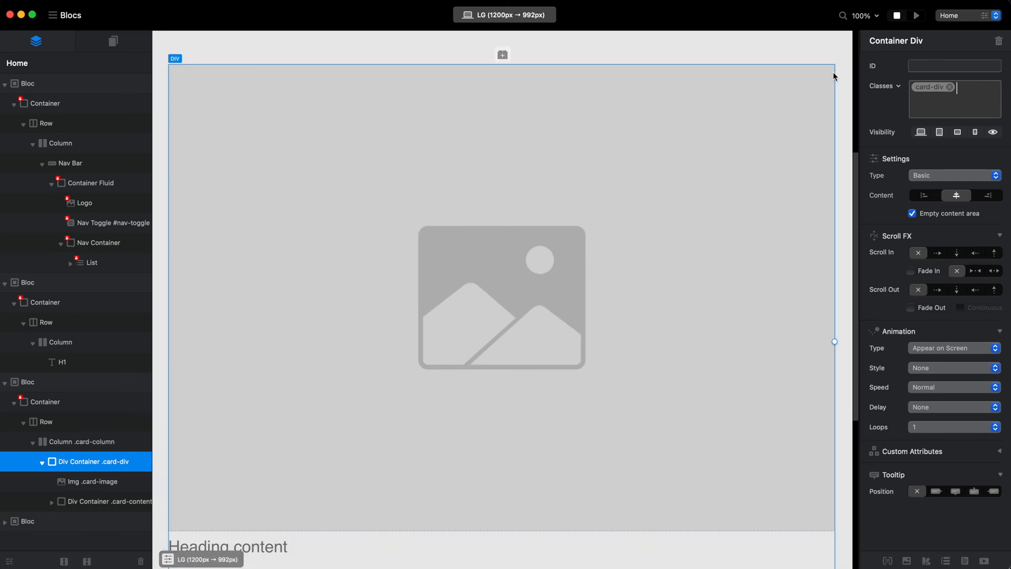
{"action": "left_click", "coordinate": [92, 442]}
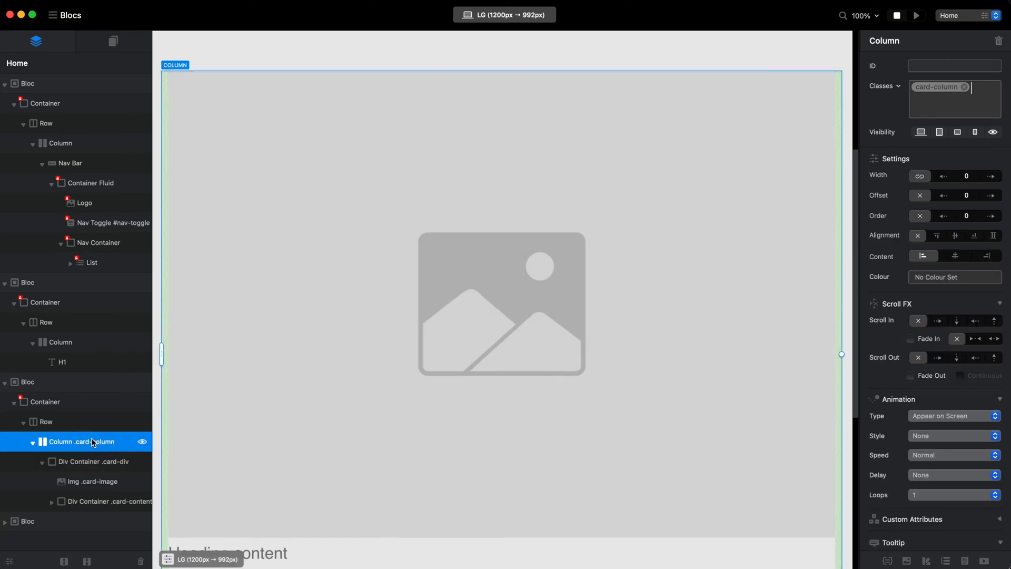
{"action": "left_click", "coordinate": [991, 177]}
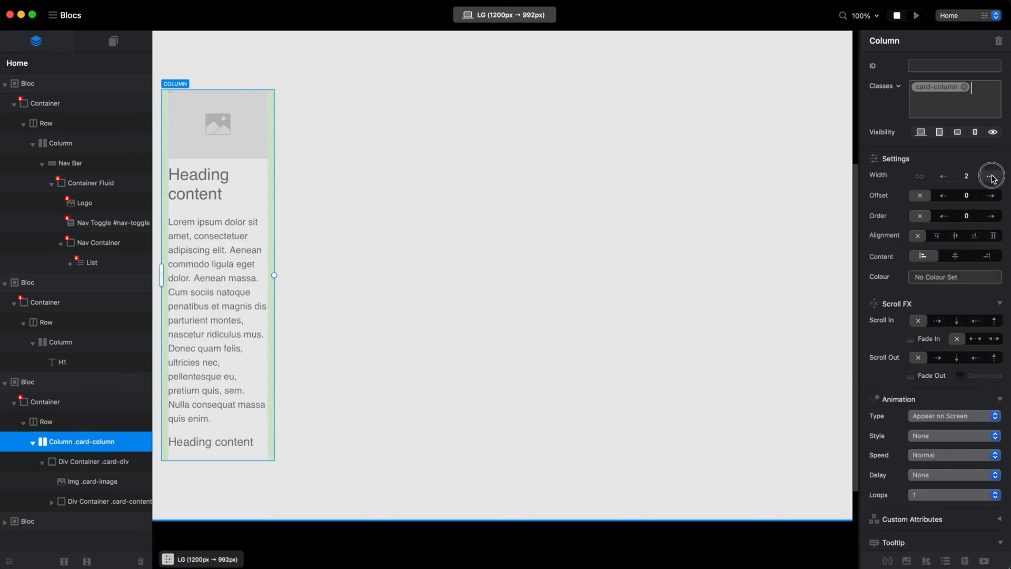
{"action": "left_click", "coordinate": [920, 176]}
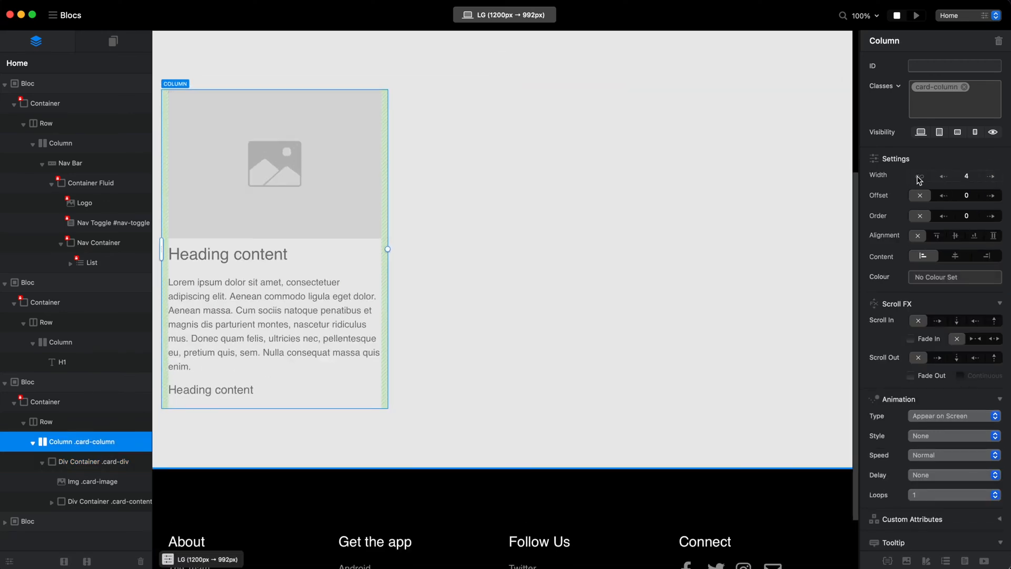
Edit the card-div class, giving it a minimum width of 350 px and a maximum width of 360 px.
{"action": "left_click", "coordinate": [82, 462]}
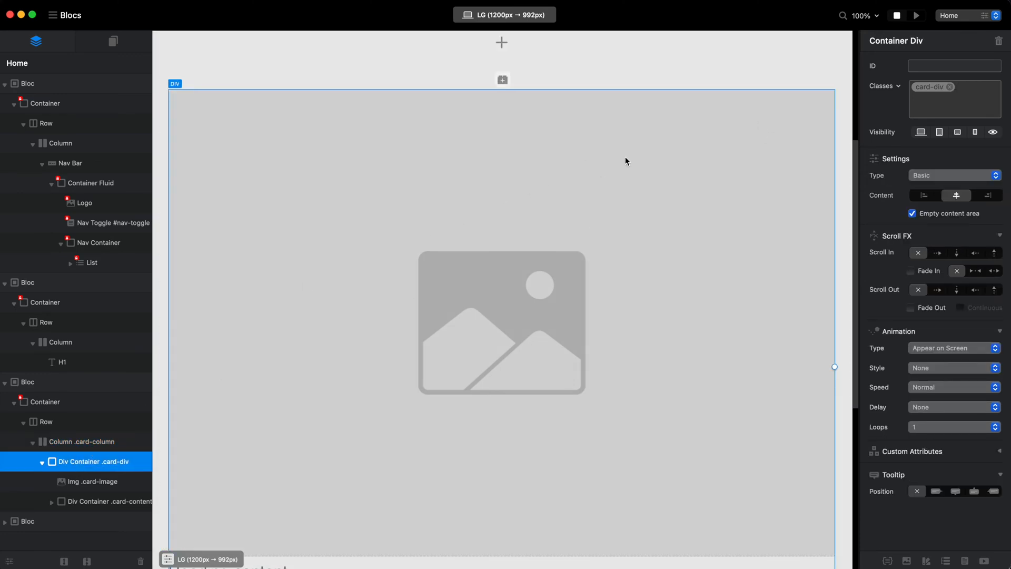
{"action": "scroll", "coordinate": [428, 309], "scroll_direction": "down", "scroll_amount": 4}
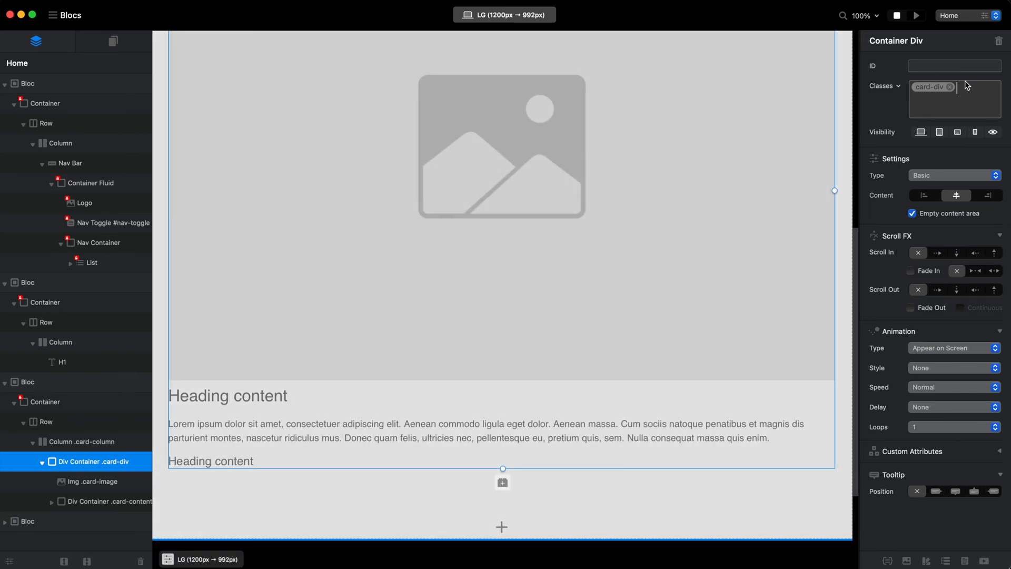
{"action": "left_click", "coordinate": [953, 100]}
{"action": "double_click", "coordinate": [937, 89]}
{"action": "left_click", "coordinate": [637, 283]}
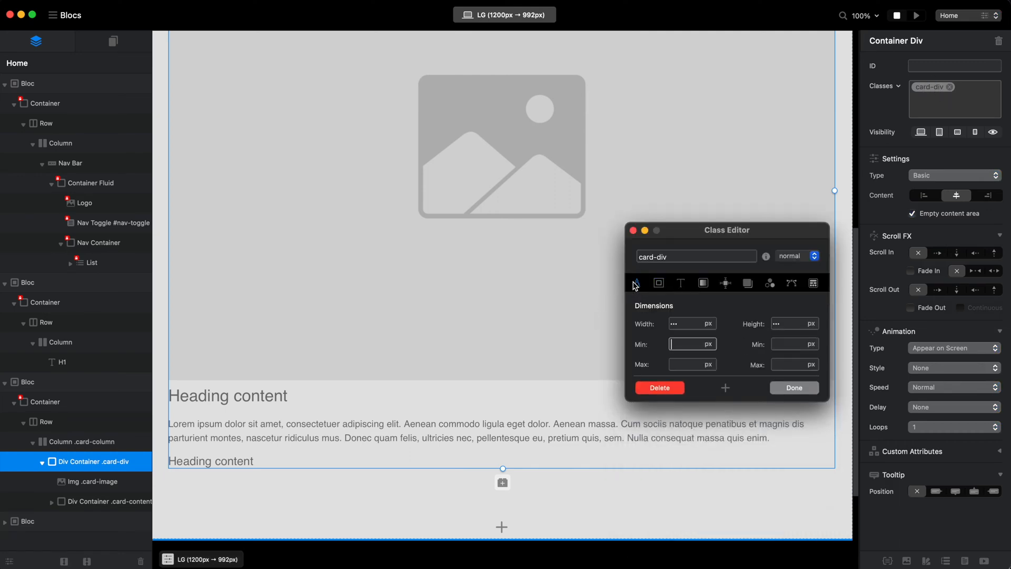
{"action": "left_click", "coordinate": [701, 344]}
{"action": "type", "text": "350"}
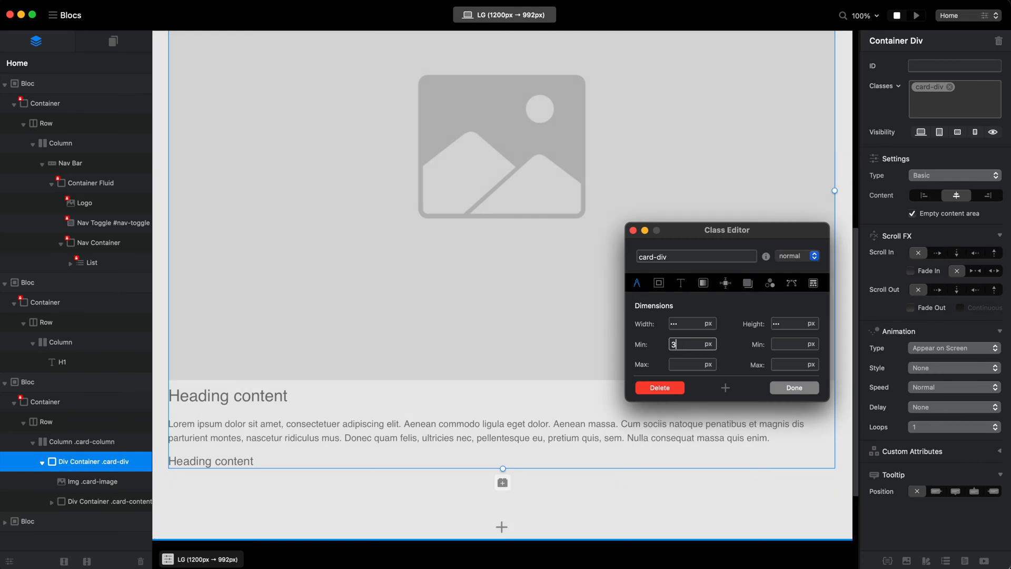
{"action": "left_click", "coordinate": [683, 364]}
{"action": "type", "text": "360"}
{"action": "scroll", "coordinate": [568, 290], "scroll_direction": "up", "scroll_amount": 2}
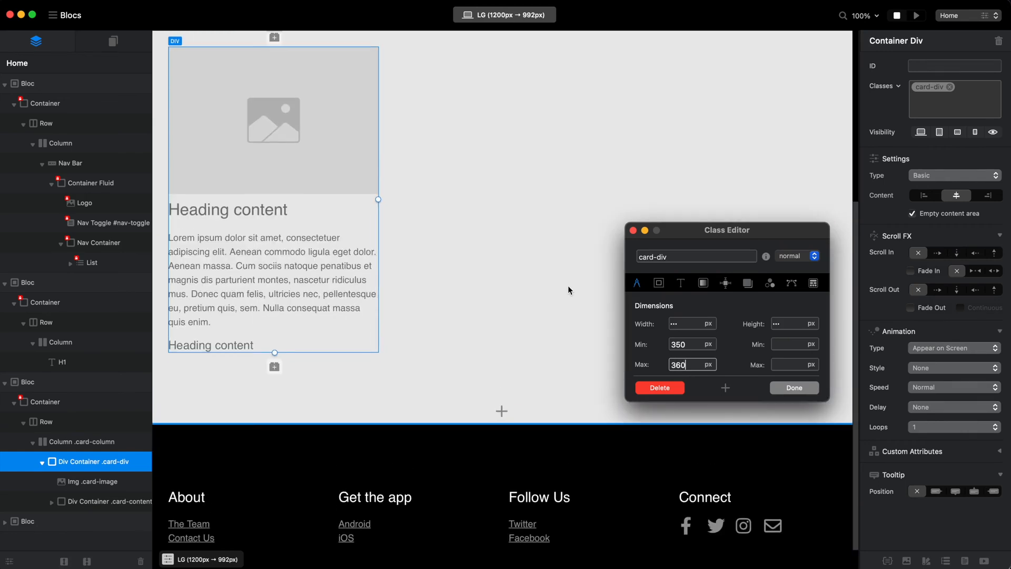
{"action": "scroll", "coordinate": [568, 286], "scroll_direction": "up", "scroll_amount": 2}
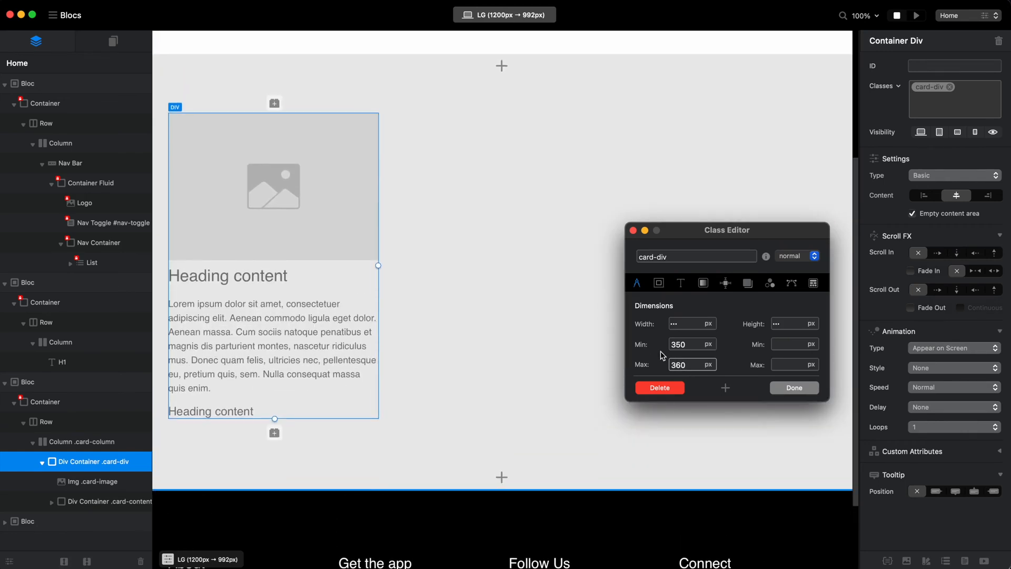
Try a fixed width of 350 px for the card-div class, clearing its minimum and maximum widths.
{"action": "double_click", "coordinate": [678, 365]}
{"action": "double_click", "coordinate": [678, 345]}
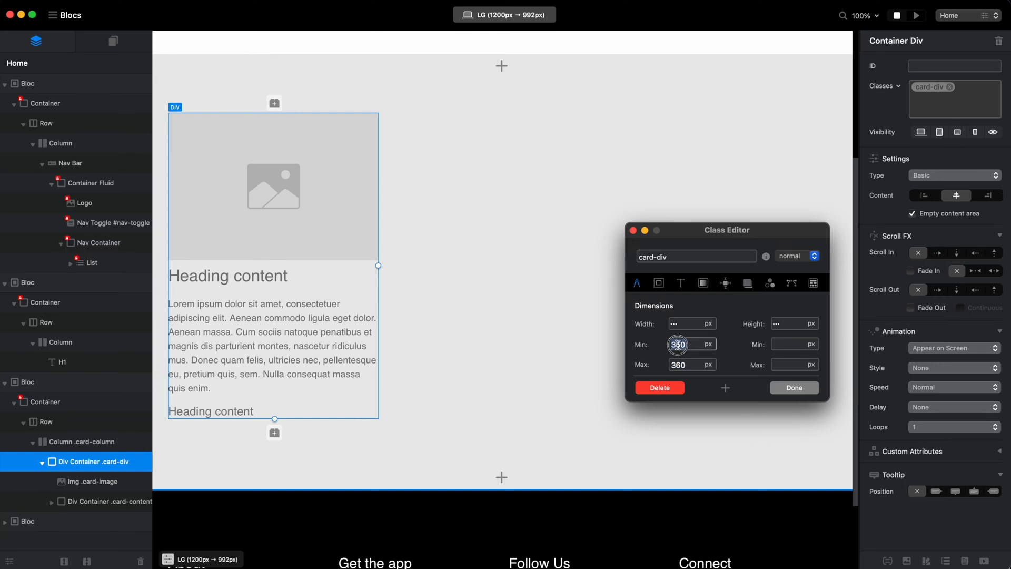
{"action": "key", "text": "super+c"}
{"action": "left_click", "coordinate": [687, 323]}
{"action": "key", "text": "super+v"}
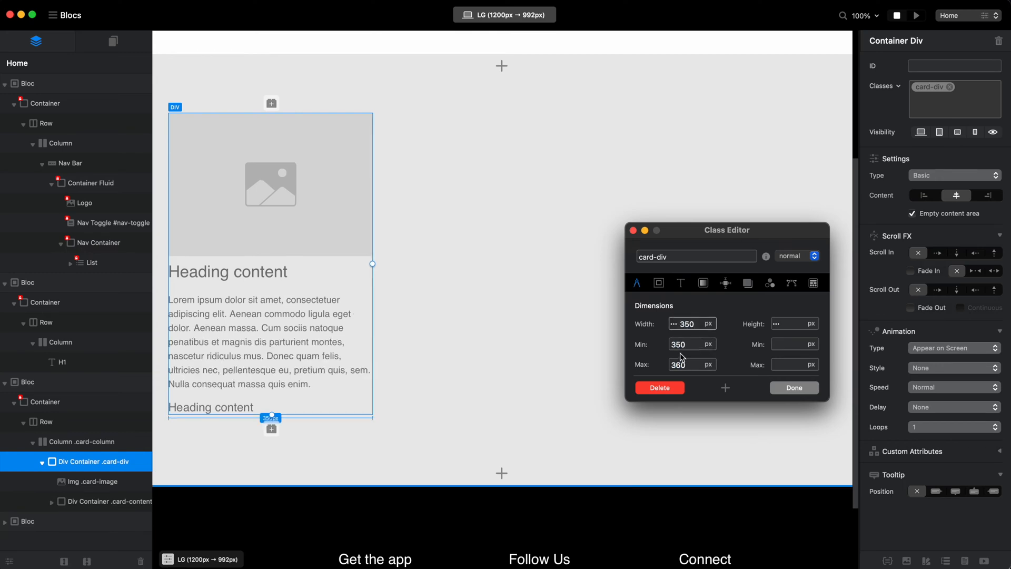
{"action": "double_click", "coordinate": [679, 345]}
{"action": "key", "text": "BackSpace"}
{"action": "key", "text": "Tab"}
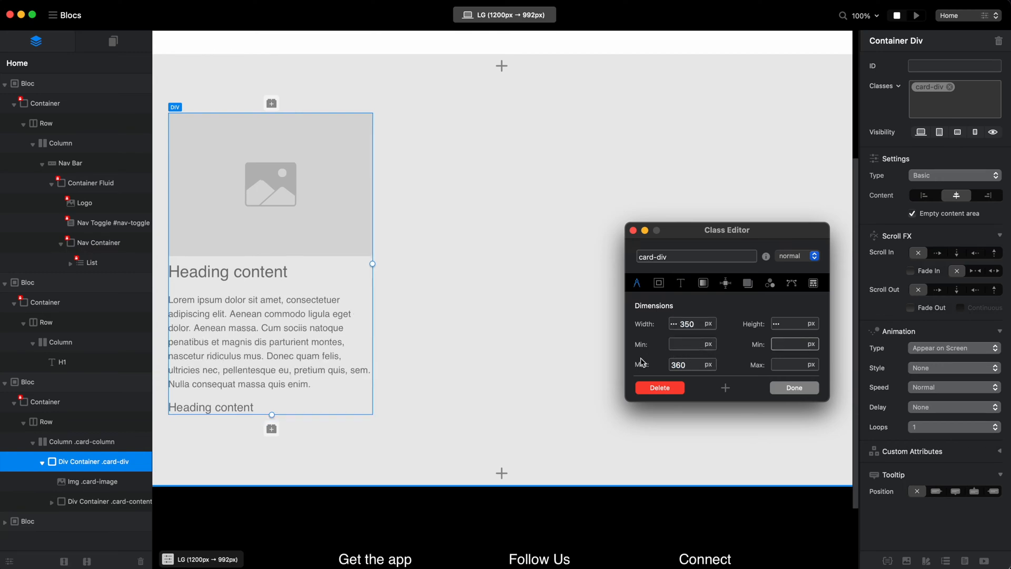
{"action": "double_click", "coordinate": [677, 365]}
{"action": "key", "text": "BackSpace"}
Set the card-div class's minimum and maximum widths to 350 px and clear its fixed width.
{"action": "left_click", "coordinate": [692, 326]}
{"action": "double_click", "coordinate": [692, 326]}
{"action": "key", "text": "super+c"}
{"action": "left_click", "coordinate": [681, 347]}
{"action": "key", "text": "super+v"}
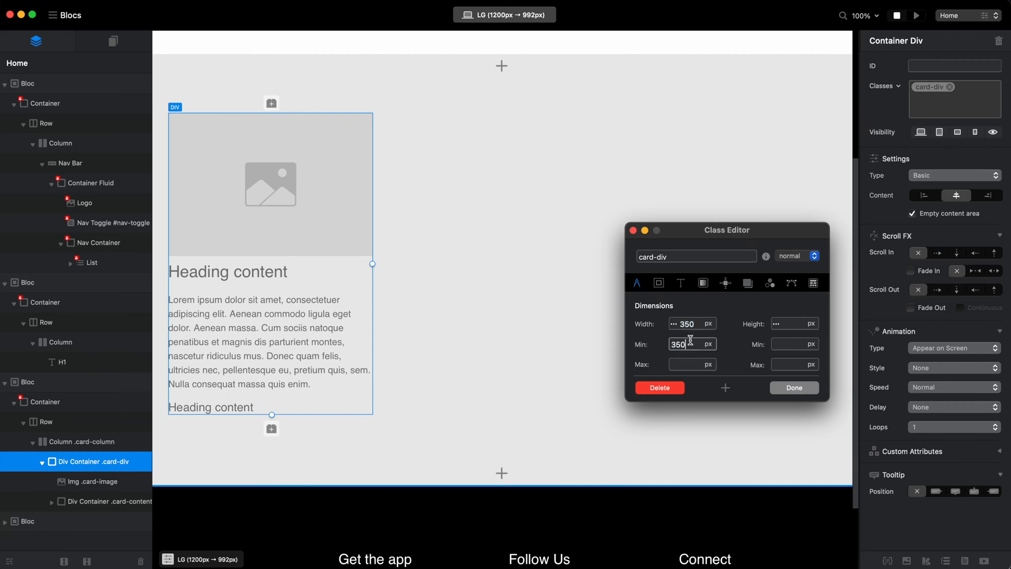
{"action": "left_click", "coordinate": [687, 363]}
{"action": "key", "text": "super+v"}
{"action": "double_click", "coordinate": [692, 323]}
{"action": "key", "text": "BackSpace"}
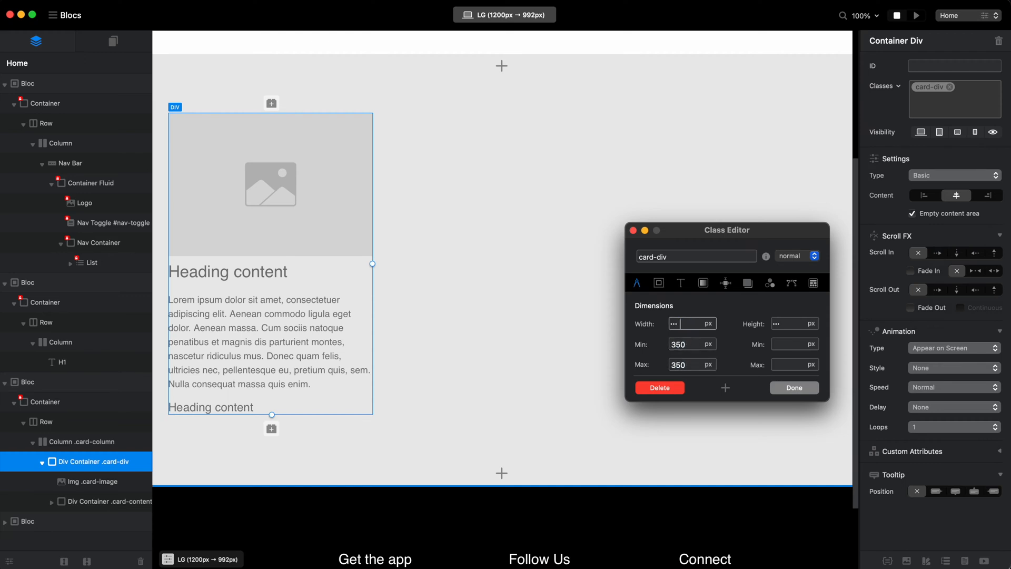
{"action": "double_click", "coordinate": [680, 365]}
{"action": "left_click", "coordinate": [682, 344]}
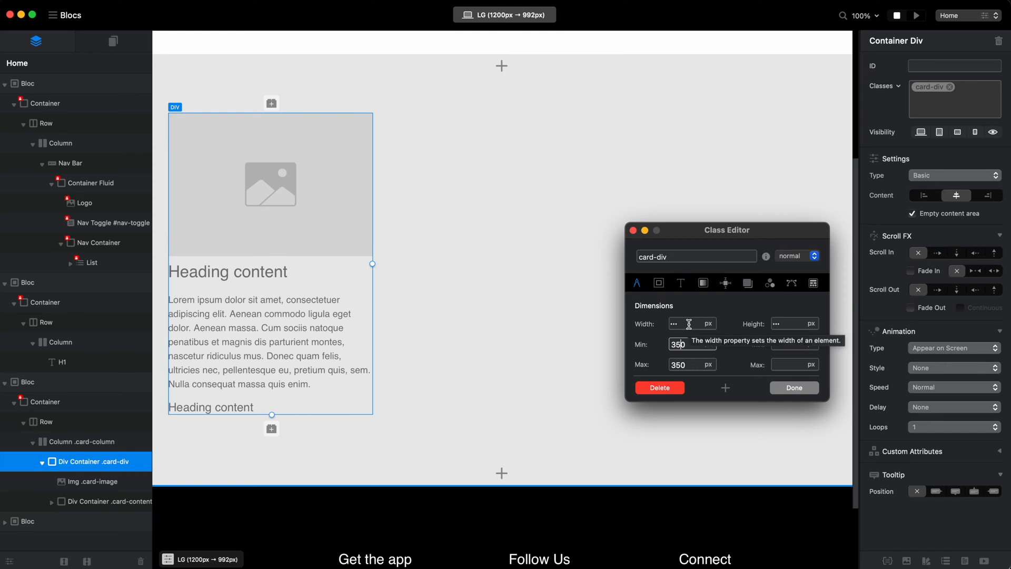
Compare how the card displays at the LG, MD and SM breakpoints.
{"action": "left_click", "coordinate": [503, 15]}
{"action": "left_click", "coordinate": [501, 55]}
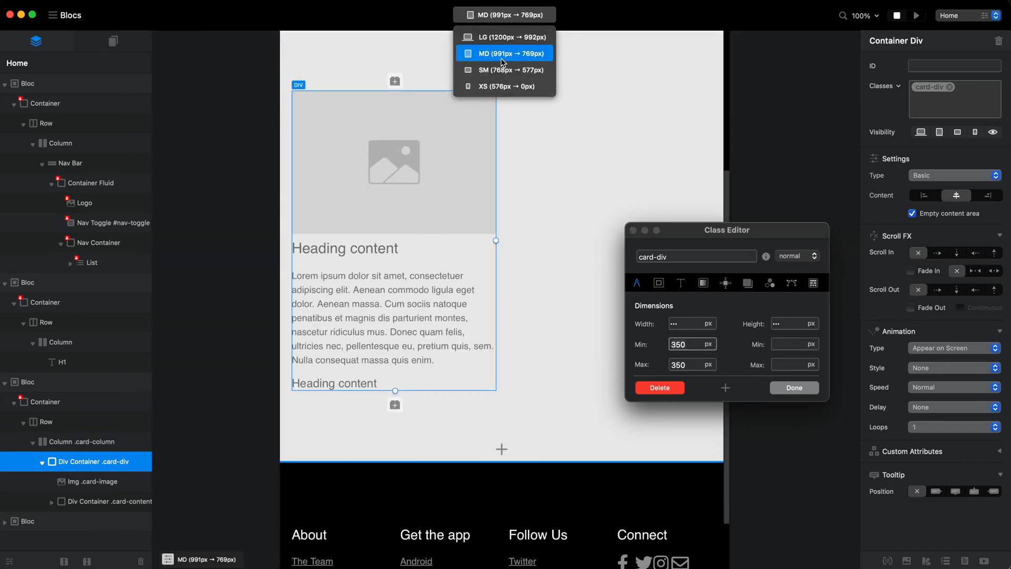
{"action": "left_click", "coordinate": [517, 73]}
{"action": "left_click", "coordinate": [528, 38]}
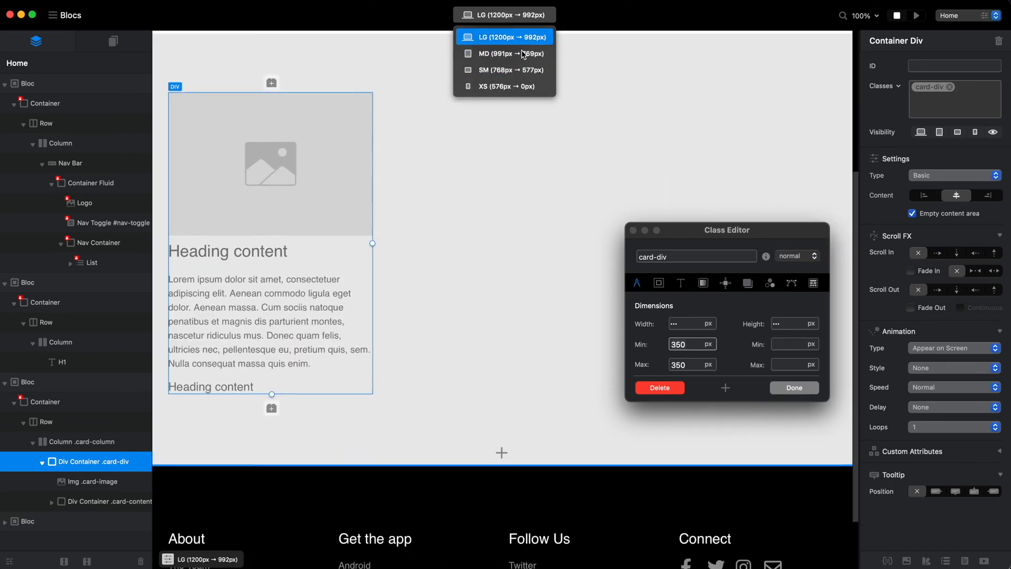
{"action": "left_click", "coordinate": [524, 54]}
{"action": "left_click", "coordinate": [526, 71]}
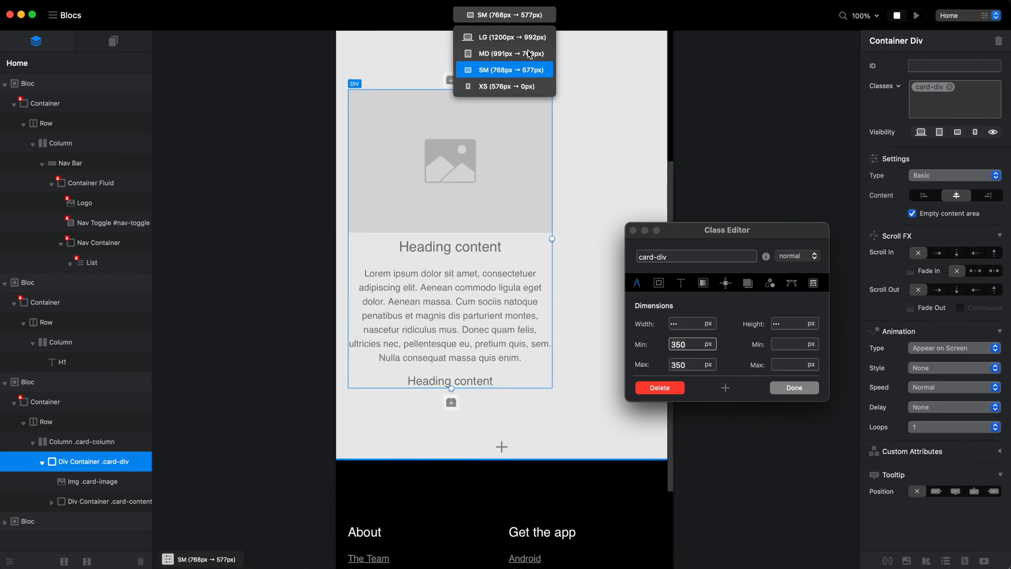
{"action": "left_click", "coordinate": [527, 39]}
{"action": "left_click", "coordinate": [524, 55]}
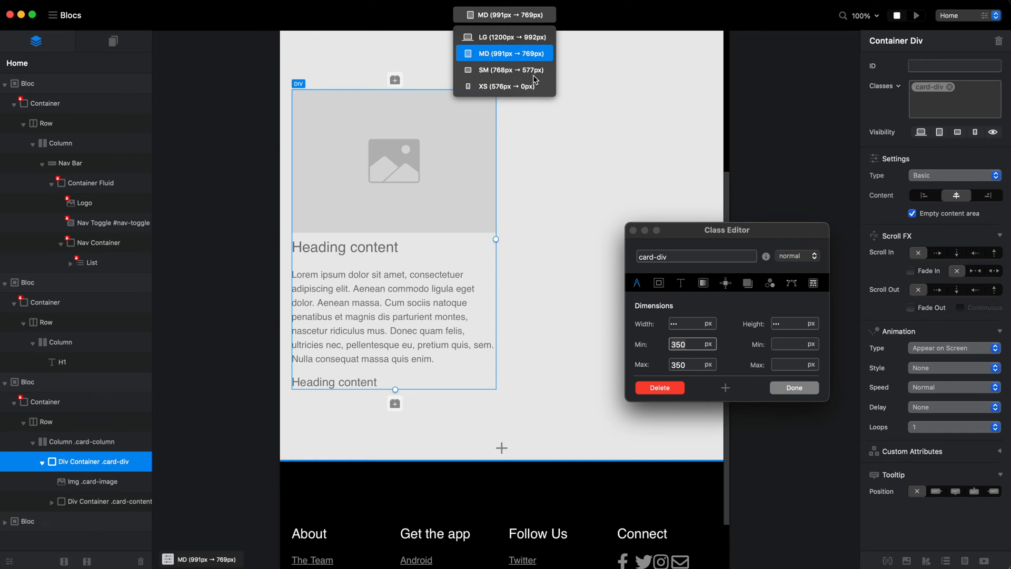
Set the card-div class's minimum and maximum widths to 300 px at the SM breakpoint.
{"action": "left_click", "coordinate": [529, 71]}
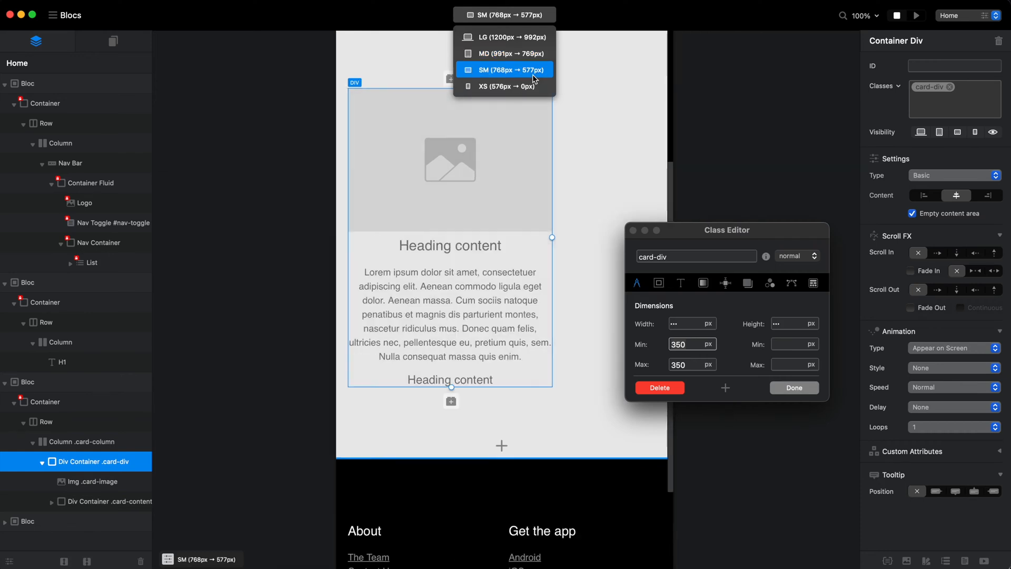
{"action": "left_click", "coordinate": [684, 348]}
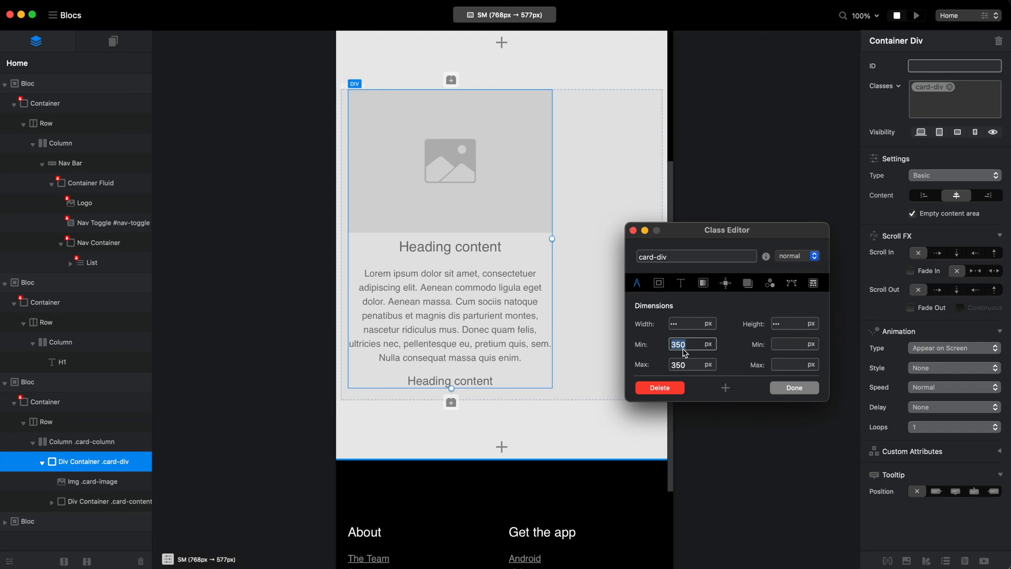
{"action": "type", "text": "300"}
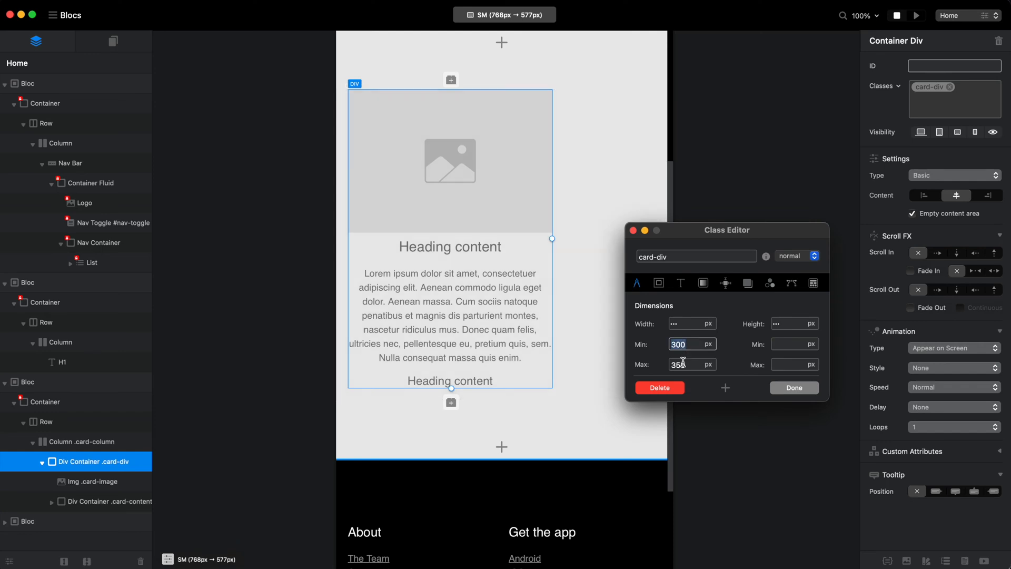
{"action": "left_click", "coordinate": [680, 367]}
{"action": "type", "text": "300"}
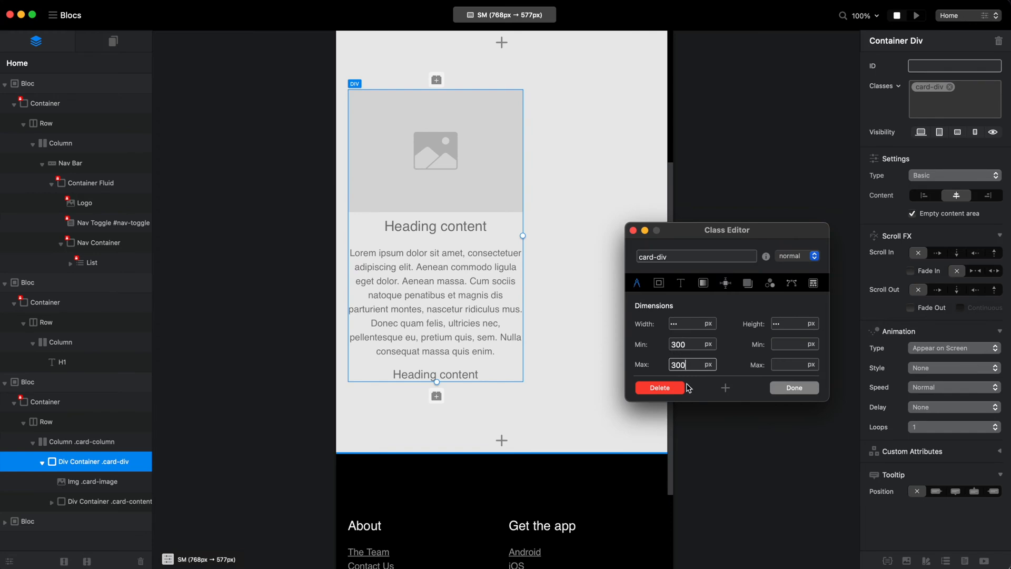
At the XS breakpoint, set the card-div class's minimum width to 100% and its maximum width to 100 px.
{"action": "left_click", "coordinate": [527, 18]}
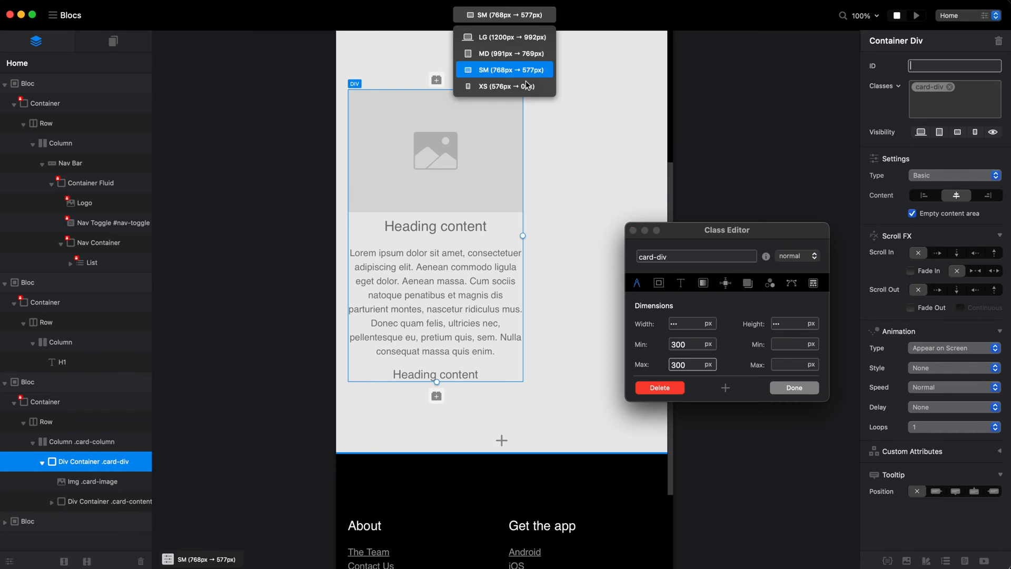
{"action": "left_click", "coordinate": [506, 86]}
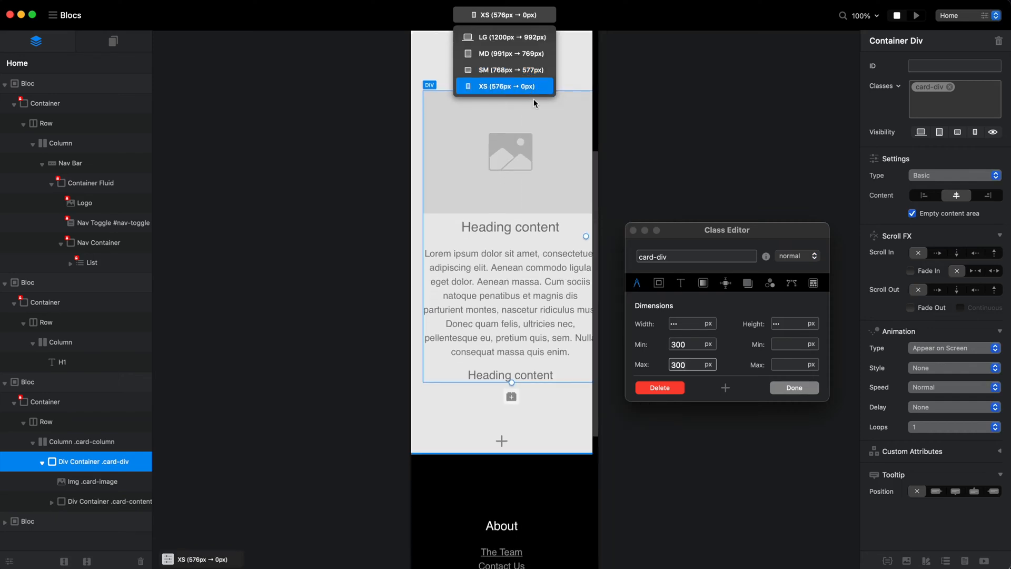
{"action": "left_click", "coordinate": [706, 347]}
{"action": "left_click", "coordinate": [709, 356]}
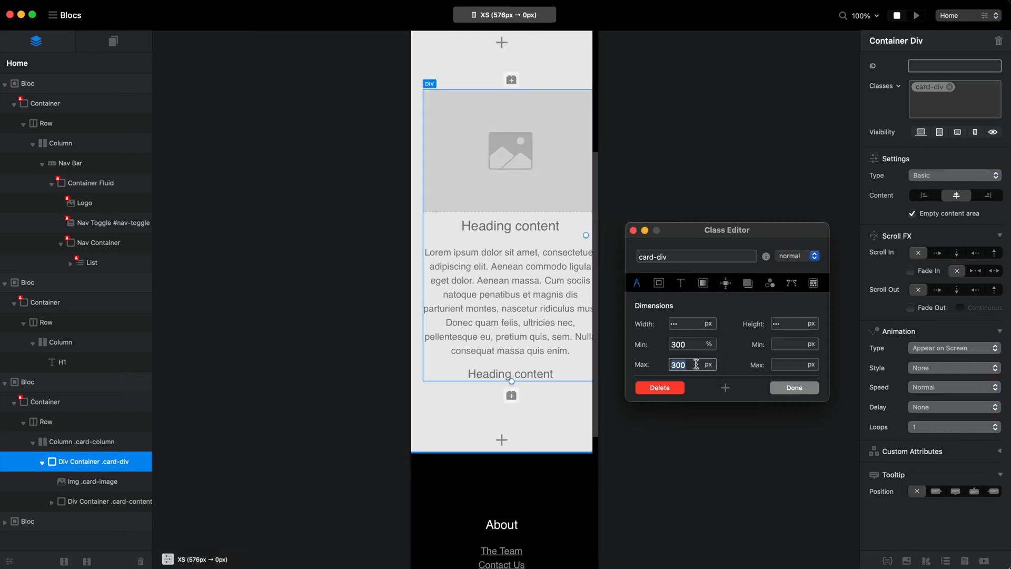
{"action": "double_click", "coordinate": [688, 364]}
{"action": "key", "text": "BackSpace"}
{"action": "double_click", "coordinate": [684, 346]}
{"action": "type", "text": "100"}
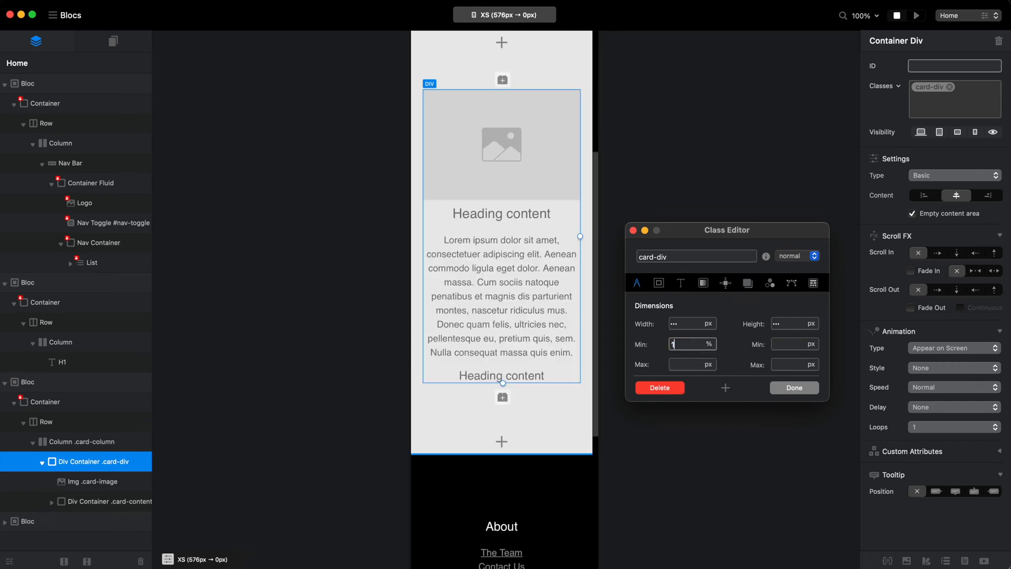
{"action": "key", "text": "Return"}
{"action": "left_click", "coordinate": [684, 364]}
{"action": "type", "text": "100"}
{"action": "left_click", "coordinate": [504, 15]}
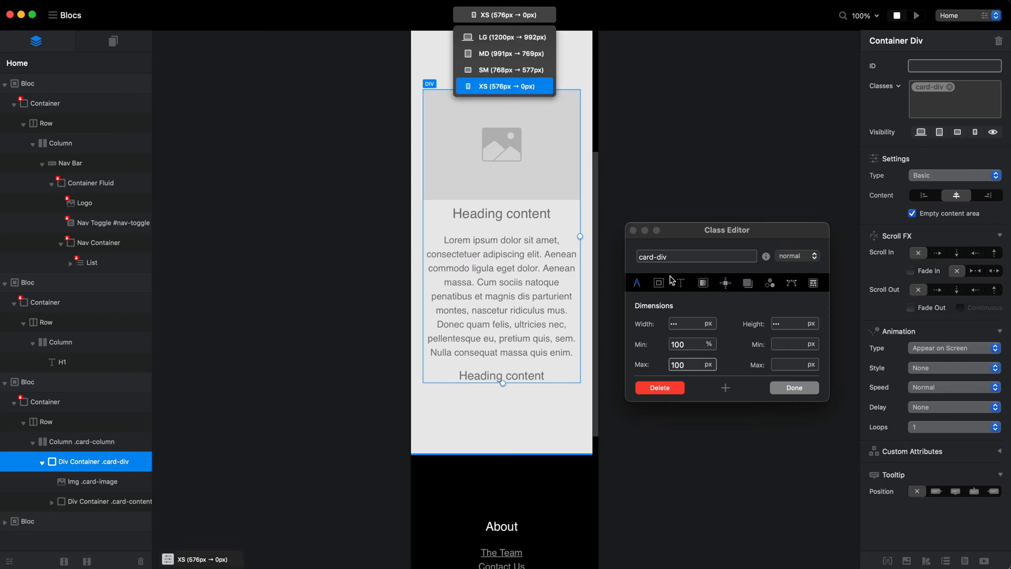
{"action": "left_click", "coordinate": [516, 90]}
Check the card-image and card-content class dimensions and switch the canvas back to the LG breakpoint.
{"action": "left_click", "coordinate": [103, 482]}
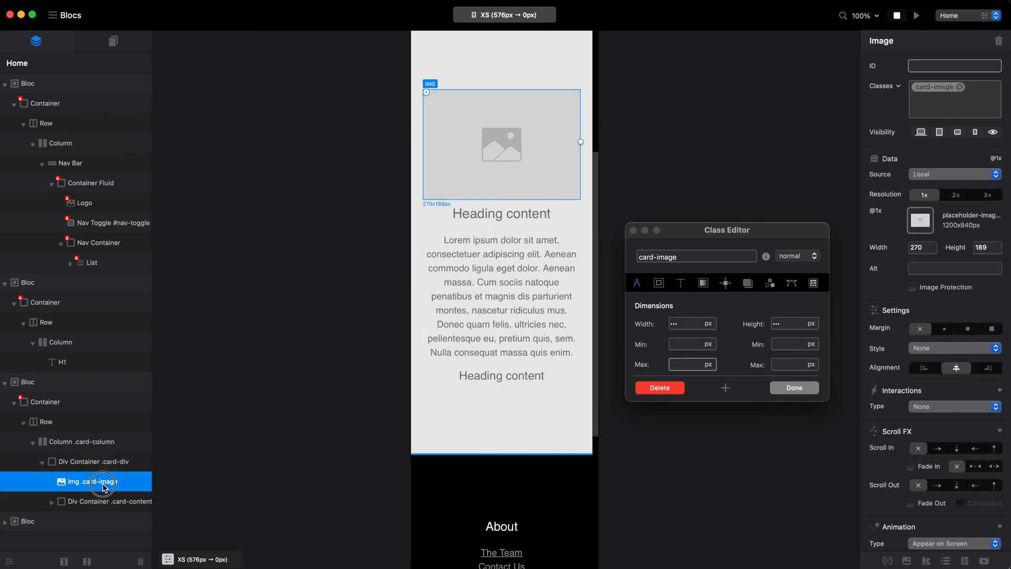
{"action": "left_click", "coordinate": [96, 502]}
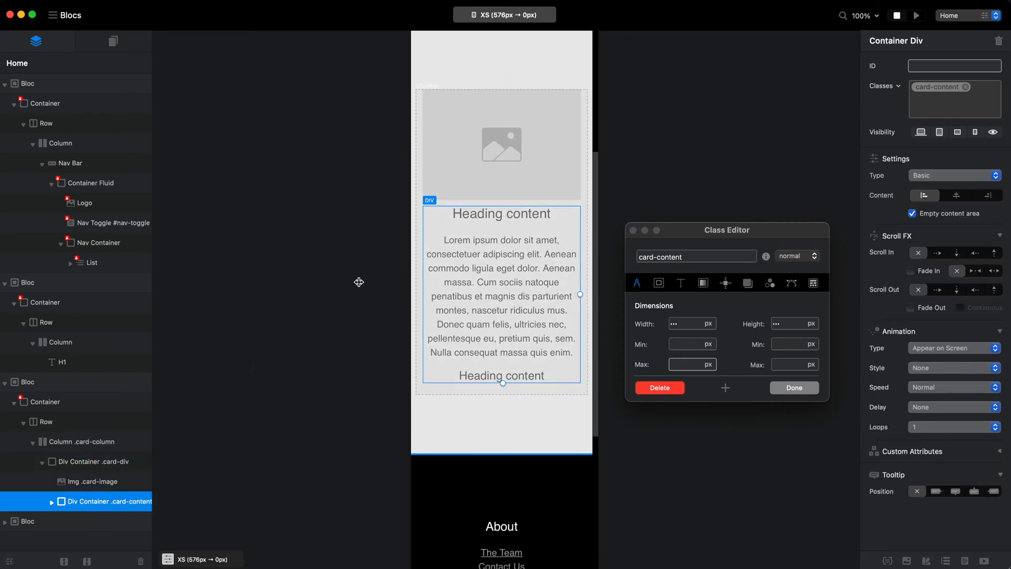
{"action": "left_click", "coordinate": [504, 15]}
{"action": "left_click", "coordinate": [505, 38]}
{"action": "scroll", "coordinate": [519, 223], "scroll_direction": "up", "scroll_amount": 5}
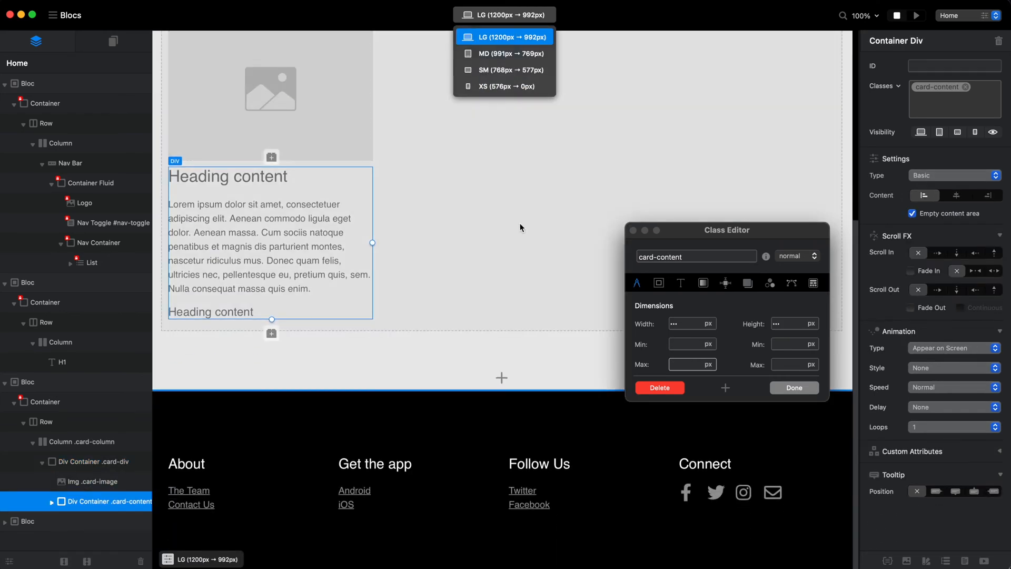
Add aperture-11.jpg from the Aperture Images folder as a local asset and assign it to the card's placeholder image.
{"action": "left_click", "coordinate": [357, 268]}
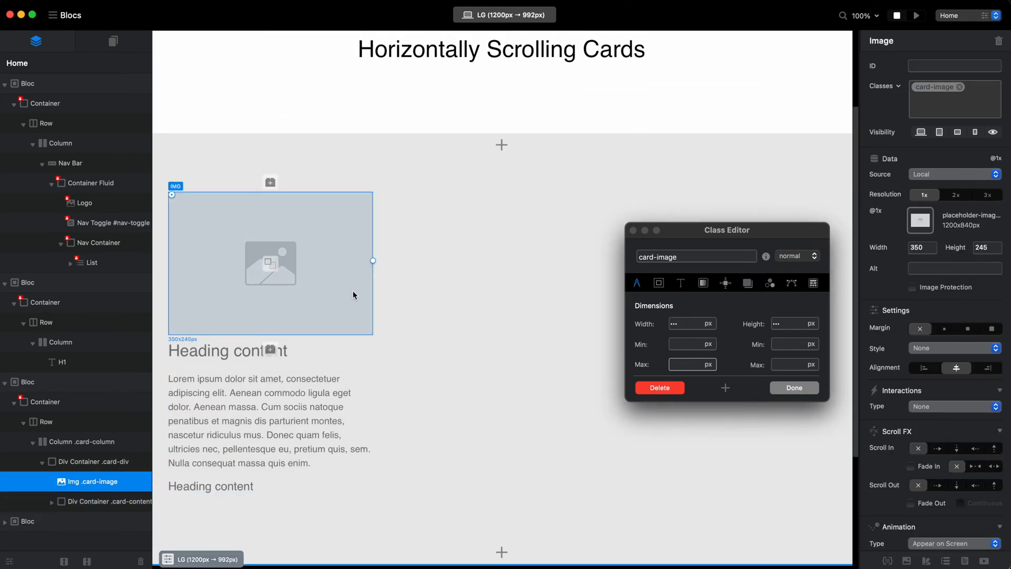
{"action": "double_click", "coordinate": [353, 290]}
{"action": "left_click", "coordinate": [1001, 156]}
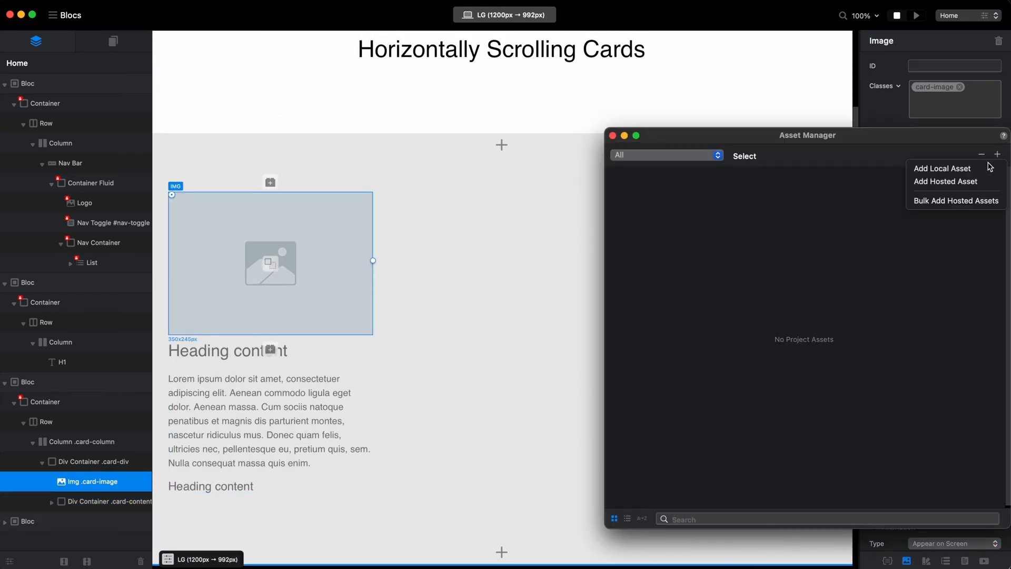
{"action": "left_click", "coordinate": [984, 167]}
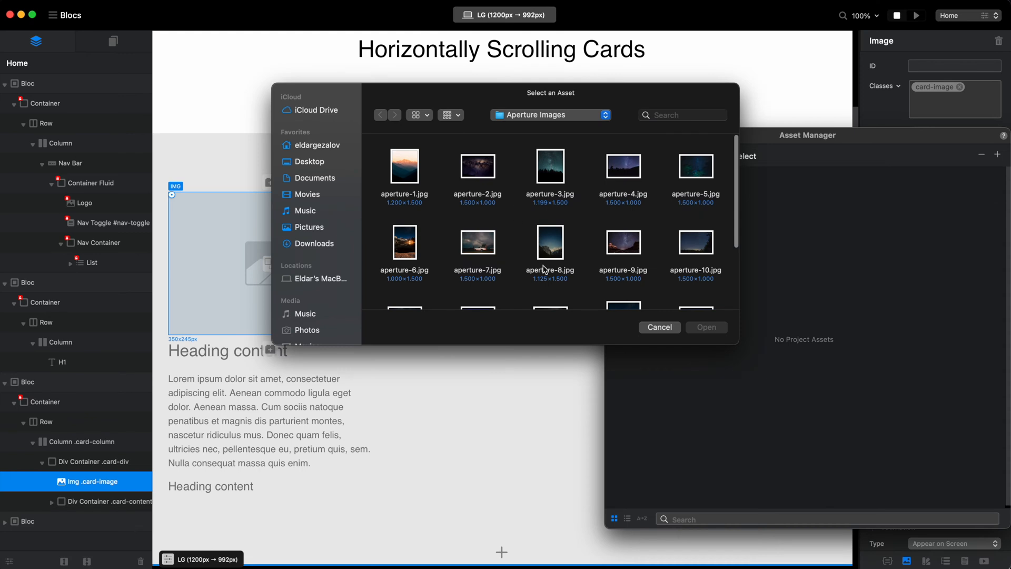
{"action": "scroll", "coordinate": [545, 269], "scroll_direction": "down", "scroll_amount": 5}
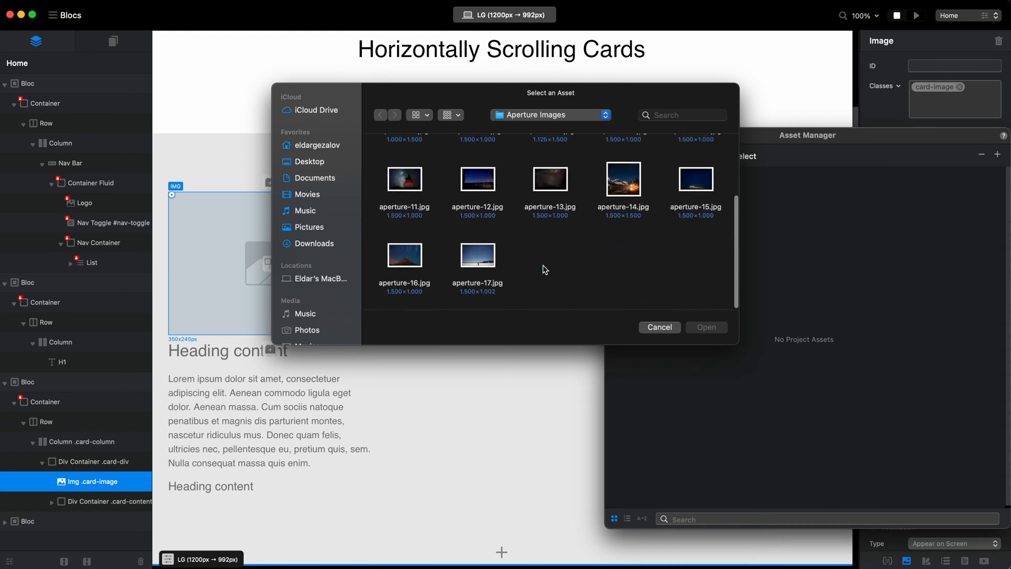
{"action": "left_click", "coordinate": [406, 181]}
{"action": "left_click", "coordinate": [713, 334]}
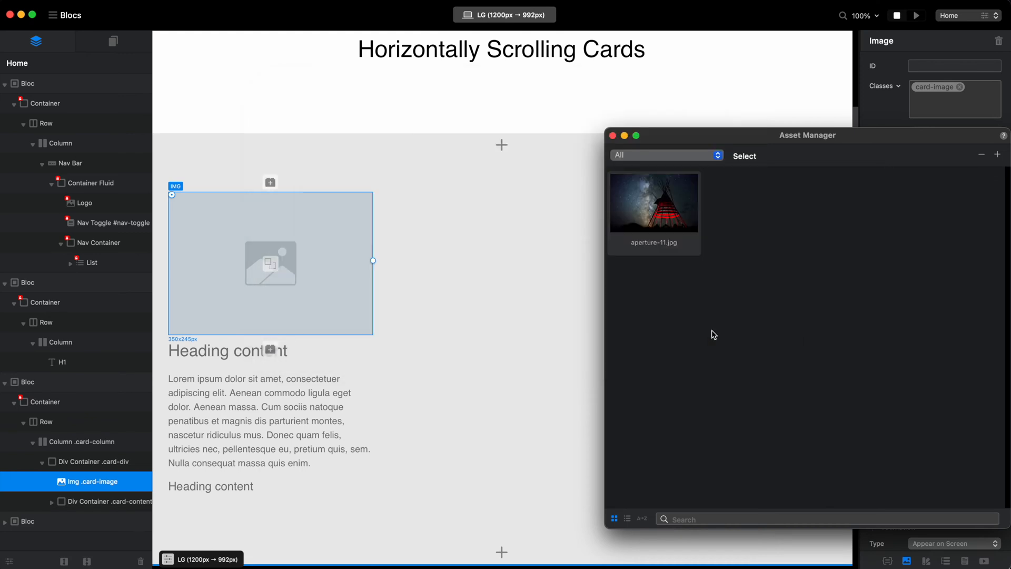
{"action": "left_click", "coordinate": [667, 222]}
{"action": "left_click", "coordinate": [622, 136]}
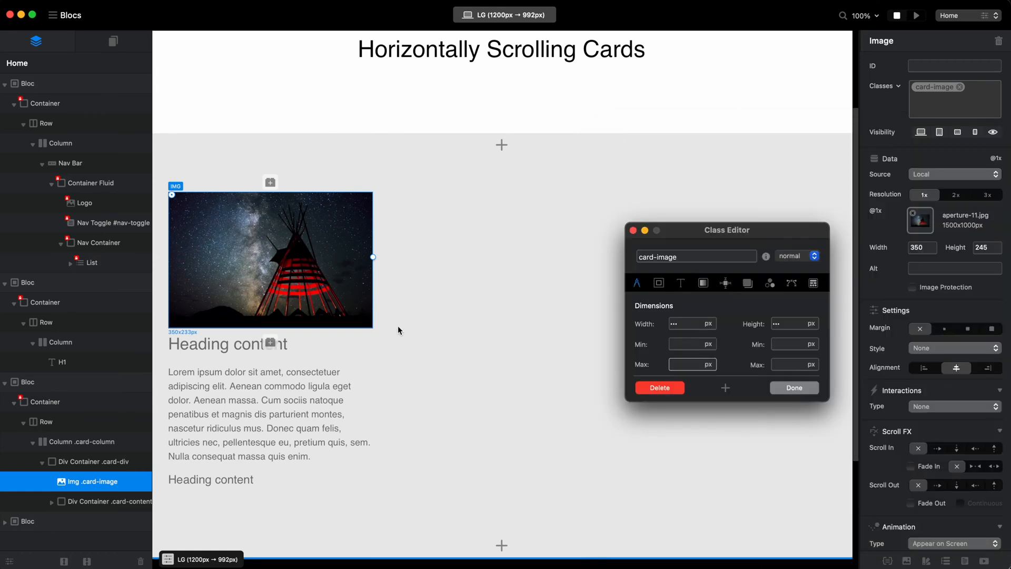
Set the background colour of the card-content class to Snow from the Crayons palette.
{"action": "left_click", "coordinate": [347, 359]}
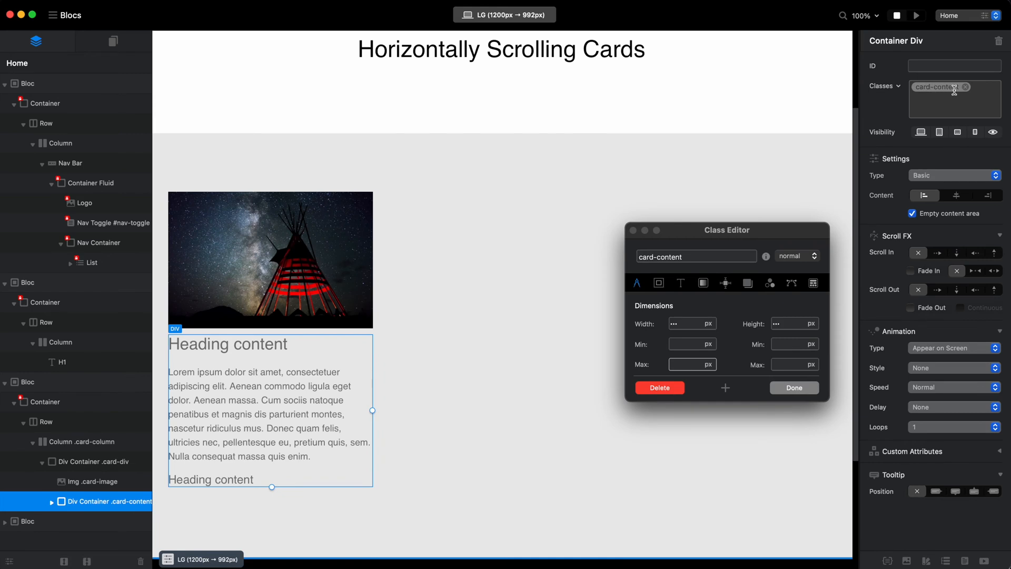
{"action": "left_click", "coordinate": [704, 283]}
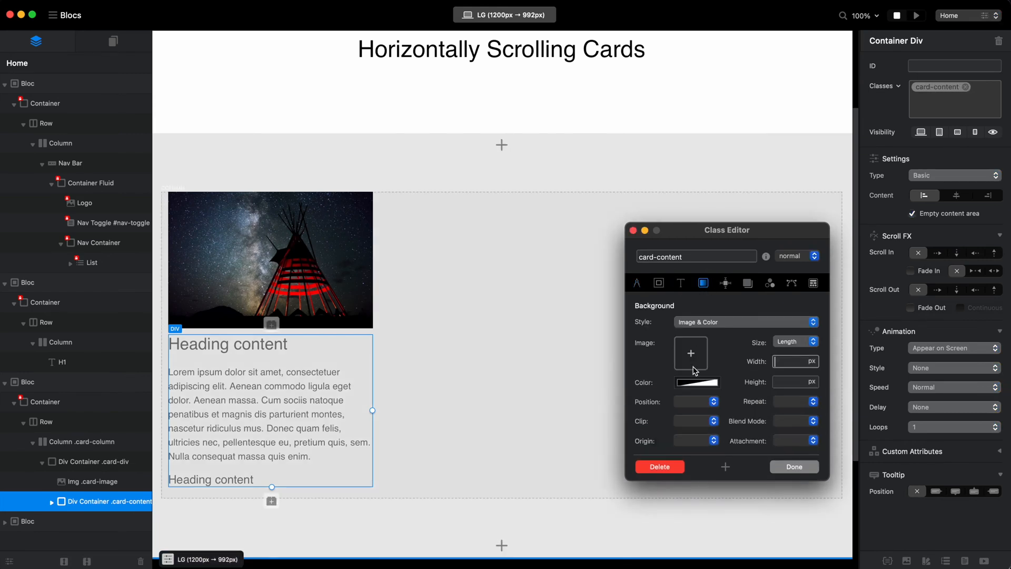
{"action": "left_click", "coordinate": [695, 383]}
{"action": "scroll", "coordinate": [785, 393], "scroll_direction": "down", "scroll_amount": 3}
{"action": "left_click", "coordinate": [771, 383]}
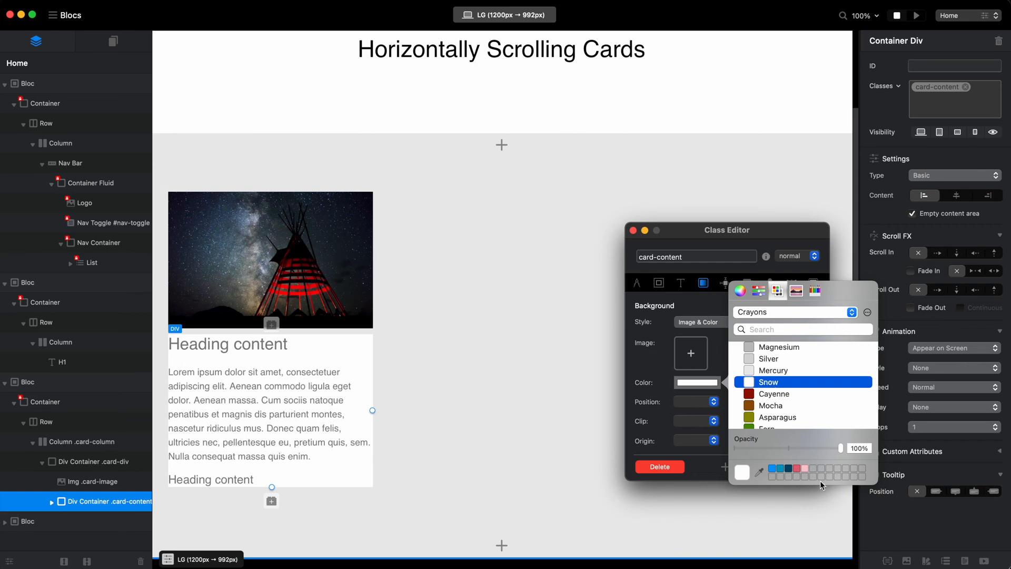
{"action": "left_click", "coordinate": [700, 458]}
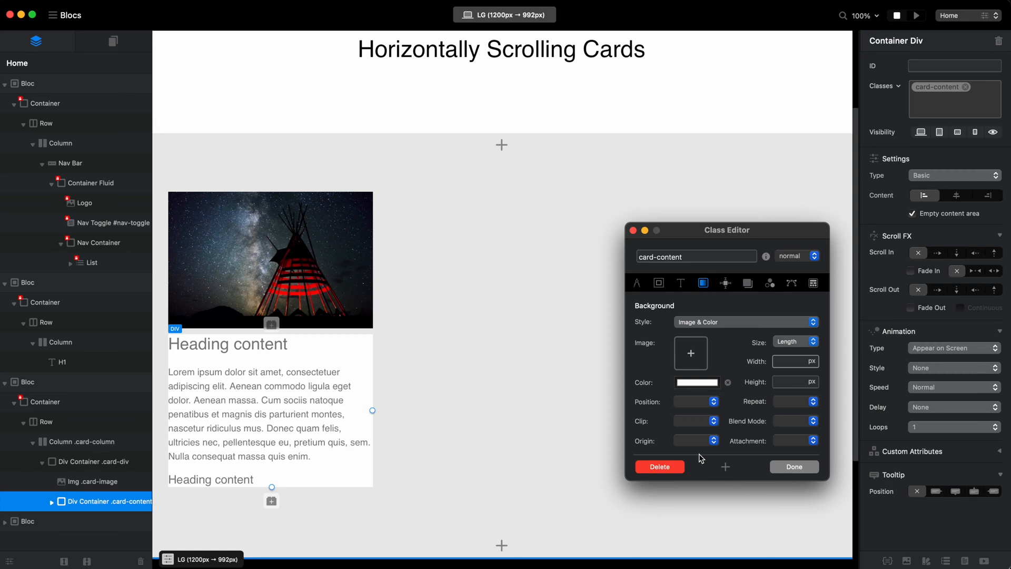
Give the card-content class 28 px padding on all edges and finish editing the class.
{"action": "left_click", "coordinate": [658, 283]}
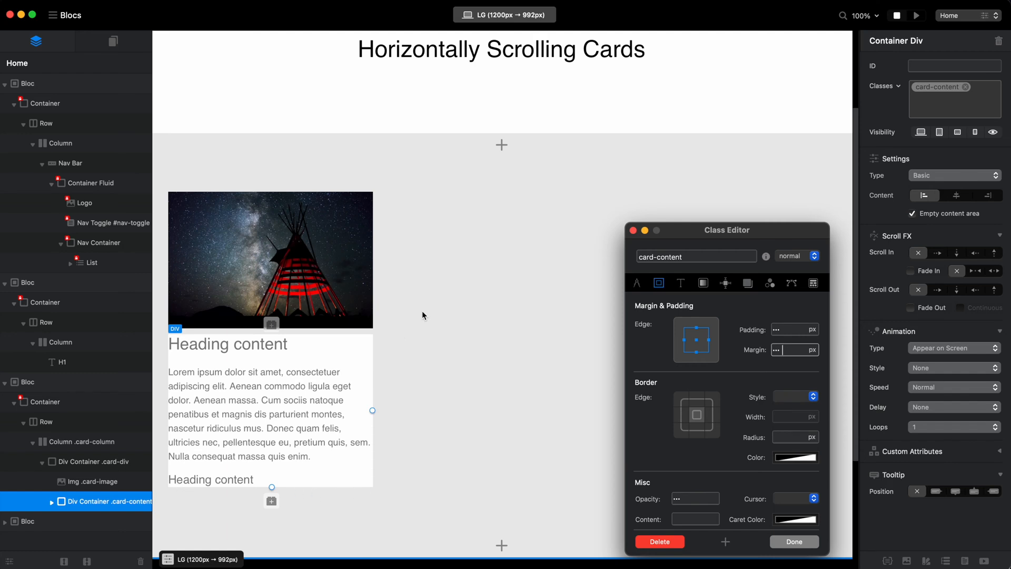
{"action": "left_click", "coordinate": [797, 330]}
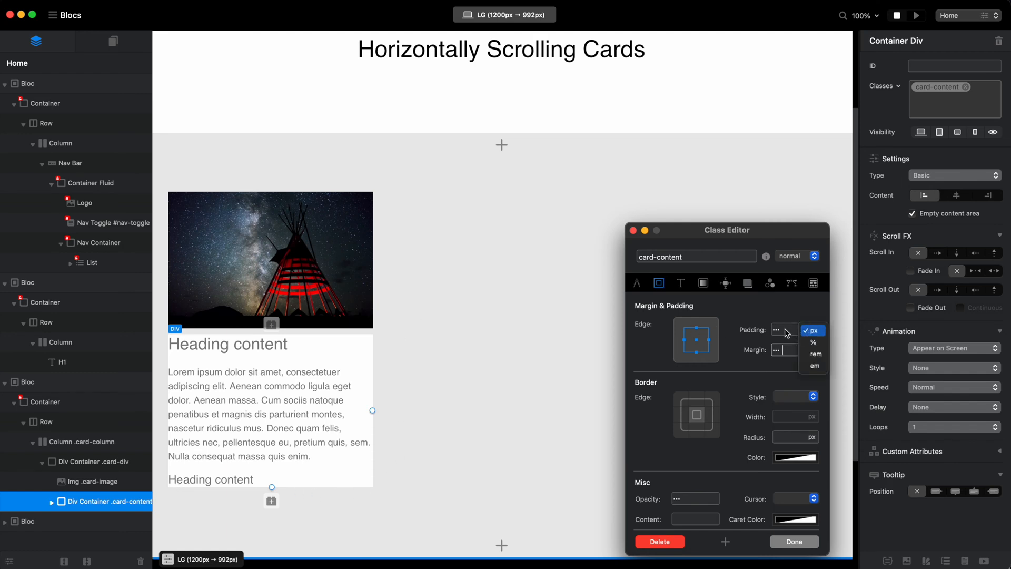
{"action": "type", "text": "28"}
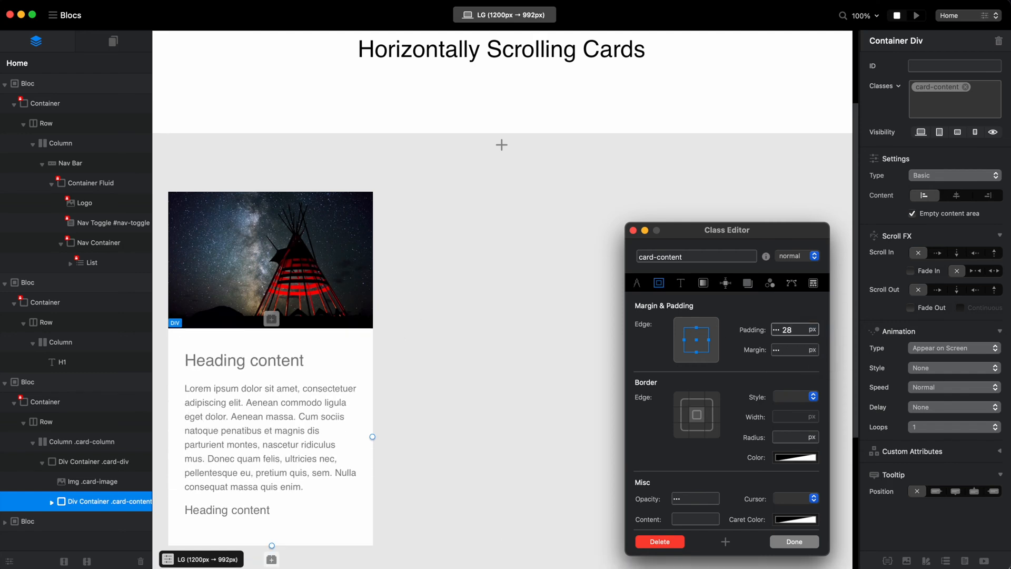
{"action": "left_click", "coordinate": [795, 542]}
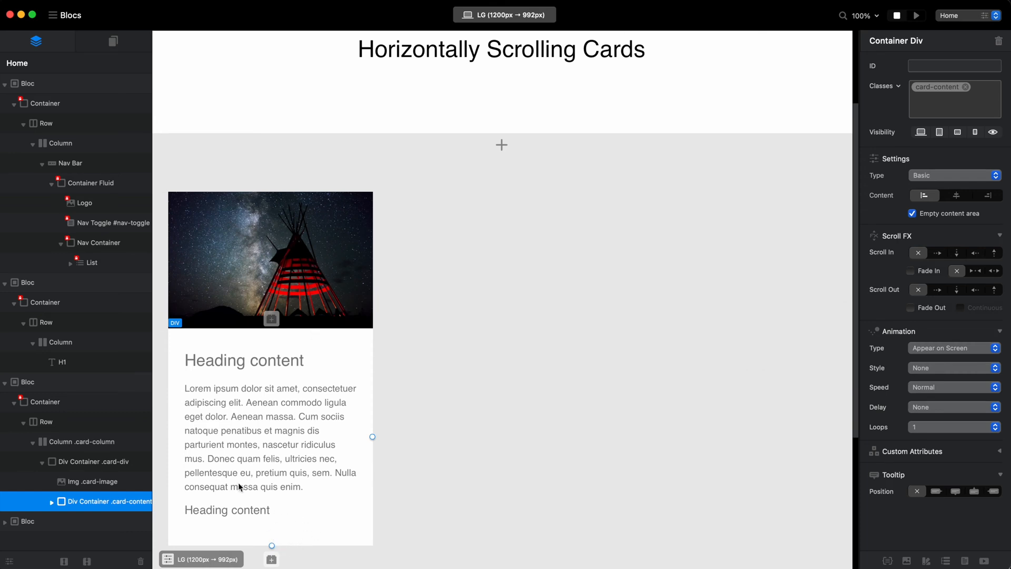
Remove the margin from the card's H3 heading and set the paragraph's margin to medium.
{"action": "left_click", "coordinate": [256, 352]}
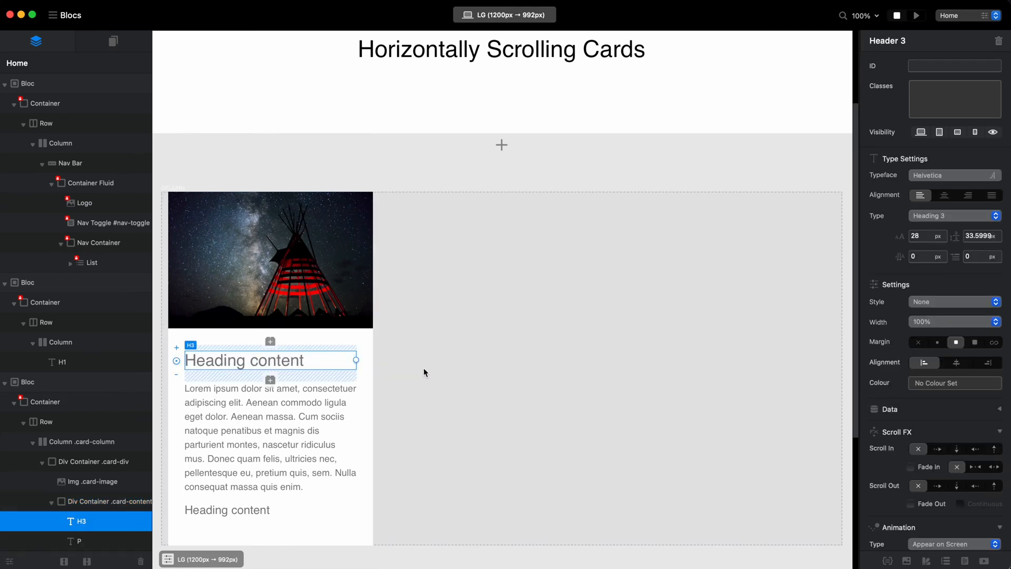
{"action": "left_click", "coordinate": [918, 342]}
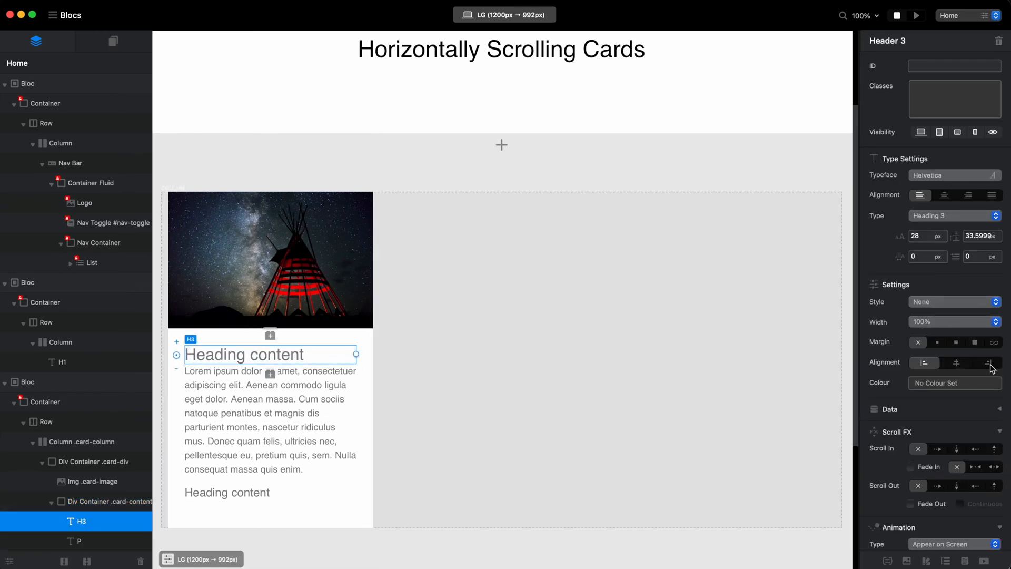
{"action": "left_click", "coordinate": [938, 343]}
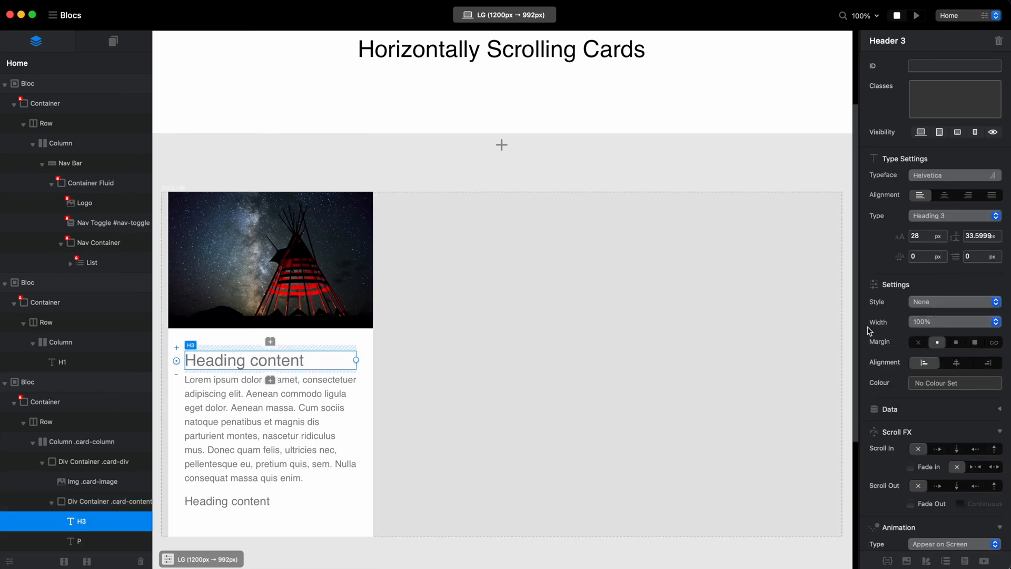
{"action": "left_click", "coordinate": [918, 342]}
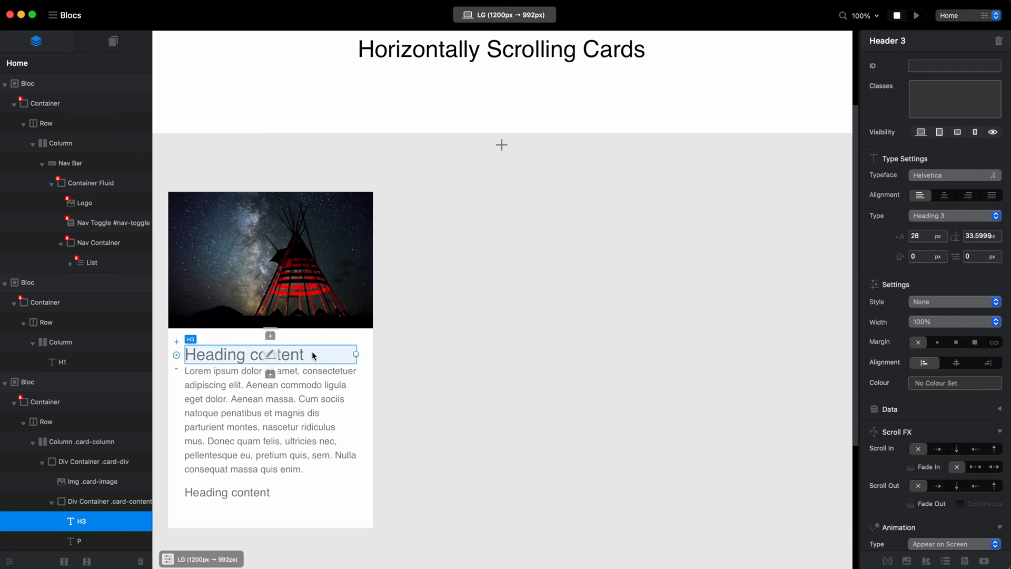
{"action": "left_click", "coordinate": [295, 405]}
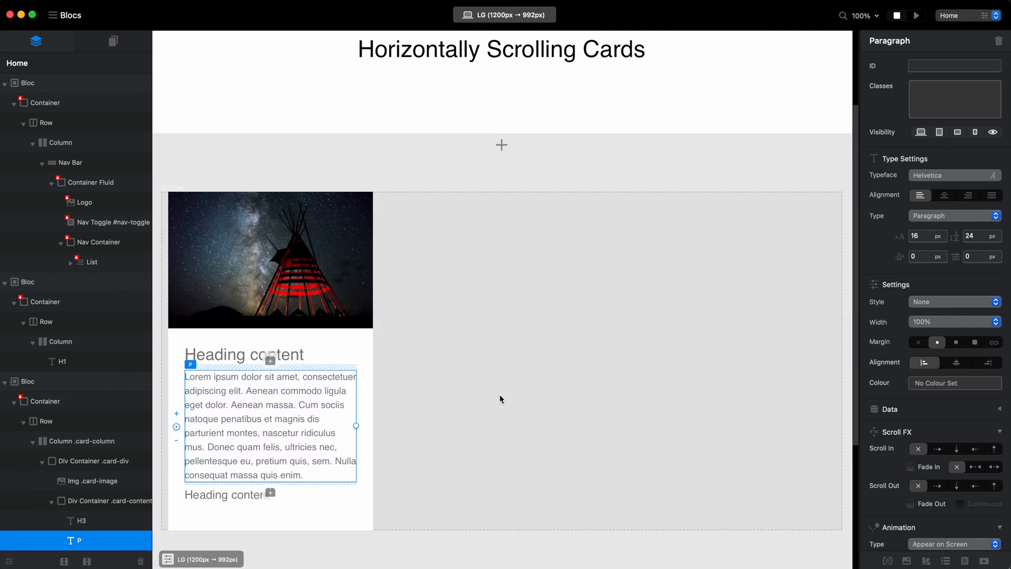
{"action": "left_click", "coordinate": [957, 341]}
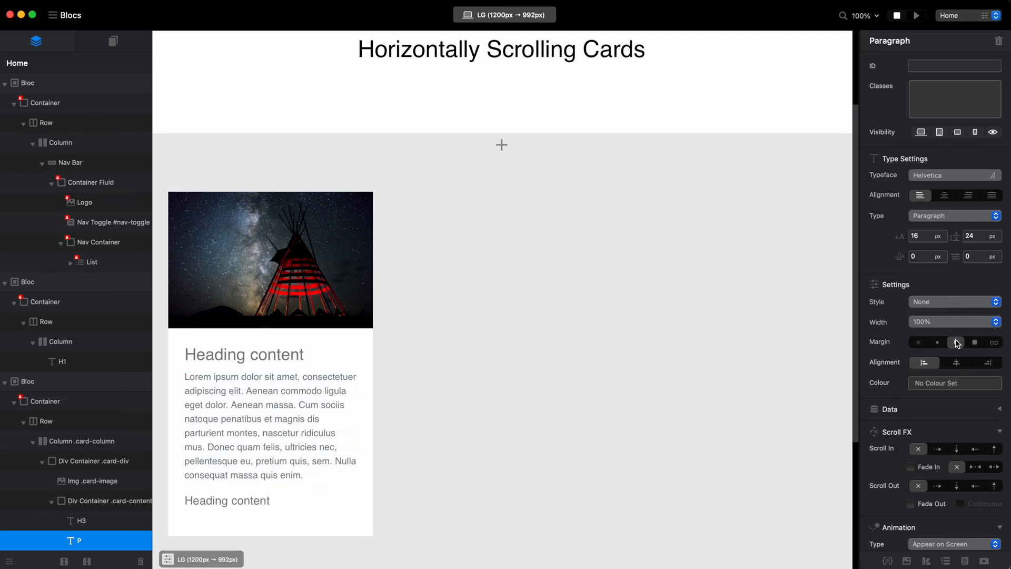
Replace the card's lower H5 heading text with "Learn More >" and remove that heading's margin.
{"action": "double_click", "coordinate": [229, 504]}
{"action": "type", "text": "Learn Mo"}
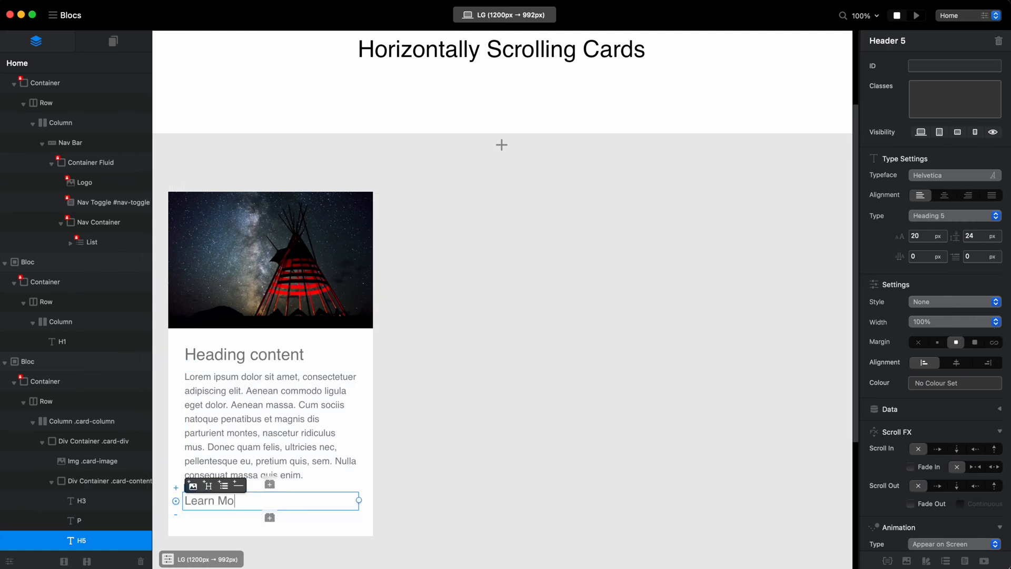
{"action": "type", "text": "re >"}
{"action": "key", "text": "super+a"}
{"action": "left_click", "coordinate": [326, 488]}
{"action": "left_click", "coordinate": [283, 496]}
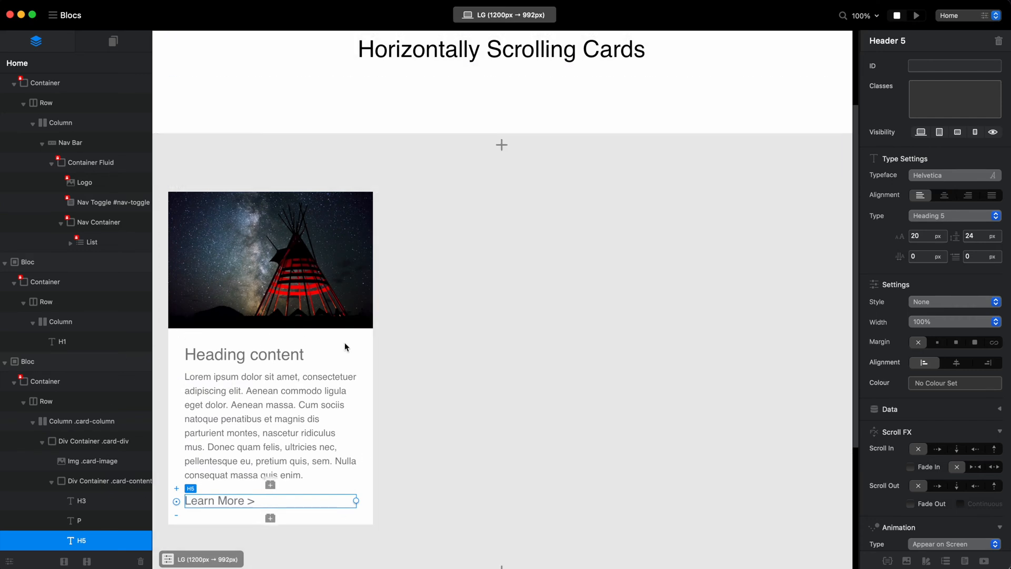
{"action": "left_click", "coordinate": [425, 299]}
{"action": "left_click", "coordinate": [427, 153]}
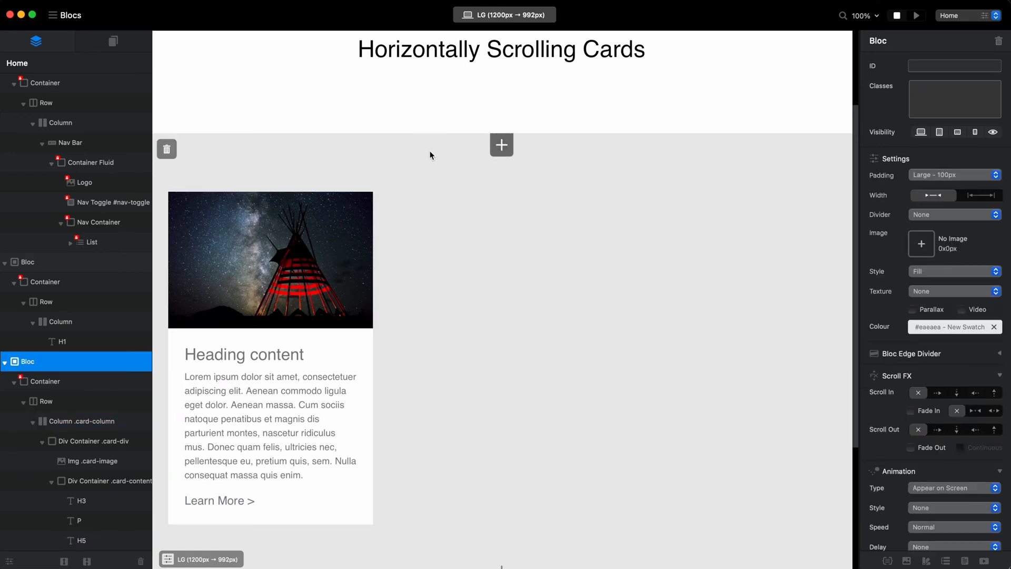
Shorten the card's paragraph by deleting all the text after "Aenean massa.".
{"action": "double_click", "coordinate": [322, 417]}
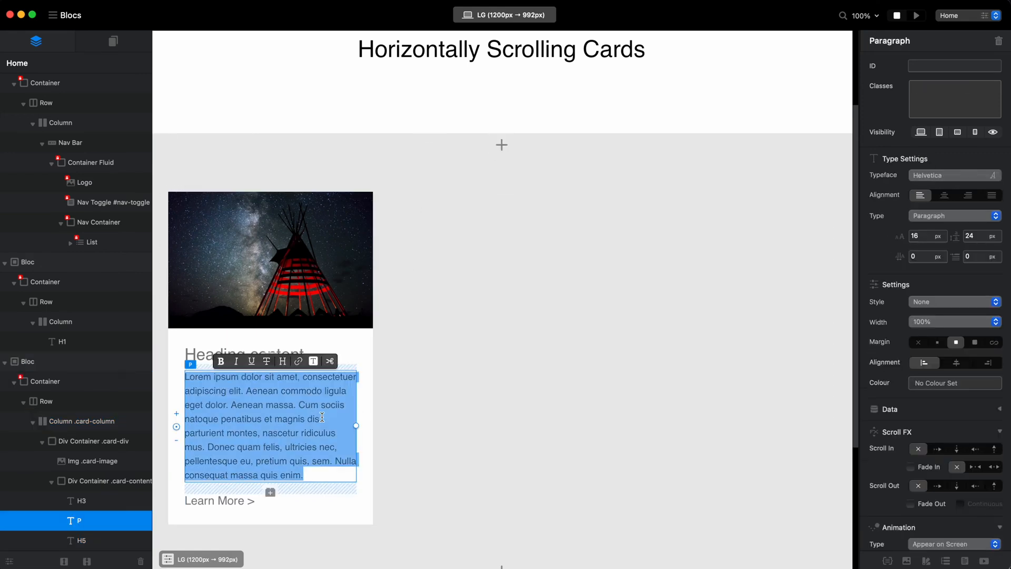
{"action": "left_click", "coordinate": [298, 402]}
{"action": "left_click_drag", "start_coordinate": [298, 403], "coordinate": [300, 475]}
{"action": "key", "text": "BackSpace"}
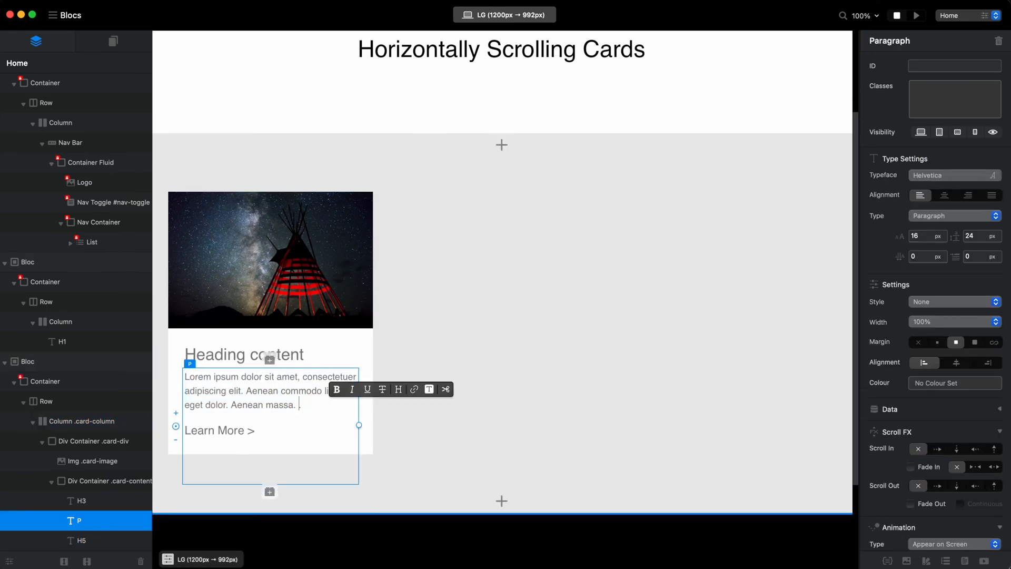
{"action": "key", "text": "Escape"}
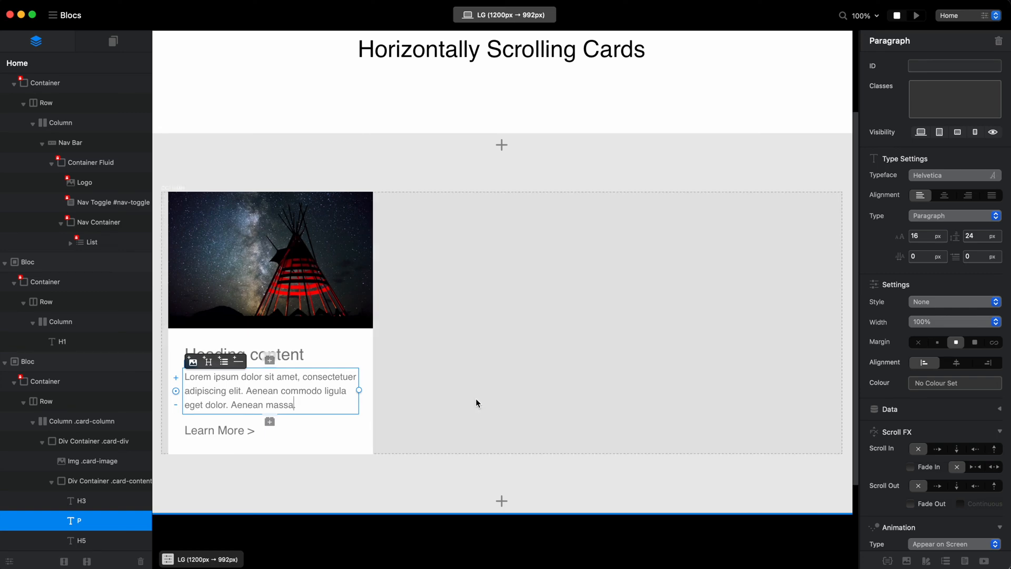
{"action": "left_click", "coordinate": [390, 157]}
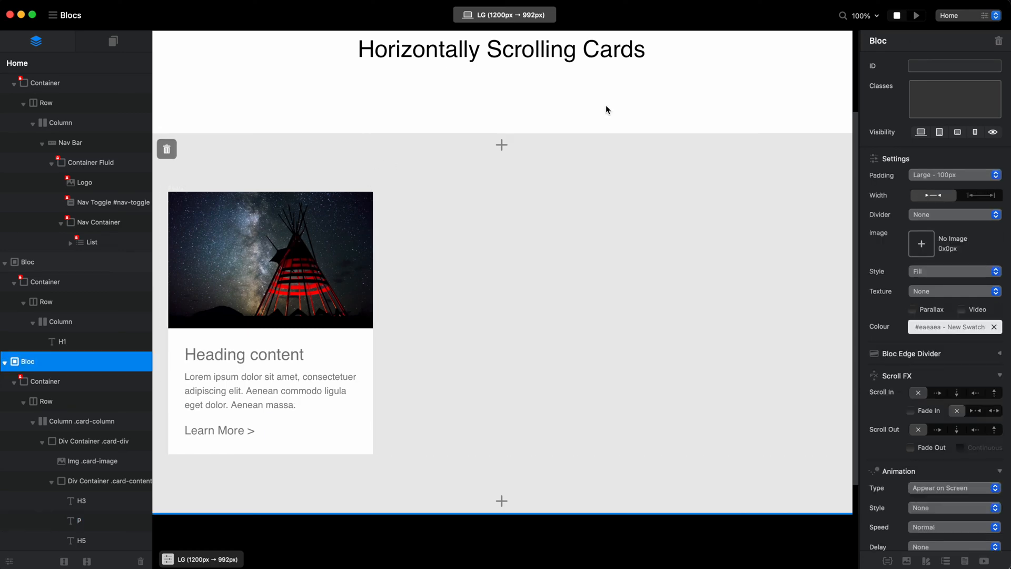
Preview the page with the finished card and compare its styling with the Apple Events cards in Safari.
{"action": "left_click", "coordinate": [917, 15]}
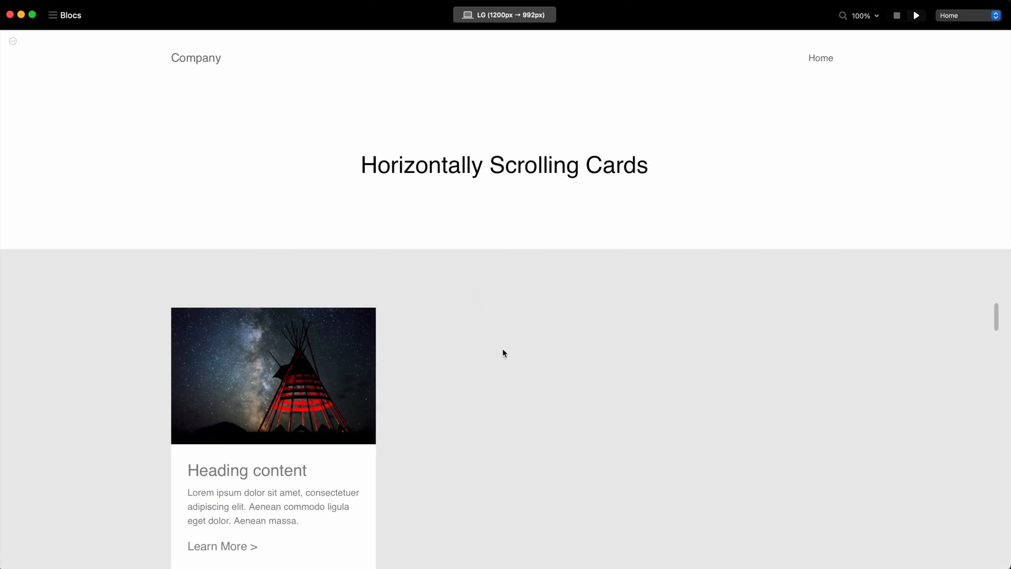
{"action": "scroll", "coordinate": [503, 352], "scroll_direction": "down", "scroll_amount": 3}
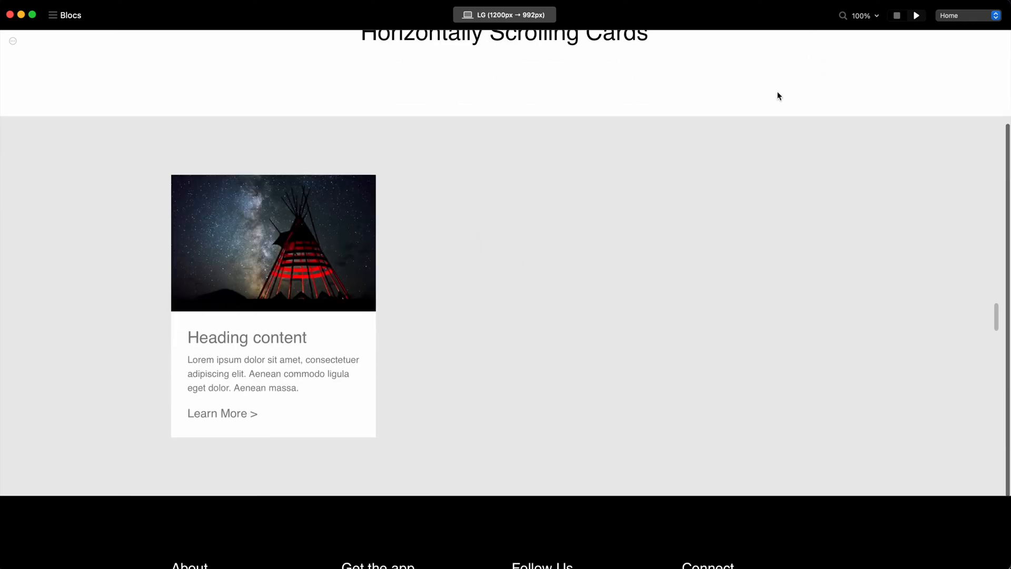
{"action": "left_click", "coordinate": [899, 15]}
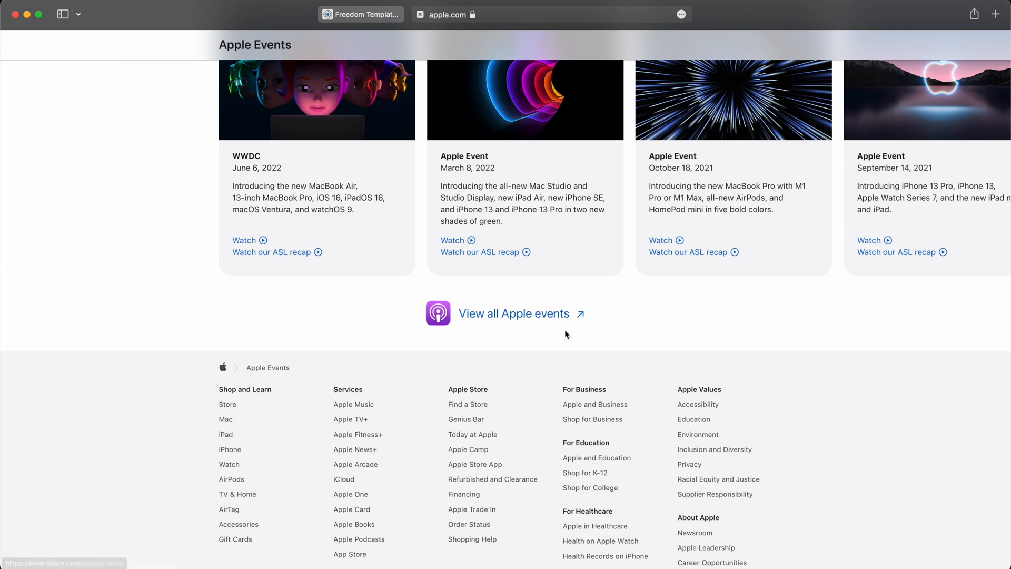
{"action": "scroll", "coordinate": [566, 322], "scroll_direction": "left", "scroll_amount": 3}
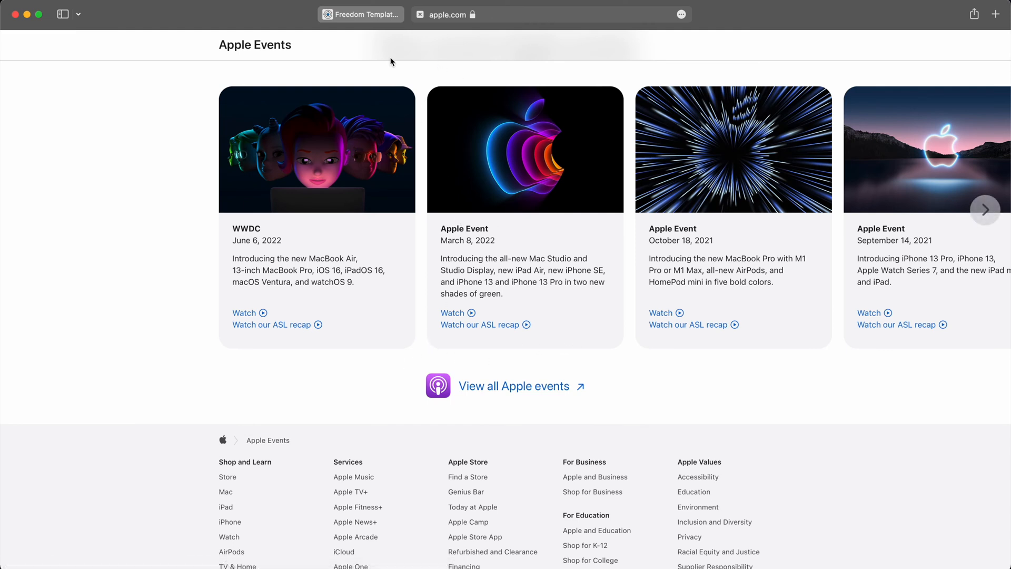
{"action": "left_click", "coordinate": [367, 14]}
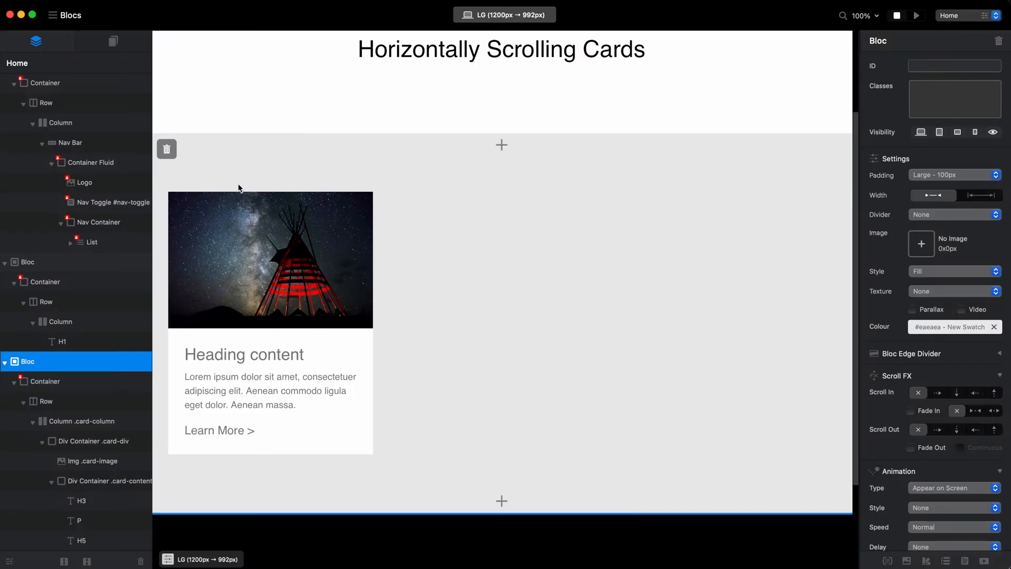
Round the upper two corners of the card image with a 28 px border radius in the card-image class.
{"action": "left_click", "coordinate": [245, 225]}
{"action": "left_click", "coordinate": [935, 94]}
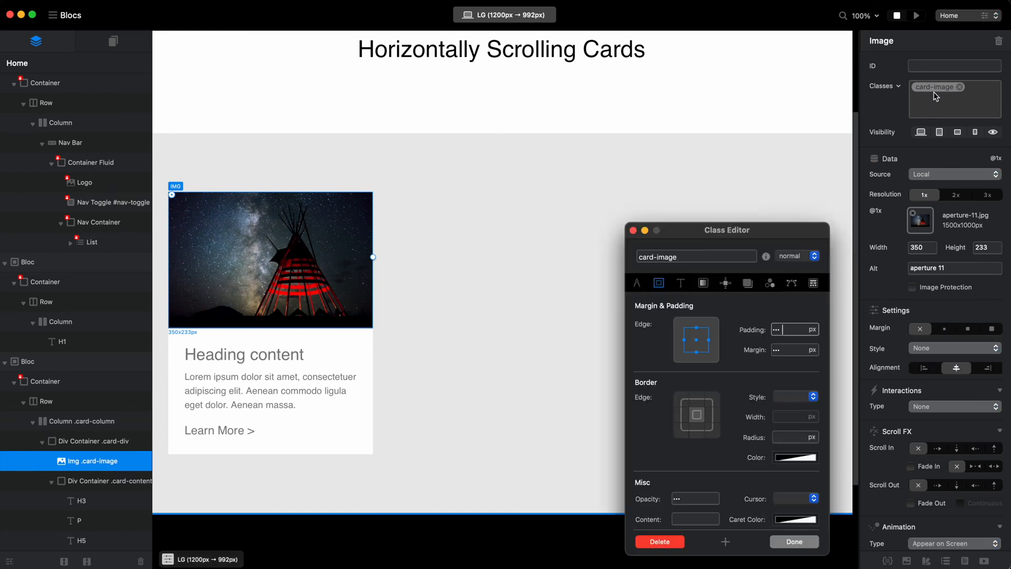
{"action": "left_click", "coordinate": [790, 437]}
{"action": "type", "text": "28"}
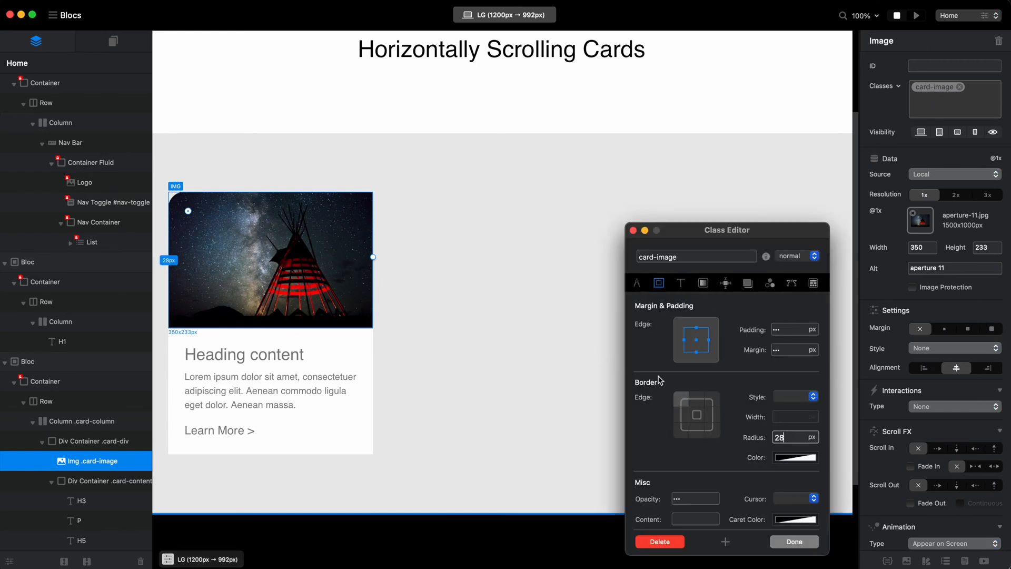
{"action": "left_click", "coordinate": [715, 399]}
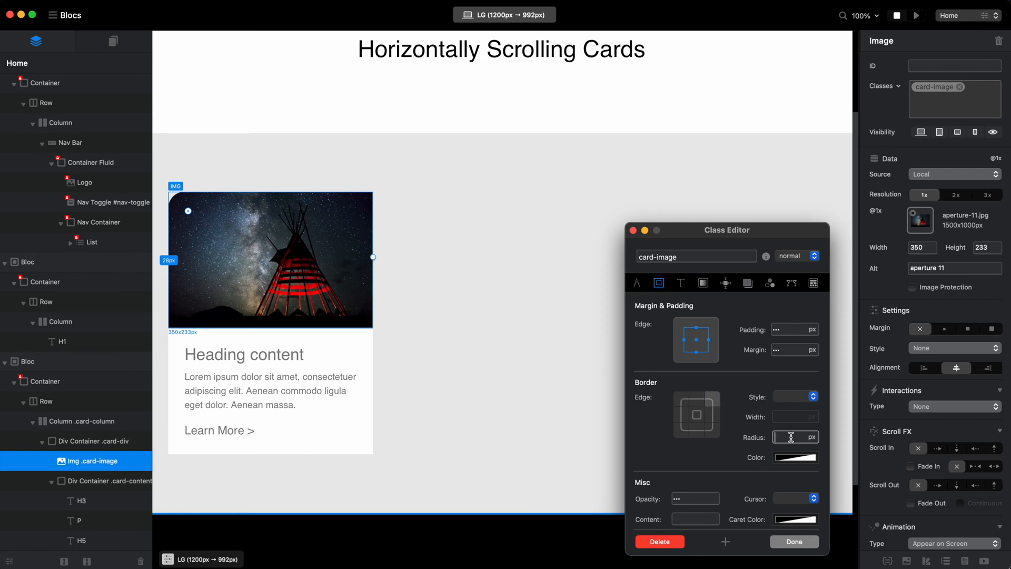
{"action": "type", "text": "289"}
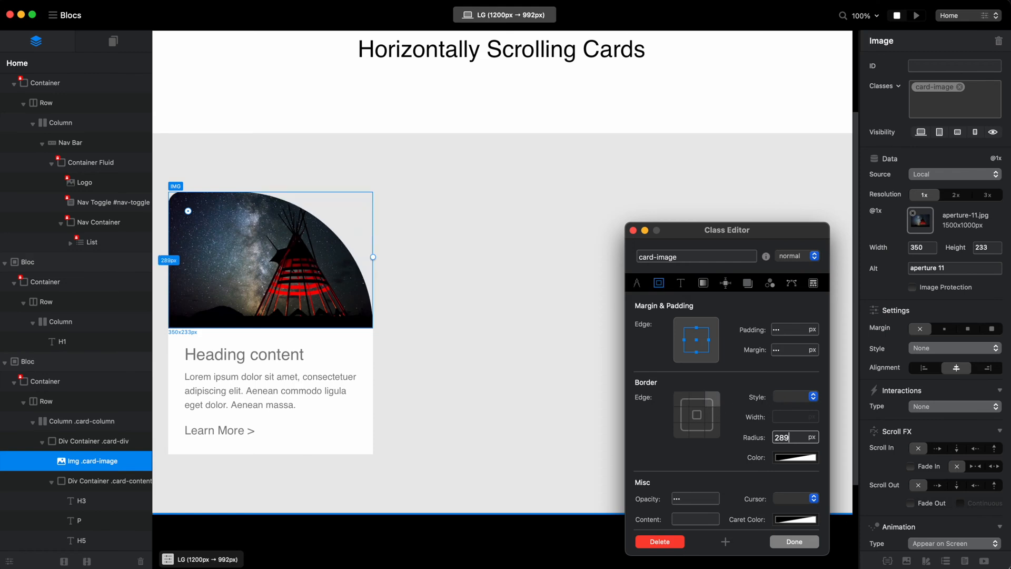
{"action": "key", "text": "BackSpace"}
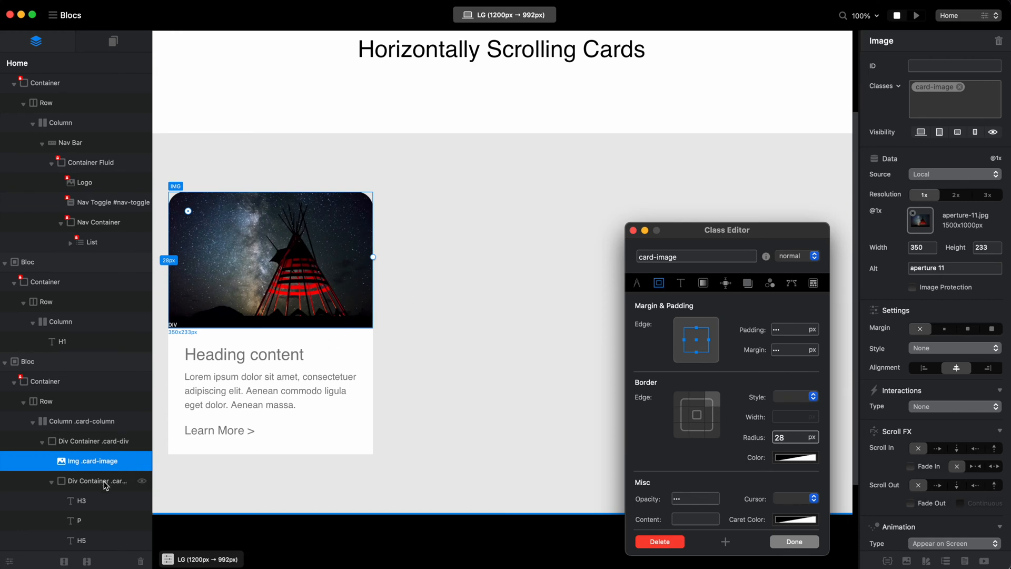
Round the lower two corners of the card's text container with a 28 px border radius in the card-content class.
{"action": "left_click", "coordinate": [106, 482]}
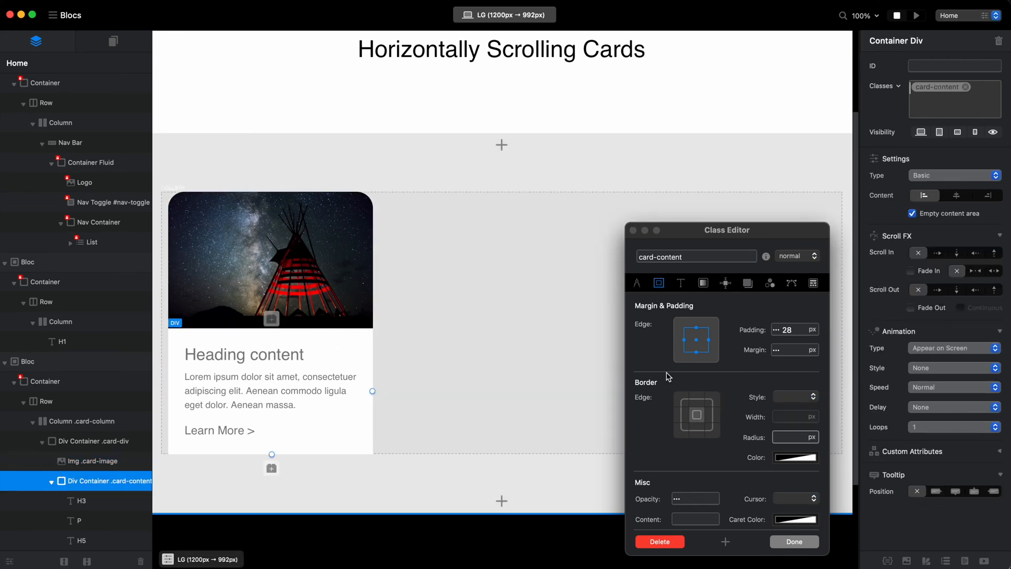
{"action": "left_click", "coordinate": [680, 416]}
{"action": "left_click", "coordinate": [686, 429]}
{"action": "left_click", "coordinate": [780, 436]}
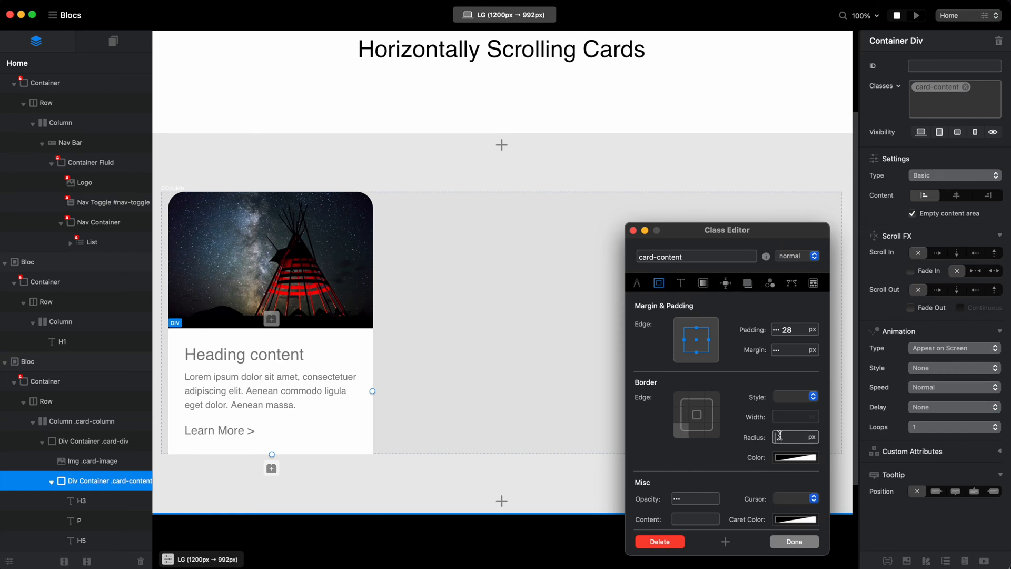
{"action": "type", "text": "28"}
{"action": "left_click", "coordinate": [713, 431]}
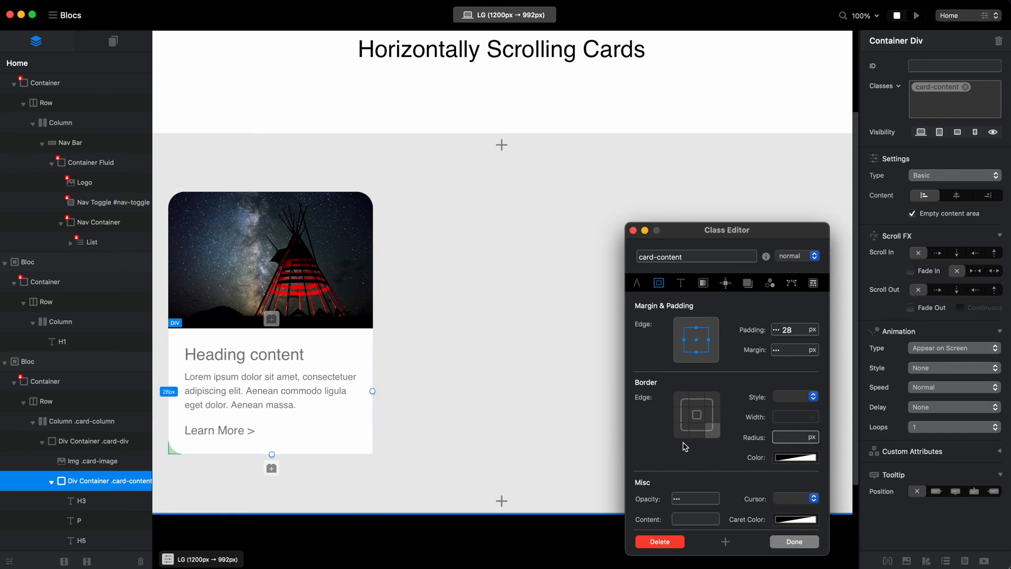
{"action": "type", "text": "28"}
{"action": "left_click", "coordinate": [810, 542]}
{"action": "left_click", "coordinate": [458, 166]}
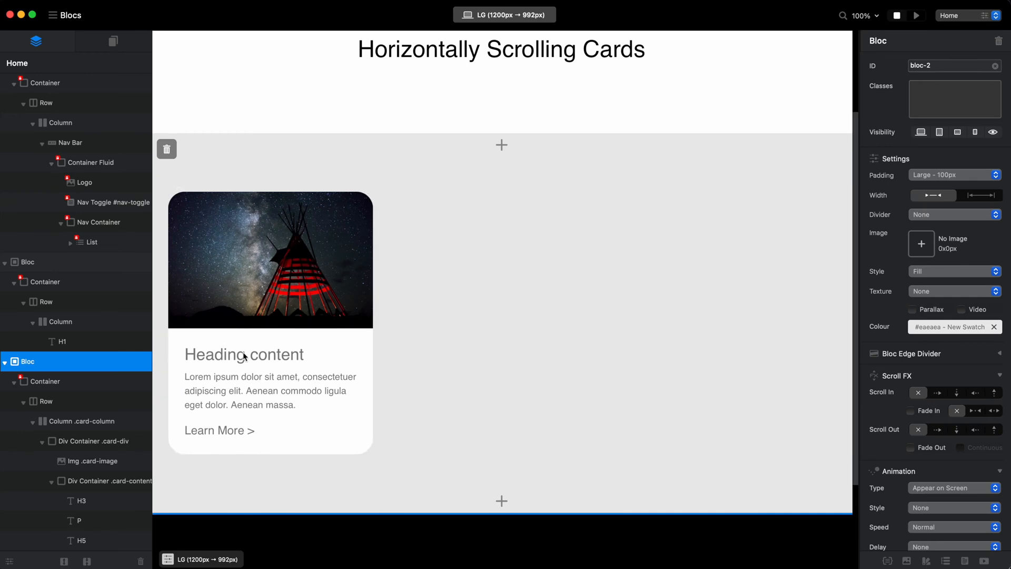
Replace the card's heading text with "Awesome Title" and change its type to Heading 4.
{"action": "double_click", "coordinate": [281, 354]}
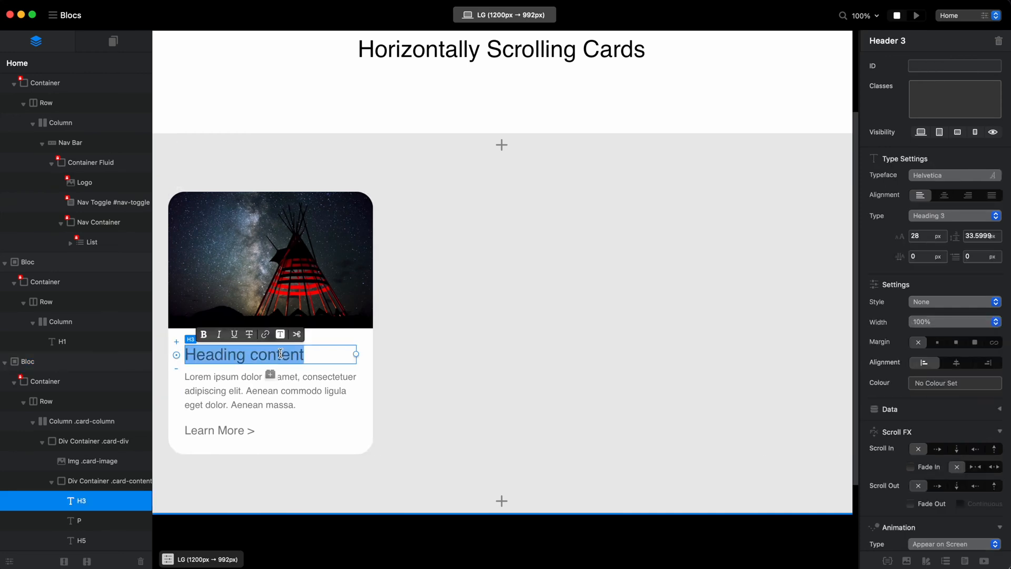
{"action": "type", "text": "Awesome T"}
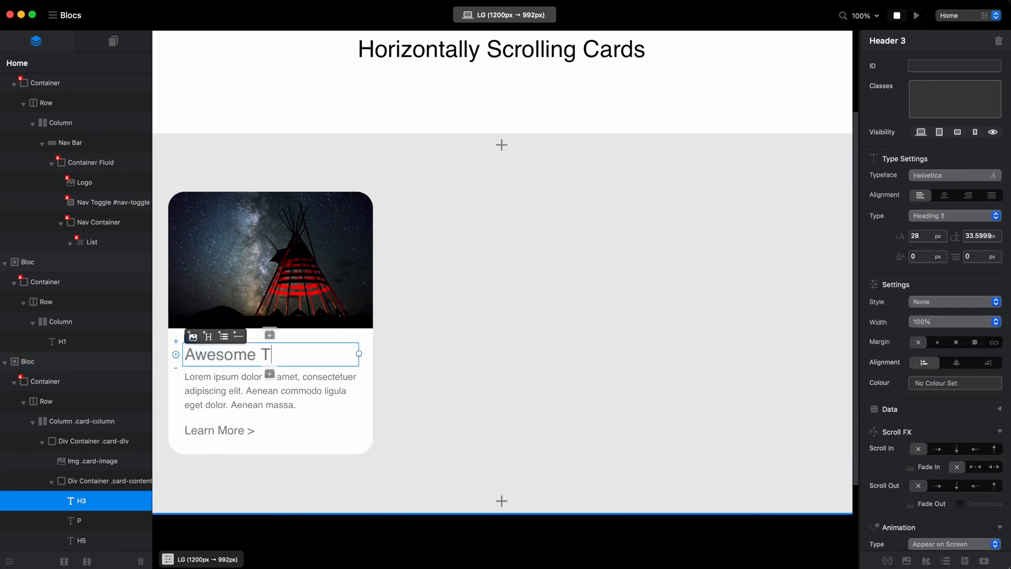
{"action": "type", "text": "itle"}
{"action": "left_click", "coordinate": [943, 215]}
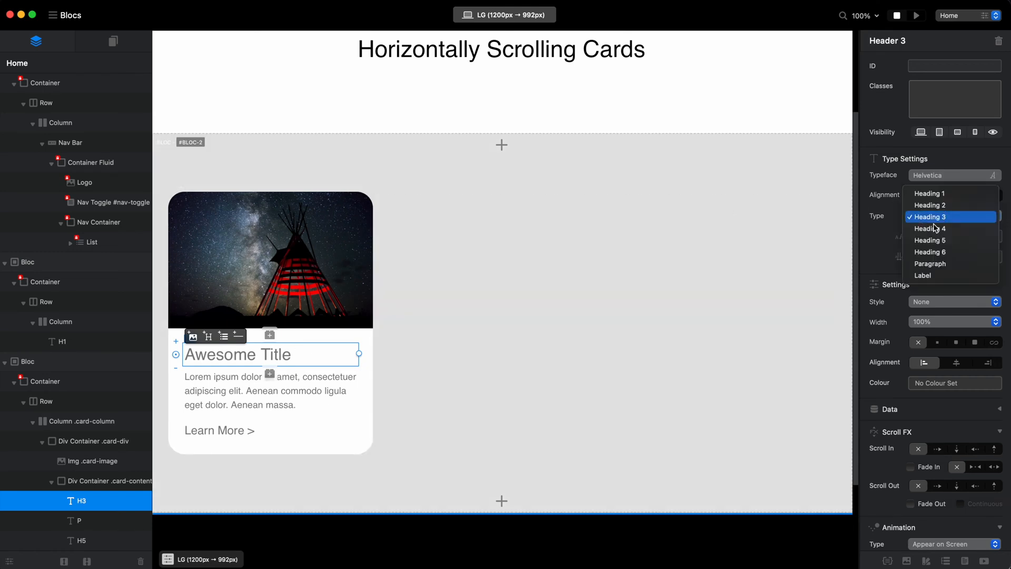
{"action": "left_click", "coordinate": [929, 225]}
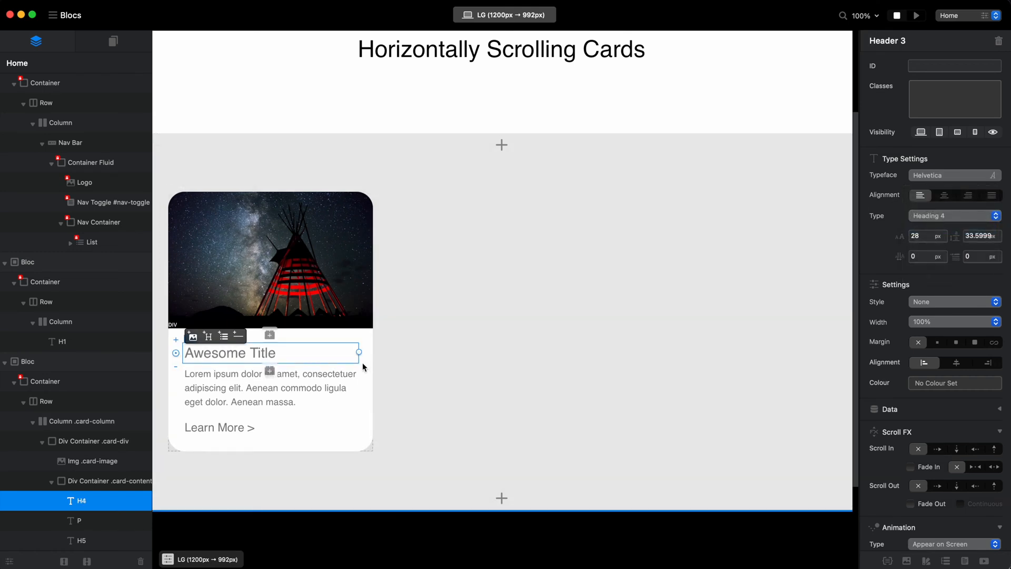
{"action": "left_click", "coordinate": [494, 388]}
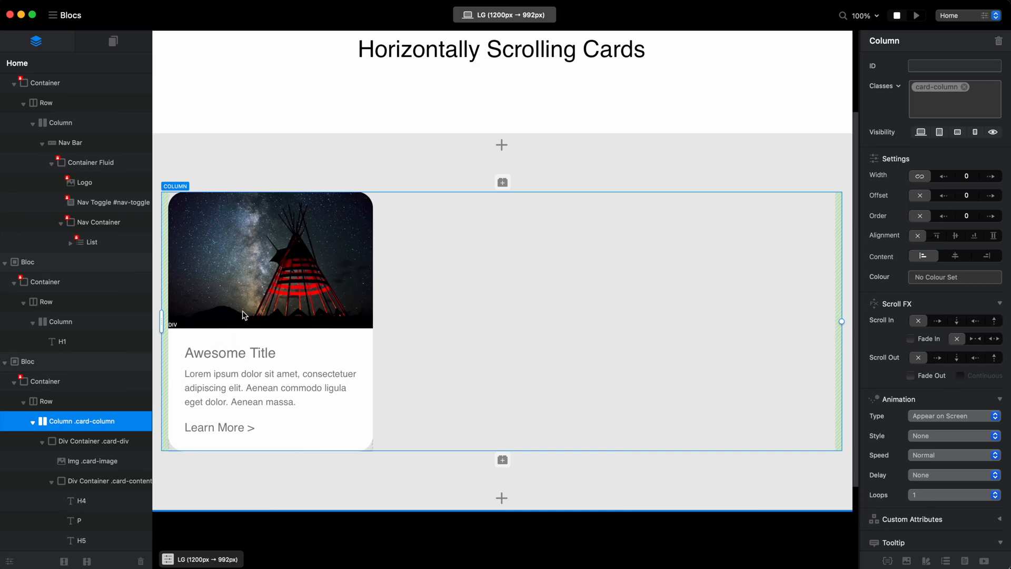
Give the card image a Navigate to Page interaction that leads to the Home page.
{"action": "left_click", "coordinate": [283, 246]}
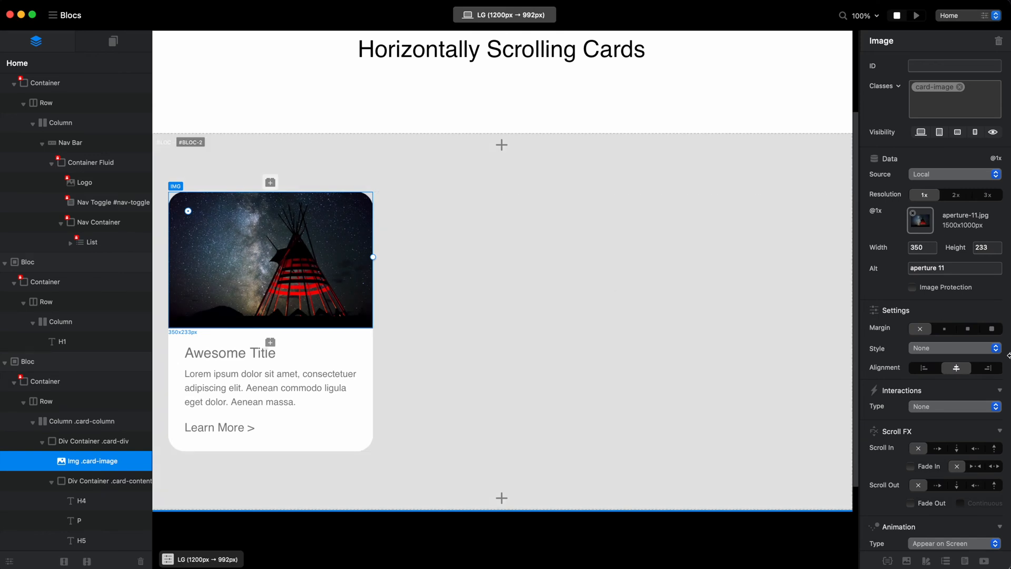
{"action": "left_click", "coordinate": [936, 407]}
{"action": "left_click", "coordinate": [953, 276]}
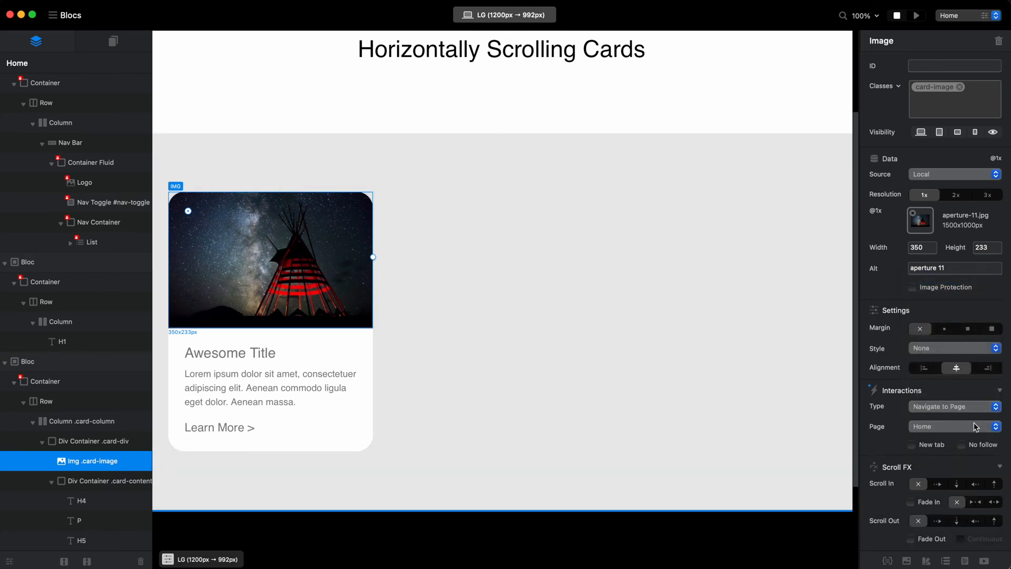
Turn the card's "Learn More >" and "Awesome Title" texts into links.
{"action": "double_click", "coordinate": [225, 428]}
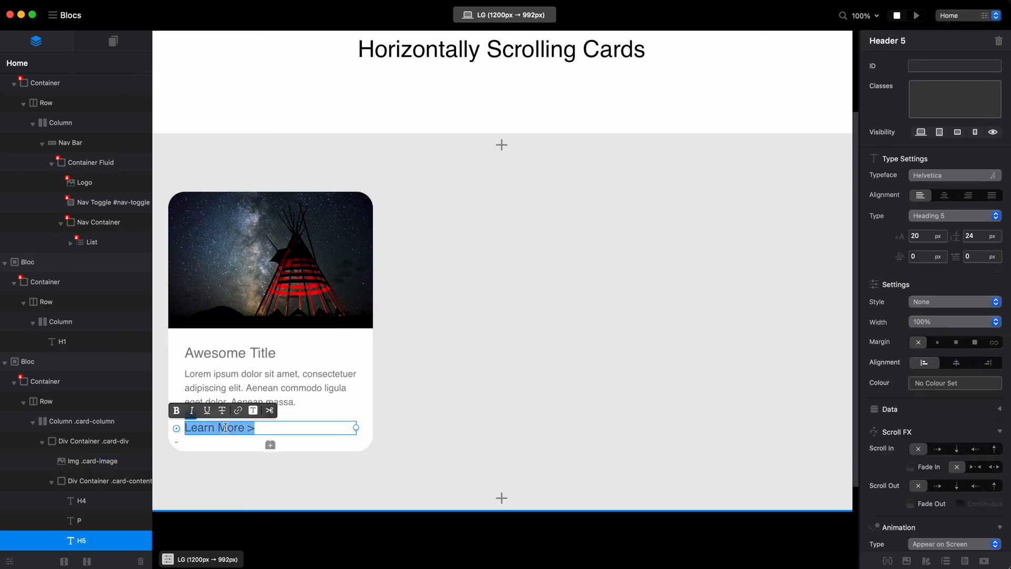
{"action": "left_click", "coordinate": [238, 410]}
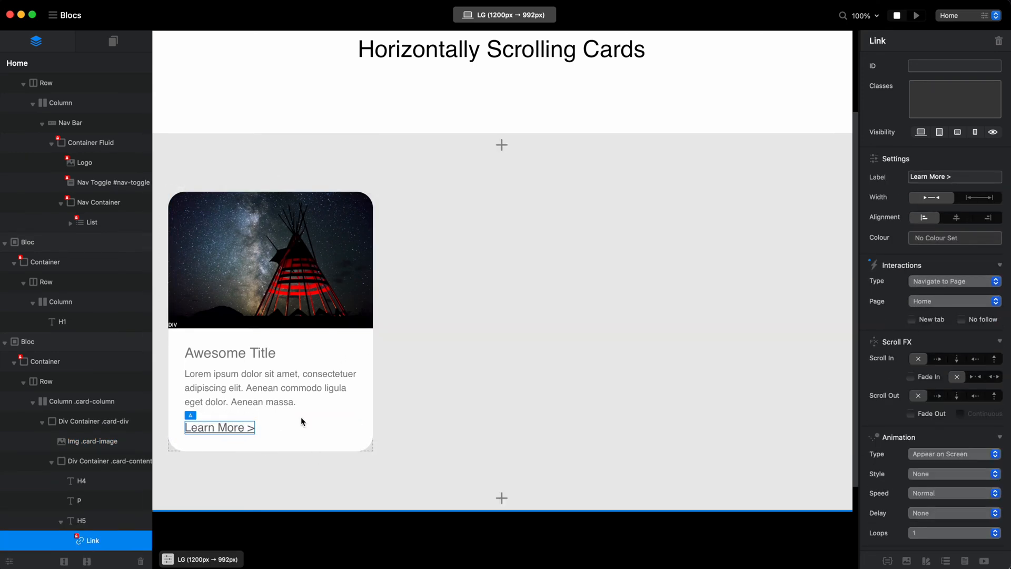
{"action": "double_click", "coordinate": [248, 356]}
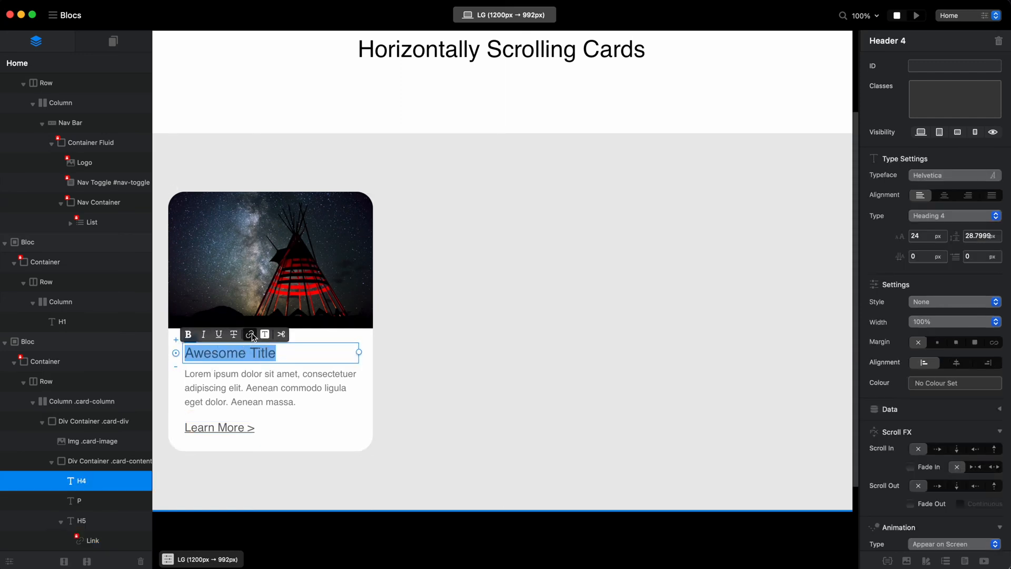
{"action": "left_click", "coordinate": [250, 334]}
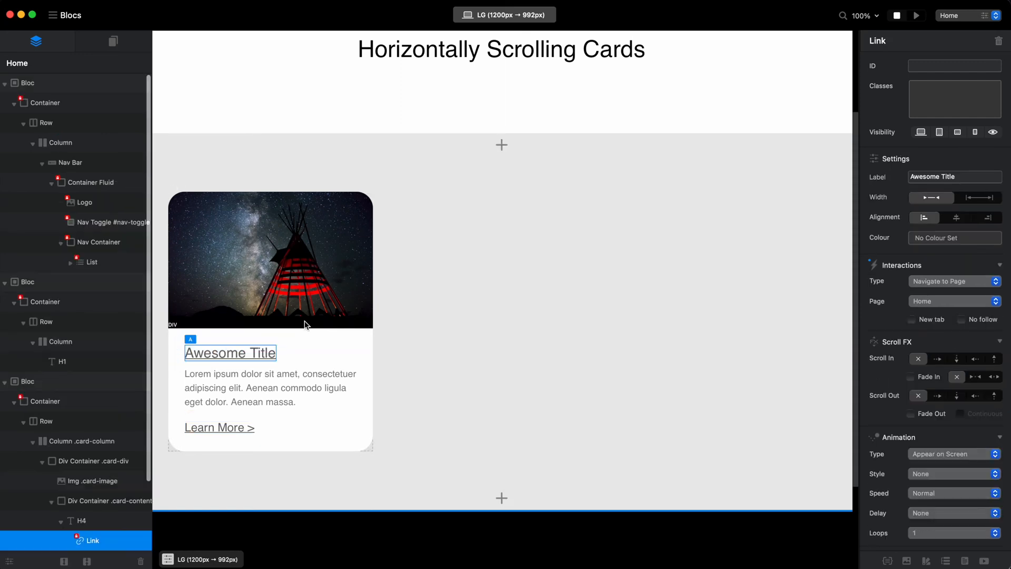
{"action": "left_click", "coordinate": [235, 428]}
Assign a new class named card-link to the "Awesome Title" link and open the class for editing.
{"action": "left_click", "coordinate": [241, 360]}
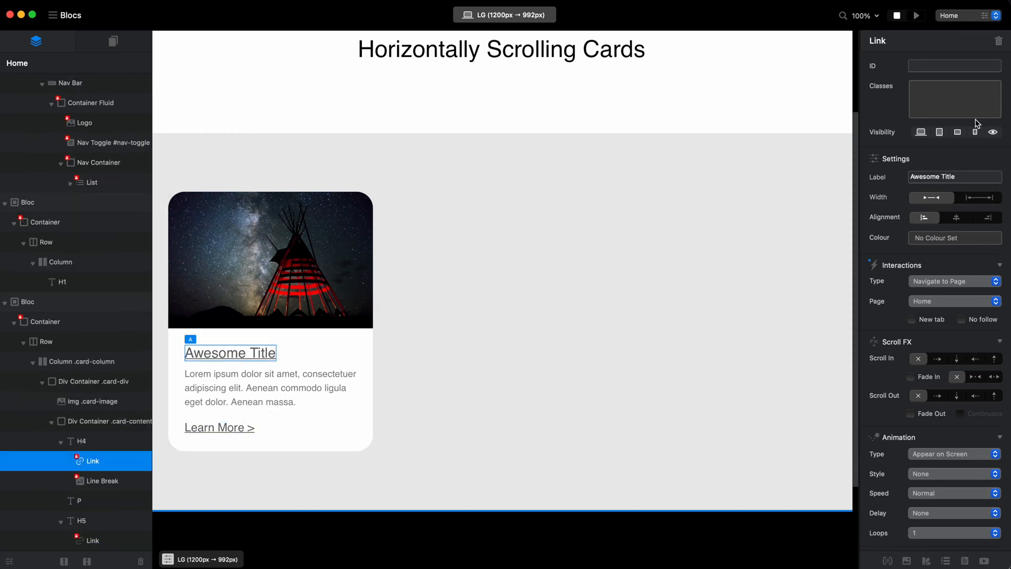
{"action": "left_click", "coordinate": [975, 101]}
{"action": "type", "text": "card-link"}
{"action": "key", "text": "Return"}
{"action": "double_click", "coordinate": [935, 87]}
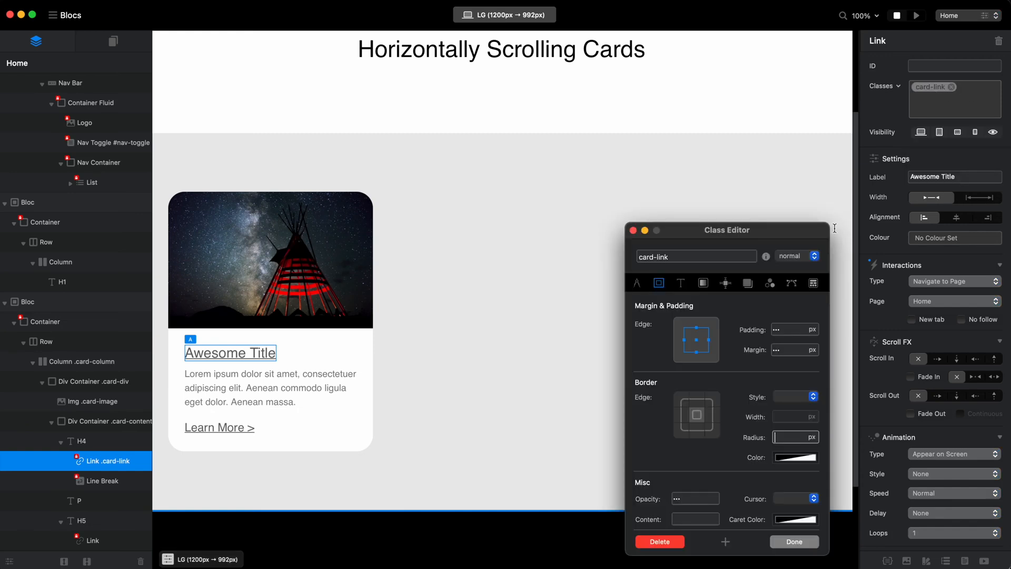
Style the card-link class's normal state with no text decoration, Bold weight and the black Licorice colour.
{"action": "left_click", "coordinate": [681, 283]}
{"action": "left_click", "coordinate": [692, 423]}
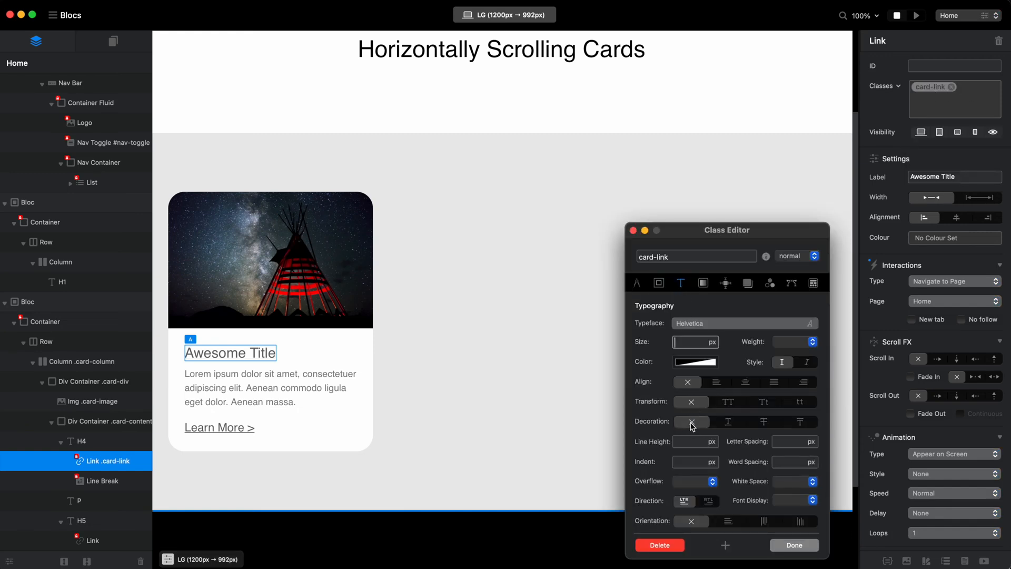
{"action": "left_click", "coordinate": [786, 343]}
{"action": "left_click", "coordinate": [790, 371]}
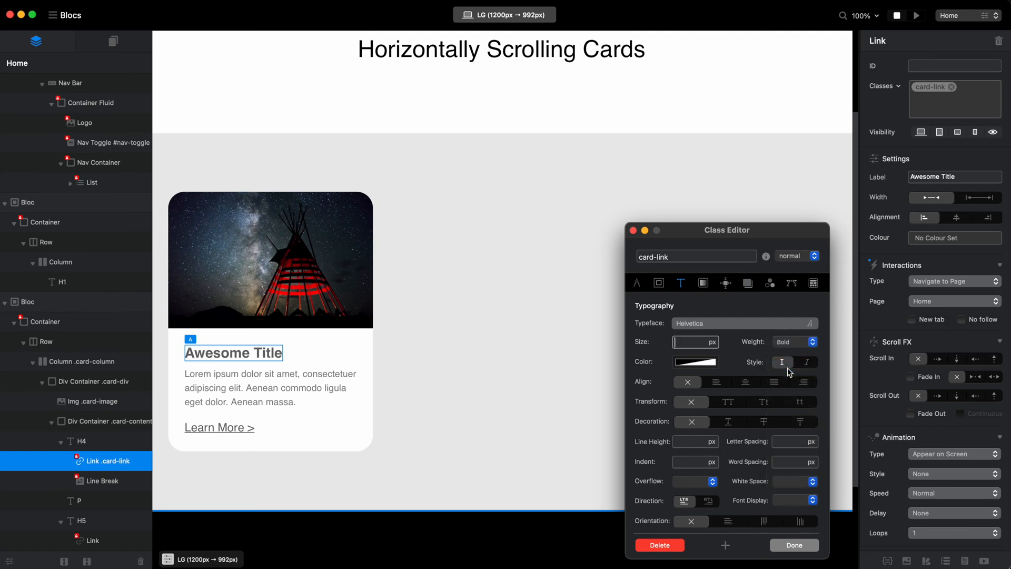
{"action": "left_click", "coordinate": [695, 362]}
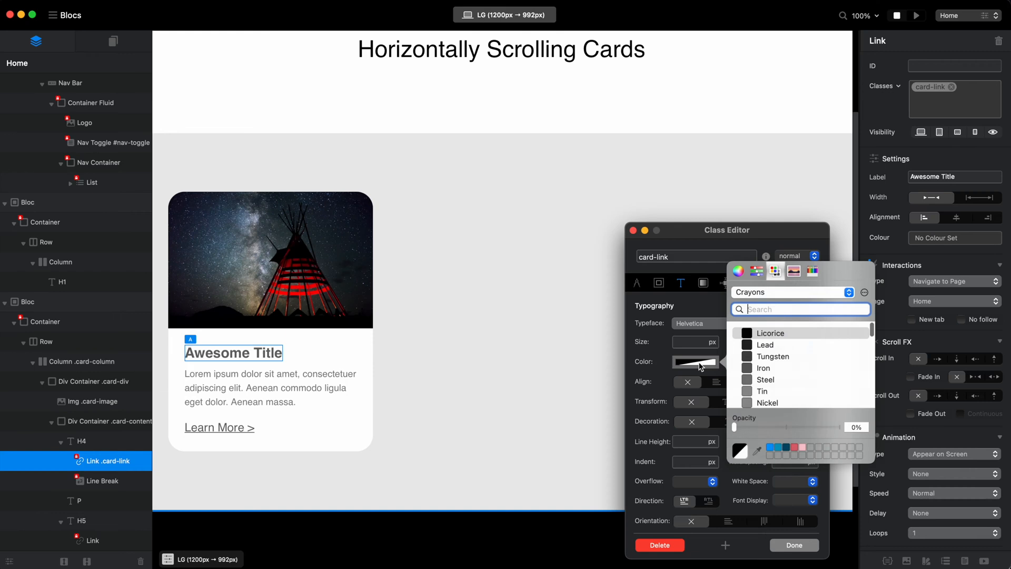
{"action": "left_click", "coordinate": [771, 333]}
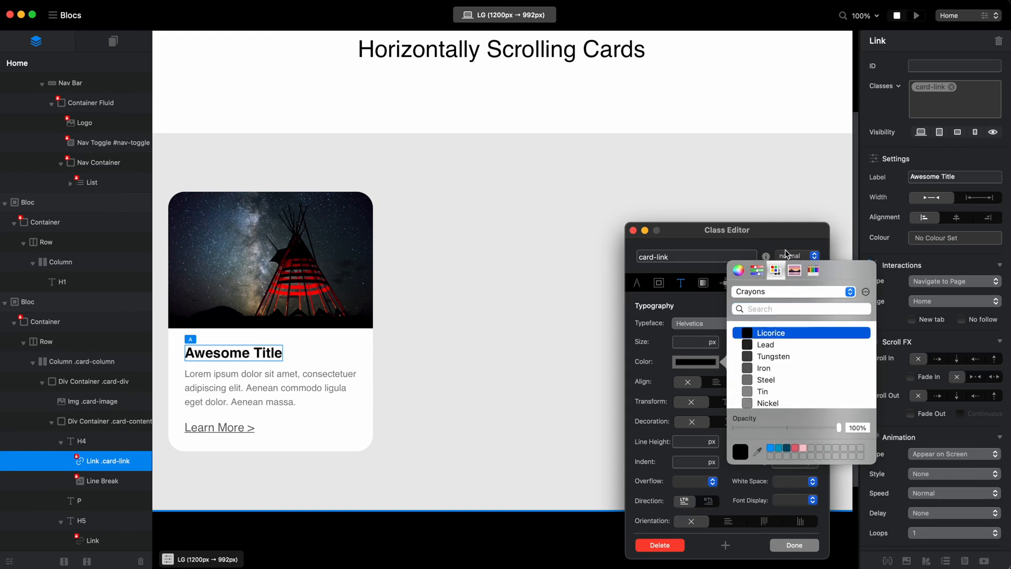
{"action": "left_click", "coordinate": [794, 267]}
{"action": "left_click", "coordinate": [738, 270]}
Set the text colour of the card-link class's hover state to the saved bright blue and finish editing the class.
{"action": "left_click", "coordinate": [793, 256]}
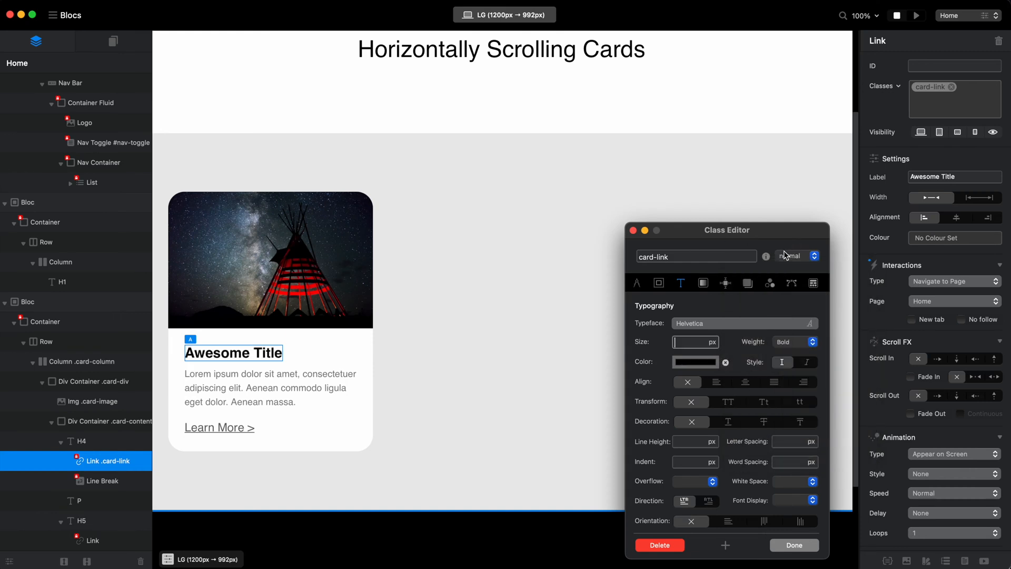
{"action": "left_click", "coordinate": [793, 256]}
{"action": "left_click", "coordinate": [792, 267]}
{"action": "left_click", "coordinate": [694, 362]}
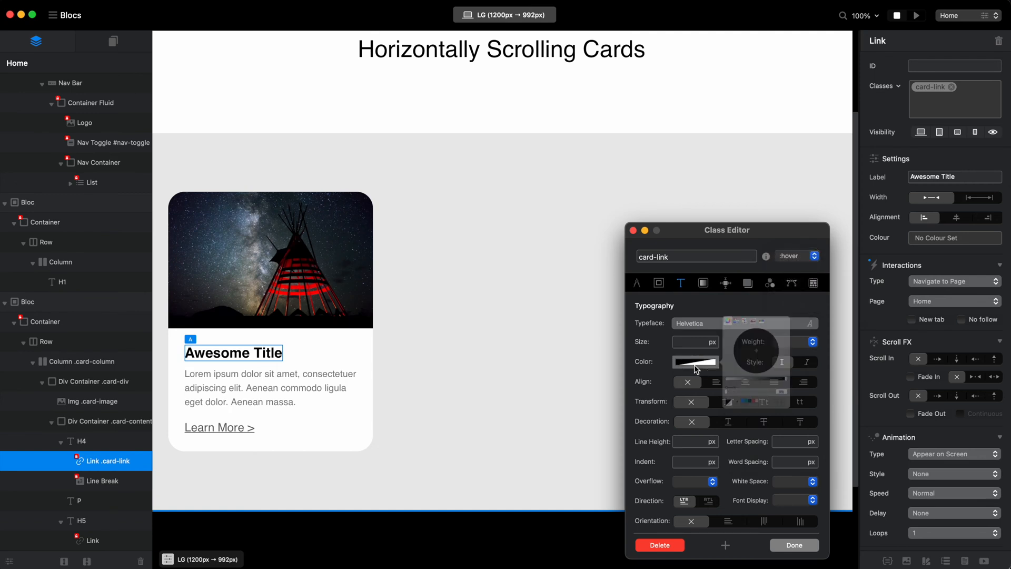
{"action": "left_click", "coordinate": [770, 449]}
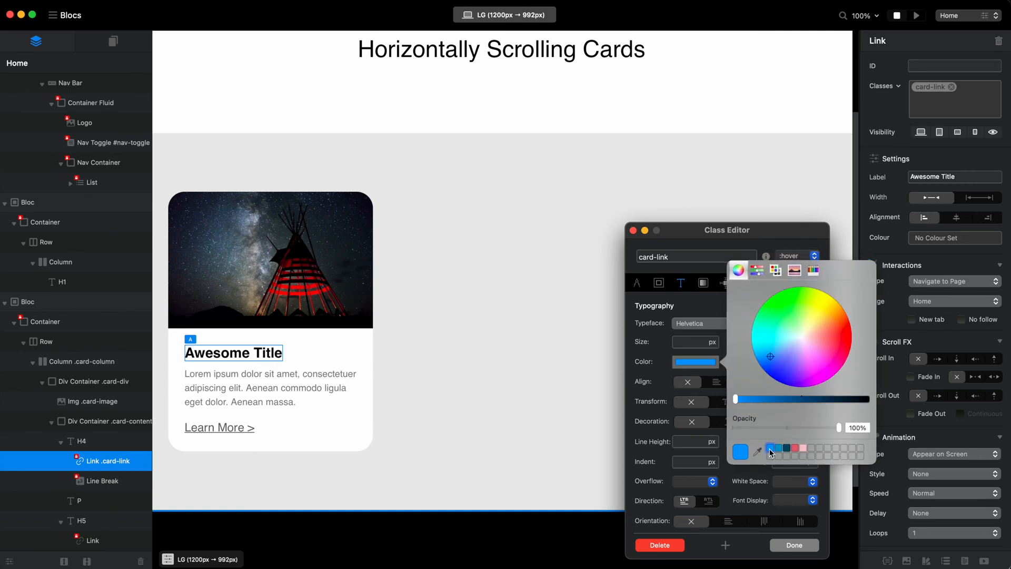
{"action": "left_click", "coordinate": [795, 544]}
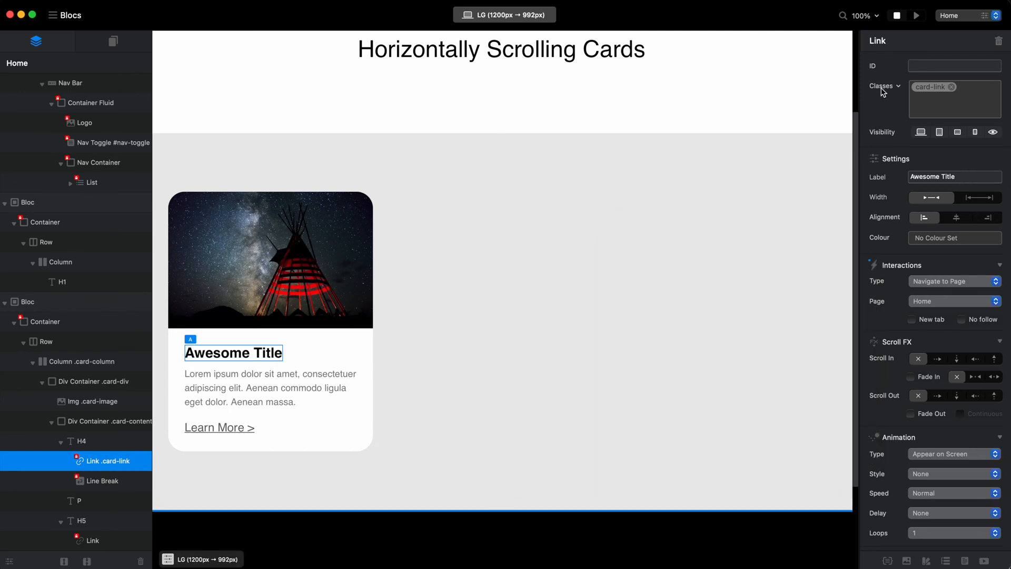
Apply the card-link class to the "Learn More >" link.
{"action": "left_click", "coordinate": [219, 429]}
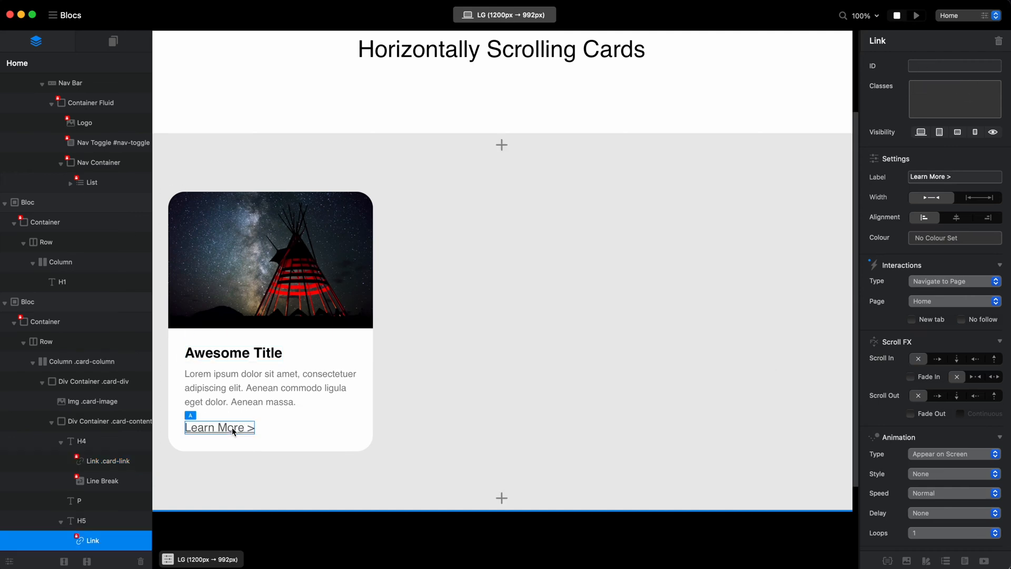
{"action": "left_click", "coordinate": [946, 103]}
{"action": "type", "text": "card-link"}
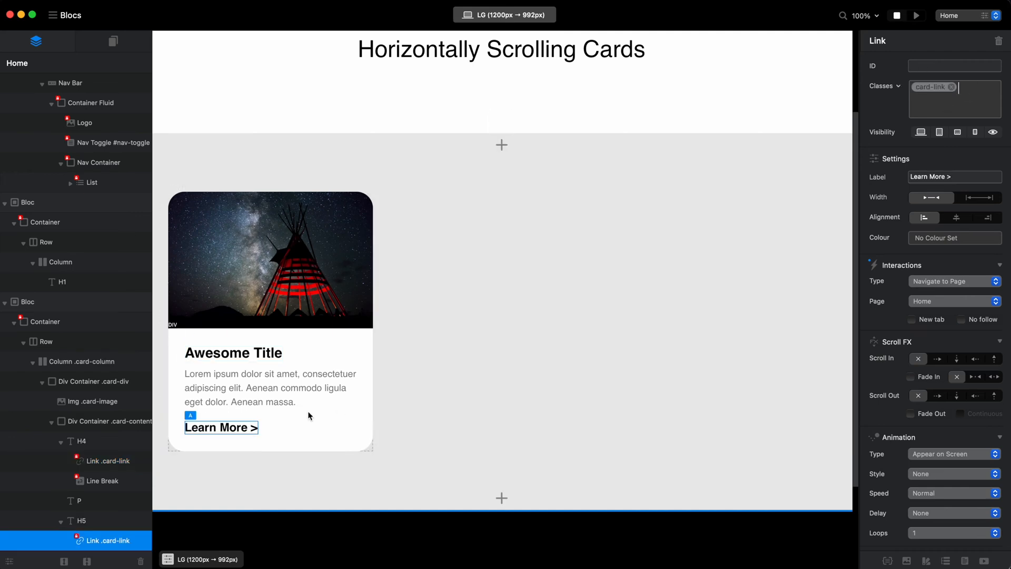
Change the "Learn More >" heading's type to Heading 6.
{"action": "left_click", "coordinate": [265, 436]}
{"action": "left_click", "coordinate": [982, 220]}
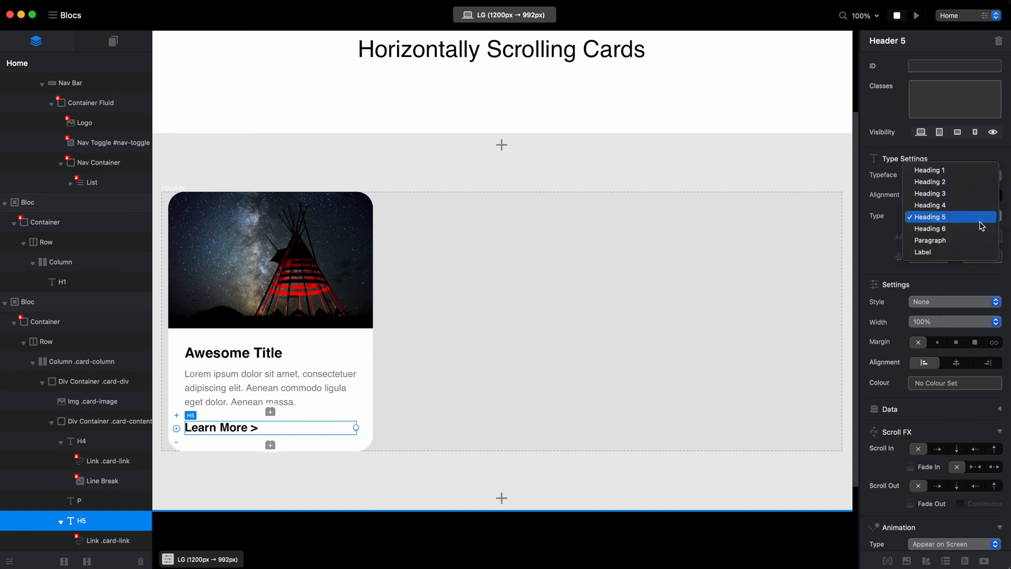
{"action": "left_click", "coordinate": [981, 230]}
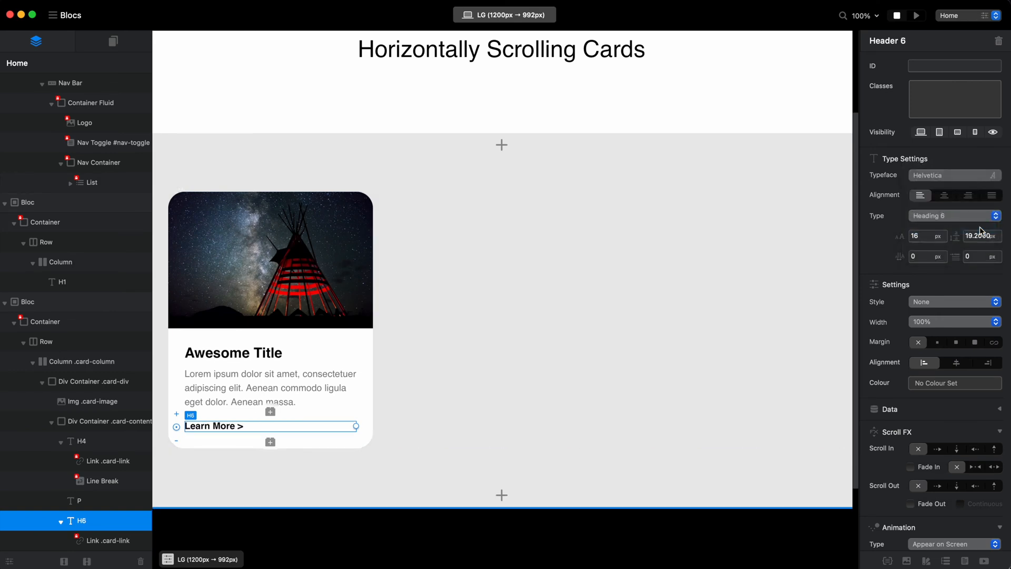
Set the text colour of the card's Lorem ipsum paragraph to the black swatch.
{"action": "left_click", "coordinate": [322, 394]}
{"action": "left_click", "coordinate": [948, 383]}
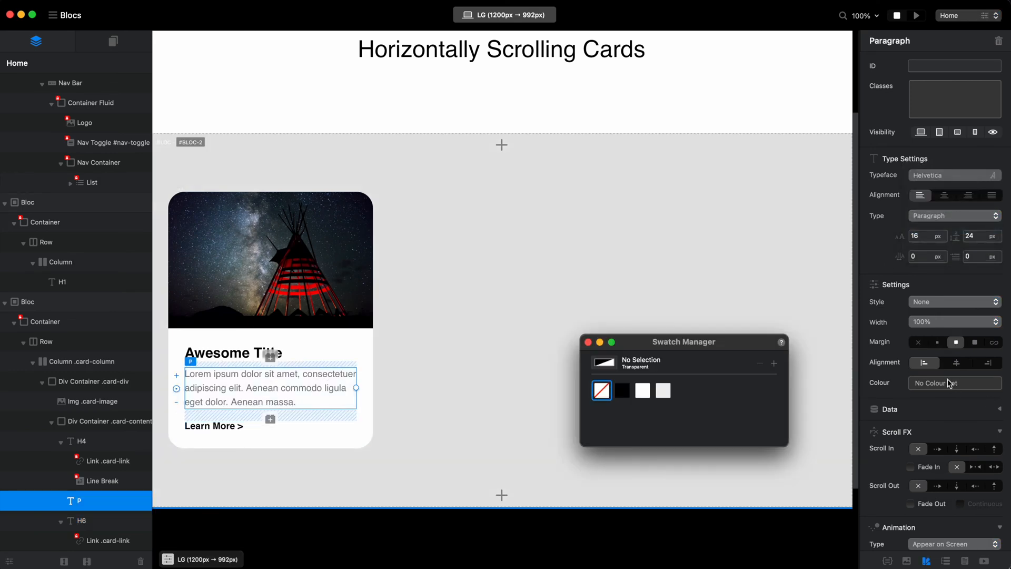
{"action": "left_click", "coordinate": [629, 392]}
{"action": "left_click", "coordinate": [589, 342]}
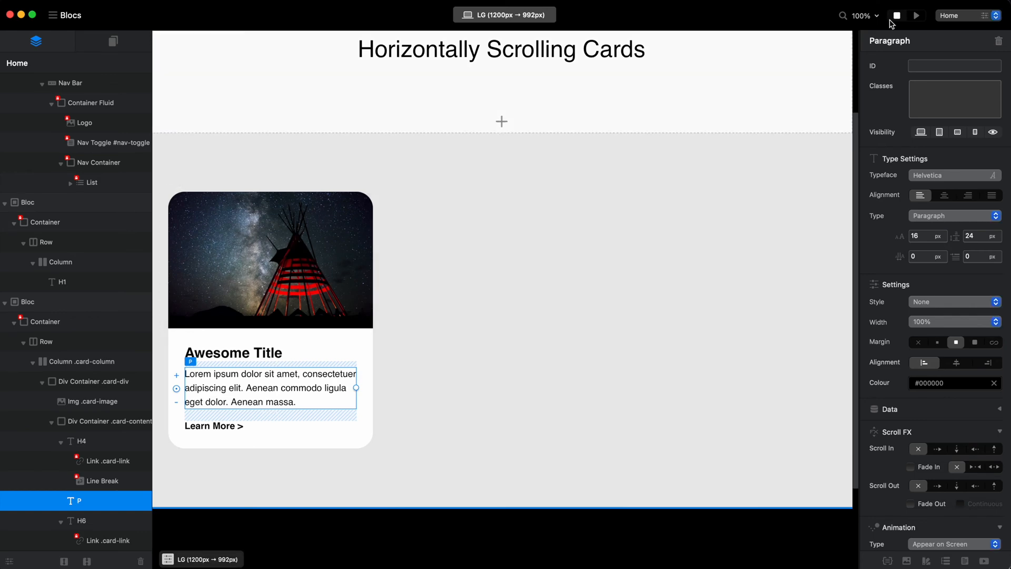
Preview the page to check the card's layout and the hover colour of its links, and return to editing.
{"action": "left_click", "coordinate": [916, 15]}
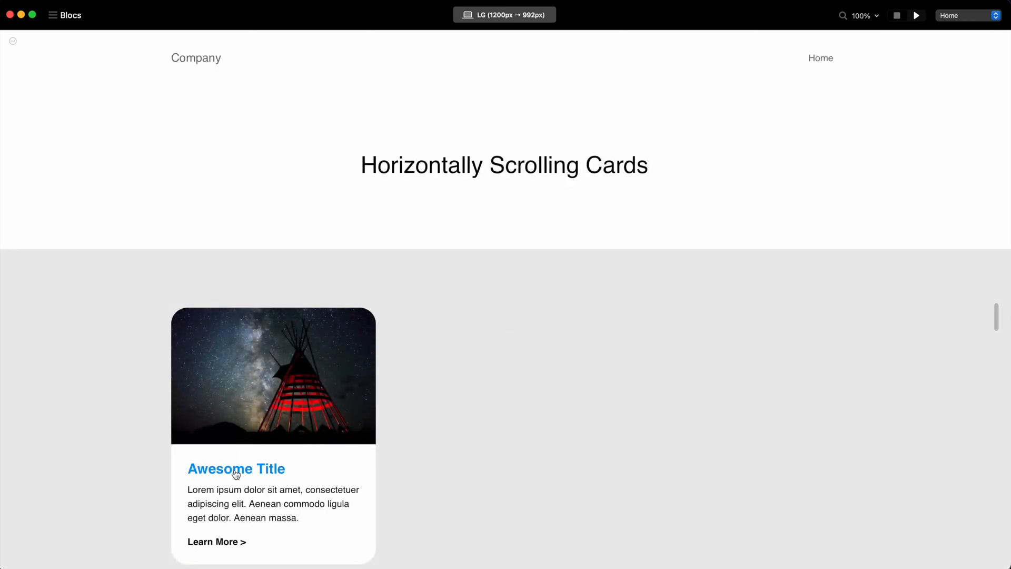
{"action": "scroll", "coordinate": [230, 442], "scroll_direction": "down", "scroll_amount": 3}
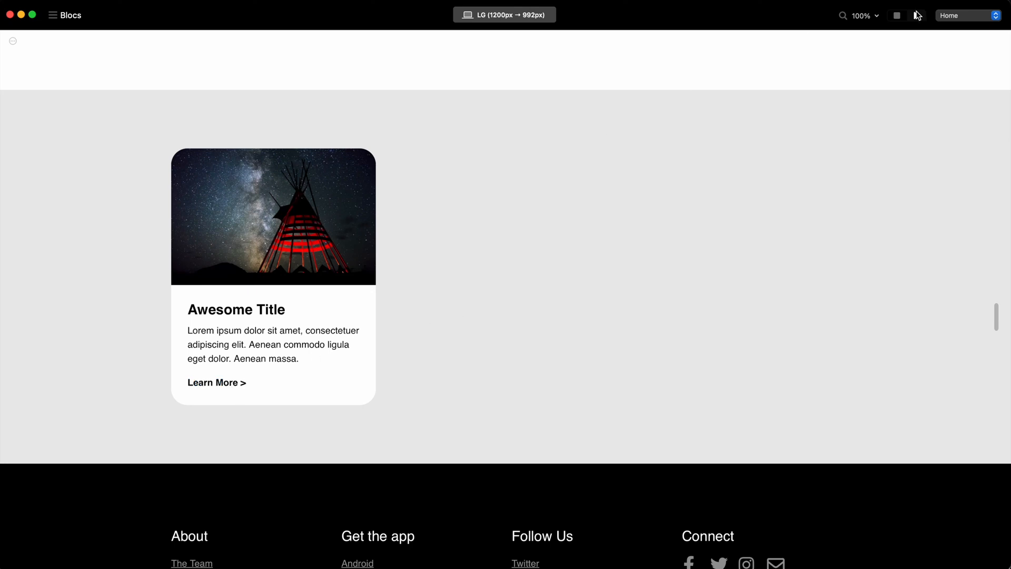
{"action": "left_click", "coordinate": [897, 15]}
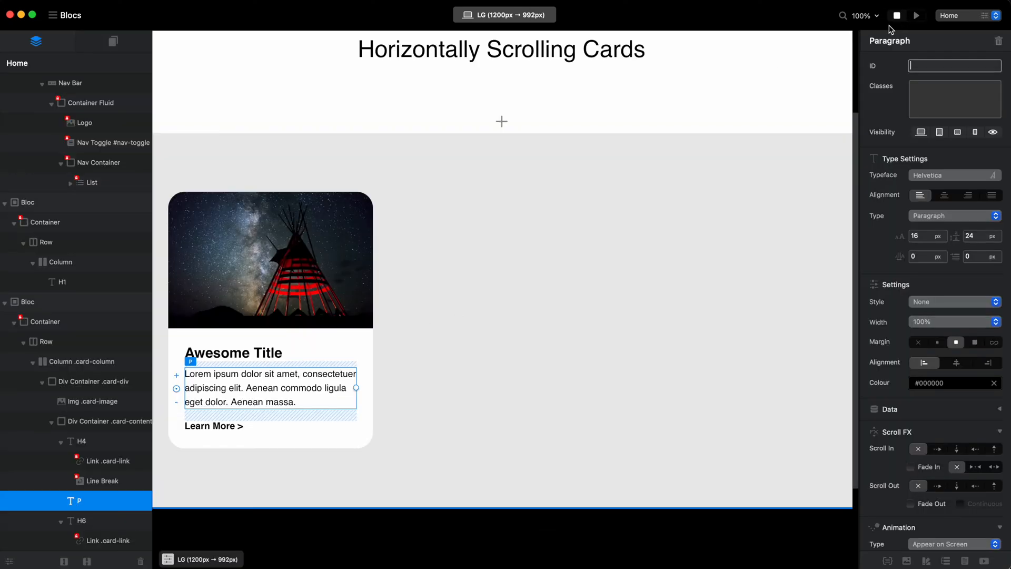
Add the stretched-link class to the "Awesome Title" link and preview its effect on the page.
{"action": "left_click", "coordinate": [250, 355]}
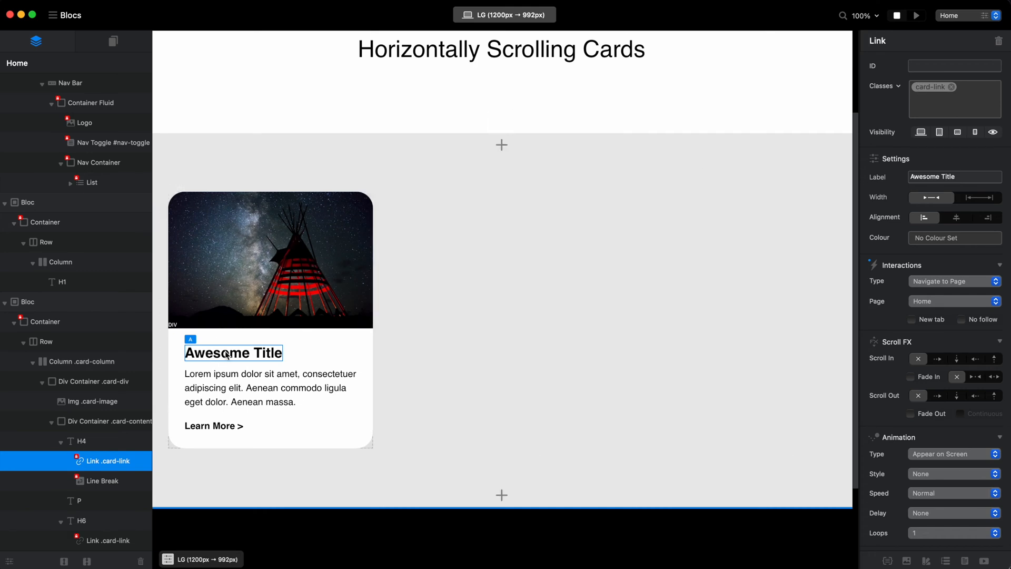
{"action": "left_click", "coordinate": [970, 108]}
{"action": "type", "text": "stretched-link"}
{"action": "key", "text": "Return"}
{"action": "left_click", "coordinate": [916, 15]}
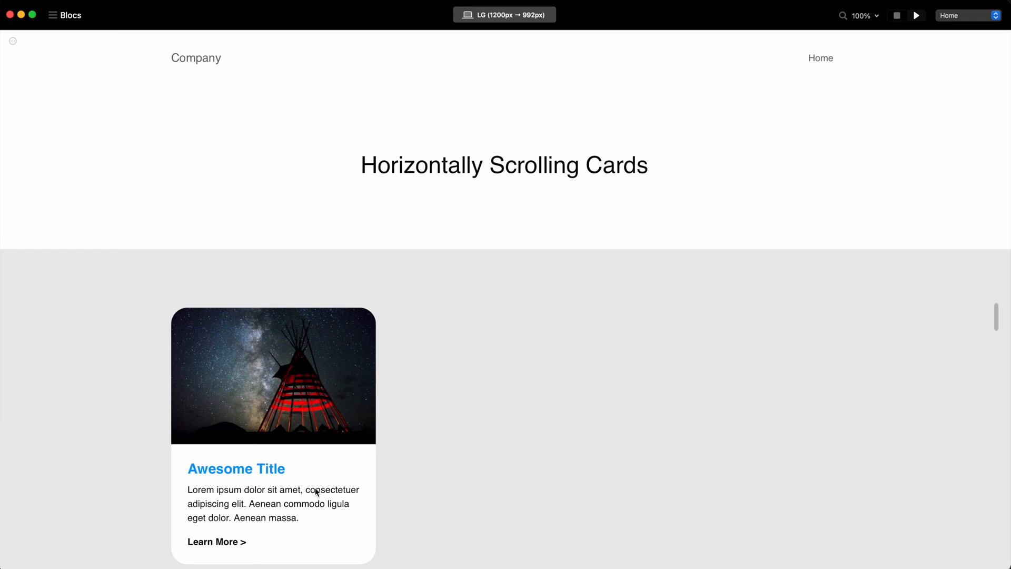
{"action": "scroll", "coordinate": [319, 395], "scroll_direction": "down", "scroll_amount": 2}
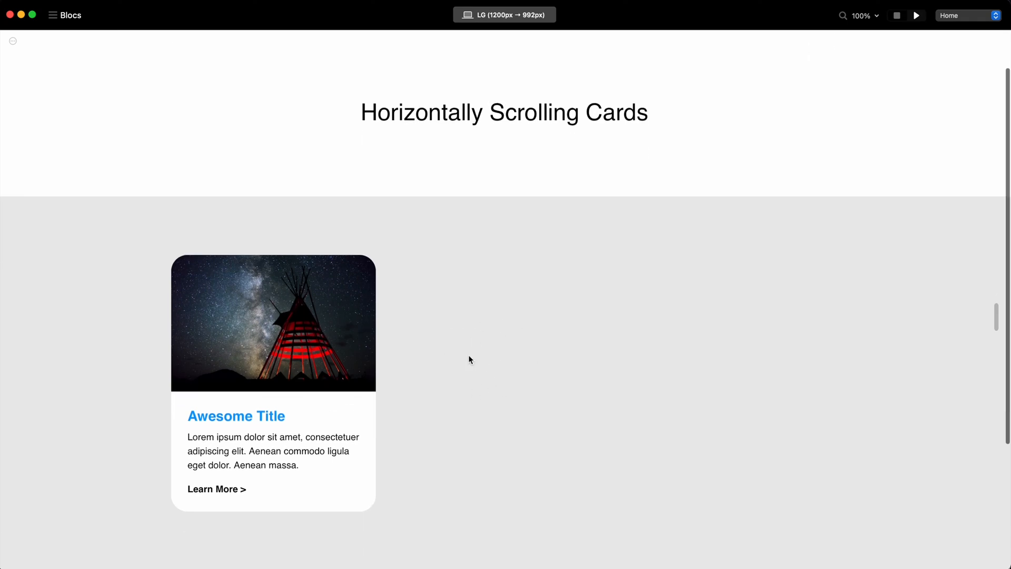
{"action": "left_click", "coordinate": [900, 15]}
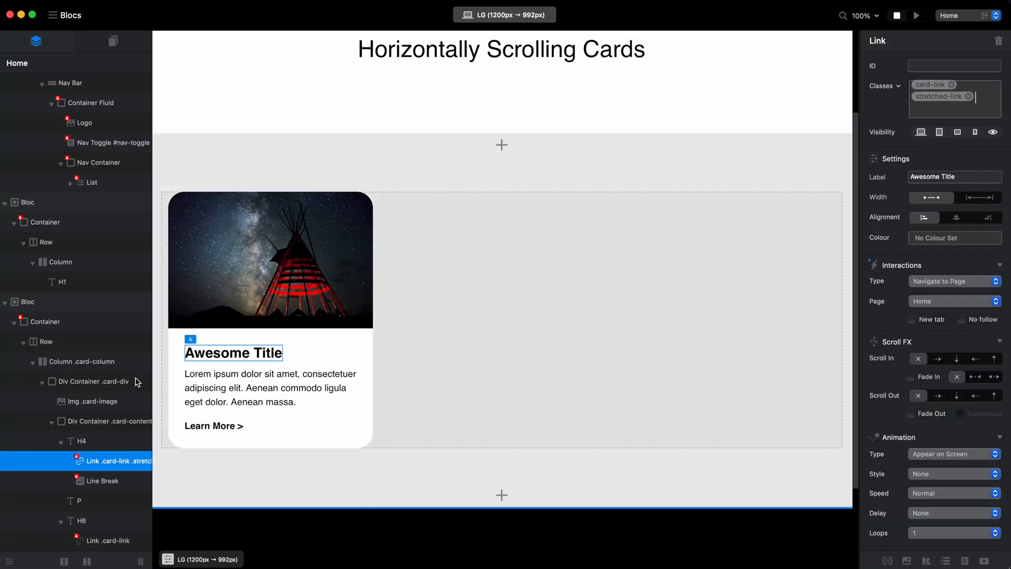
Set the card-div class's position to Relative and preview the card's hover behaviour.
{"action": "left_click", "coordinate": [80, 386]}
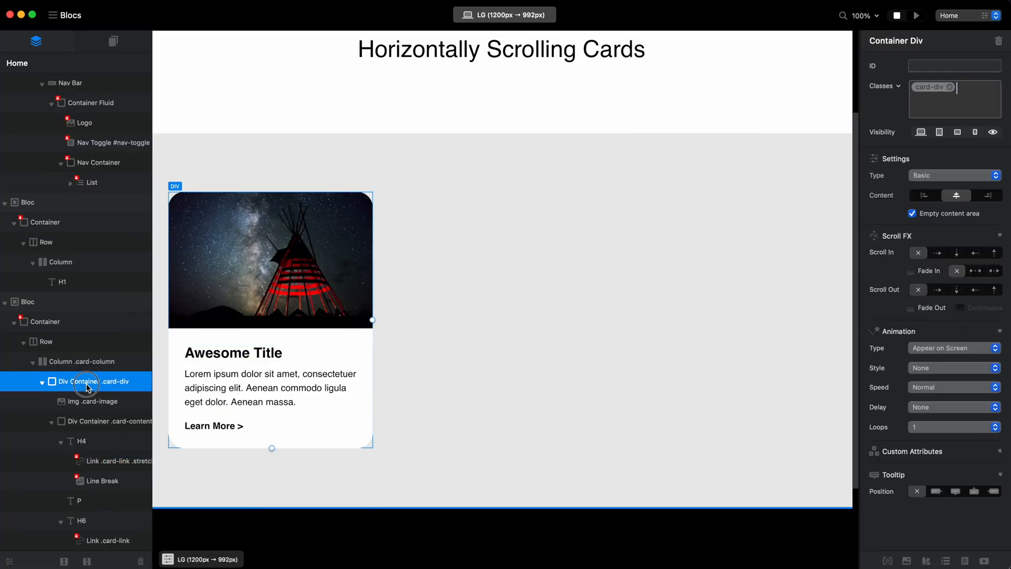
{"action": "double_click", "coordinate": [930, 88]}
{"action": "left_click", "coordinate": [726, 284]}
{"action": "left_click", "coordinate": [695, 322]}
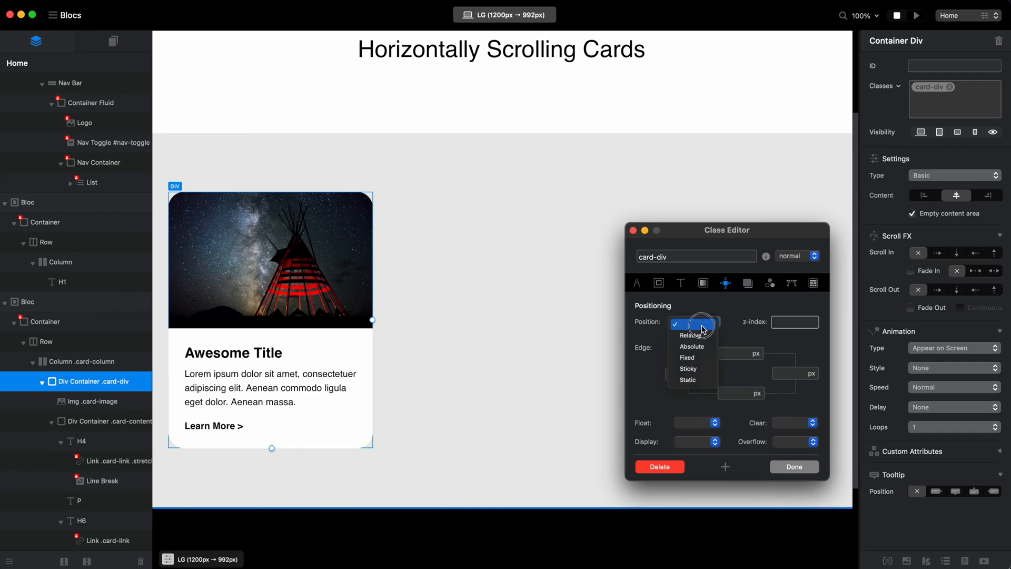
{"action": "left_click", "coordinate": [691, 336]}
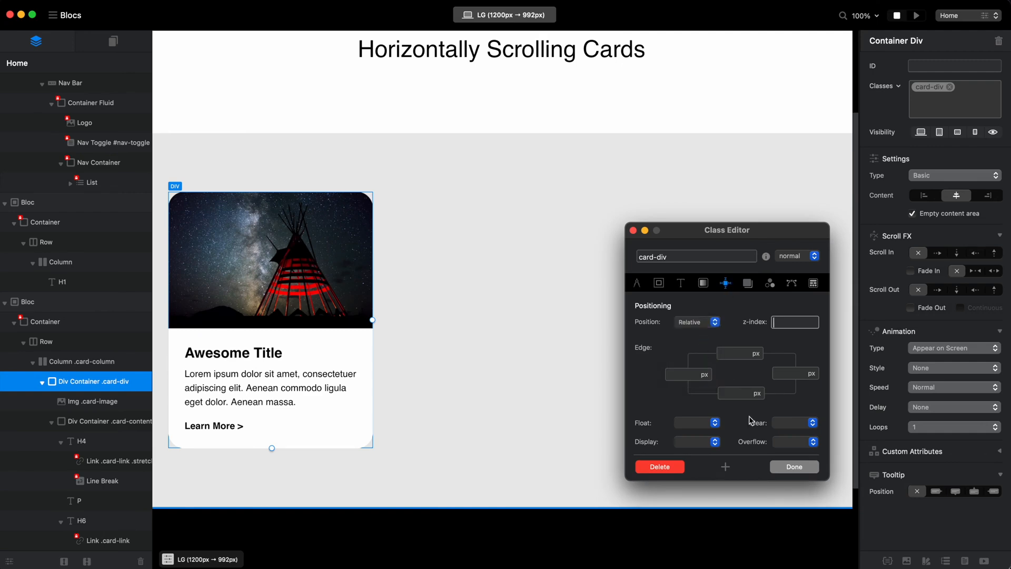
{"action": "left_click", "coordinate": [794, 467]}
{"action": "left_click", "coordinate": [915, 16]}
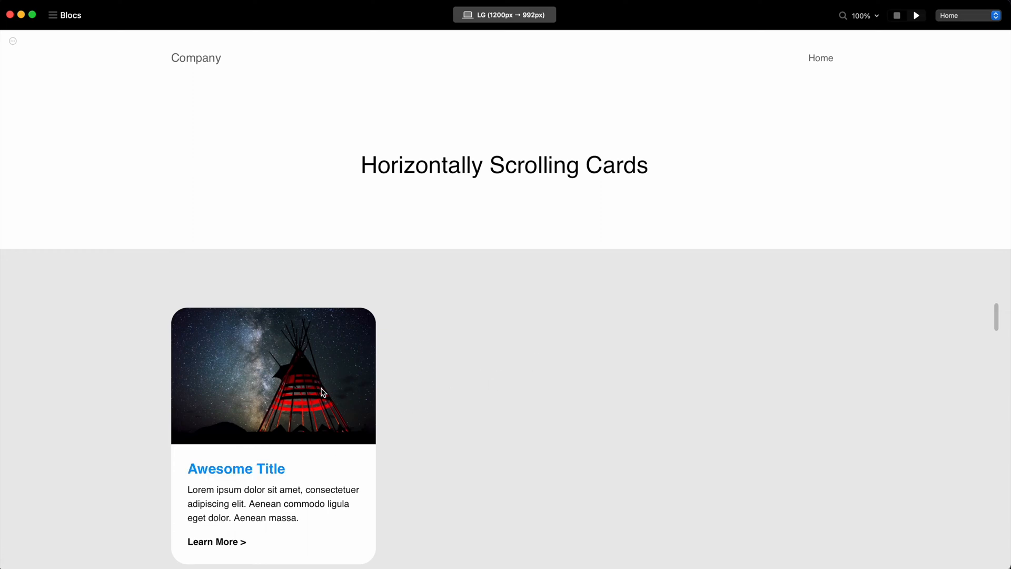
{"action": "left_click", "coordinate": [905, 15]}
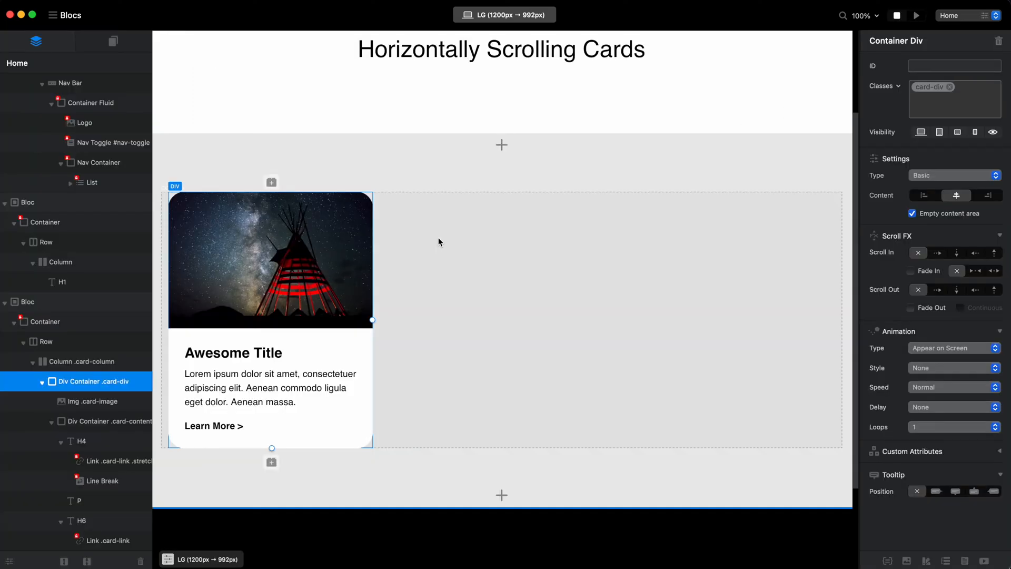
Remove the stretched-link class from the "Awesome Title" link.
{"action": "left_click", "coordinate": [243, 354]}
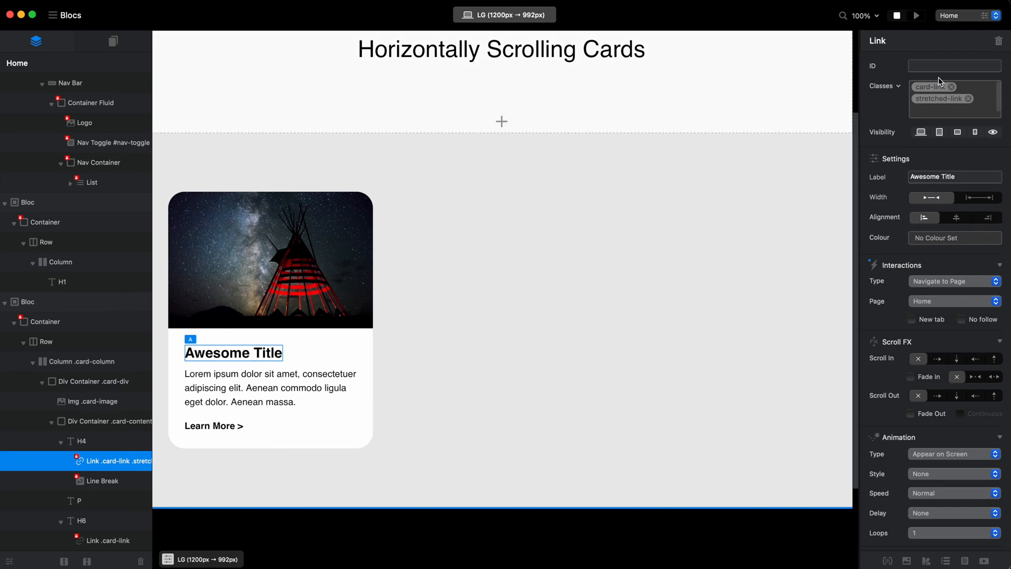
{"action": "left_click", "coordinate": [971, 100]}
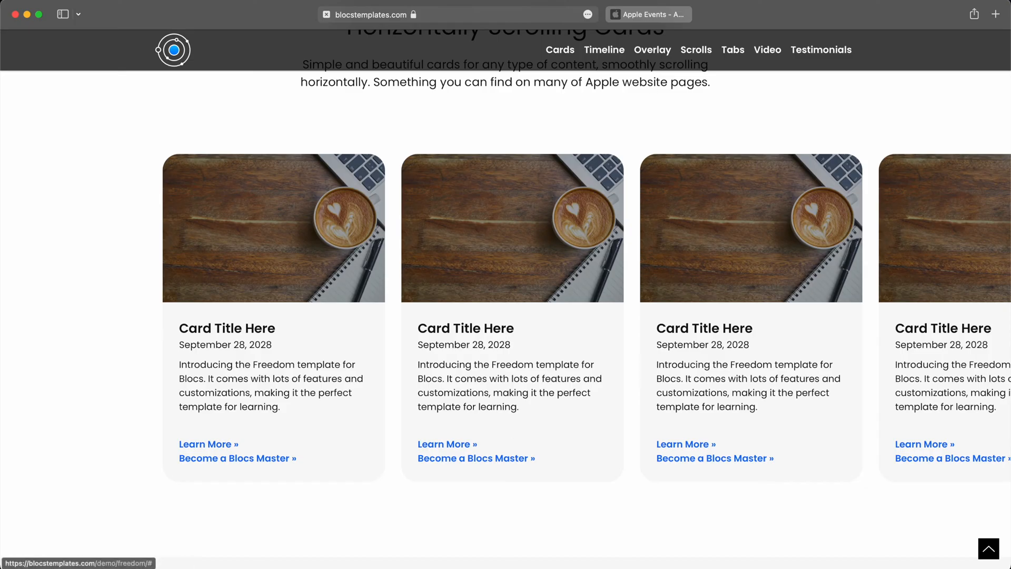
{"action": "left_click", "coordinate": [649, 14]}
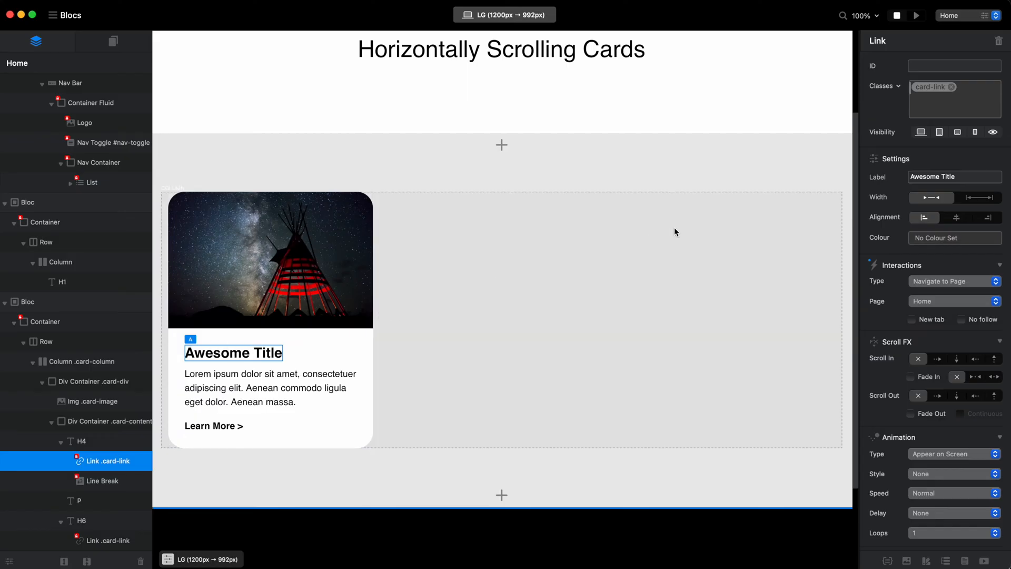
Add a Grayscale filter to the hover state of the card image's card-image class.
{"action": "left_click", "coordinate": [365, 325]}
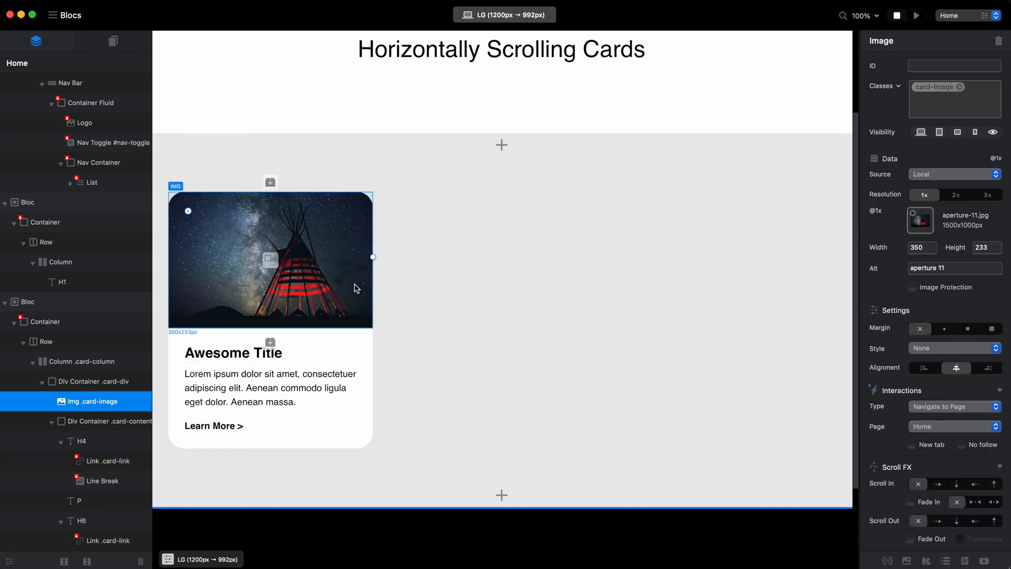
{"action": "left_click", "coordinate": [933, 88]}
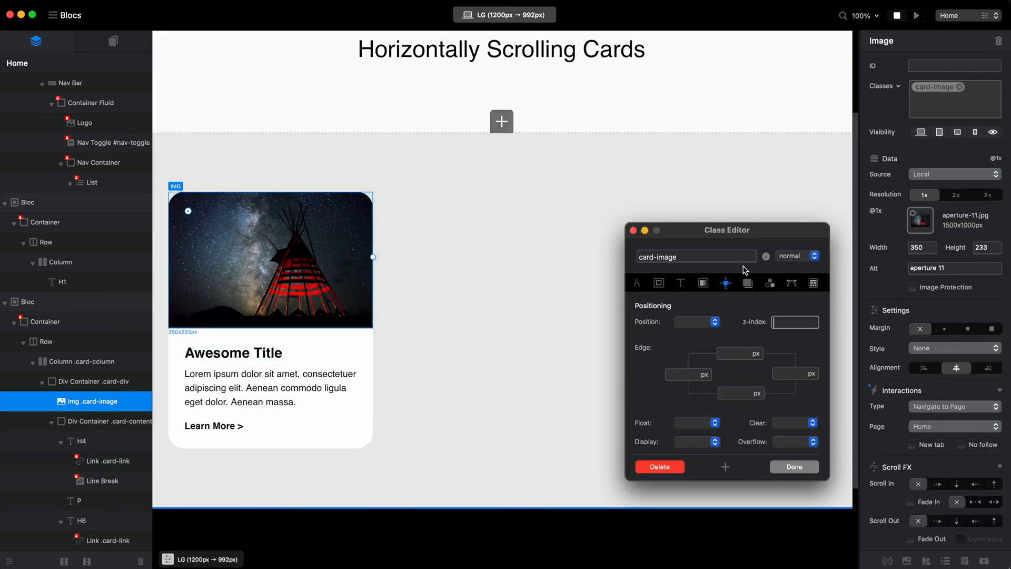
{"action": "left_click", "coordinate": [770, 283]}
{"action": "left_click", "coordinate": [798, 256]}
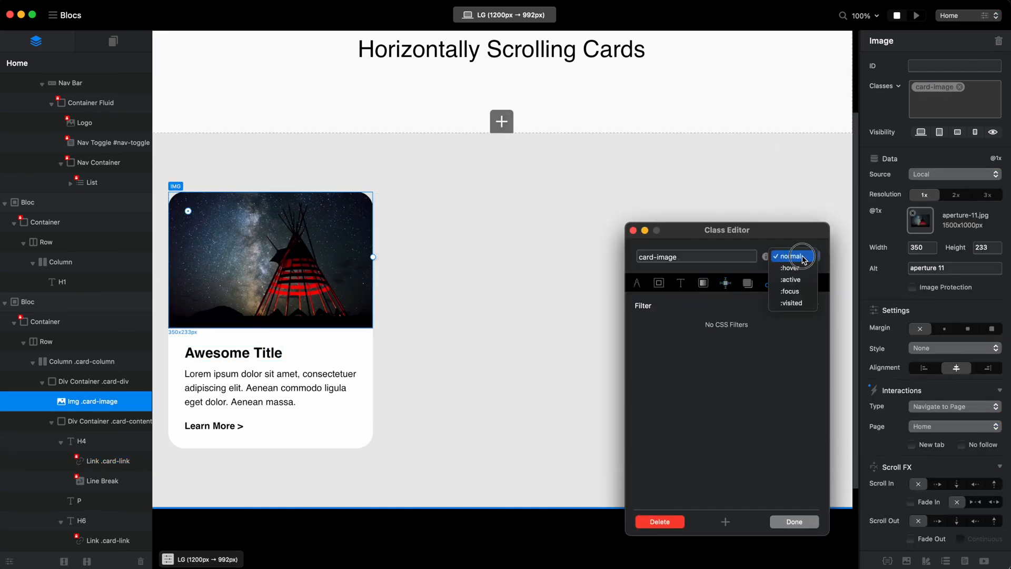
{"action": "left_click", "coordinate": [793, 266]}
{"action": "left_click", "coordinate": [815, 305]}
{"action": "left_click", "coordinate": [679, 325]}
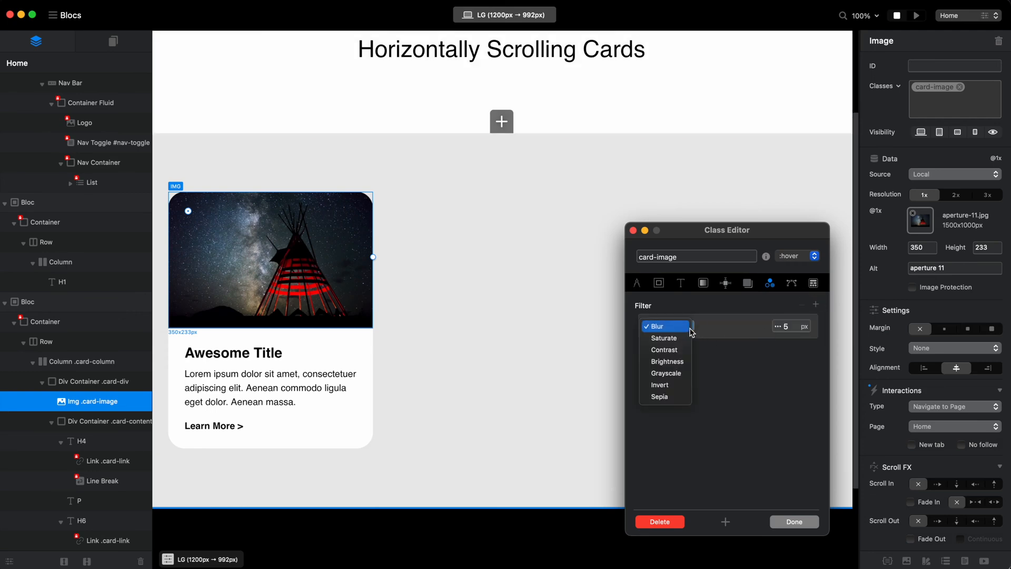
{"action": "left_click", "coordinate": [675, 373]}
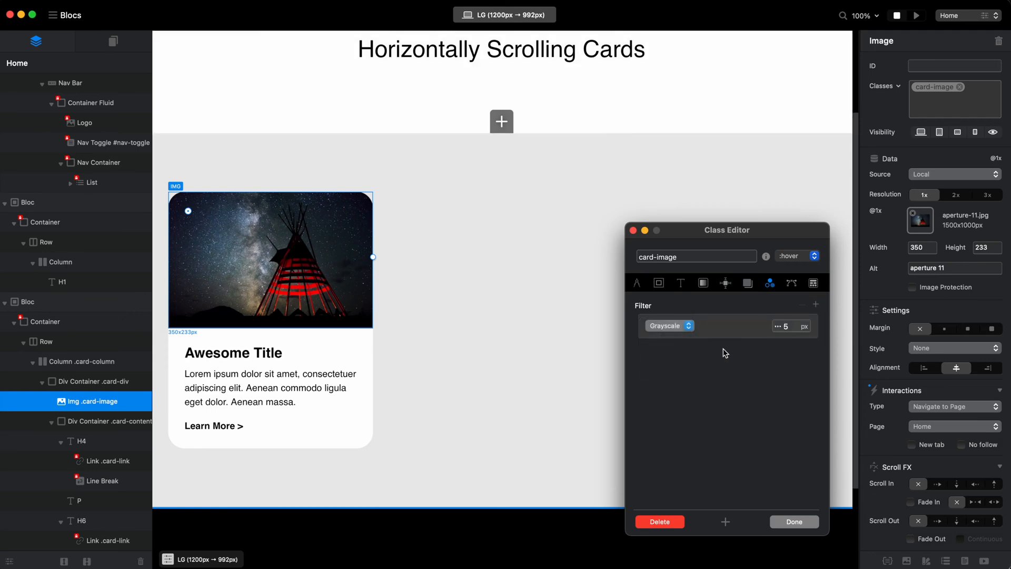
Raise the amount of the card-image hover state's Grayscale filter and finish editing the class.
{"action": "left_click", "coordinate": [778, 326]}
{"action": "left_click_drag", "start_coordinate": [784, 350], "coordinate": [825, 516]}
{"action": "left_click", "coordinate": [794, 522]}
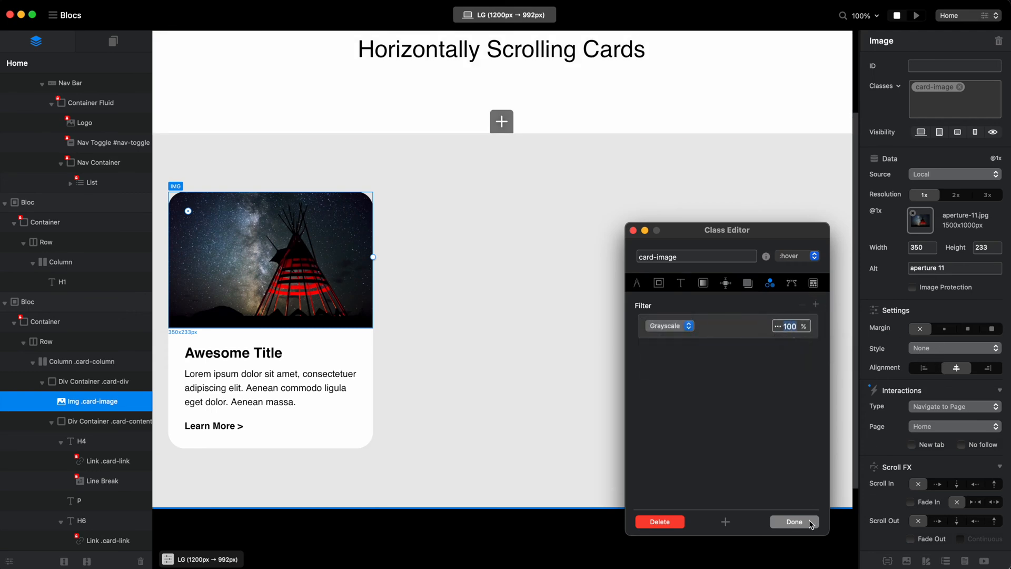
{"action": "left_click", "coordinate": [794, 522]}
Check the card's image and link hover effects in the built-in preview and in the browser, and return to Blocs.
{"action": "left_click", "coordinate": [917, 15]}
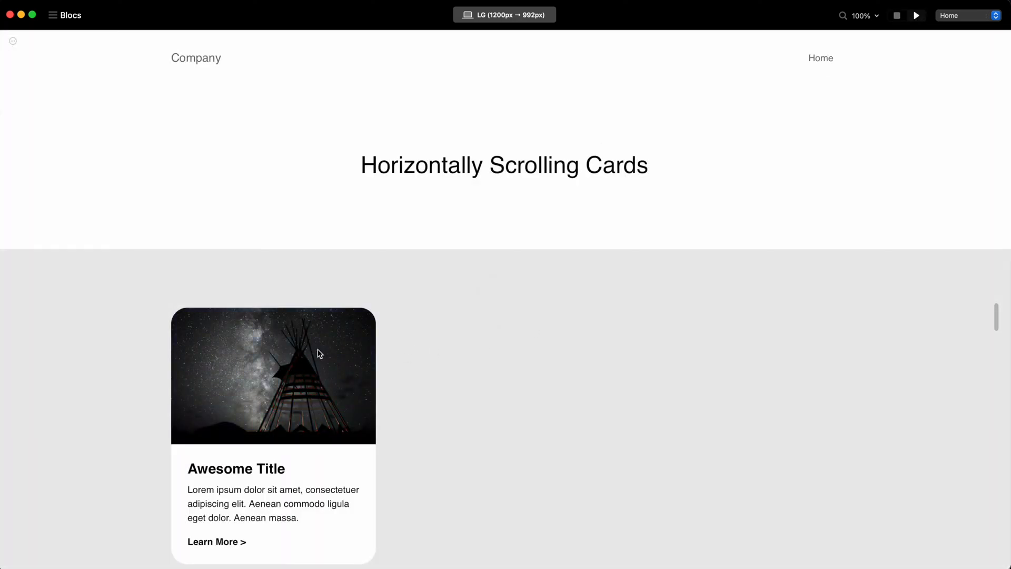
{"action": "left_click", "coordinate": [898, 16]}
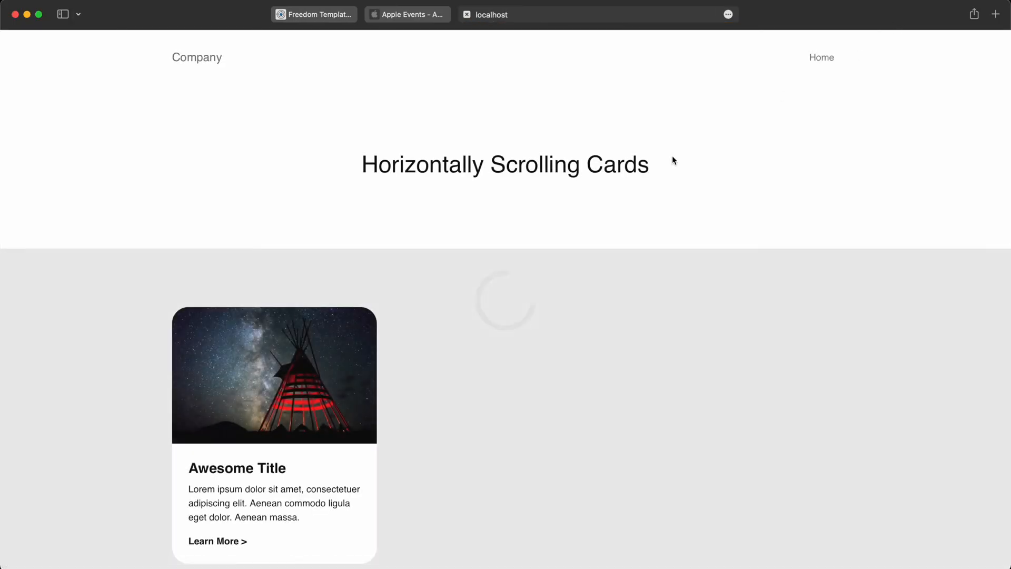
{"action": "scroll", "coordinate": [463, 417], "scroll_direction": "down", "scroll_amount": 5}
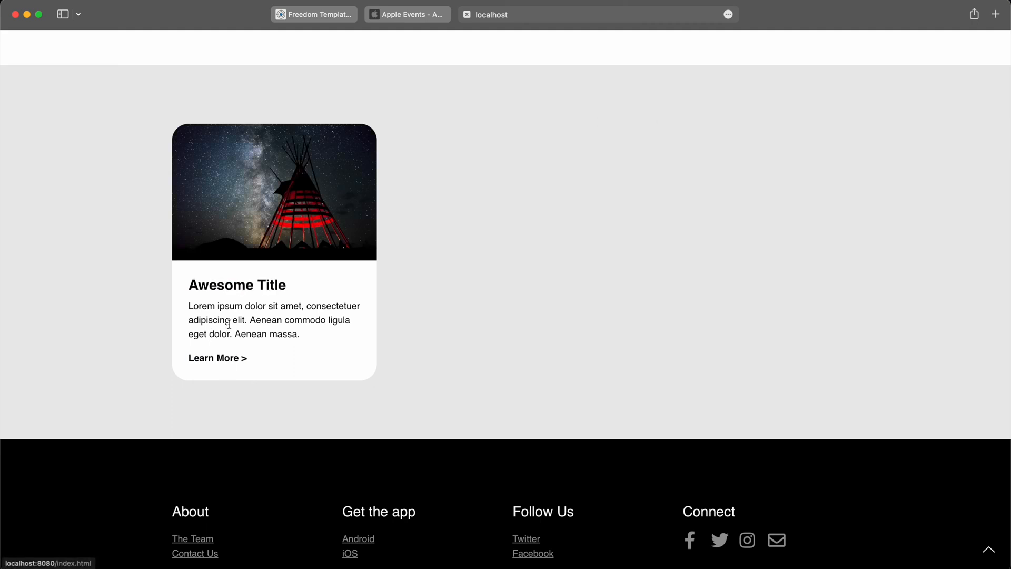
{"action": "key", "text": "super+Tab"}
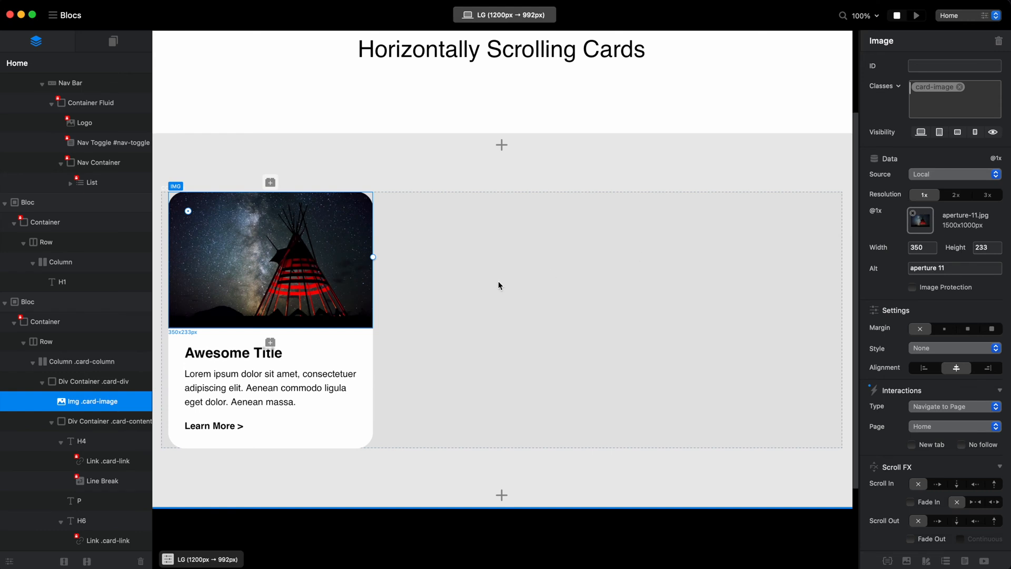
Duplicate the card-div container eight times inside the card column.
{"action": "left_click", "coordinate": [83, 381]}
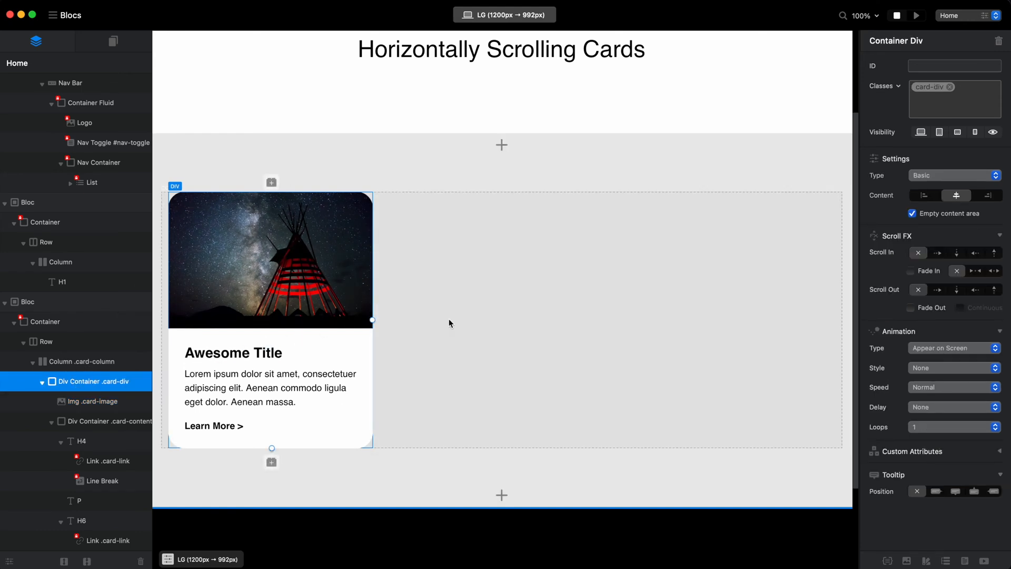
{"action": "key", "text": "super+d"}
{"action": "key", "text": "super+d"}
{"action": "key", "text": "super+d"}
{"action": "key", "text": "super+d"}
{"action": "key", "text": "super+d"}
{"action": "key", "text": "super+d"}
{"action": "key", "text": "super+d"}
{"action": "key", "text": "super+d"}
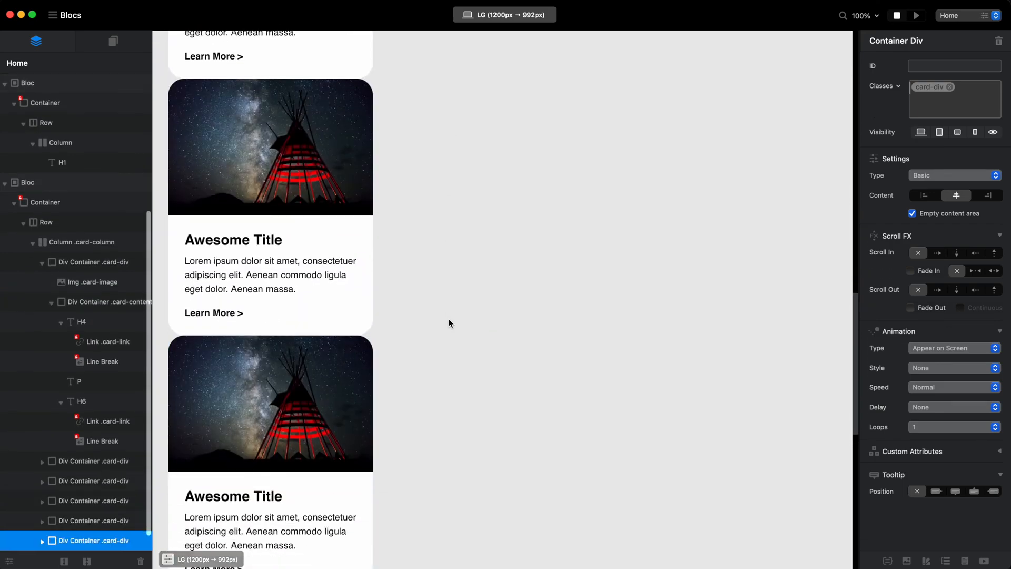
{"action": "scroll", "coordinate": [449, 318], "scroll_direction": "down", "scroll_amount": 10}
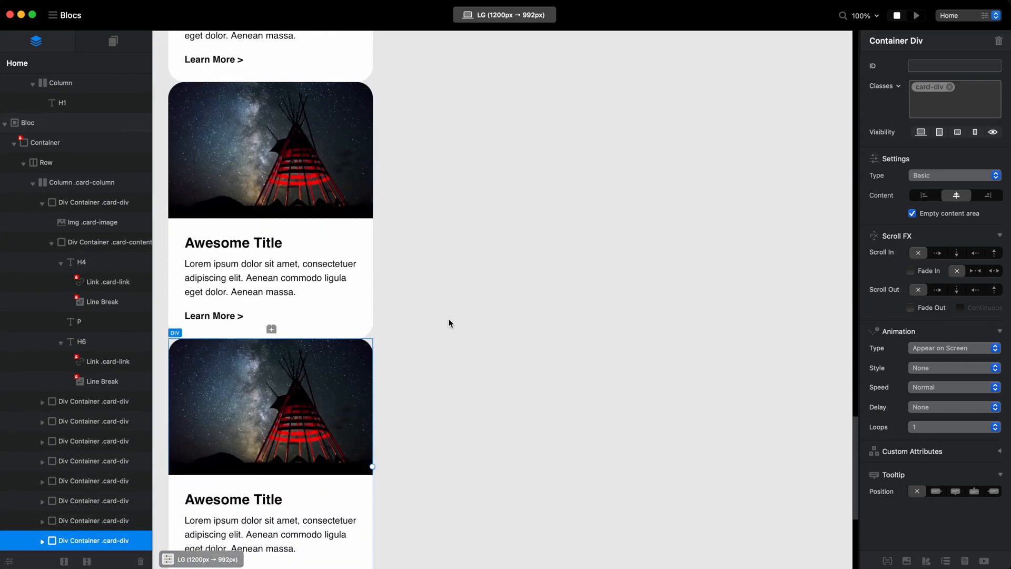
{"action": "scroll", "coordinate": [448, 318], "scroll_direction": "up", "scroll_amount": 20}
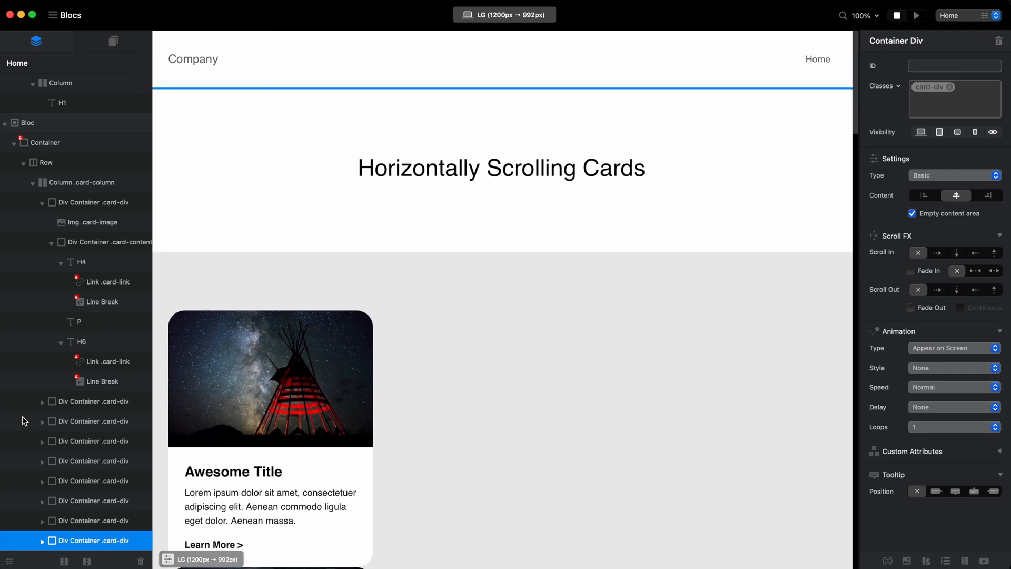
Collapse the first card's nested layers and select the card-column column that holds all the cards.
{"action": "left_click", "coordinate": [24, 401]}
{"action": "scroll", "coordinate": [283, 291], "scroll_direction": "up", "scroll_amount": 3}
{"action": "scroll", "coordinate": [283, 290], "scroll_direction": "up", "scroll_amount": 5}
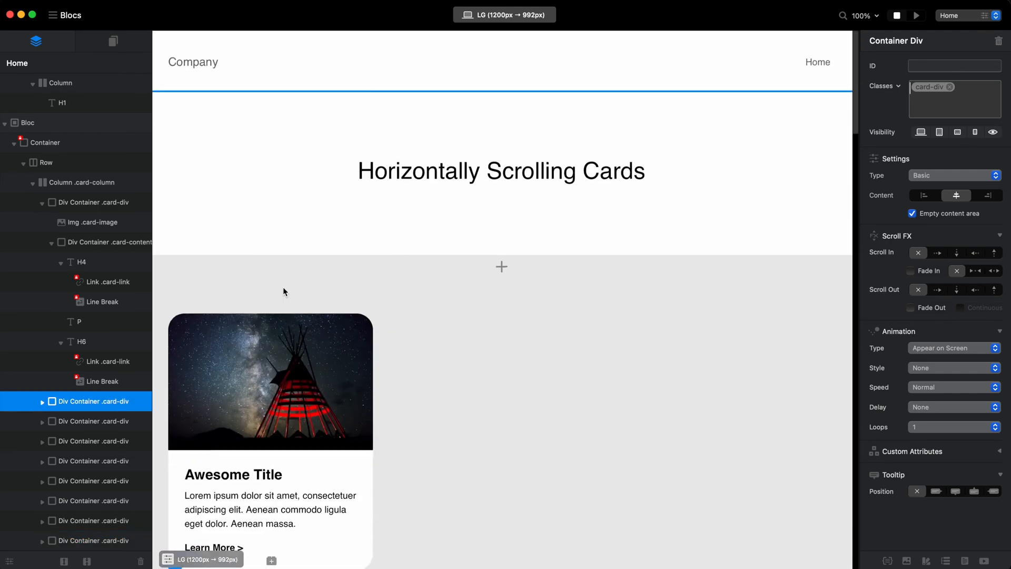
{"action": "left_click", "coordinate": [71, 183]}
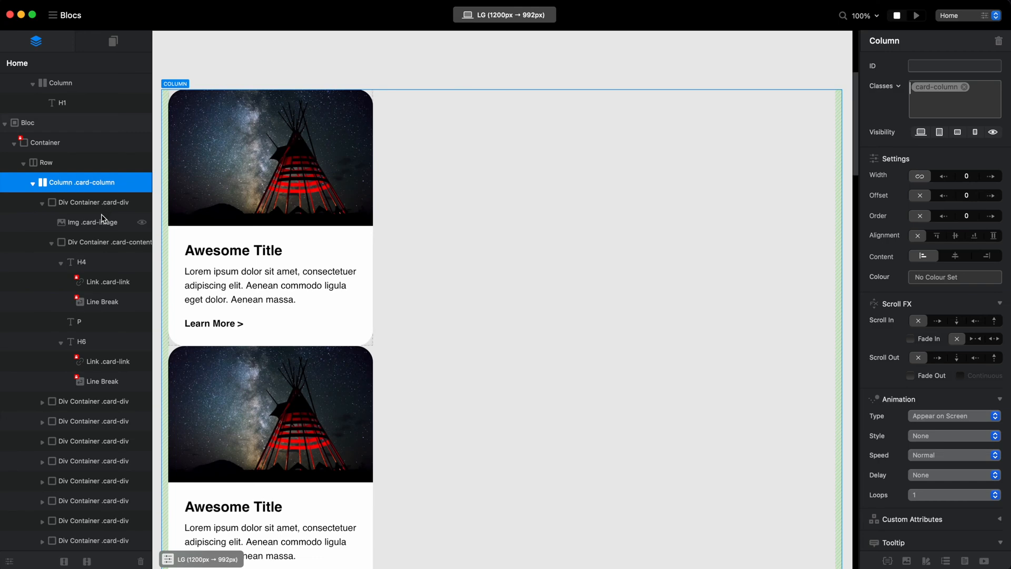
{"action": "left_click", "coordinate": [43, 203]}
{"action": "left_click", "coordinate": [94, 363]}
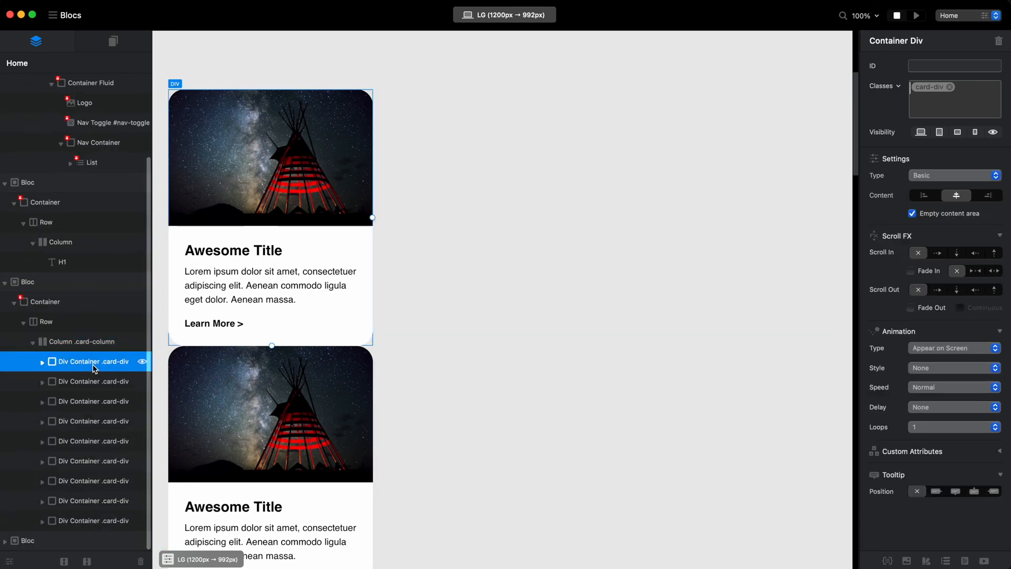
{"action": "left_click", "coordinate": [94, 343]}
{"action": "left_click", "coordinate": [91, 362]}
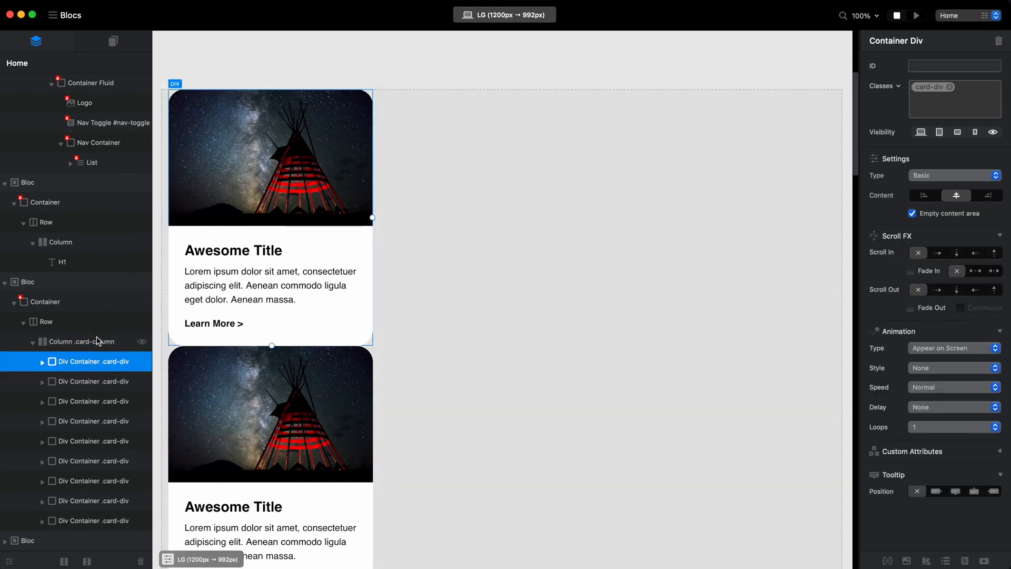
{"action": "left_click", "coordinate": [96, 340]}
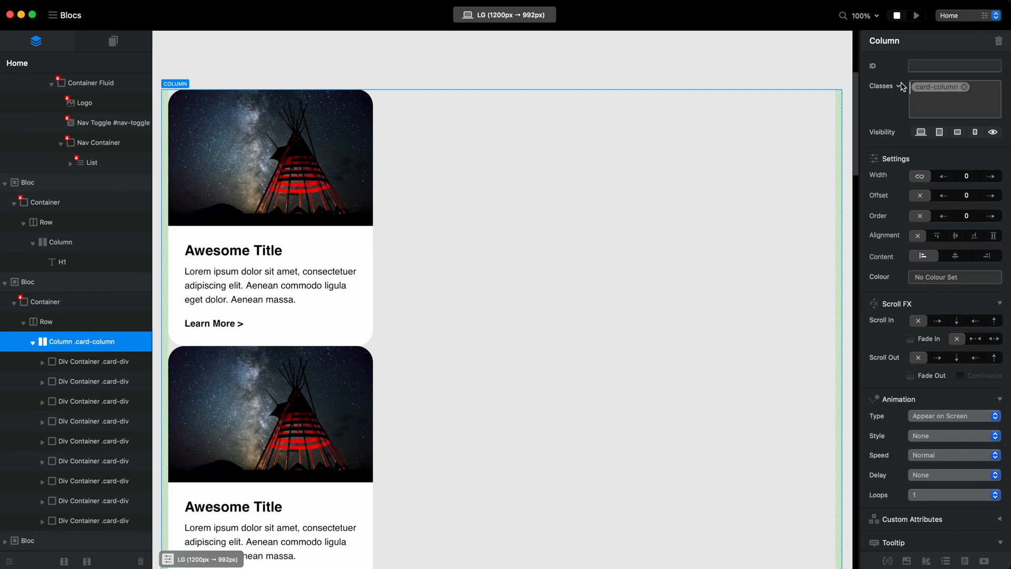
Edit the card-column class and set its display to Flex.
{"action": "double_click", "coordinate": [949, 91]}
{"action": "left_click_drag", "start_coordinate": [768, 236], "coordinate": [635, 162]}
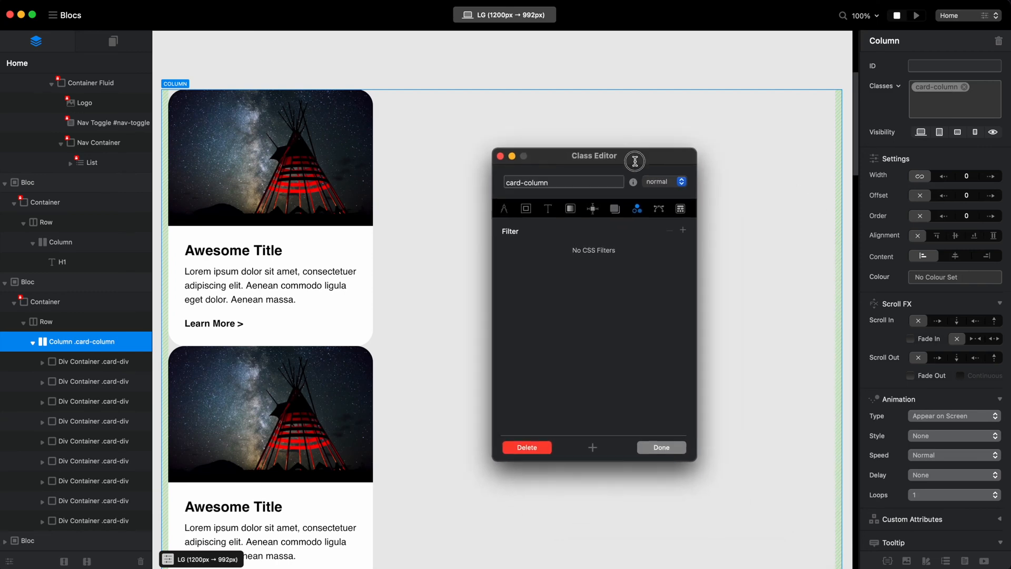
{"action": "left_click", "coordinate": [592, 209]}
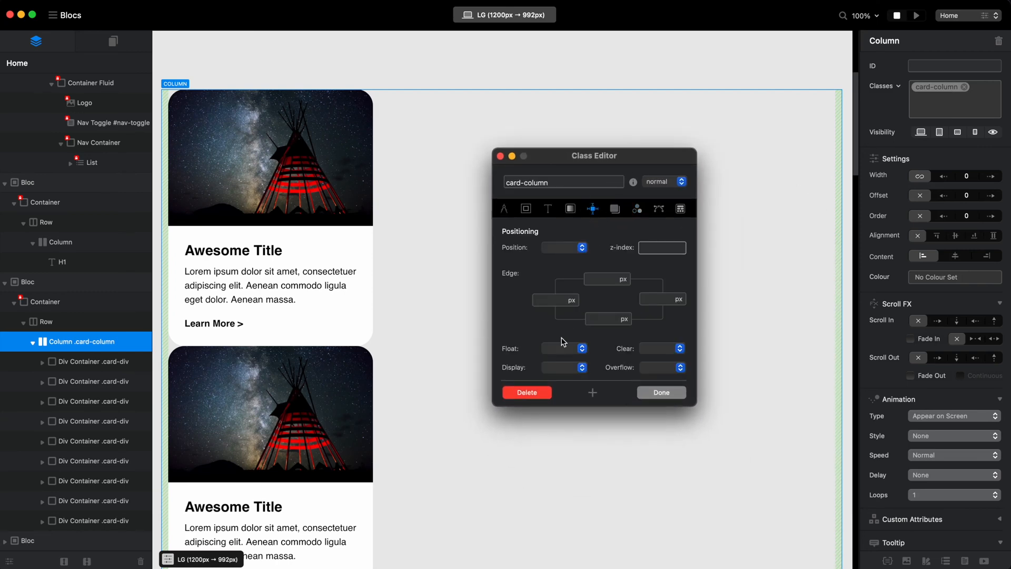
{"action": "left_click", "coordinate": [578, 368]}
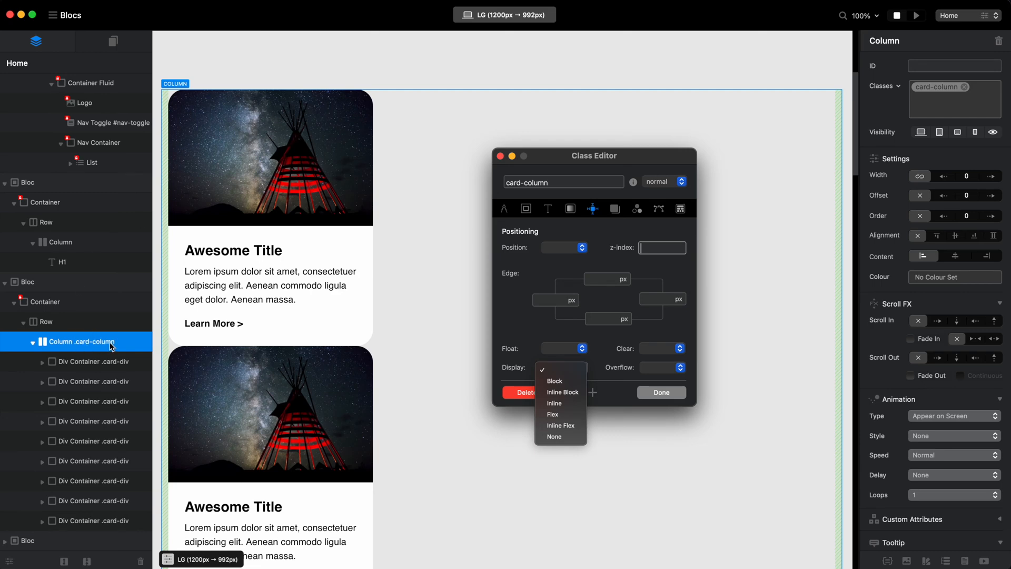
{"action": "left_click", "coordinate": [558, 415]}
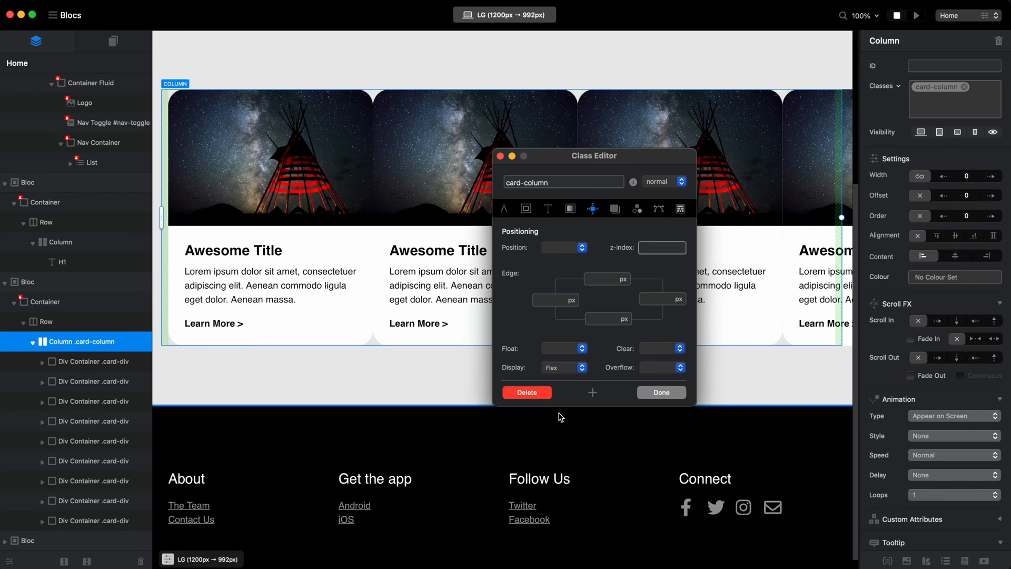
Set the card-column class's overflow to Scroll and finish editing the class.
{"action": "left_click_drag", "start_coordinate": [610, 158], "coordinate": [697, 197]}
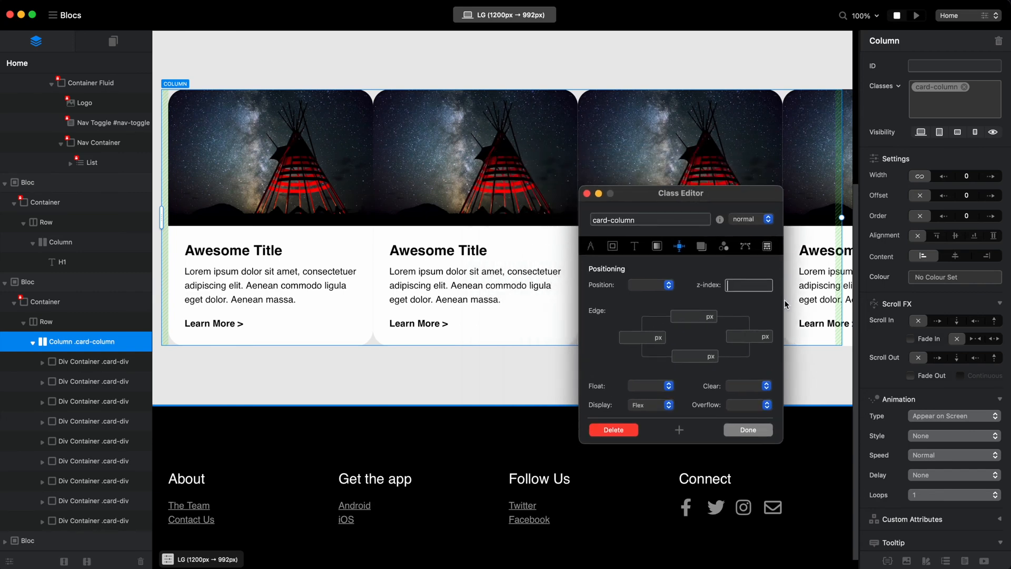
{"action": "left_click", "coordinate": [767, 405]}
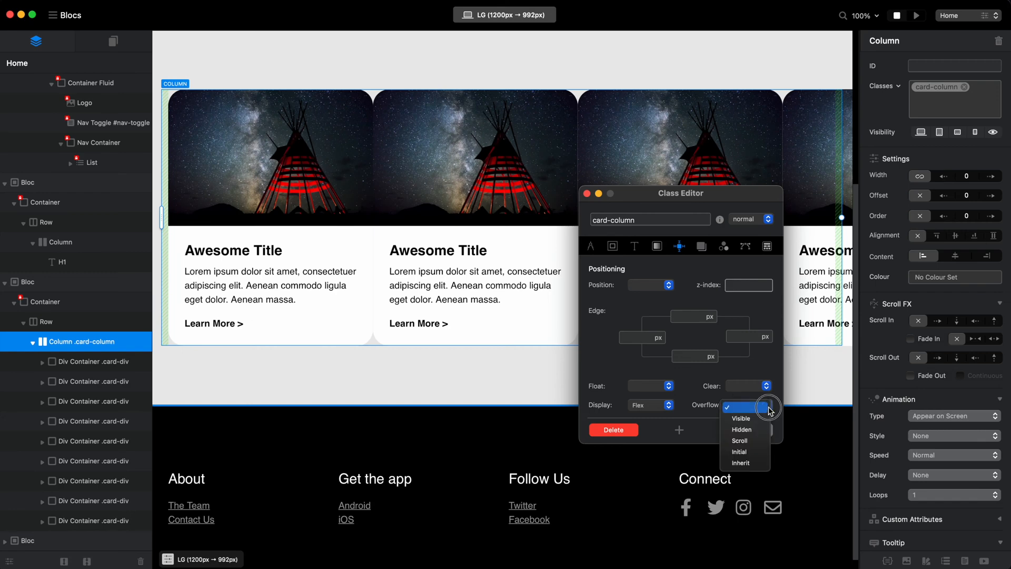
{"action": "left_click", "coordinate": [746, 441]}
{"action": "left_click", "coordinate": [748, 430]}
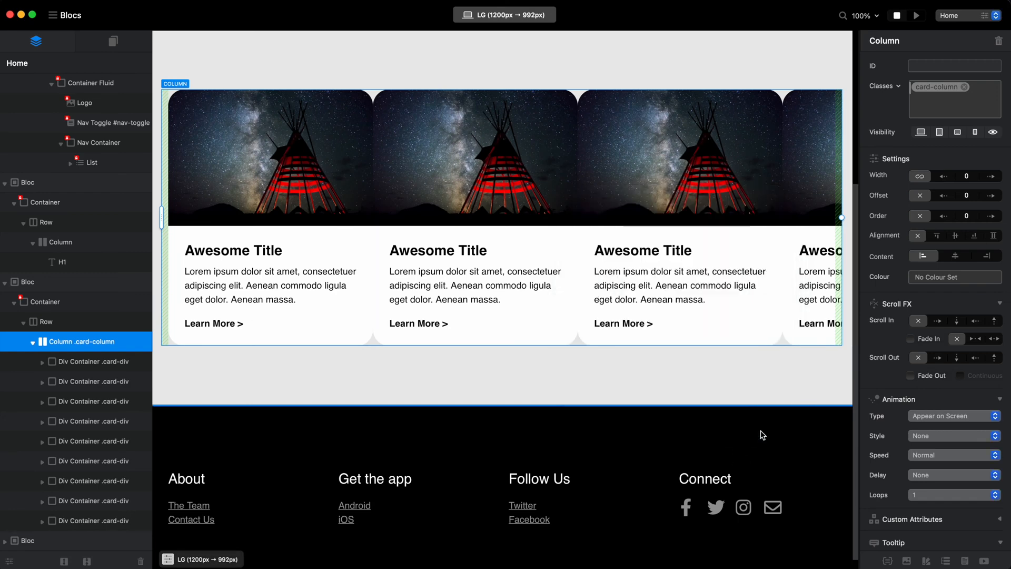
Check the horizontal scrolling of the row of cards in the built-in preview and return to the editor.
{"action": "left_click", "coordinate": [917, 16]}
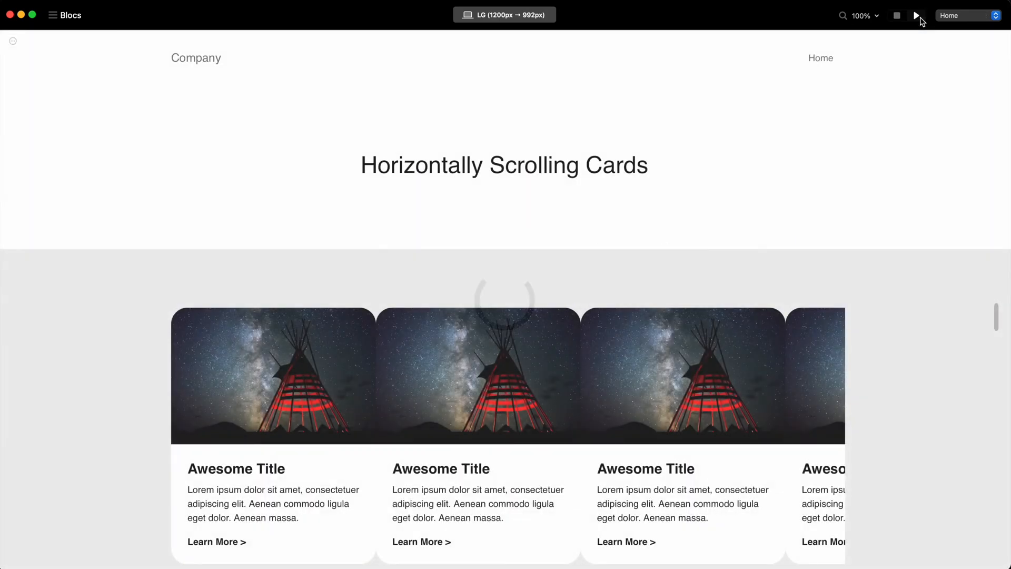
{"action": "scroll", "coordinate": [801, 473], "scroll_direction": "right", "scroll_amount": 5}
{"action": "scroll", "coordinate": [801, 473], "scroll_direction": "left", "scroll_amount": 3}
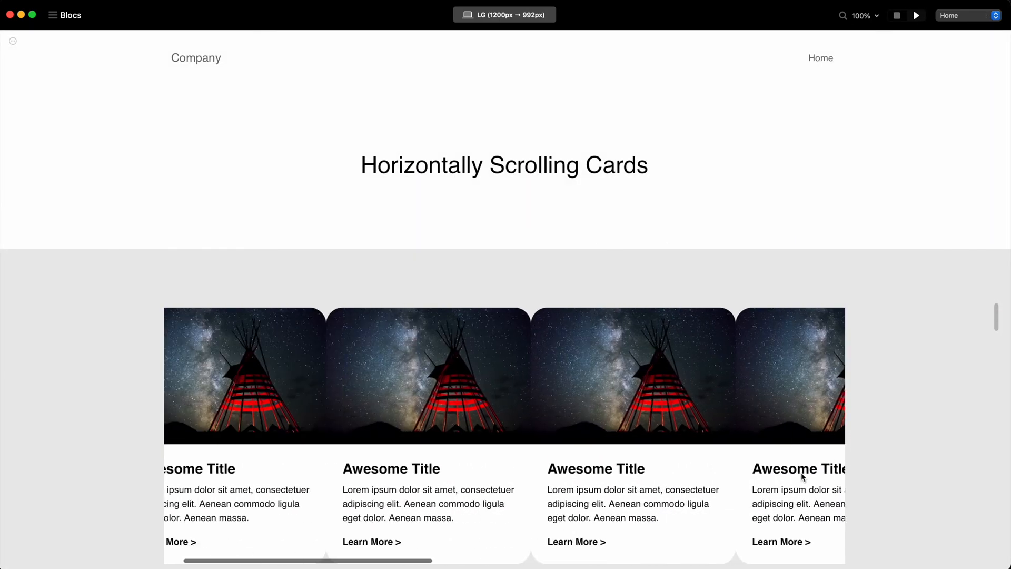
{"action": "scroll", "coordinate": [801, 472], "scroll_direction": "left", "scroll_amount": 2}
{"action": "scroll", "coordinate": [798, 265], "scroll_direction": "down", "scroll_amount": 4}
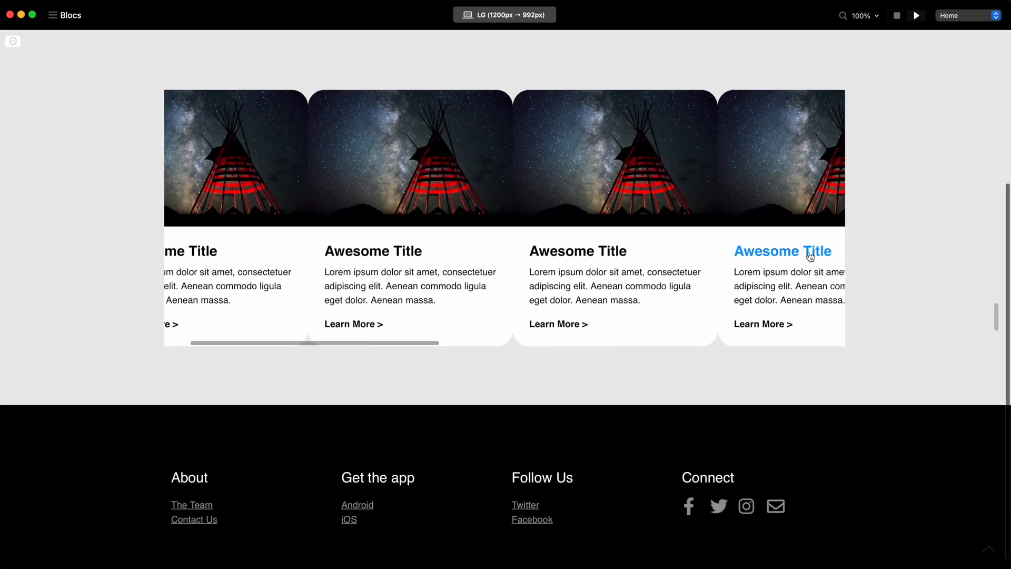
{"action": "scroll", "coordinate": [672, 197], "scroll_direction": "right", "scroll_amount": 2}
{"action": "scroll", "coordinate": [532, 183], "scroll_direction": "left", "scroll_amount": 5}
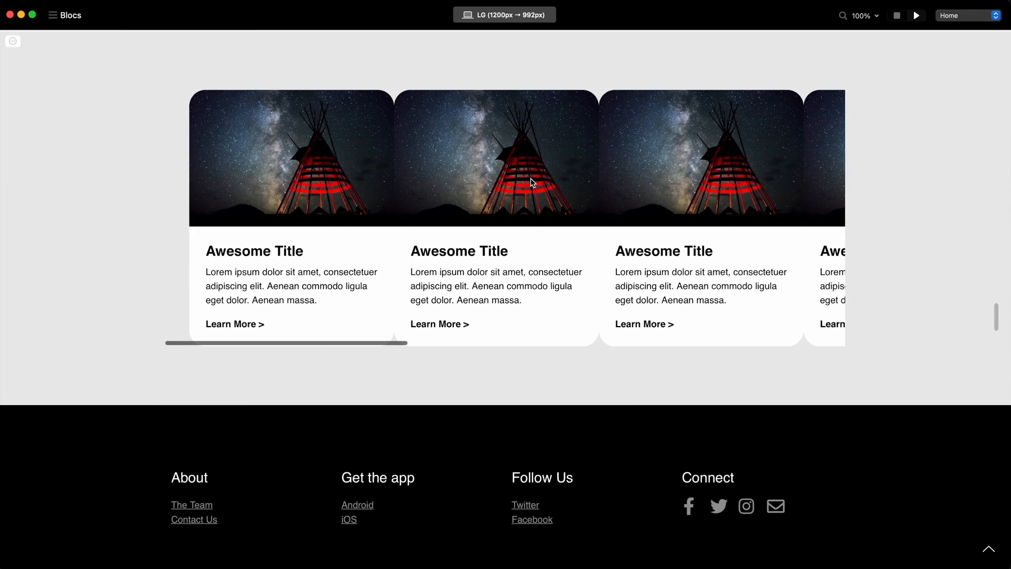
{"action": "scroll", "coordinate": [532, 182], "scroll_direction": "right", "scroll_amount": 5}
{"action": "scroll", "coordinate": [531, 182], "scroll_direction": "left", "scroll_amount": 5}
{"action": "scroll", "coordinate": [448, 283], "scroll_direction": "right", "scroll_amount": 3}
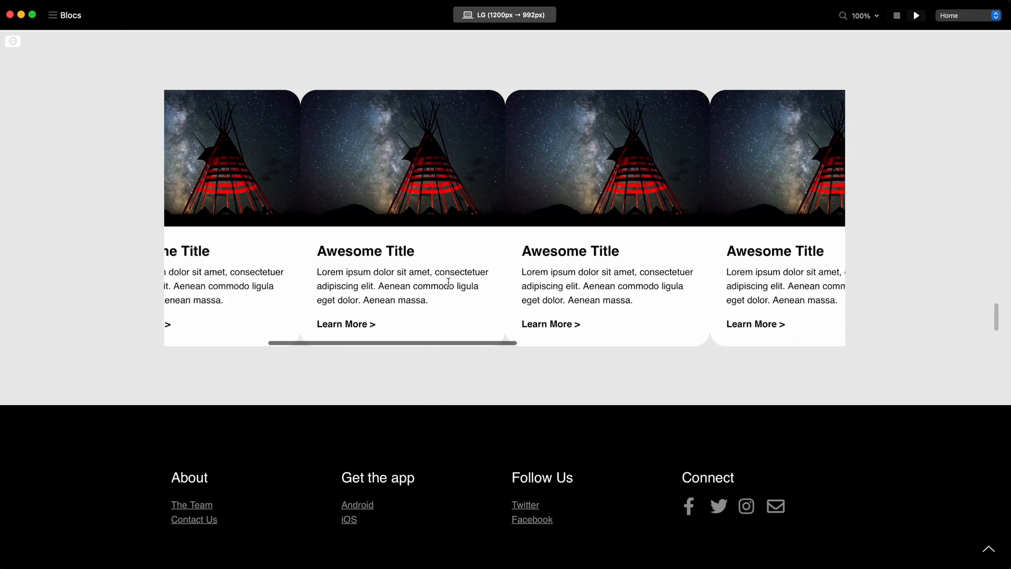
{"action": "scroll", "coordinate": [449, 283], "scroll_direction": "left", "scroll_amount": 3}
{"action": "scroll", "coordinate": [449, 283], "scroll_direction": "right", "scroll_amount": 6}
{"action": "scroll", "coordinate": [449, 283], "scroll_direction": "right", "scroll_amount": 2}
{"action": "scroll", "coordinate": [449, 282], "scroll_direction": "left", "scroll_amount": 5}
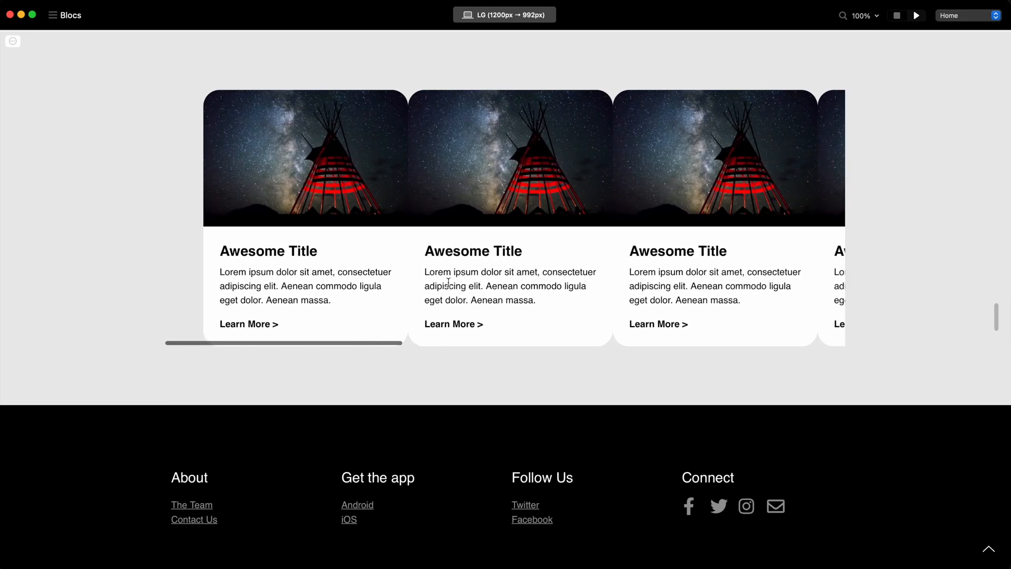
{"action": "left_click", "coordinate": [897, 15]}
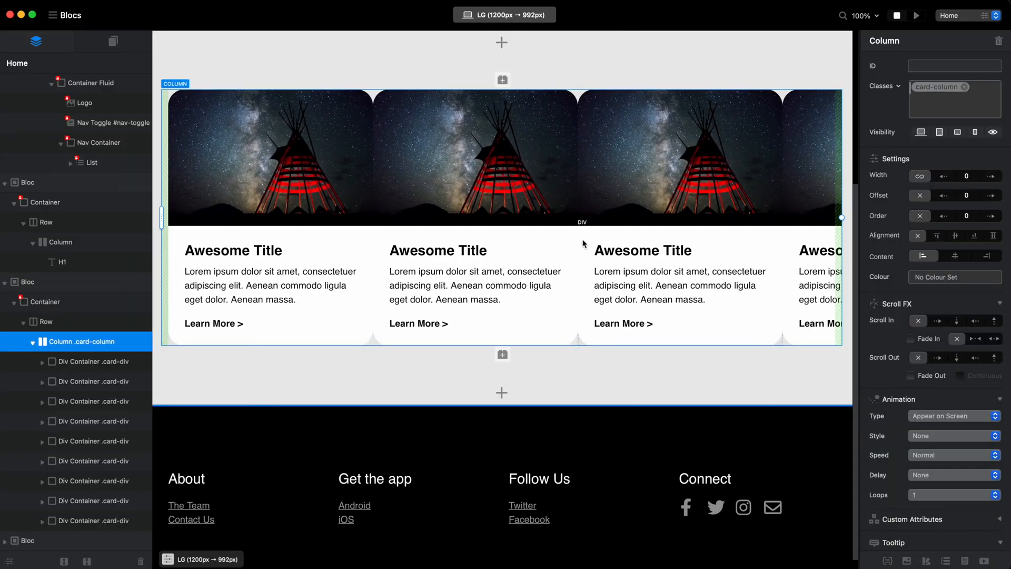
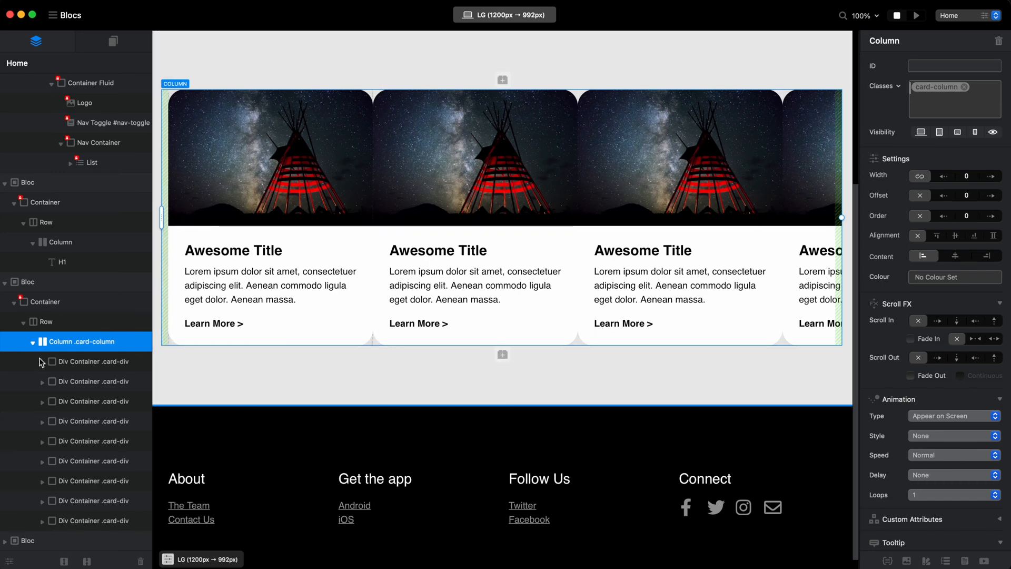
Open the first card's card-div class for editing and set its left and right margins to 14 px.
{"action": "left_click", "coordinate": [84, 362]}
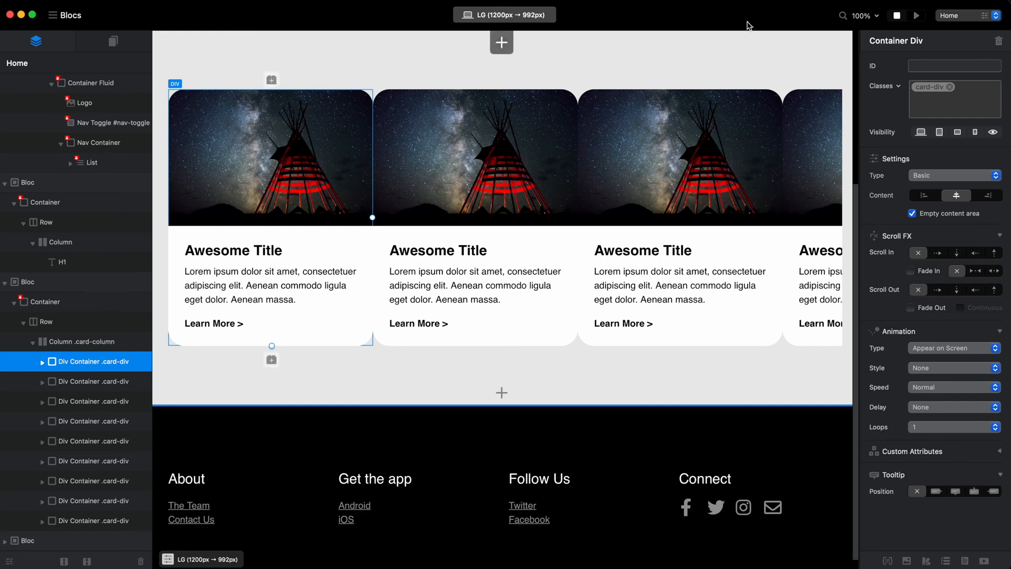
{"action": "double_click", "coordinate": [930, 88]}
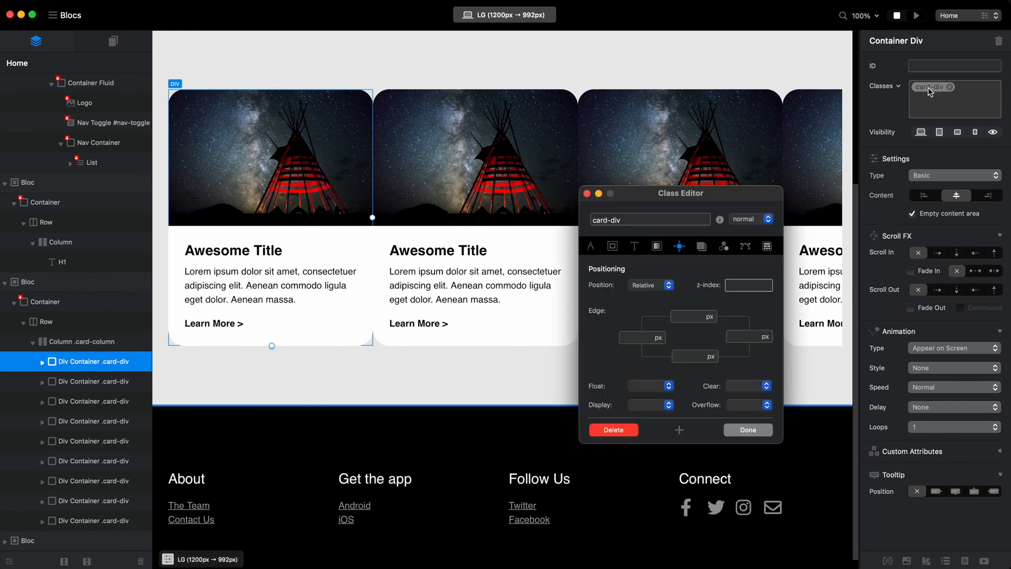
{"action": "left_click", "coordinate": [615, 247]}
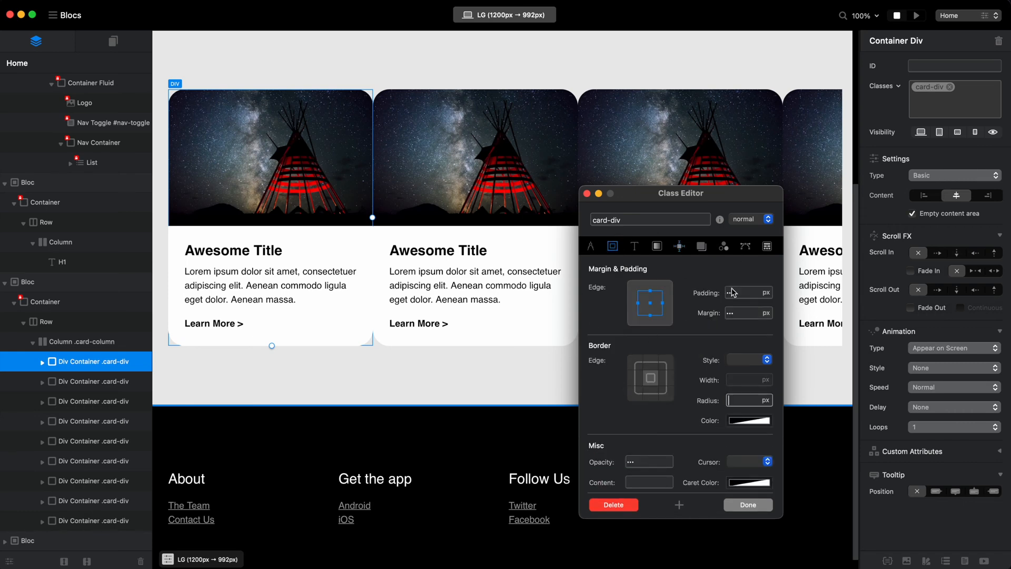
{"action": "left_click", "coordinate": [636, 304]}
{"action": "left_click", "coordinate": [664, 304]}
{"action": "left_click", "coordinate": [745, 315]}
{"action": "type", "text": "14"}
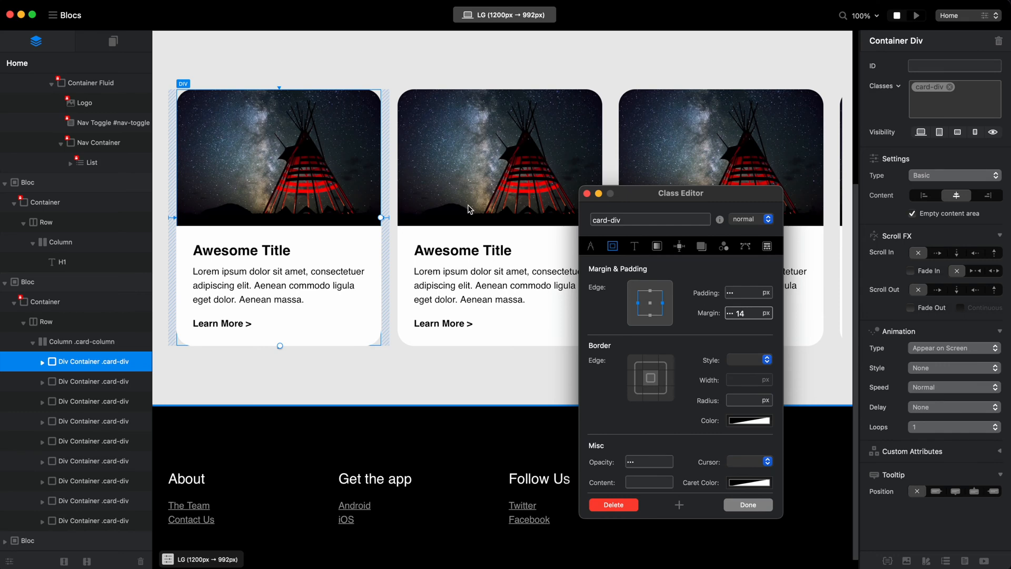
{"action": "left_click", "coordinate": [650, 303]}
{"action": "type", "text": "28"}
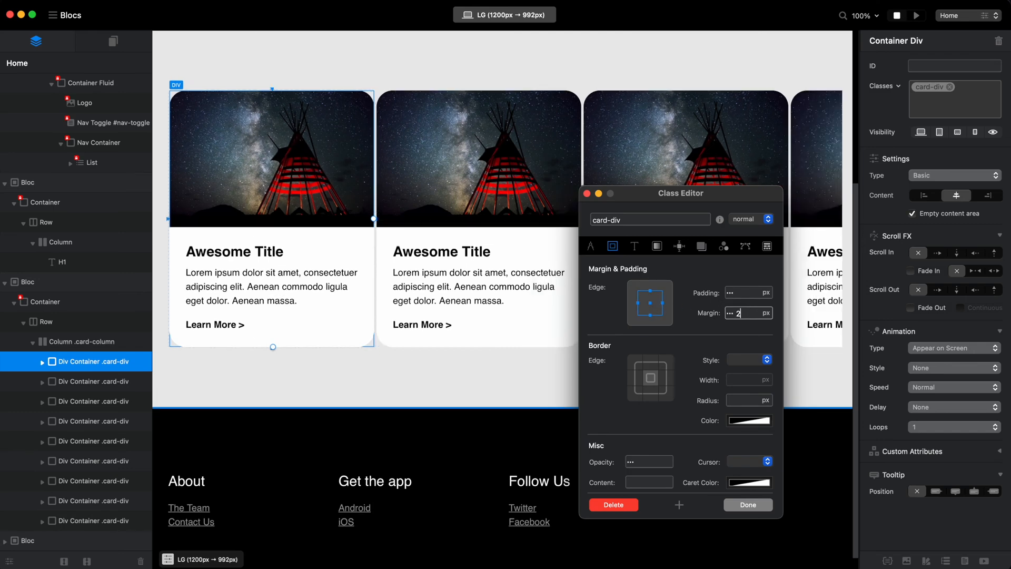
{"action": "key", "text": "BackSpace"}
{"action": "key", "text": "BackSpace"}
Apply a 14 px margin to only the left and right edges of card-div and finish editing the class.
{"action": "left_click", "coordinate": [639, 303]}
{"action": "left_click", "coordinate": [662, 303]}
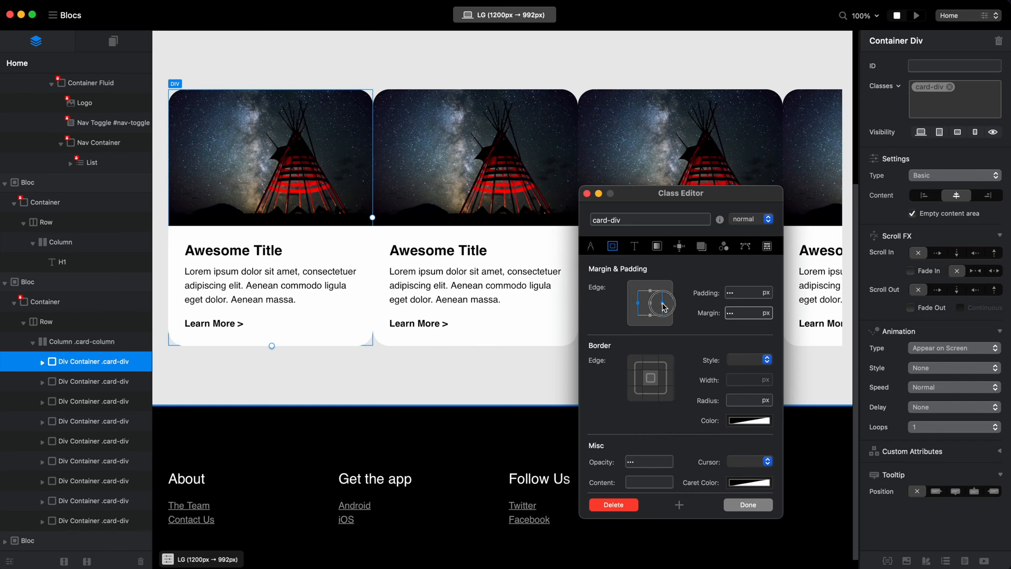
{"action": "type", "text": "16"}
{"action": "left_click", "coordinate": [650, 293]}
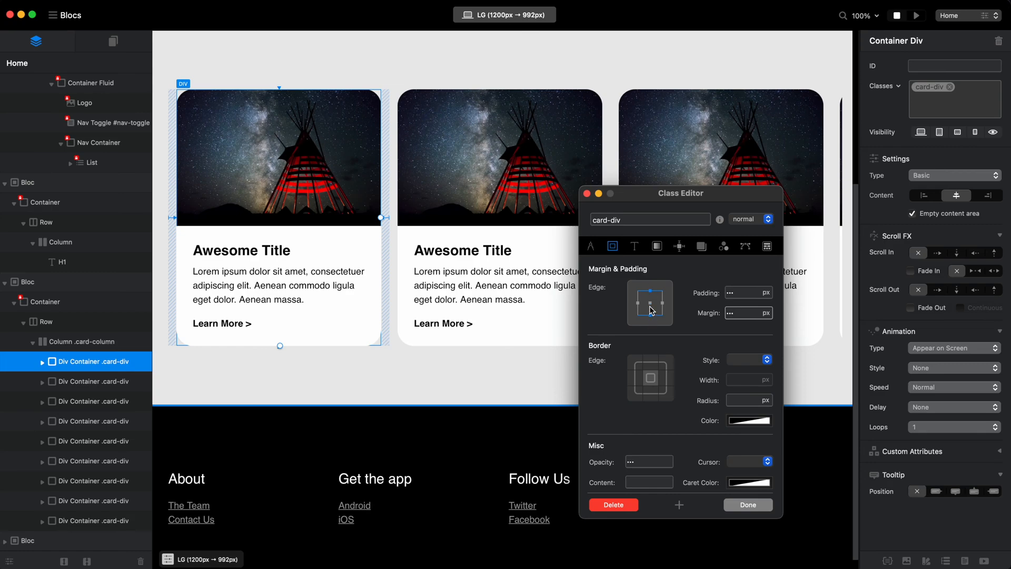
{"action": "left_click", "coordinate": [752, 504]}
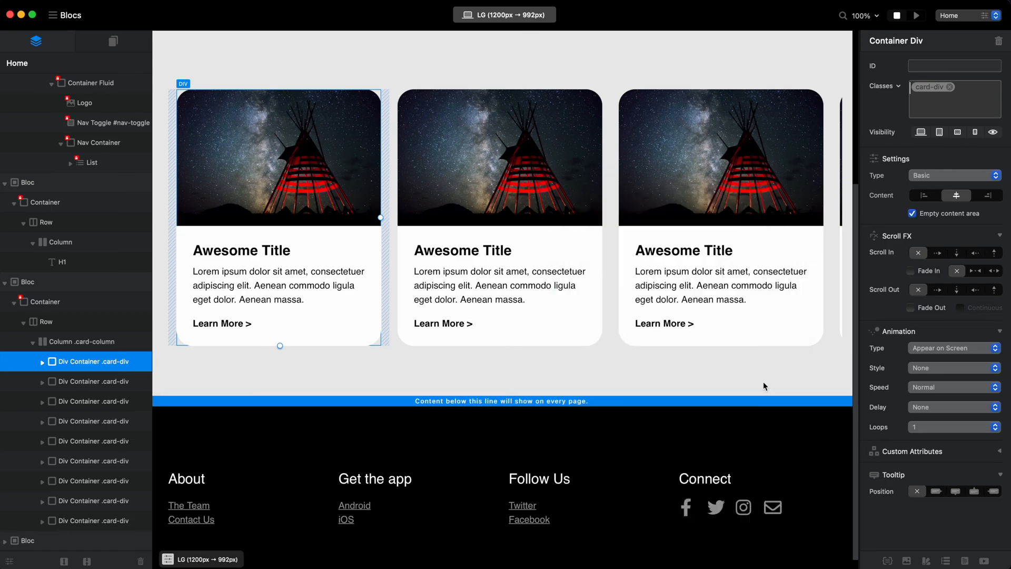
Check the spacing between the cards while scrolling the row in the preview and return to the editor.
{"action": "left_click", "coordinate": [916, 15]}
{"action": "scroll", "coordinate": [583, 361], "scroll_direction": "down", "scroll_amount": 3}
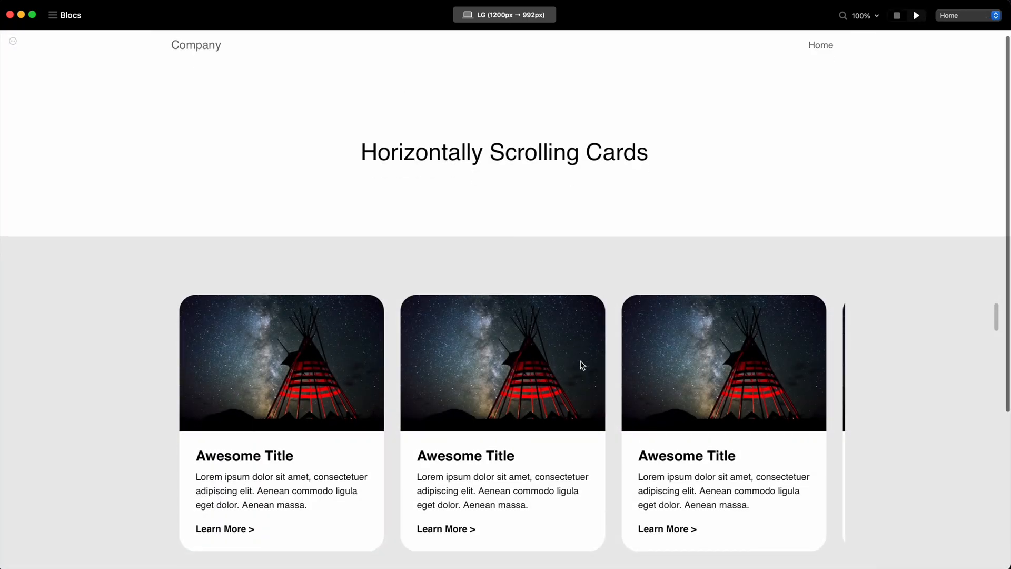
{"action": "scroll", "coordinate": [377, 440], "scroll_direction": "right", "scroll_amount": 3}
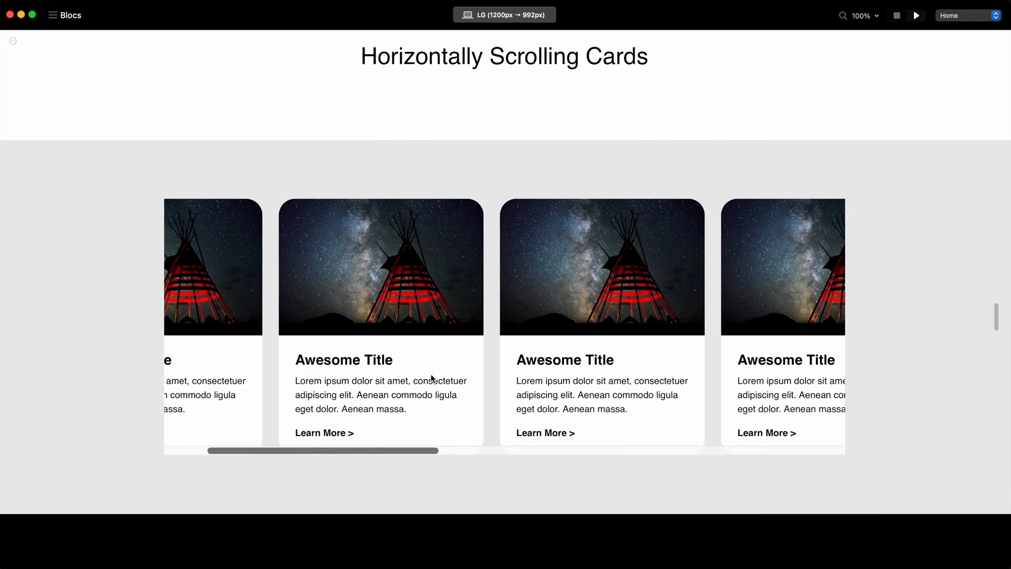
{"action": "left_click", "coordinate": [897, 16]}
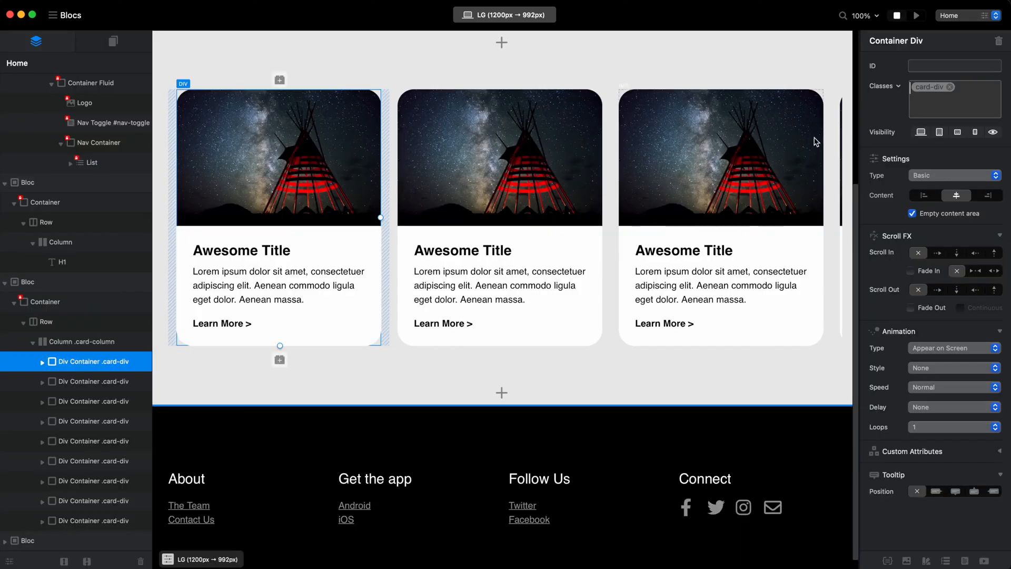
Reopen the card-div class and set its top and bottom margins to 28 px.
{"action": "double_click", "coordinate": [928, 87]}
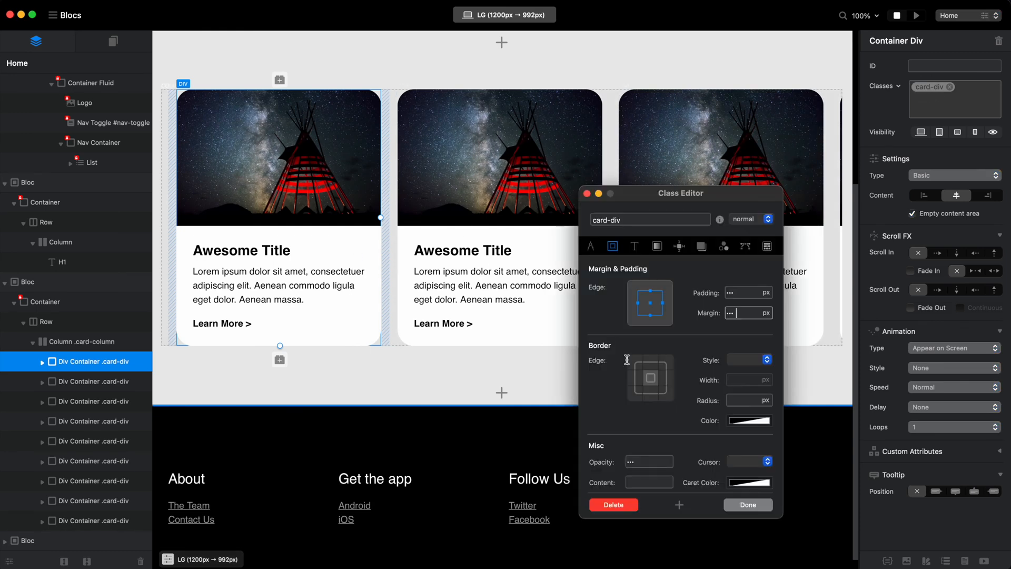
{"action": "left_click", "coordinate": [656, 289]}
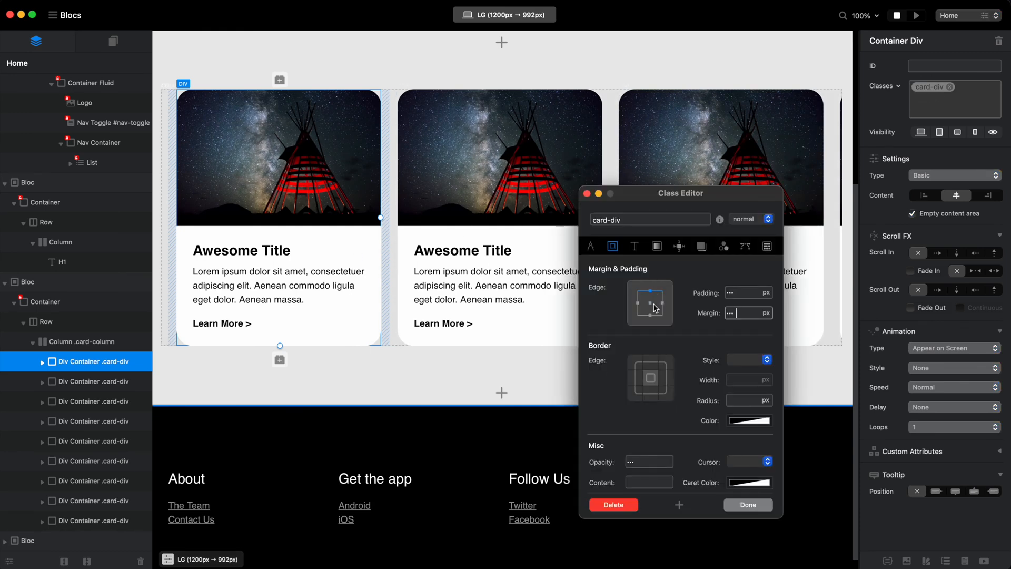
{"action": "left_click", "coordinate": [741, 312]}
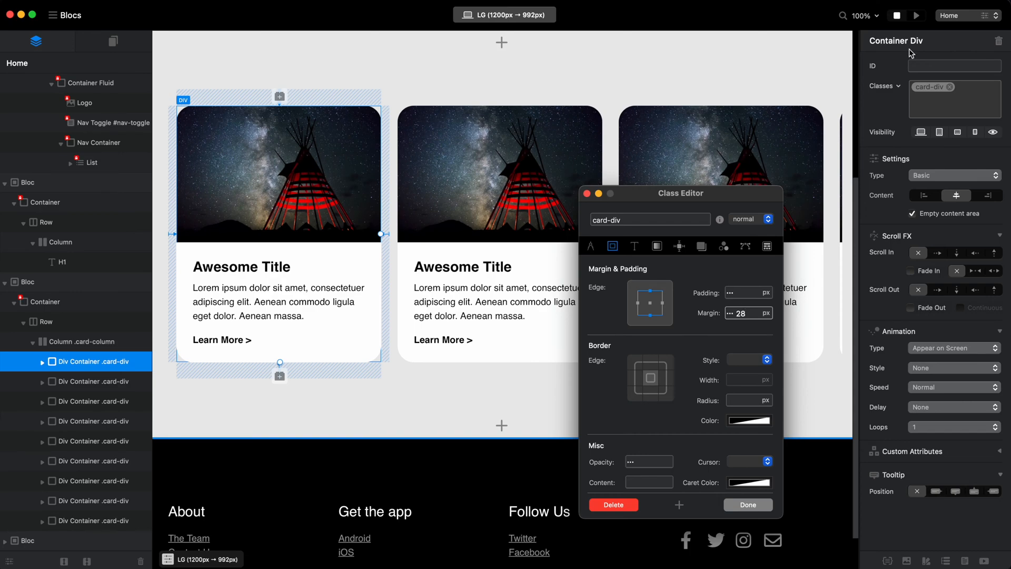
Preview the page and examine the gap between the cards and the horizontal scrollbar.
{"action": "left_click", "coordinate": [916, 15]}
{"action": "scroll", "coordinate": [616, 264], "scroll_direction": "down", "scroll_amount": 5}
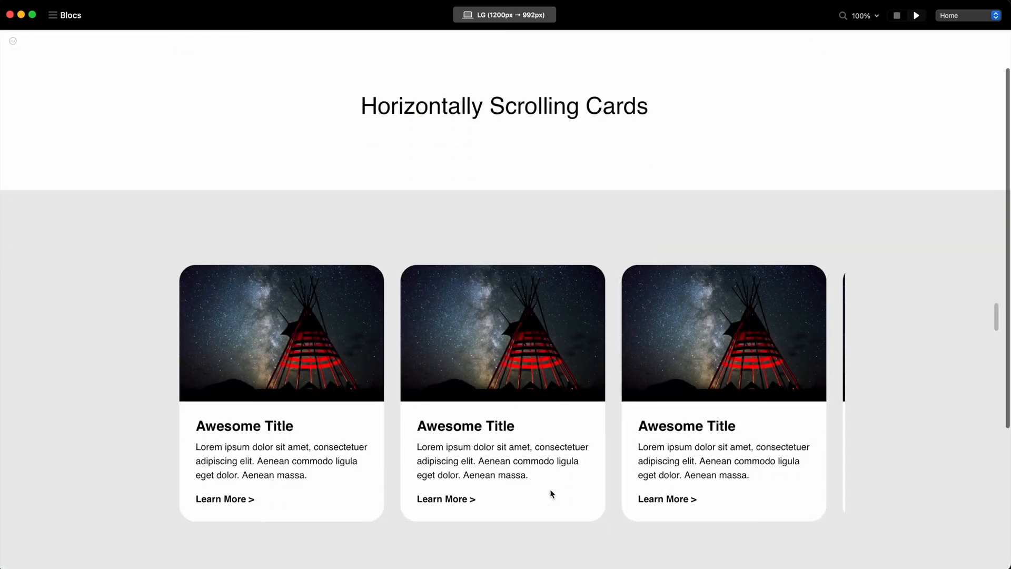
{"action": "scroll", "coordinate": [553, 400], "scroll_direction": "right", "scroll_amount": 4}
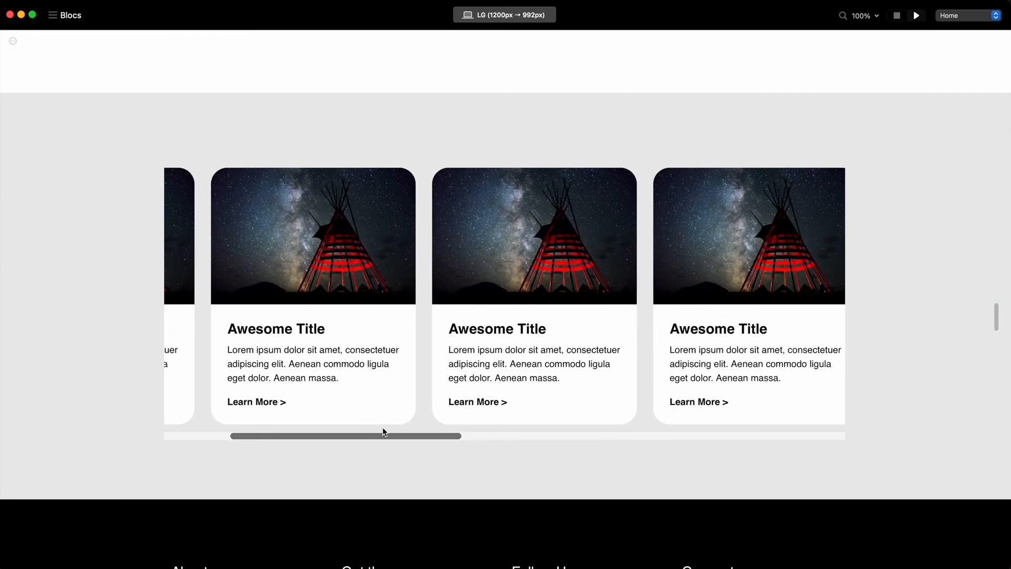
Return to the editor, set the card-div class's top and bottom margins to 100 px and finish editing it.
{"action": "left_click", "coordinate": [898, 14]}
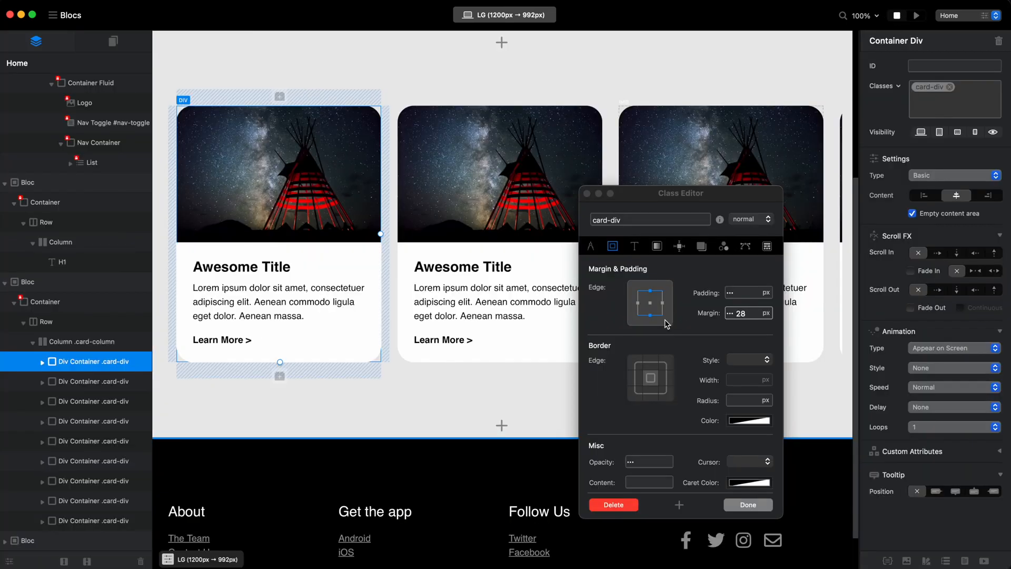
{"action": "type", "text": "100"}
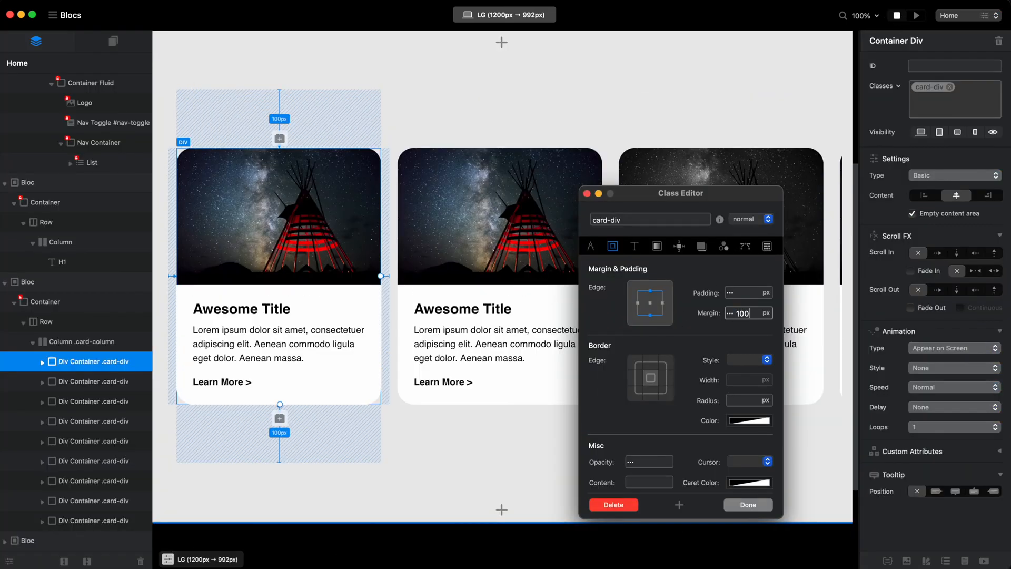
{"action": "left_click", "coordinate": [750, 508]}
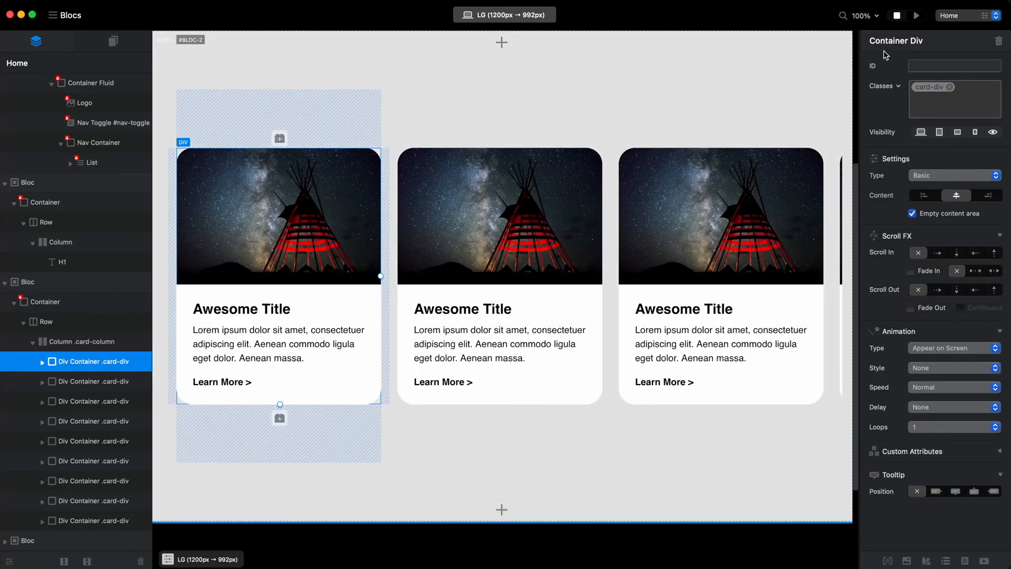
Scroll the row of cards back and forth in the preview to examine the scrollbar position and the vertical space around the cards.
{"action": "left_click", "coordinate": [921, 17]}
{"action": "scroll", "coordinate": [659, 400], "scroll_direction": "down", "scroll_amount": 5}
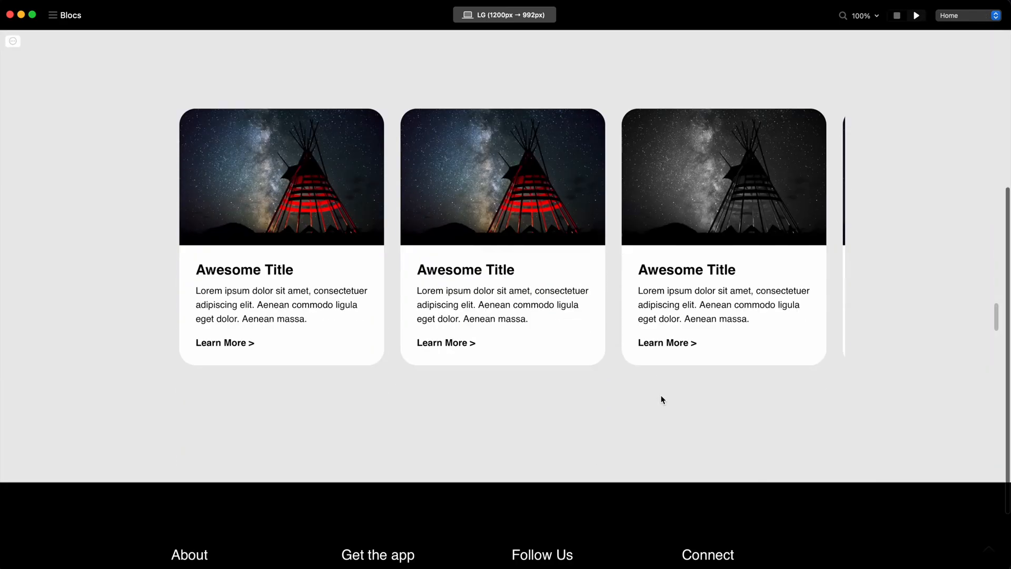
{"action": "scroll", "coordinate": [669, 261], "scroll_direction": "right", "scroll_amount": 2}
{"action": "scroll", "coordinate": [669, 262], "scroll_direction": "right", "scroll_amount": 1}
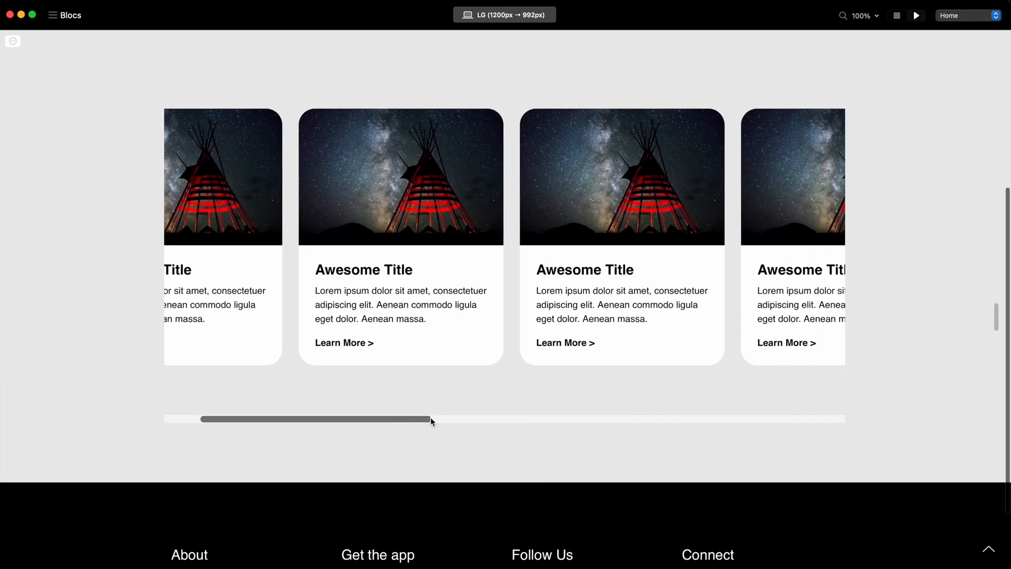
{"action": "scroll", "coordinate": [431, 418], "scroll_direction": "up", "scroll_amount": 2}
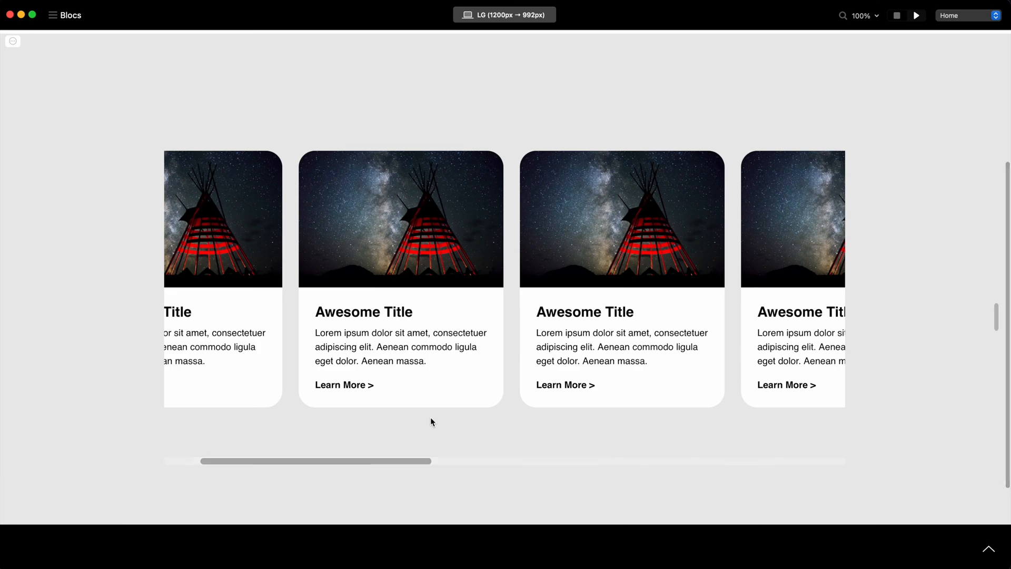
{"action": "scroll", "coordinate": [580, 287], "scroll_direction": "right", "scroll_amount": 10}
{"action": "scroll", "coordinate": [580, 287], "scroll_direction": "left", "scroll_amount": 12}
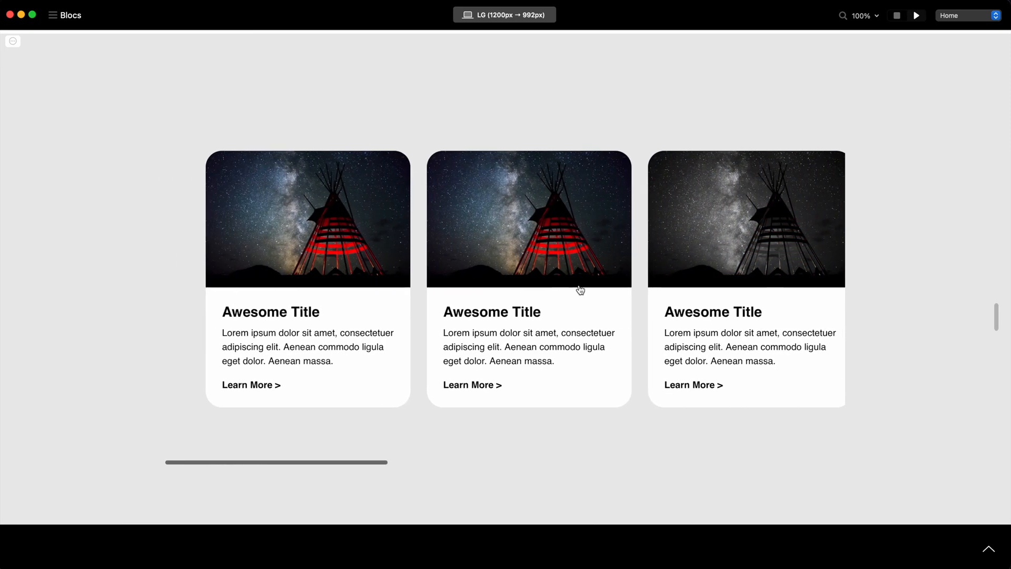
{"action": "left_click_drag", "start_coordinate": [316, 463], "coordinate": [273, 483]}
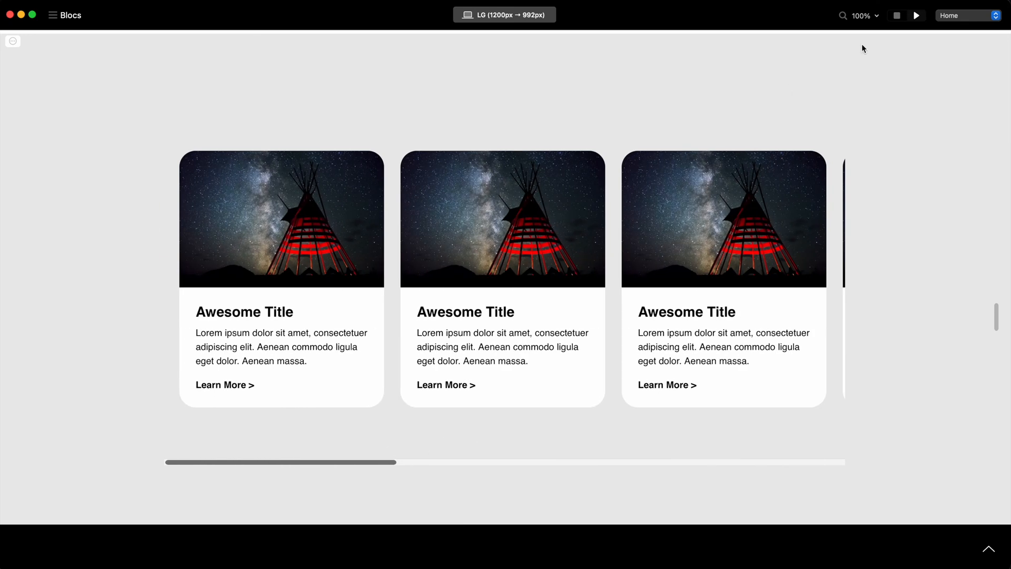
Return to the editor and set the padding of the bloc containing the cards to None.
{"action": "left_click", "coordinate": [897, 15]}
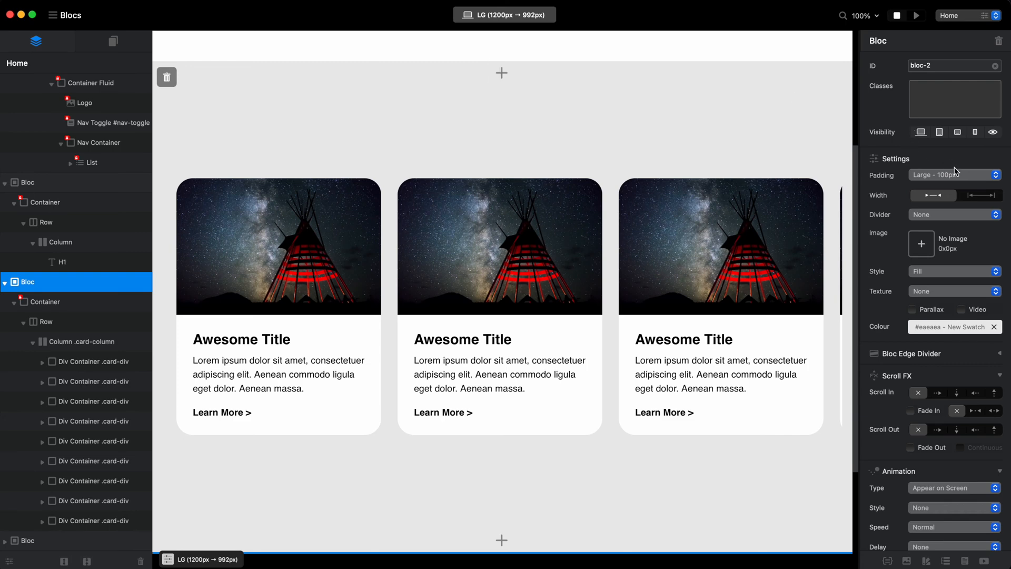
{"action": "left_click", "coordinate": [968, 176]}
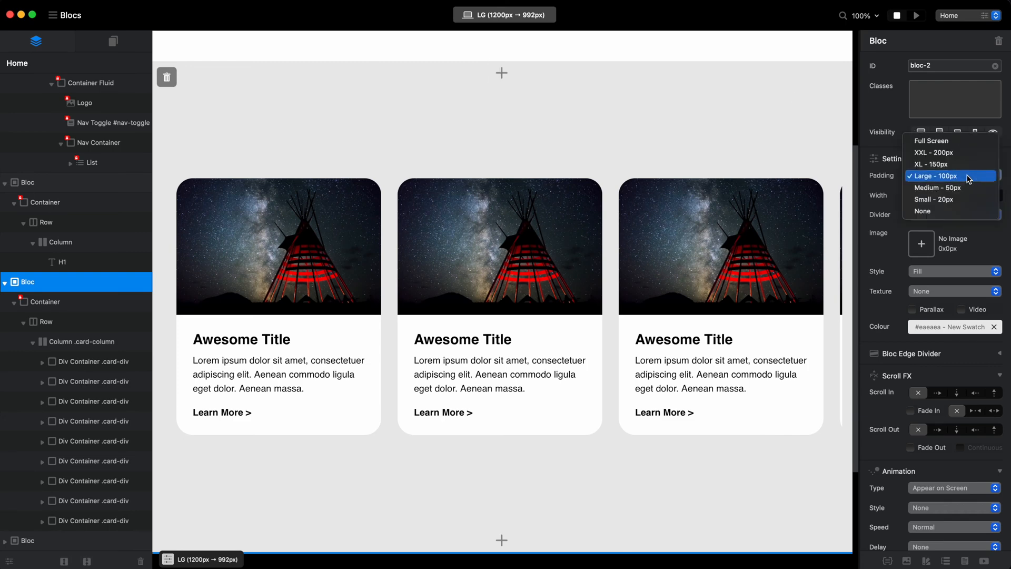
{"action": "left_click", "coordinate": [956, 211]}
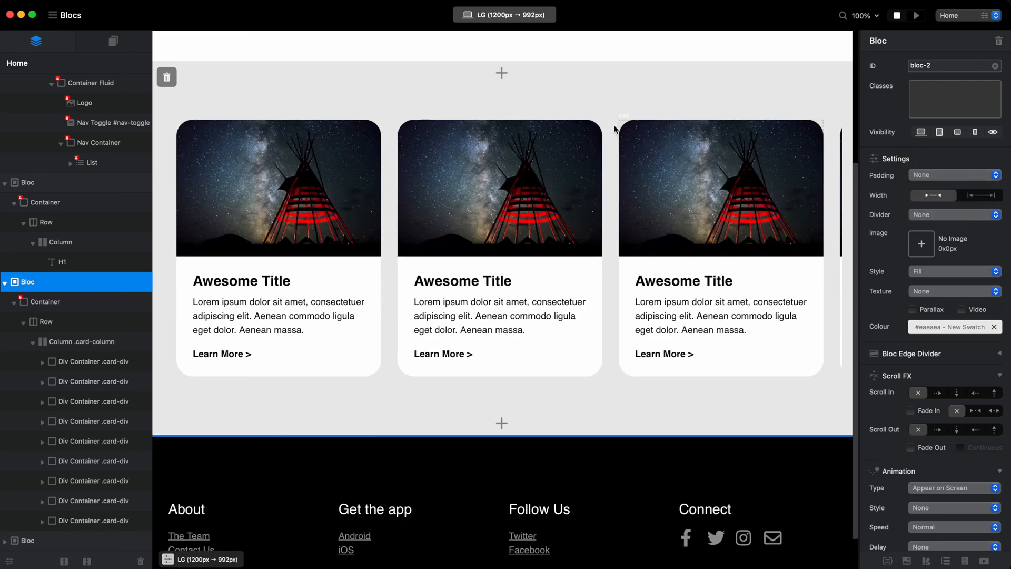
Select the second card's card-div container to inspect its margins within the bloc.
{"action": "left_click", "coordinate": [606, 153]}
{"action": "left_click", "coordinate": [600, 164]}
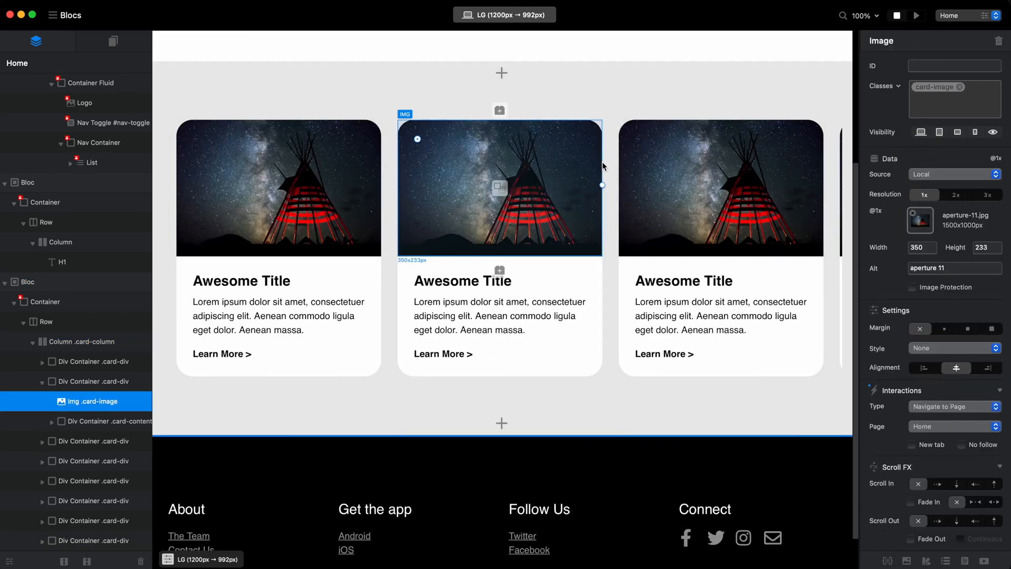
{"action": "left_click", "coordinate": [79, 384]}
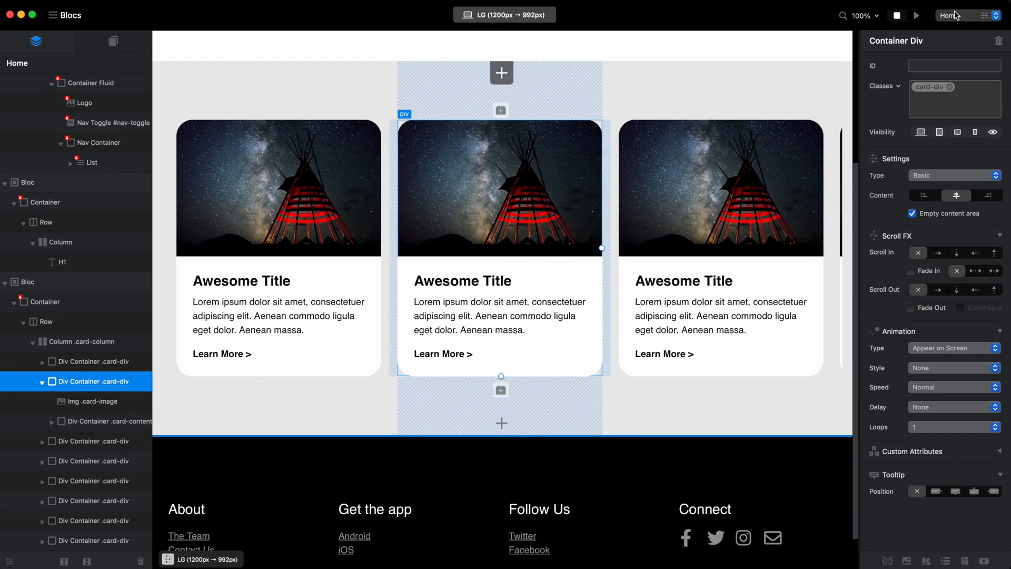
Preview the page and check the cards' horizontal scrolling, hover effects and scrollbar placement at the bloc's lower edge.
{"action": "left_click", "coordinate": [917, 16]}
{"action": "scroll", "coordinate": [509, 401], "scroll_direction": "down", "scroll_amount": 4}
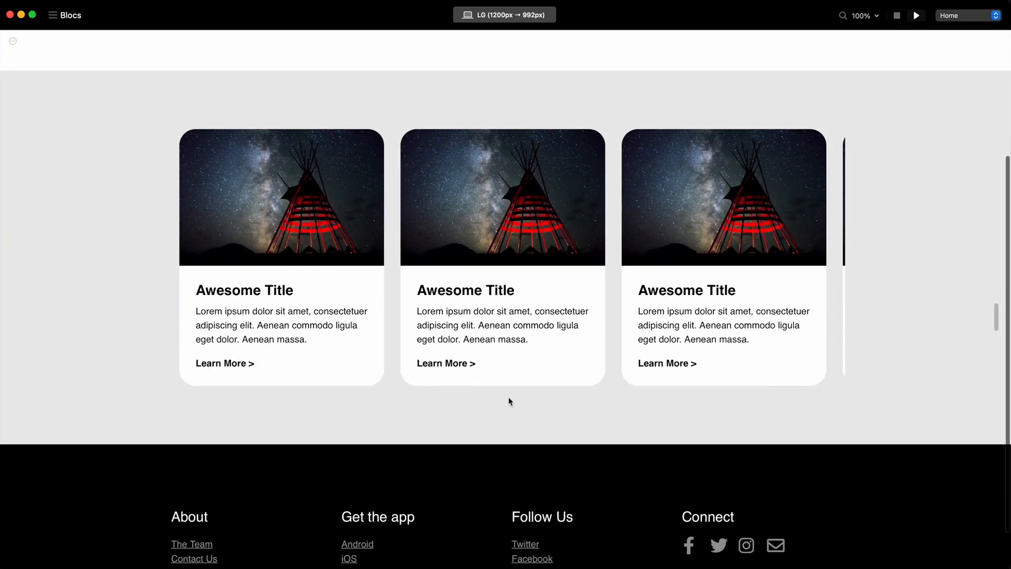
{"action": "scroll", "coordinate": [614, 314], "scroll_direction": "up", "scroll_amount": 1}
{"action": "scroll", "coordinate": [603, 316], "scroll_direction": "right", "scroll_amount": 5}
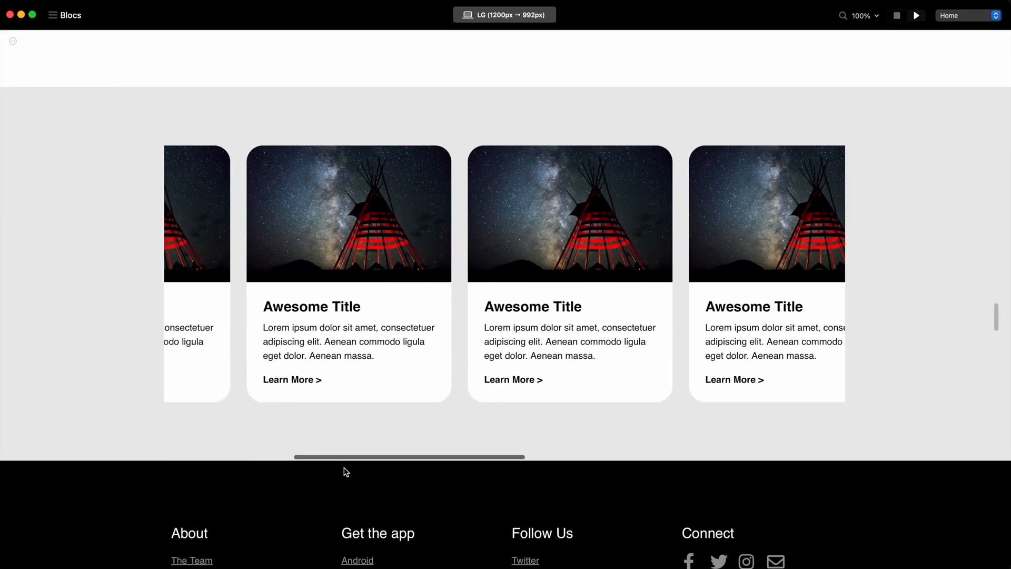
{"action": "scroll", "coordinate": [388, 454], "scroll_direction": "left", "scroll_amount": 2}
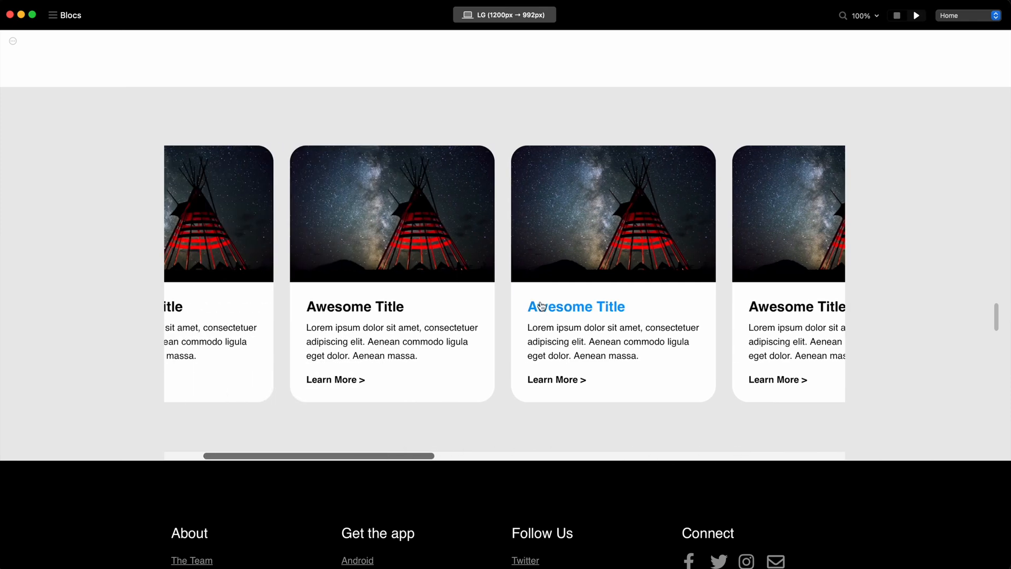
{"action": "scroll", "coordinate": [575, 267], "scroll_direction": "right", "scroll_amount": 10}
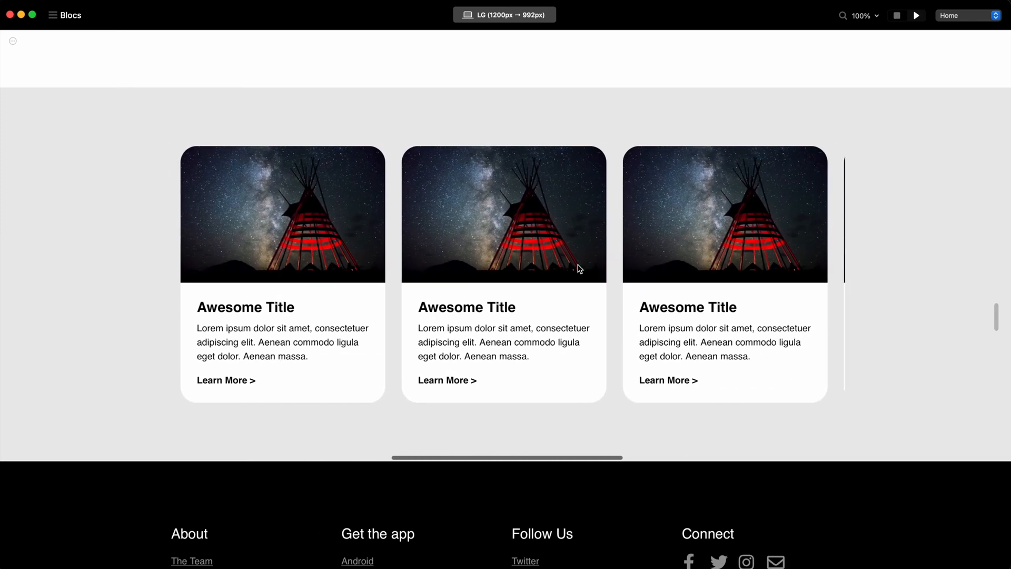
{"action": "scroll", "coordinate": [579, 268], "scroll_direction": "left", "scroll_amount": 10}
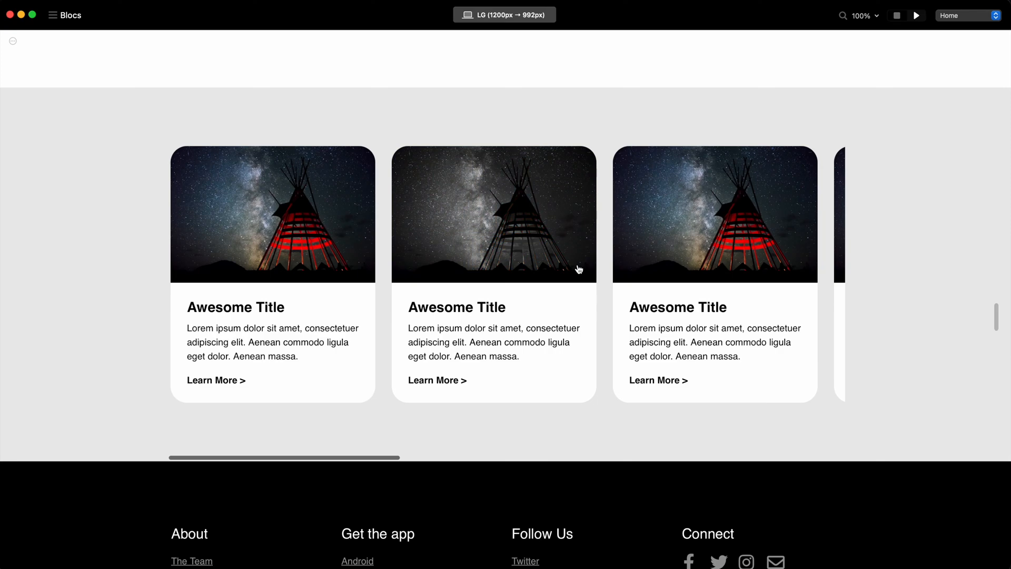
{"action": "scroll", "coordinate": [521, 322], "scroll_direction": "right", "scroll_amount": 6}
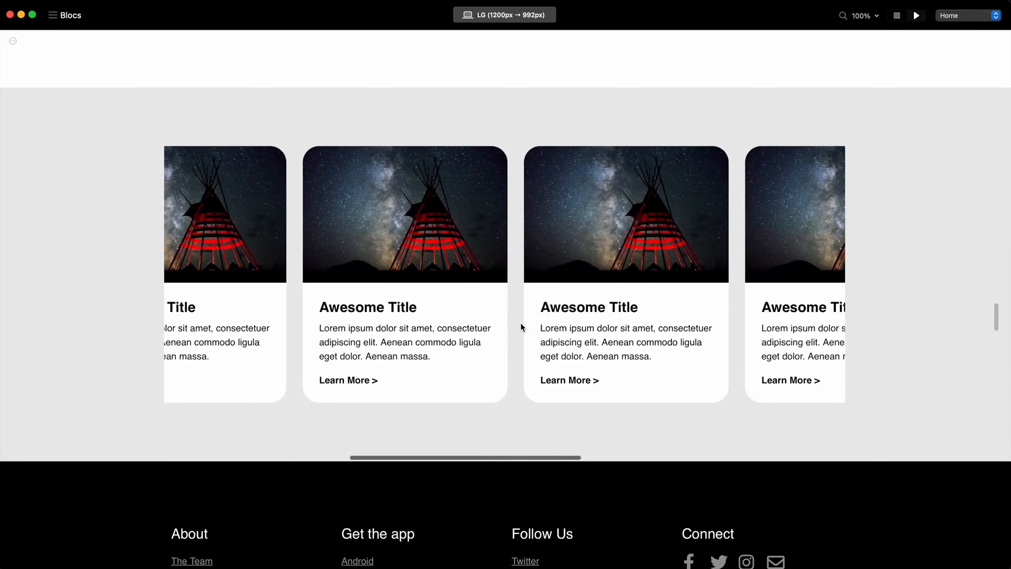
{"action": "scroll", "coordinate": [521, 322], "scroll_direction": "left", "scroll_amount": 6}
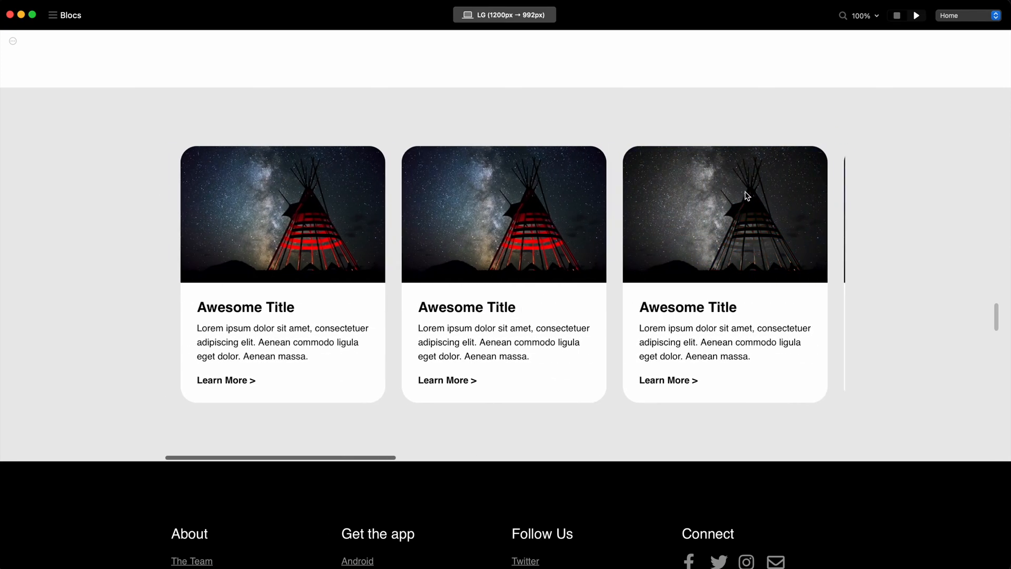
Return to the editor and assign a new card-bloc class to the bloc containing the cards.
{"action": "left_click_drag", "start_coordinate": [298, 459], "coordinate": [322, 458]}
{"action": "left_click", "coordinate": [897, 16]}
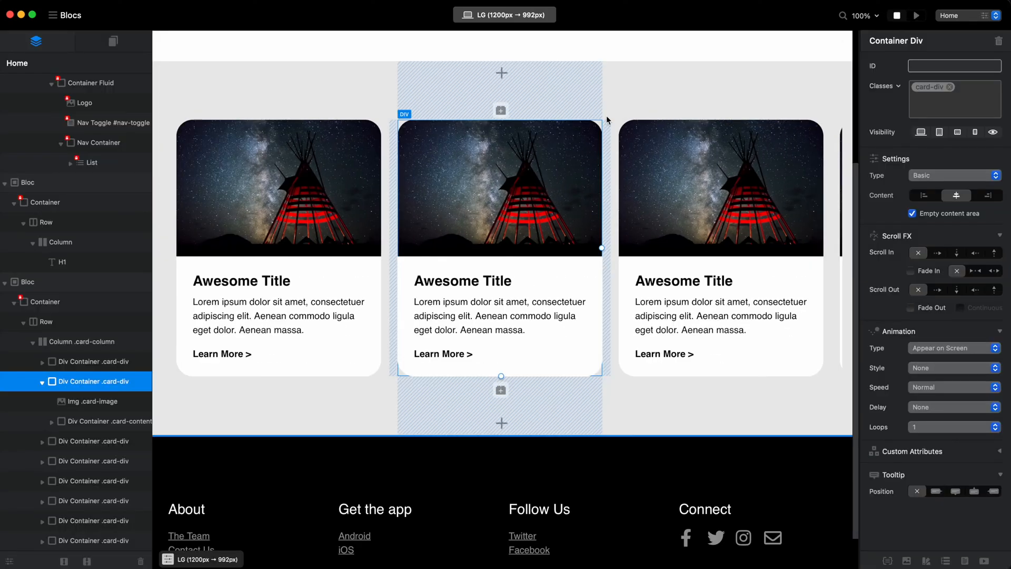
{"action": "left_click", "coordinate": [73, 280]}
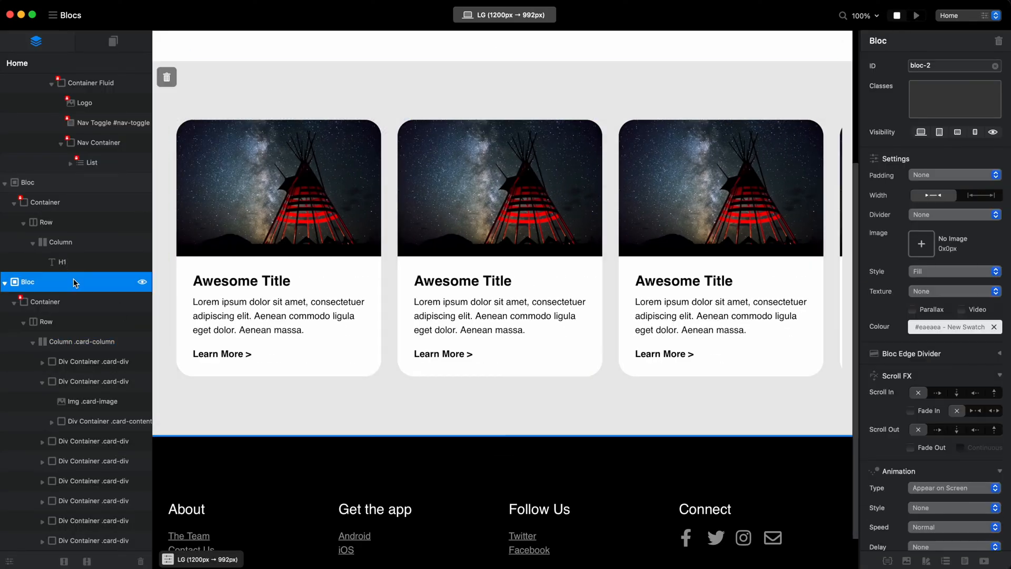
{"action": "type", "text": "c"}
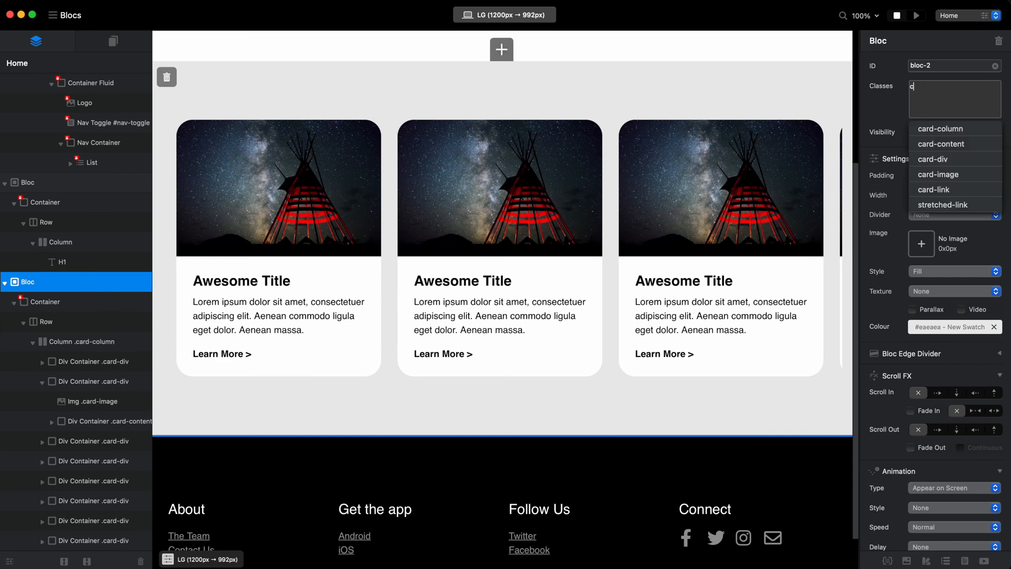
{"action": "type", "text": "ard-bloc"}
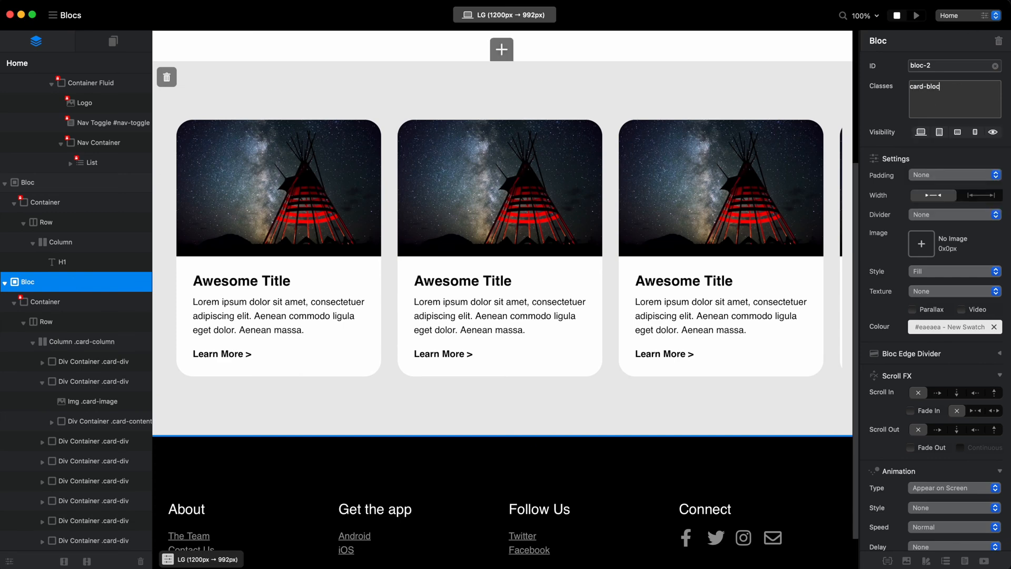
{"action": "key", "text": "Return"}
Set the bottom margin of the card-bloc class to -20 px.
{"action": "double_click", "coordinate": [928, 89]}
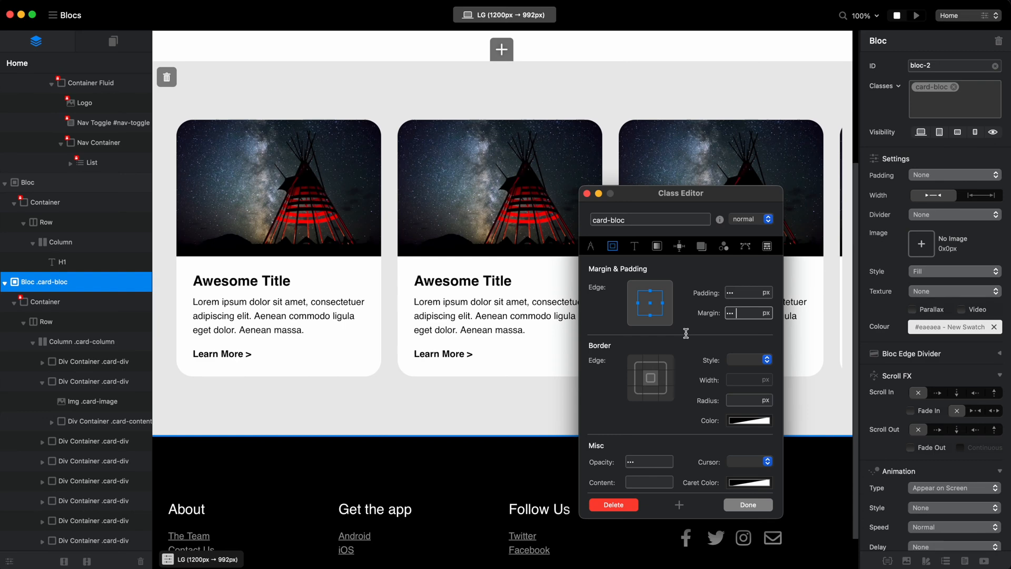
{"action": "left_click", "coordinate": [650, 315]}
{"action": "type", "text": "-20"}
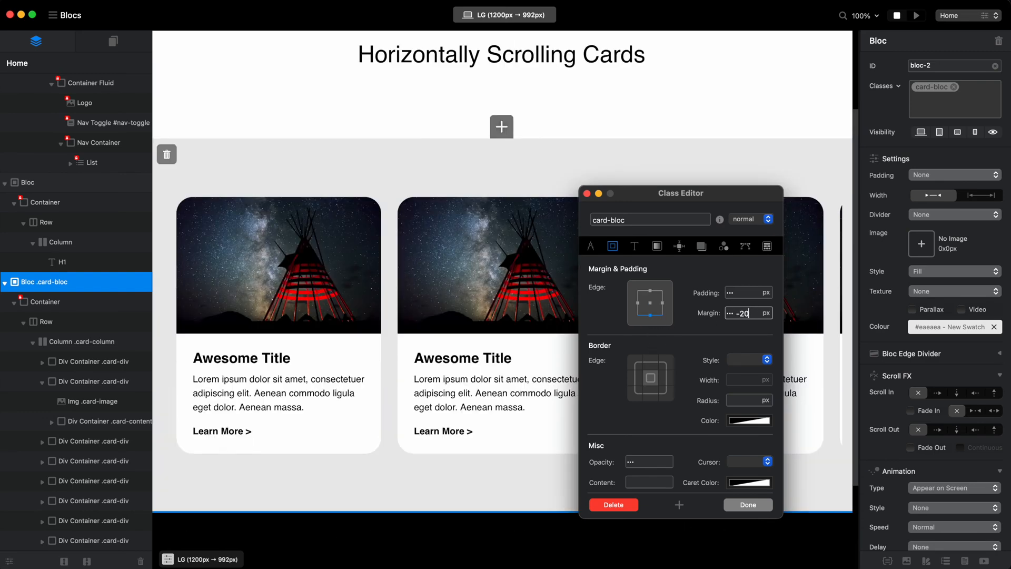
{"action": "left_click", "coordinate": [752, 505]}
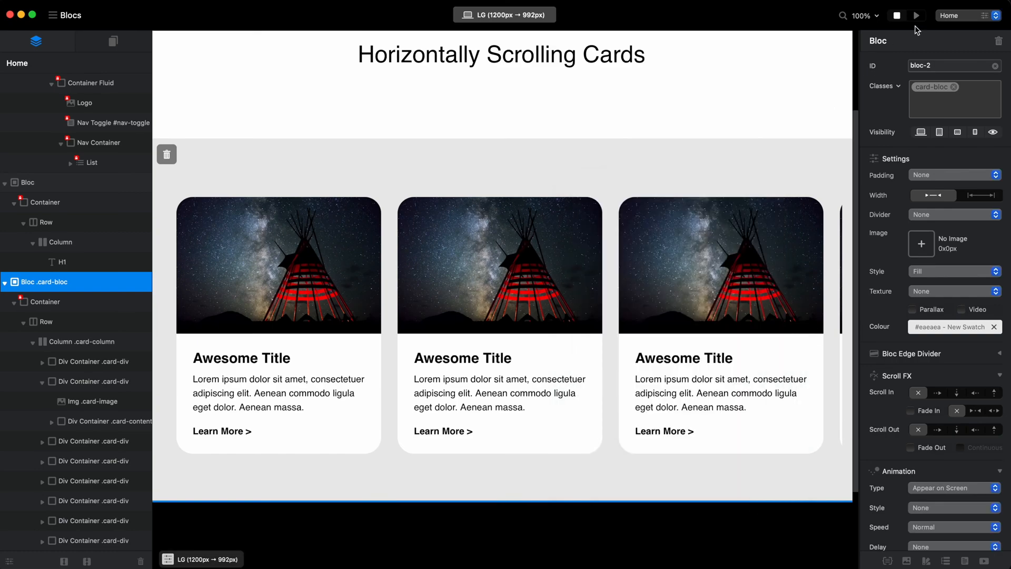
Preview the page and scroll the cards back and forth to check the hidden scrollbar and the clipping at the row's ends.
{"action": "left_click", "coordinate": [917, 15]}
{"action": "scroll", "coordinate": [694, 289], "scroll_direction": "down", "scroll_amount": 5}
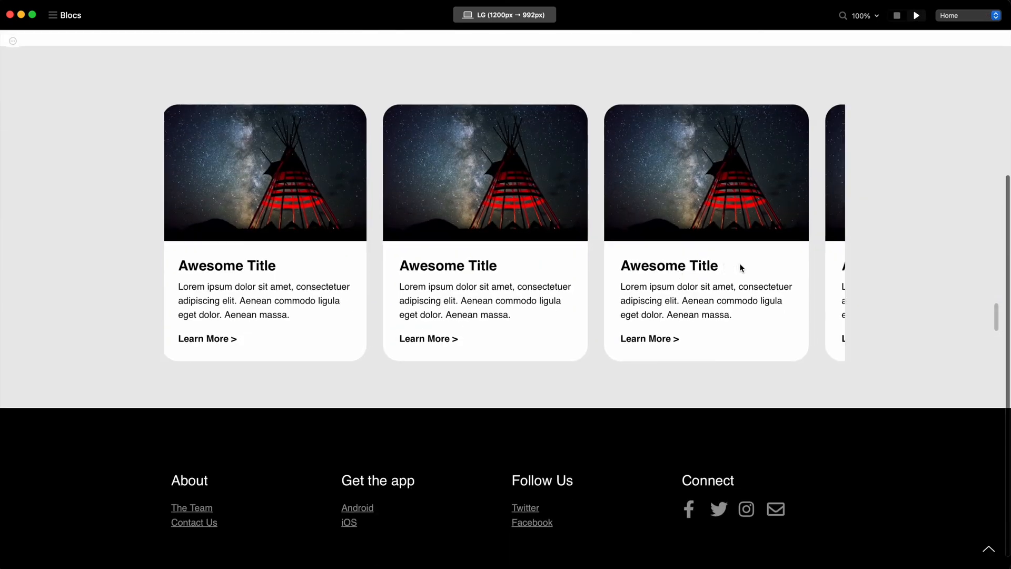
{"action": "scroll", "coordinate": [740, 268], "scroll_direction": "right", "scroll_amount": 1}
{"action": "scroll", "coordinate": [545, 307], "scroll_direction": "right", "scroll_amount": 1}
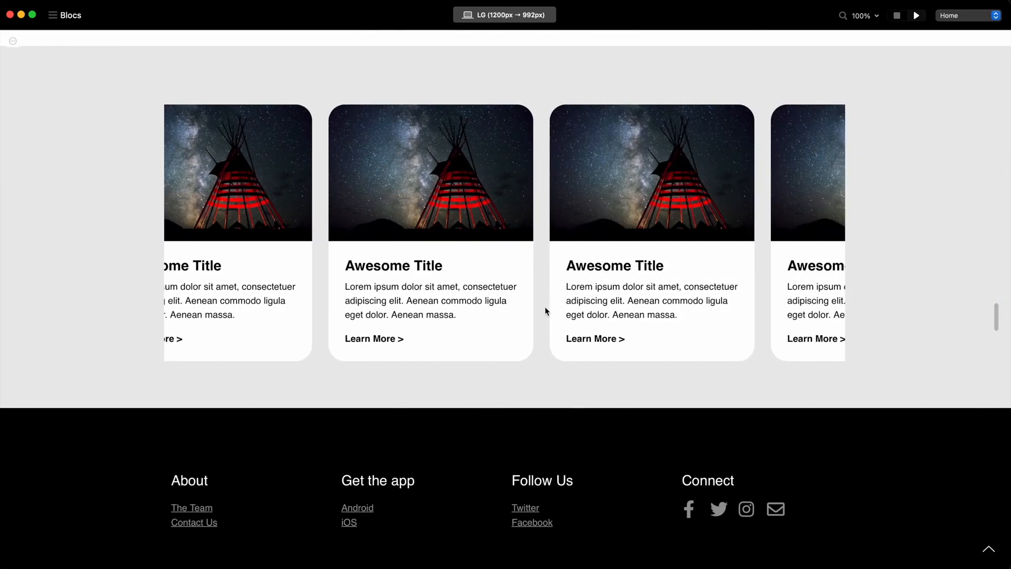
{"action": "scroll", "coordinate": [545, 307], "scroll_direction": "left", "scroll_amount": 1}
{"action": "scroll", "coordinate": [542, 333], "scroll_direction": "right", "scroll_amount": 1}
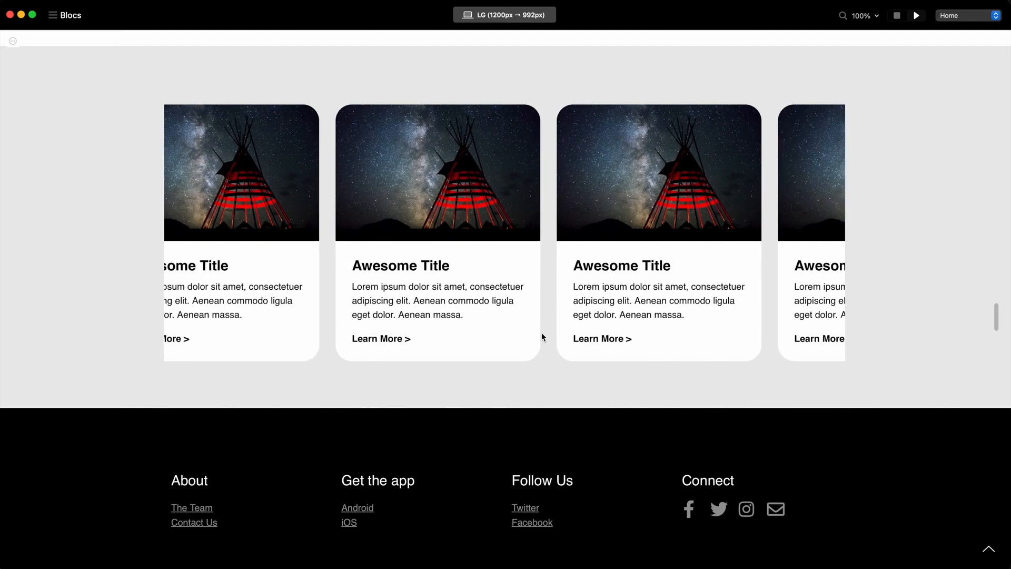
{"action": "scroll", "coordinate": [541, 332], "scroll_direction": "left", "scroll_amount": 1}
{"action": "scroll", "coordinate": [541, 333], "scroll_direction": "up", "scroll_amount": 1}
{"action": "scroll", "coordinate": [541, 337], "scroll_direction": "left", "scroll_amount": 2}
{"action": "scroll", "coordinate": [542, 337], "scroll_direction": "up", "scroll_amount": 1}
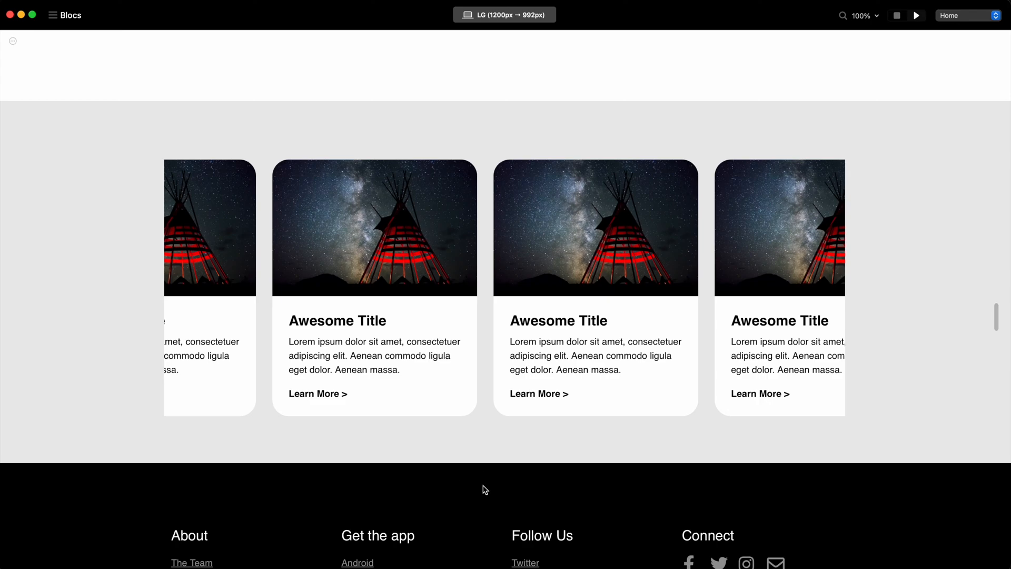
{"action": "scroll", "coordinate": [675, 306], "scroll_direction": "left", "scroll_amount": 3}
{"action": "scroll", "coordinate": [571, 316], "scroll_direction": "right", "scroll_amount": 5}
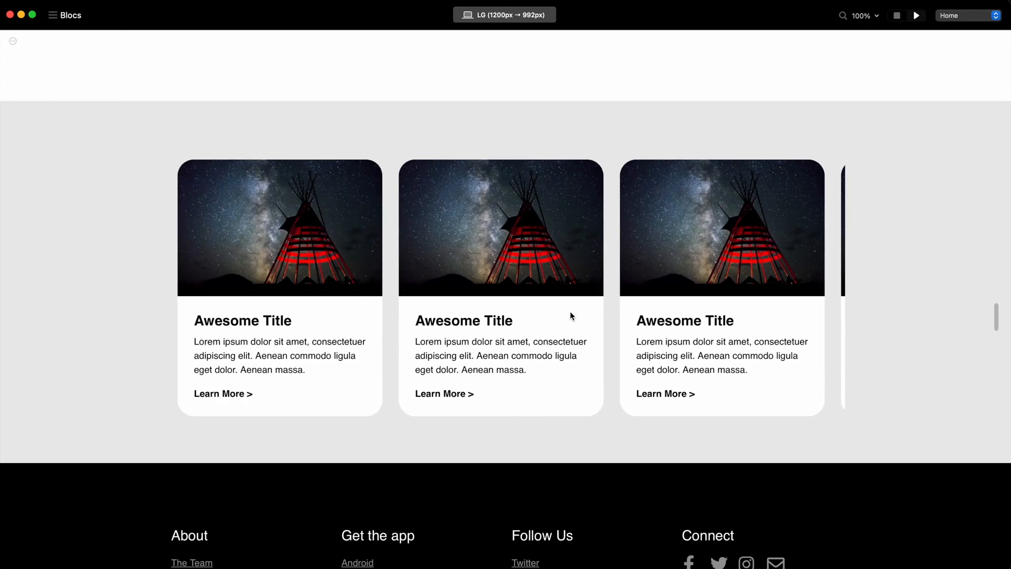
{"action": "scroll", "coordinate": [570, 311], "scroll_direction": "right", "scroll_amount": 5}
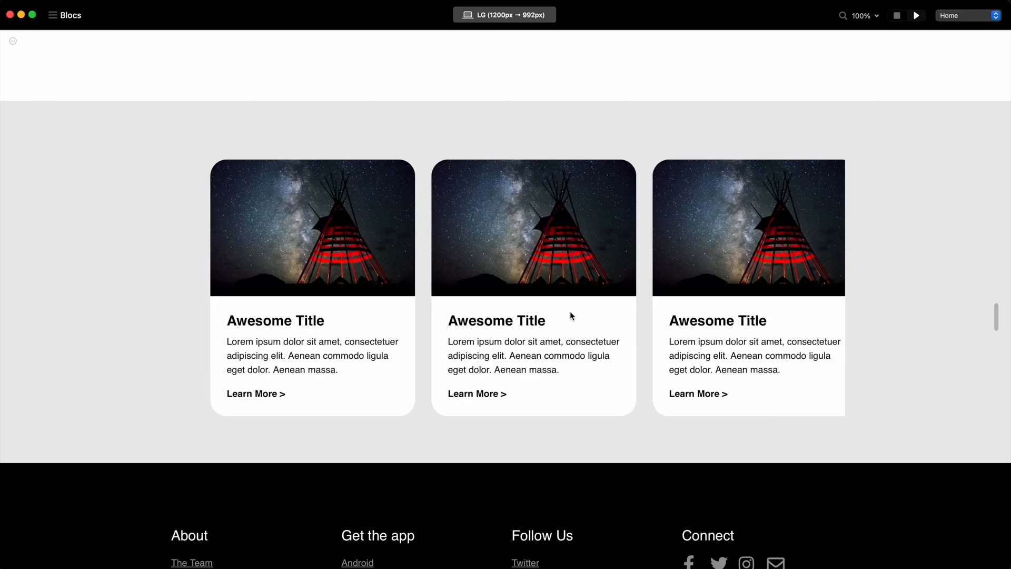
{"action": "scroll", "coordinate": [395, 203], "scroll_direction": "left", "scroll_amount": 3}
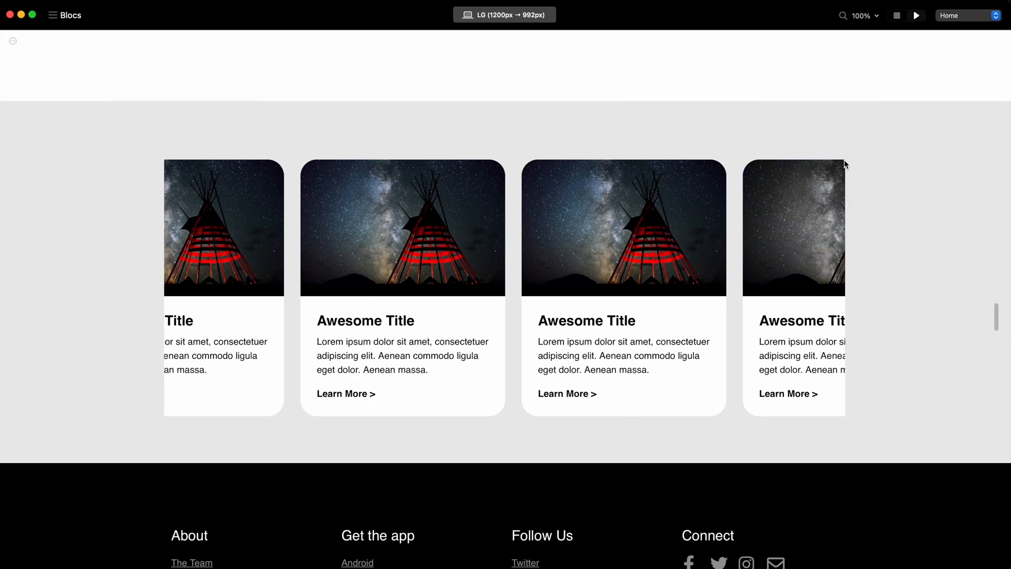
Return to the editor and set the card-bloc bloc's width to full width.
{"action": "left_click", "coordinate": [898, 15]}
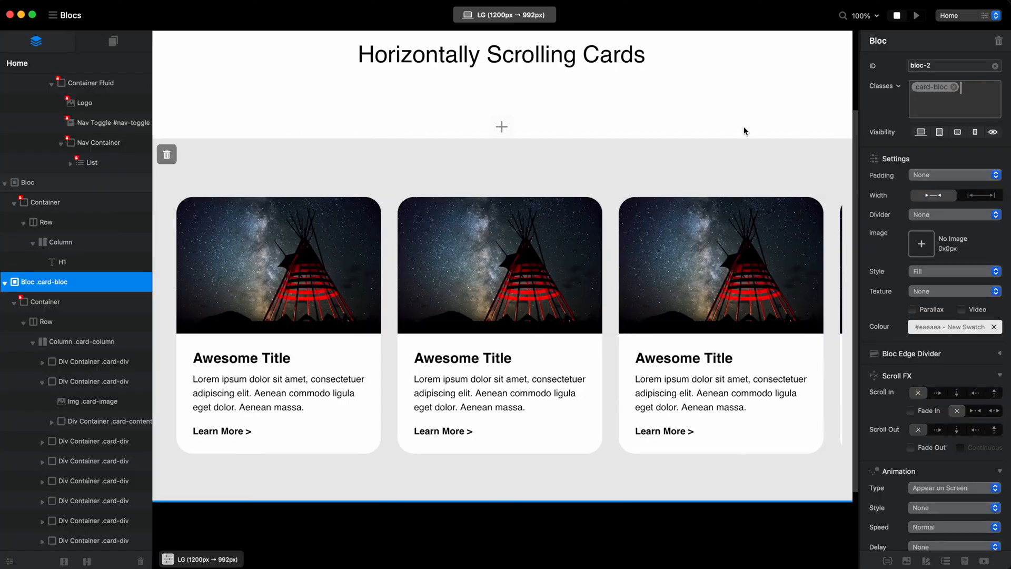
{"action": "left_click", "coordinate": [678, 158]}
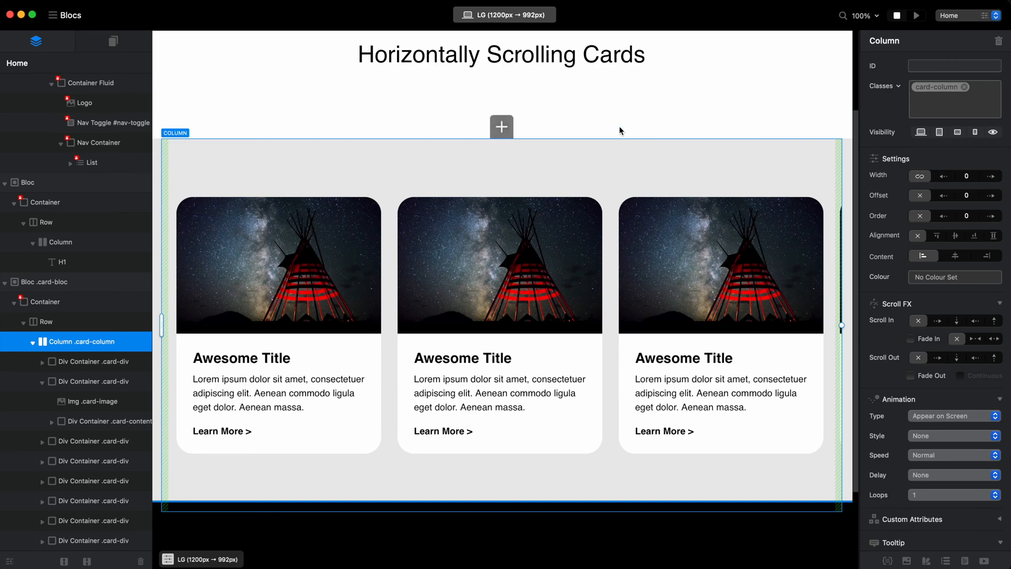
{"action": "left_click", "coordinate": [62, 284]}
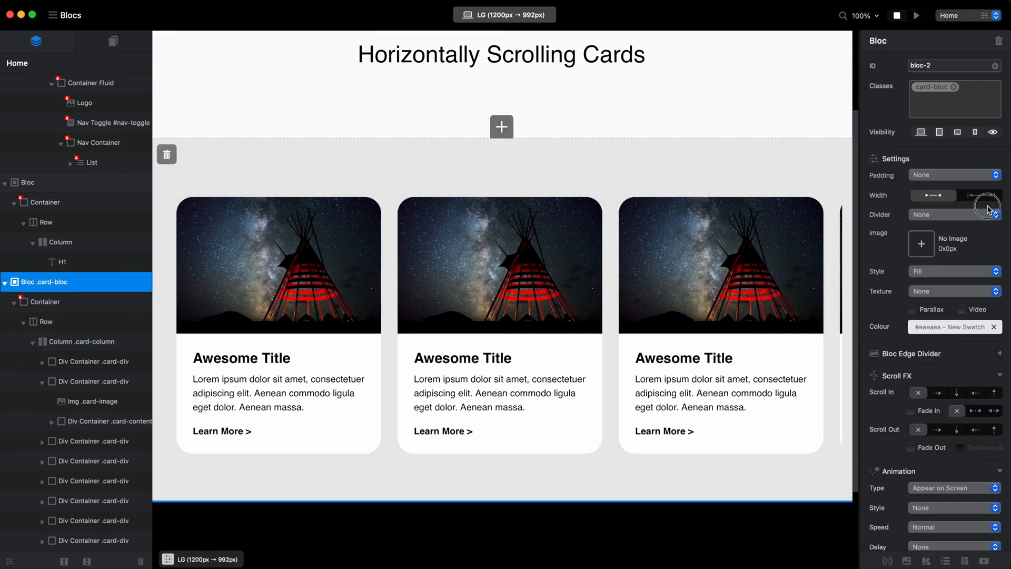
{"action": "left_click", "coordinate": [982, 195]}
Preview the full-width bloc and scroll through the cards to examine how they run to the page's edges.
{"action": "left_click", "coordinate": [917, 15]}
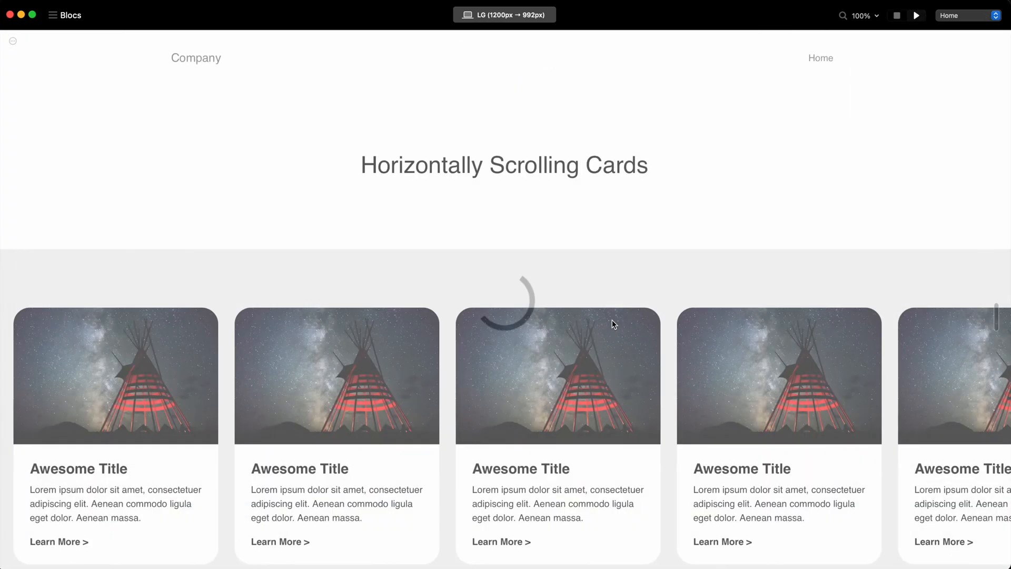
{"action": "scroll", "coordinate": [836, 339], "scroll_direction": "right", "scroll_amount": 3}
{"action": "scroll", "coordinate": [837, 339], "scroll_direction": "left", "scroll_amount": 10}
{"action": "scroll", "coordinate": [837, 339], "scroll_direction": "right", "scroll_amount": 10}
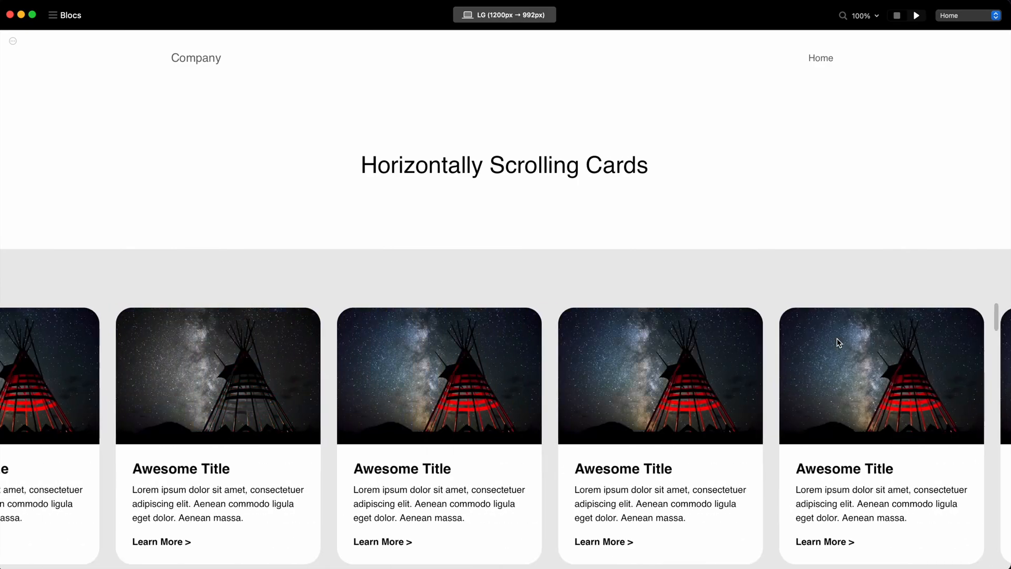
{"action": "scroll", "coordinate": [837, 340], "scroll_direction": "down", "scroll_amount": 3}
{"action": "scroll", "coordinate": [531, 298], "scroll_direction": "left", "scroll_amount": 10}
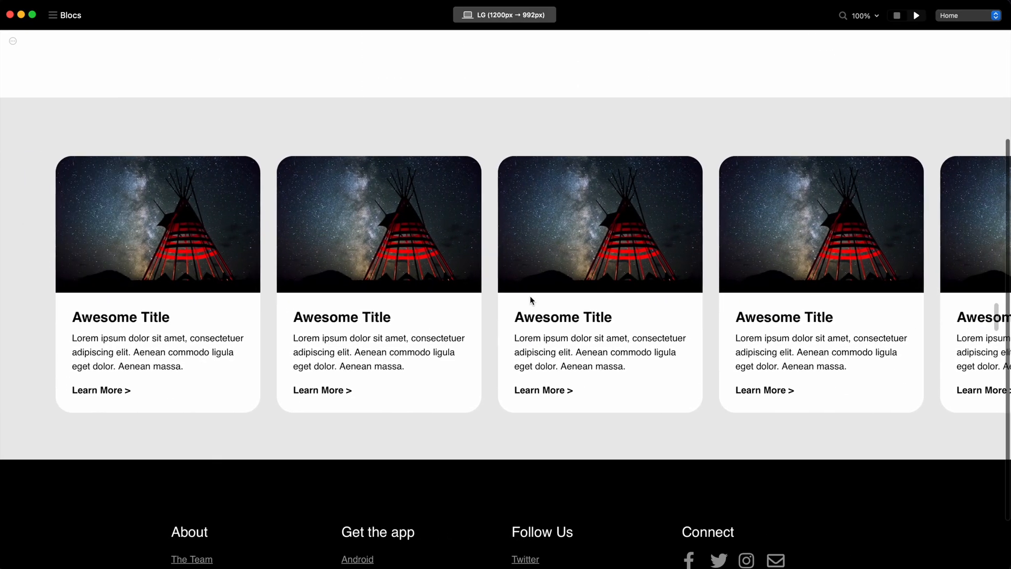
{"action": "scroll", "coordinate": [530, 298], "scroll_direction": "right", "scroll_amount": 10}
{"action": "scroll", "coordinate": [530, 298], "scroll_direction": "left", "scroll_amount": 5}
{"action": "scroll", "coordinate": [520, 303], "scroll_direction": "right", "scroll_amount": 1}
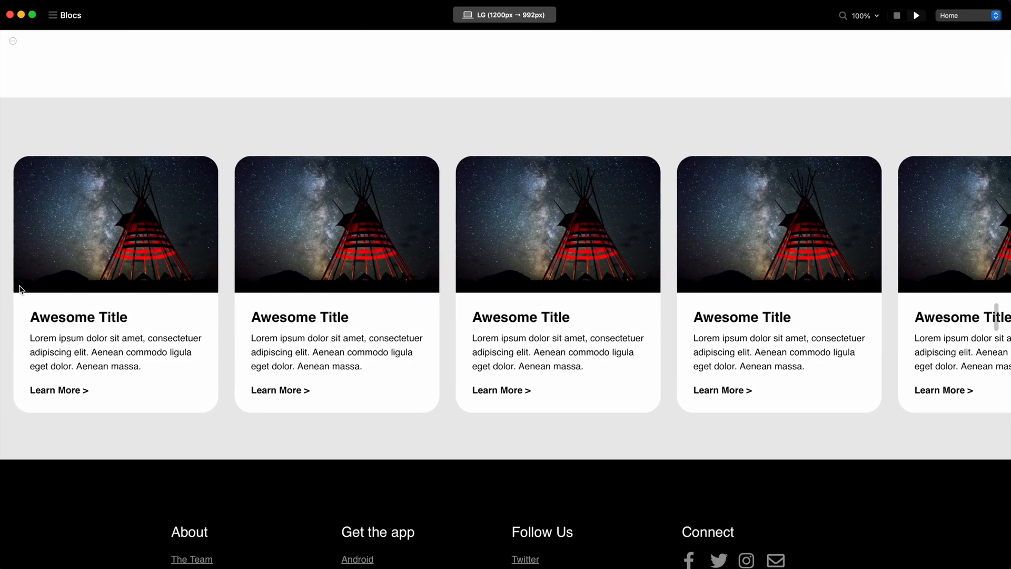
{"action": "scroll", "coordinate": [824, 231], "scroll_direction": "right", "scroll_amount": 5}
{"action": "scroll", "coordinate": [823, 231], "scroll_direction": "left", "scroll_amount": 5}
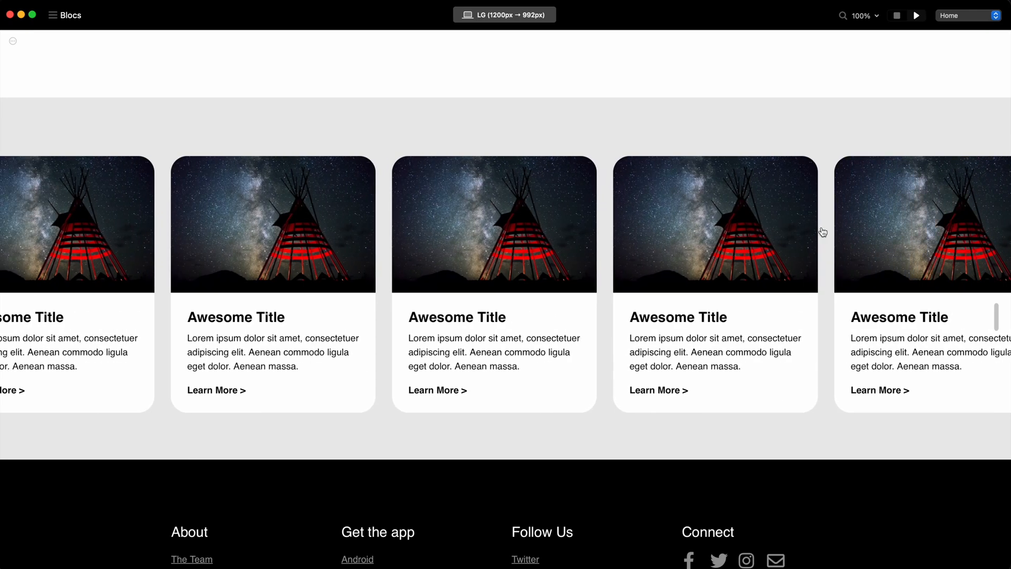
{"action": "scroll", "coordinate": [823, 231], "scroll_direction": "right", "scroll_amount": 3}
{"action": "scroll", "coordinate": [823, 231], "scroll_direction": "right", "scroll_amount": 5}
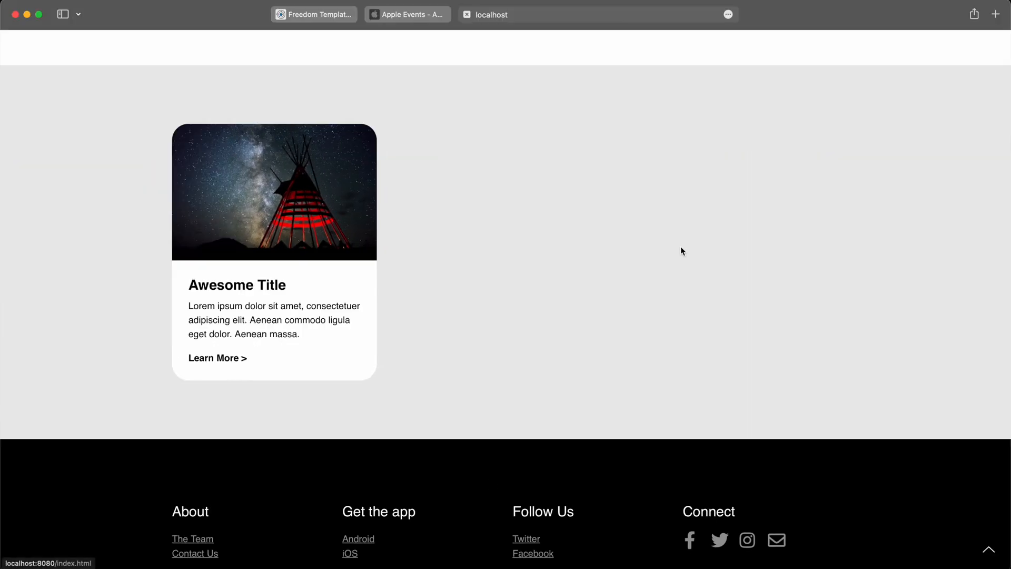
Switch to the Apple Events page in Safari and examine how its row of event cards scrolls and aligns.
{"action": "left_click", "coordinate": [416, 14]}
{"action": "scroll", "coordinate": [607, 201], "scroll_direction": "right", "scroll_amount": 8}
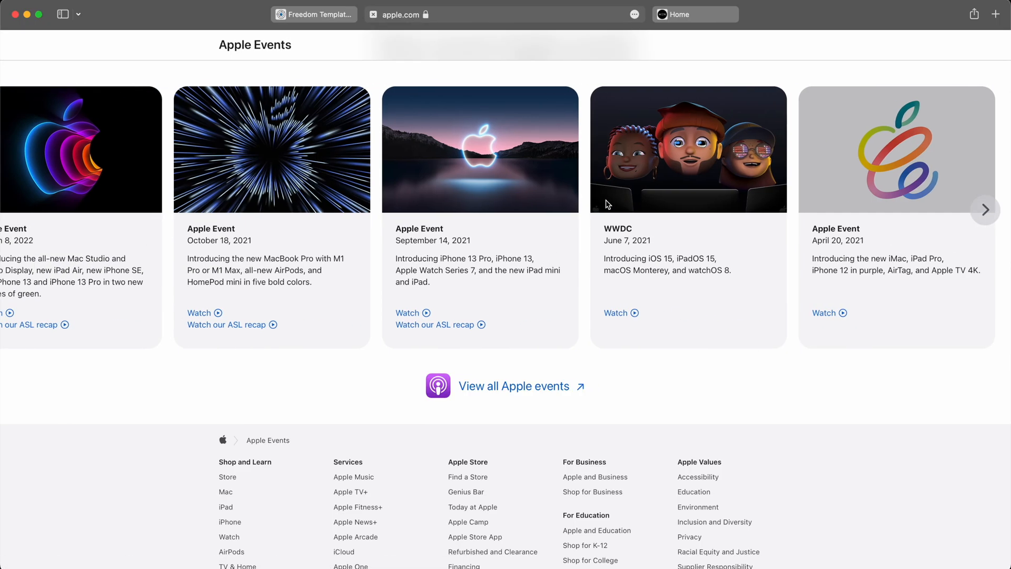
{"action": "scroll", "coordinate": [607, 201], "scroll_direction": "left", "scroll_amount": 10}
{"action": "scroll", "coordinate": [118, 296], "scroll_direction": "up", "scroll_amount": 4}
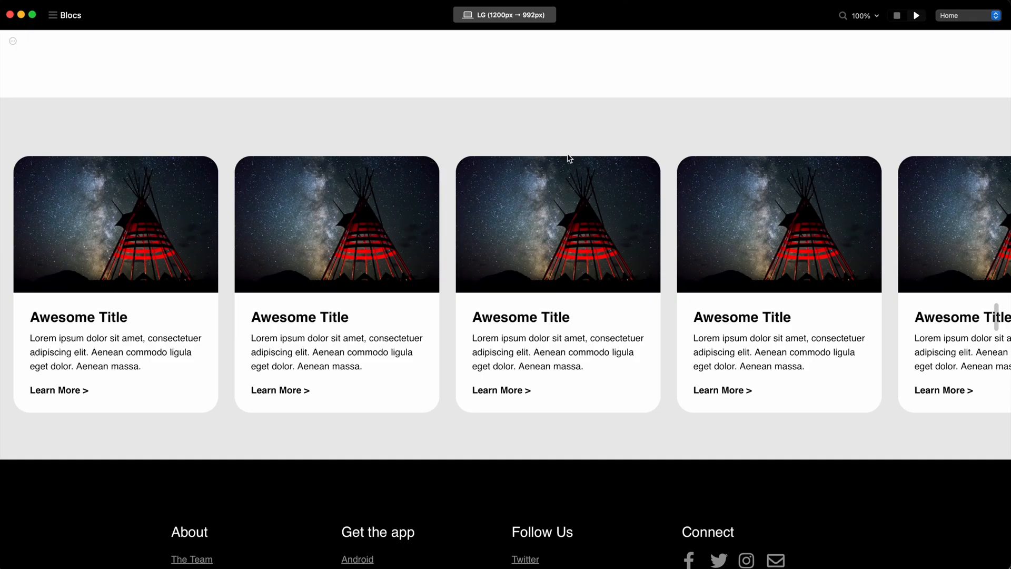
{"action": "scroll", "coordinate": [650, 248], "scroll_direction": "down", "scroll_amount": 1}
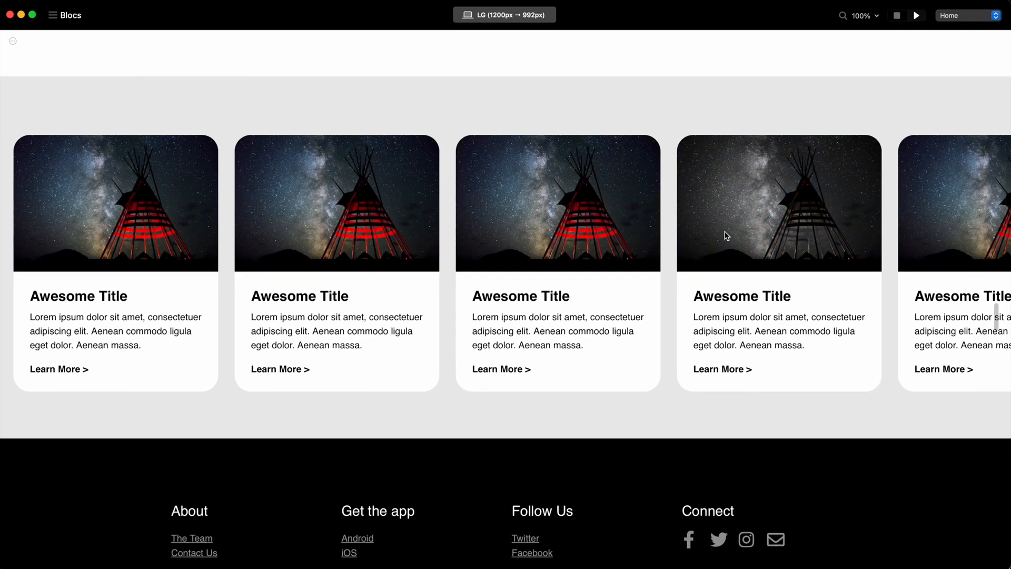
Return to Blocs, set the card-bloc bloc's width back to the contained layout and check it in the preview.
{"action": "left_click", "coordinate": [902, 20]}
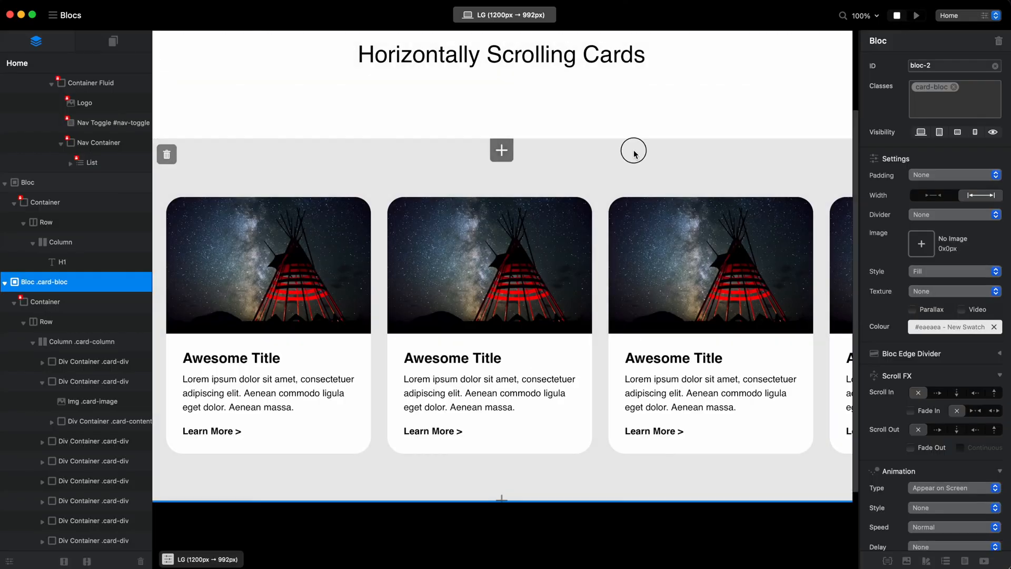
{"action": "left_click", "coordinate": [671, 148]}
{"action": "left_click", "coordinate": [112, 284]}
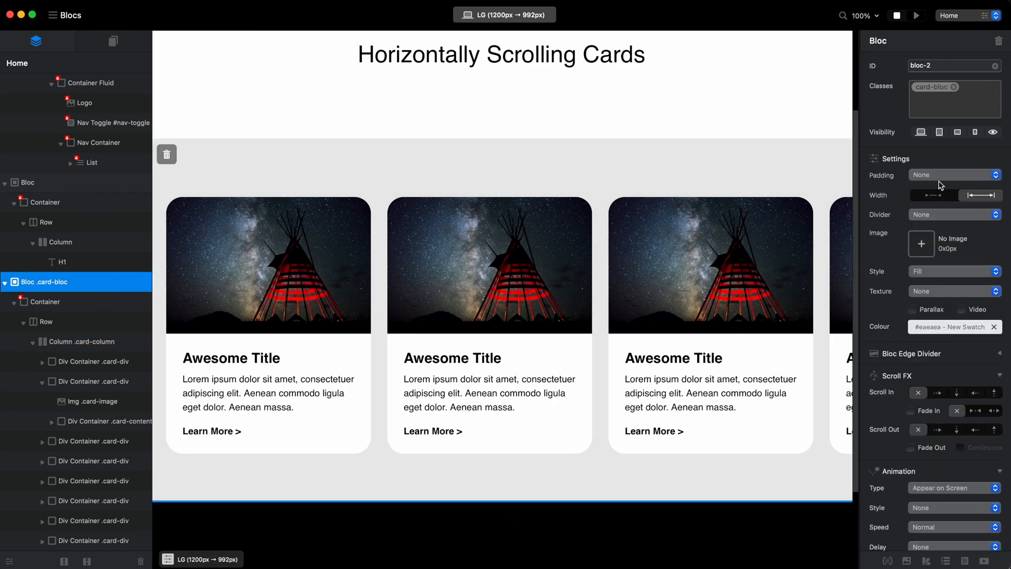
{"action": "left_click", "coordinate": [933, 196]}
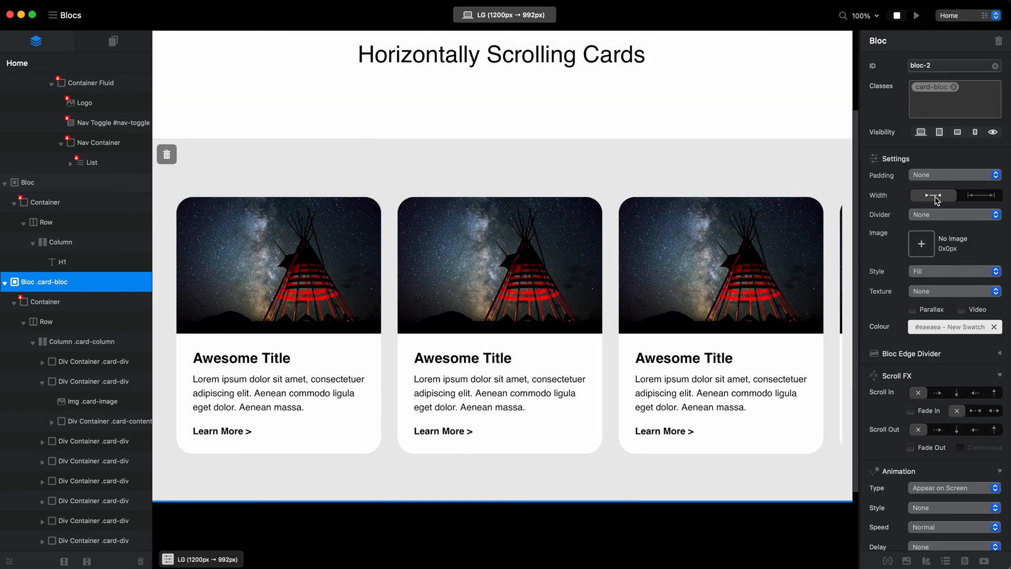
{"action": "left_click", "coordinate": [917, 15]}
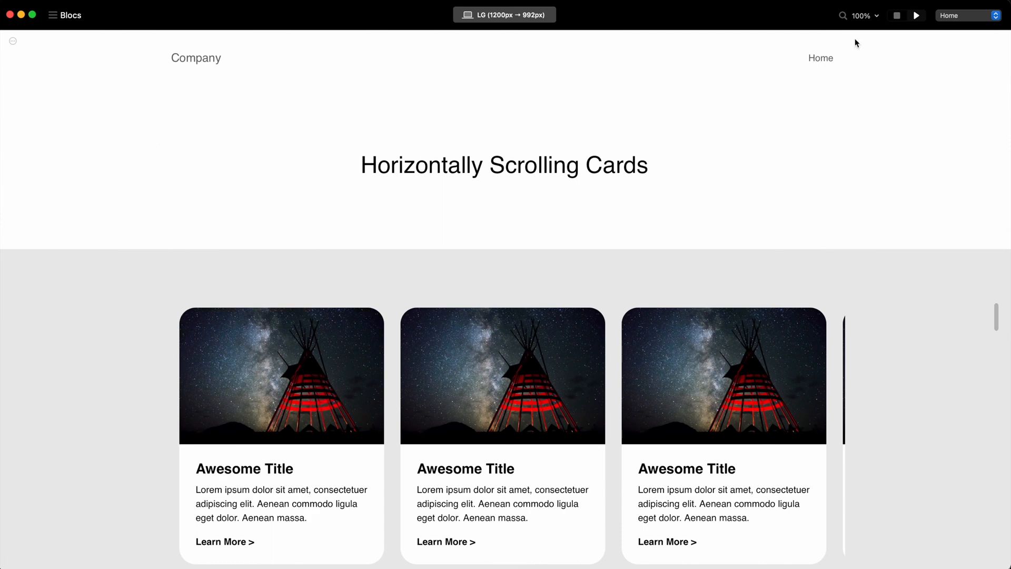
{"action": "left_click", "coordinate": [898, 12]}
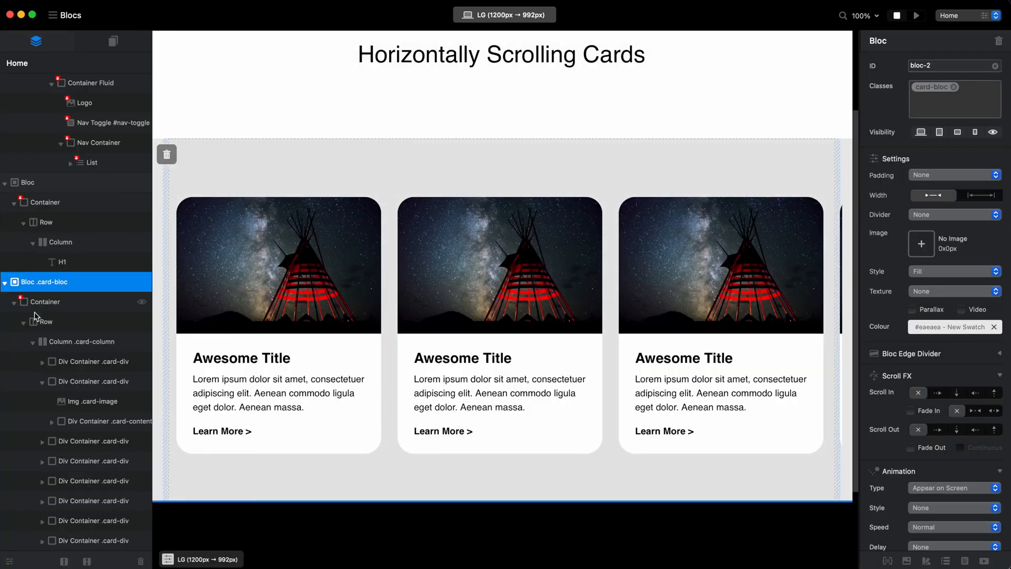
Set the card-column class's minimum width to 100 vw in the Class Editor.
{"action": "left_click", "coordinate": [67, 341]}
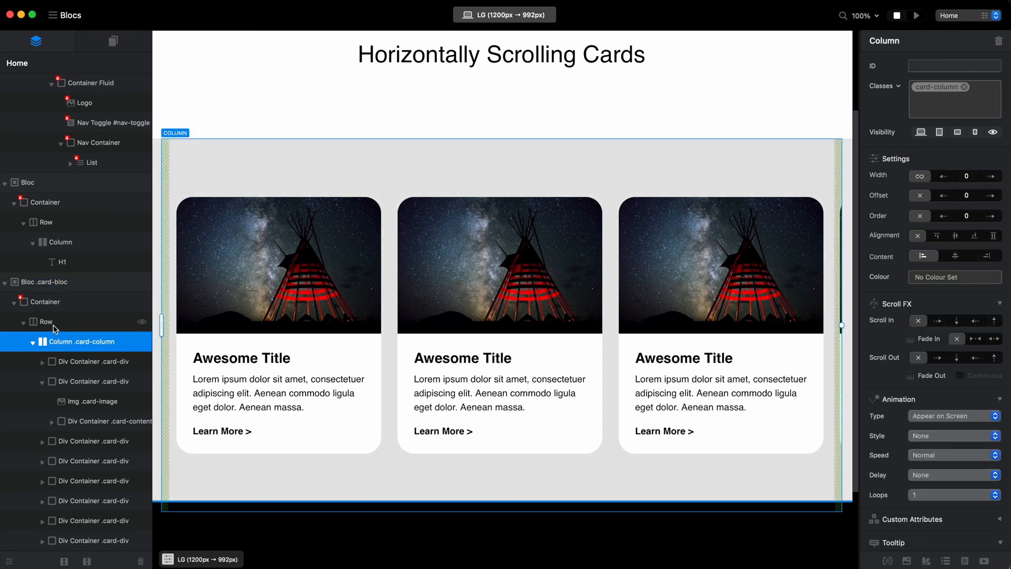
{"action": "left_click", "coordinate": [939, 87]}
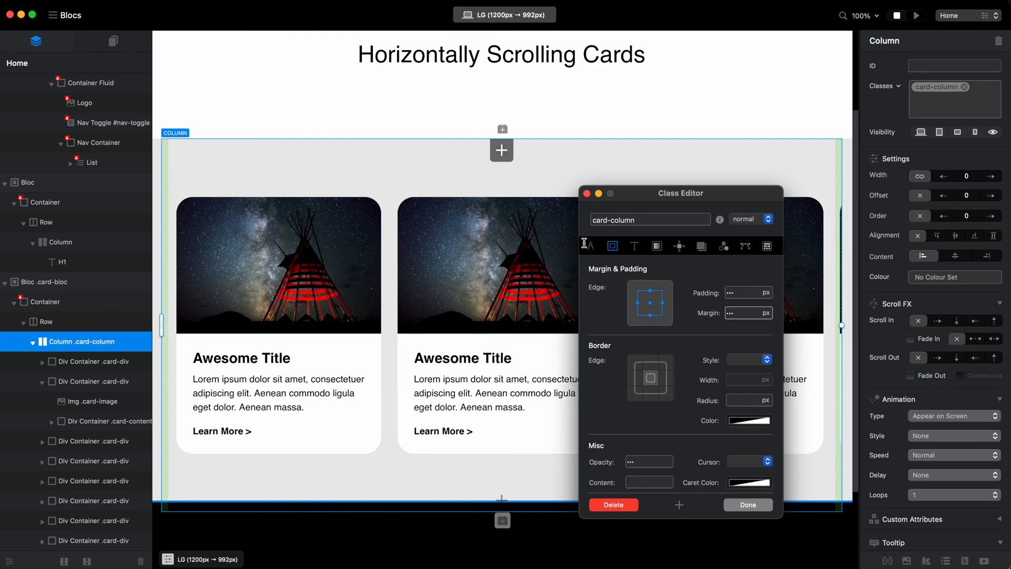
{"action": "left_click", "coordinate": [588, 245]}
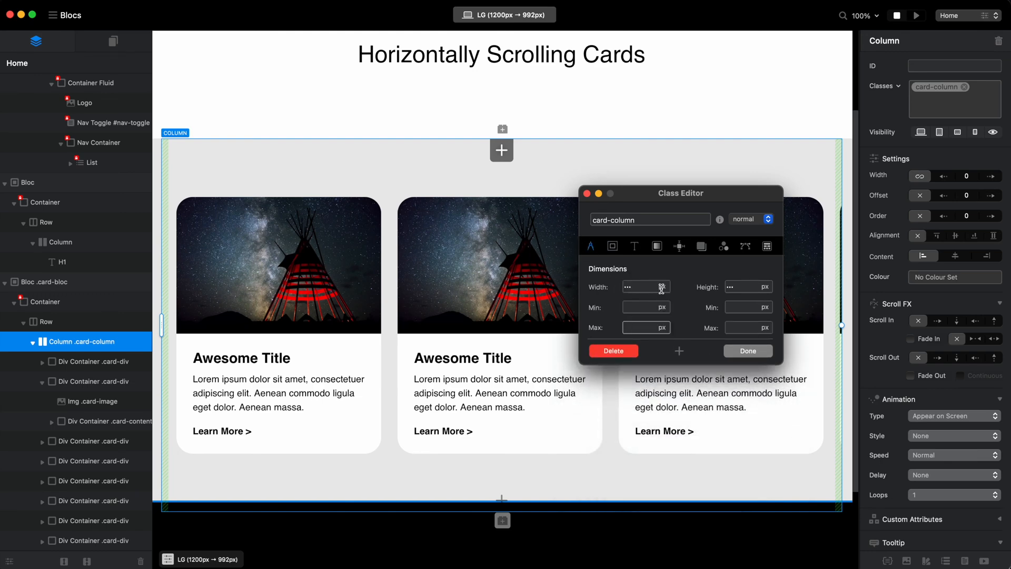
{"action": "left_click", "coordinate": [662, 307]}
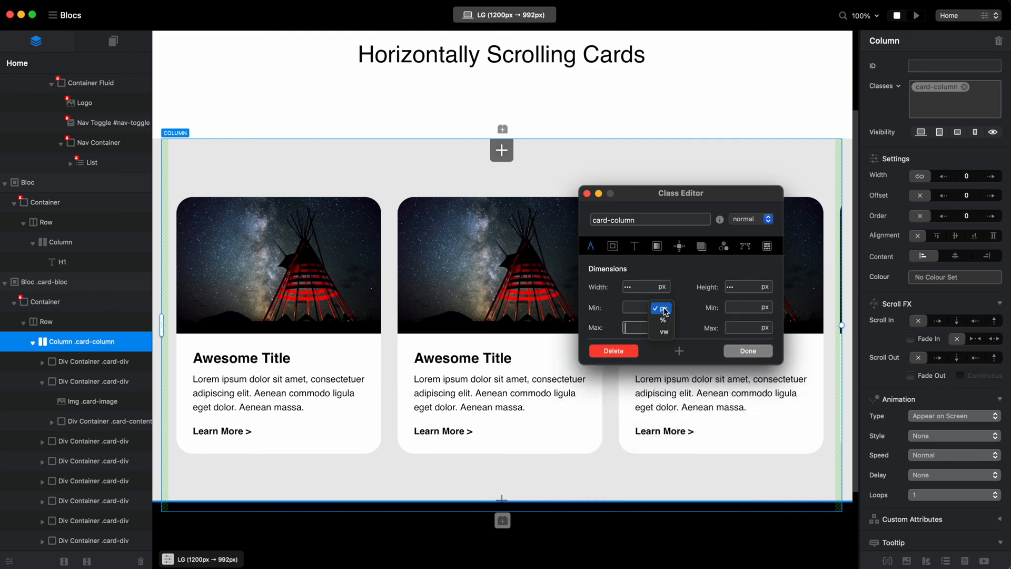
{"action": "left_click", "coordinate": [665, 331]}
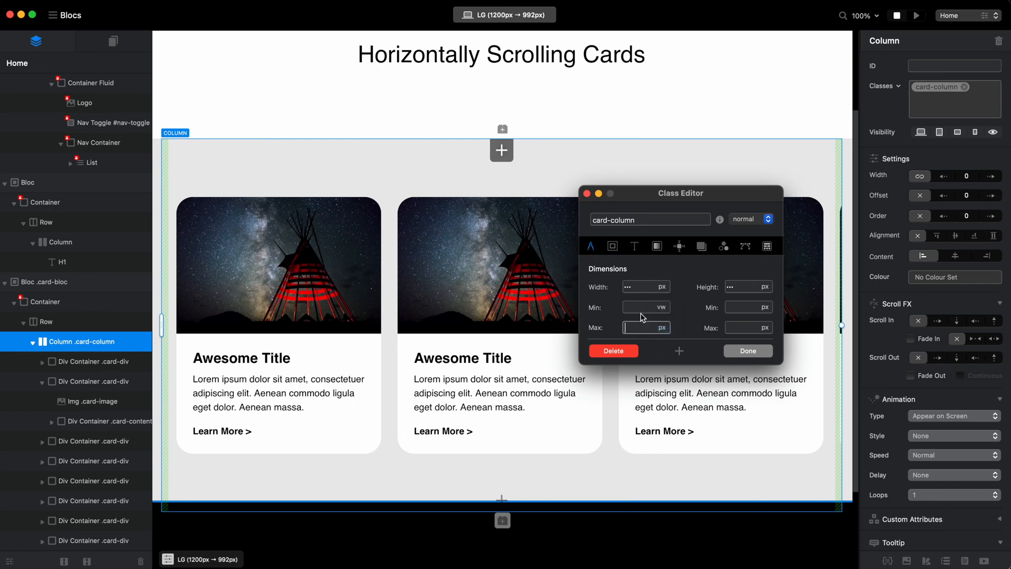
{"action": "left_click", "coordinate": [641, 310]}
{"action": "type", "text": "100"}
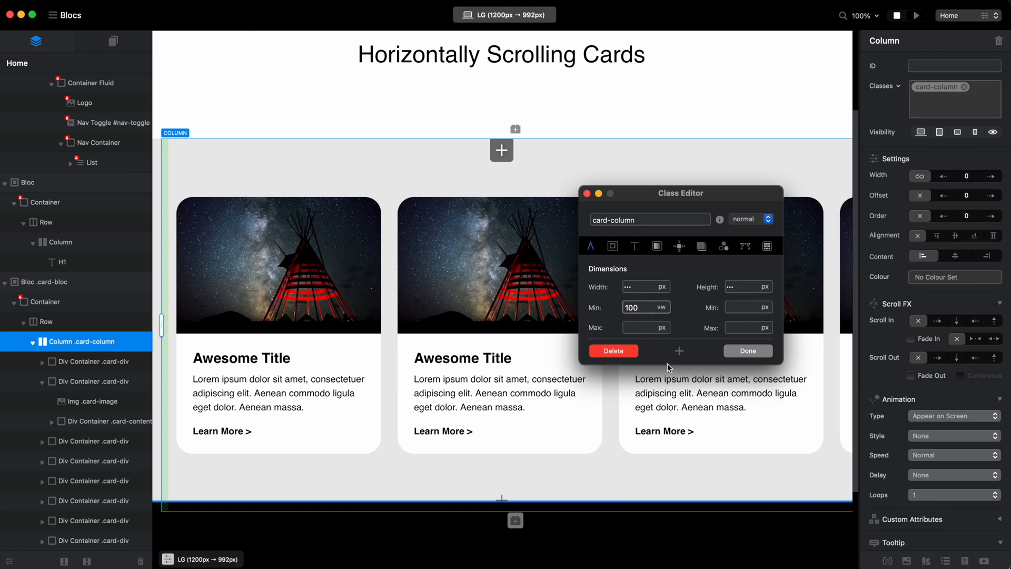
{"action": "left_click", "coordinate": [760, 350]}
Preview the page and scroll the cards sideways to examine how the widened column starts and ends, returning to the editor.
{"action": "left_click", "coordinate": [917, 16]}
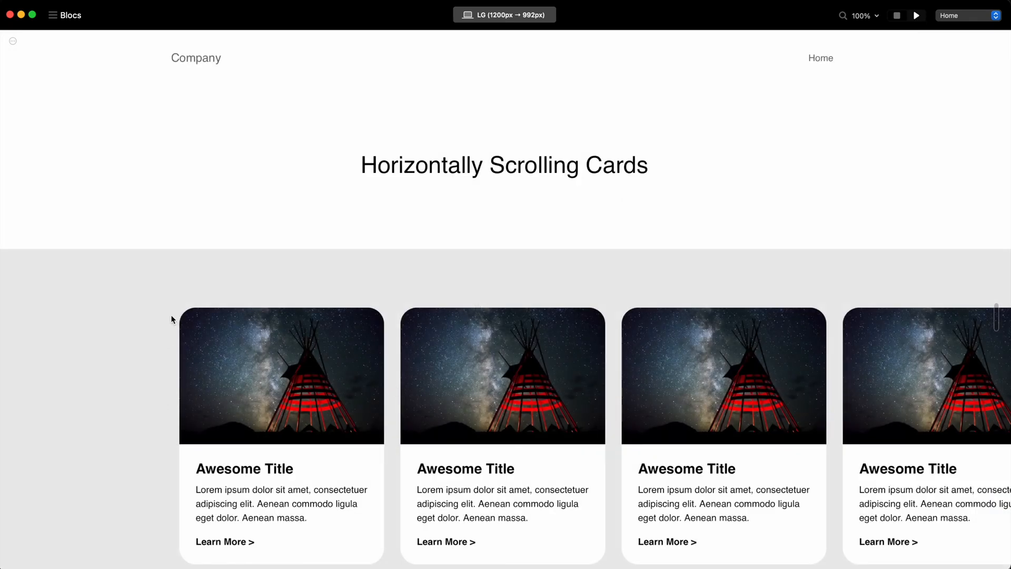
{"action": "scroll", "coordinate": [171, 319], "scroll_direction": "down", "scroll_amount": 2}
{"action": "scroll", "coordinate": [211, 179], "scroll_direction": "up", "scroll_amount": 2}
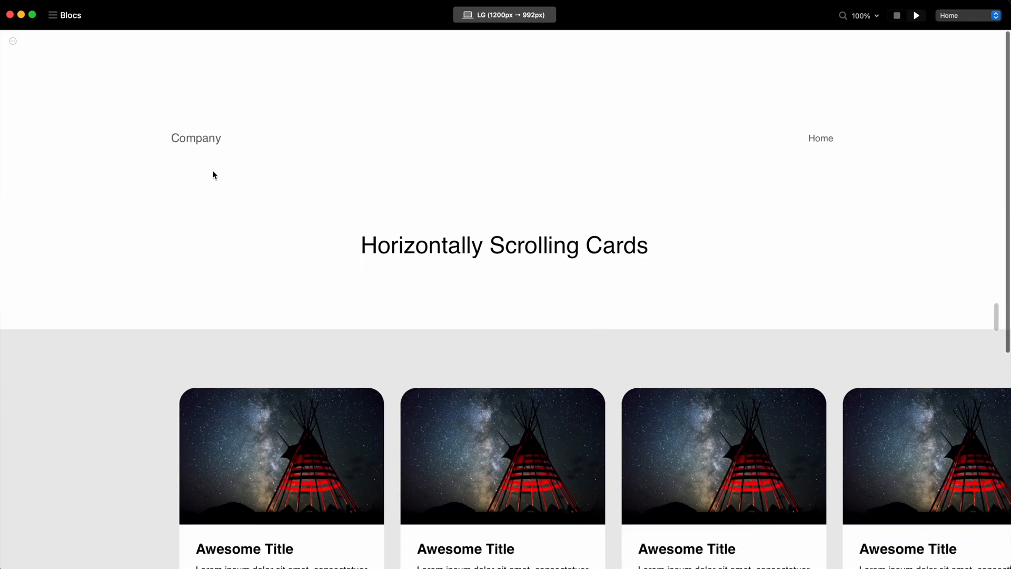
{"action": "scroll", "coordinate": [426, 213], "scroll_direction": "down", "scroll_amount": 2}
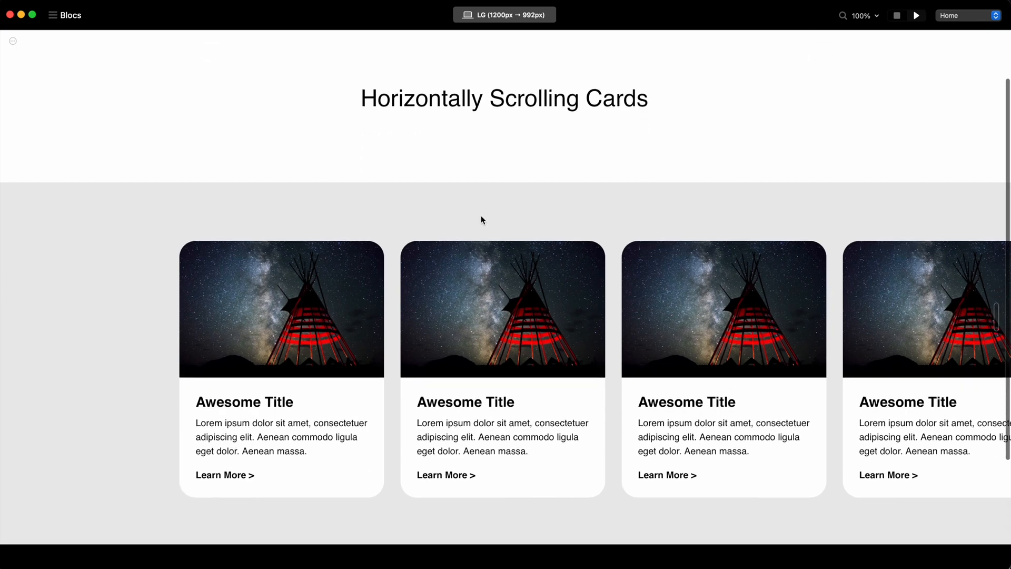
{"action": "scroll", "coordinate": [893, 351], "scroll_direction": "right", "scroll_amount": 5}
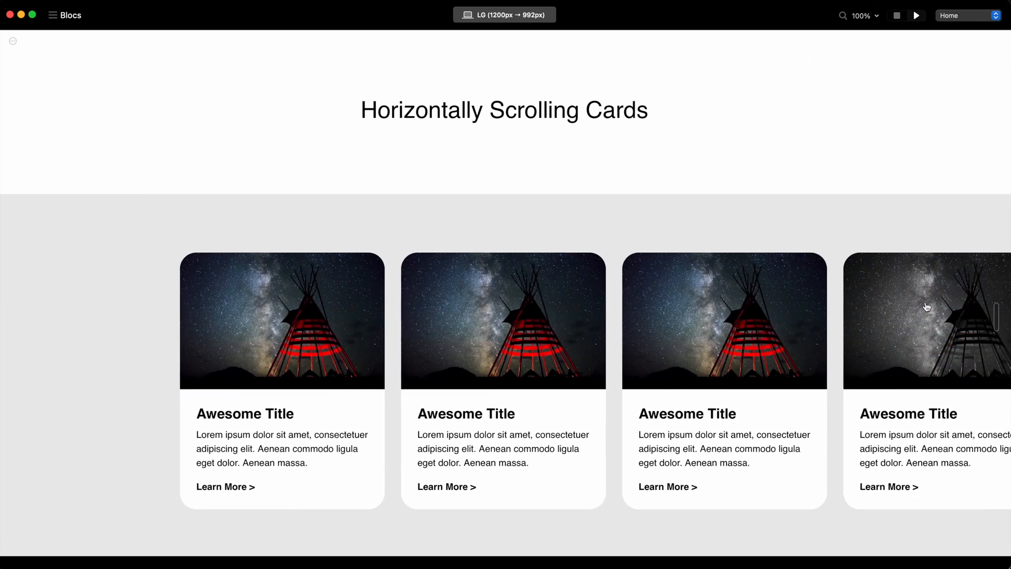
{"action": "scroll", "coordinate": [852, 333], "scroll_direction": "right", "scroll_amount": 3}
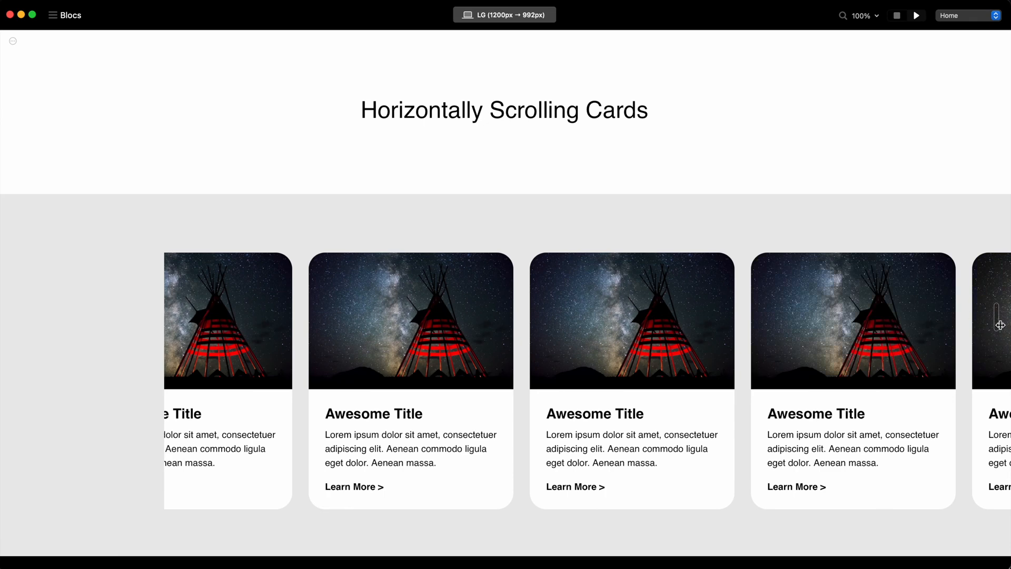
{"action": "left_click", "coordinate": [897, 15]}
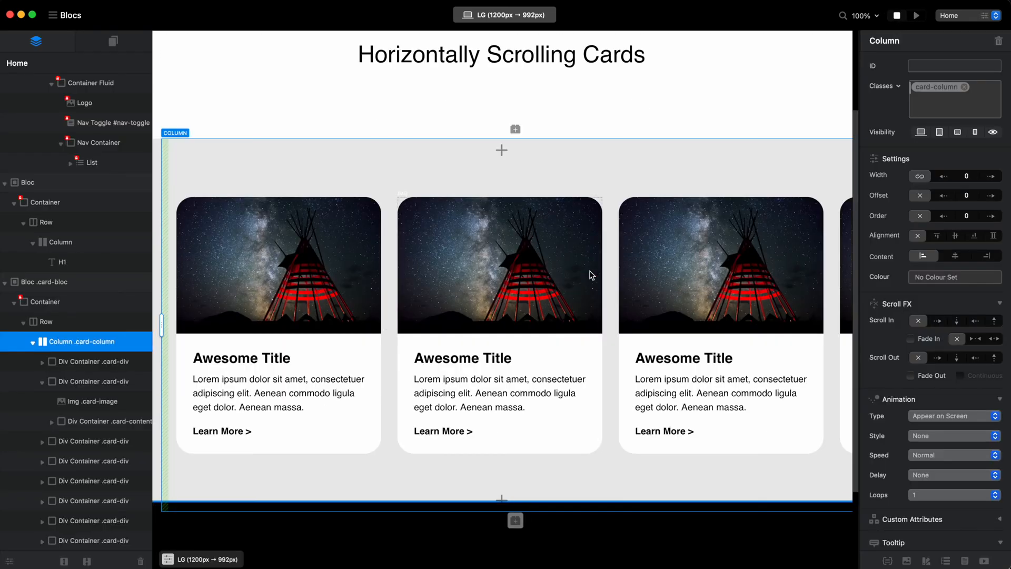
Duplicate the first card container in the card-column and delete all the content inside the first copy.
{"action": "scroll", "coordinate": [591, 274], "scroll_direction": "right", "scroll_amount": 2}
{"action": "scroll", "coordinate": [590, 276], "scroll_direction": "left", "scroll_amount": 2}
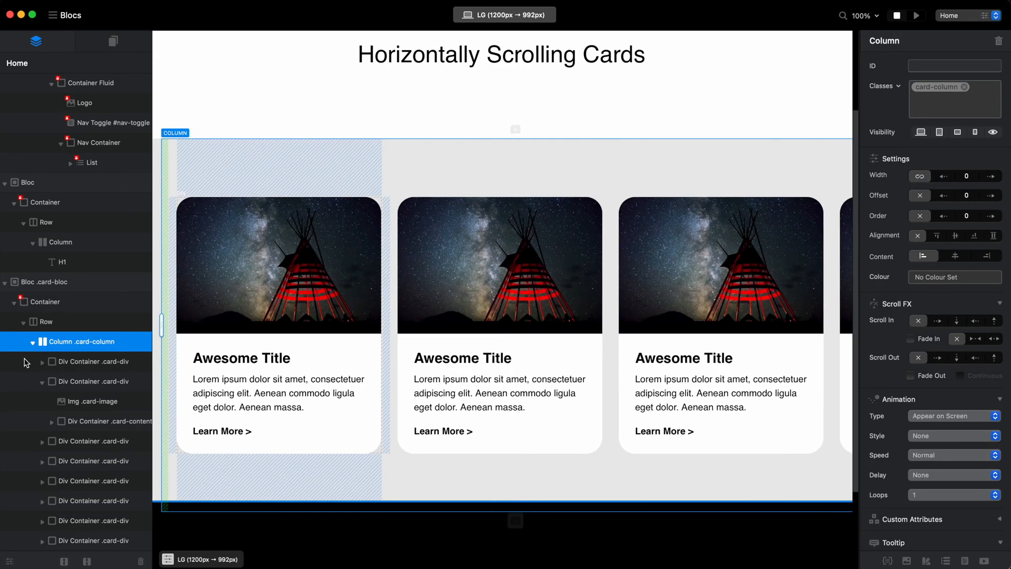
{"action": "left_click", "coordinate": [43, 382]}
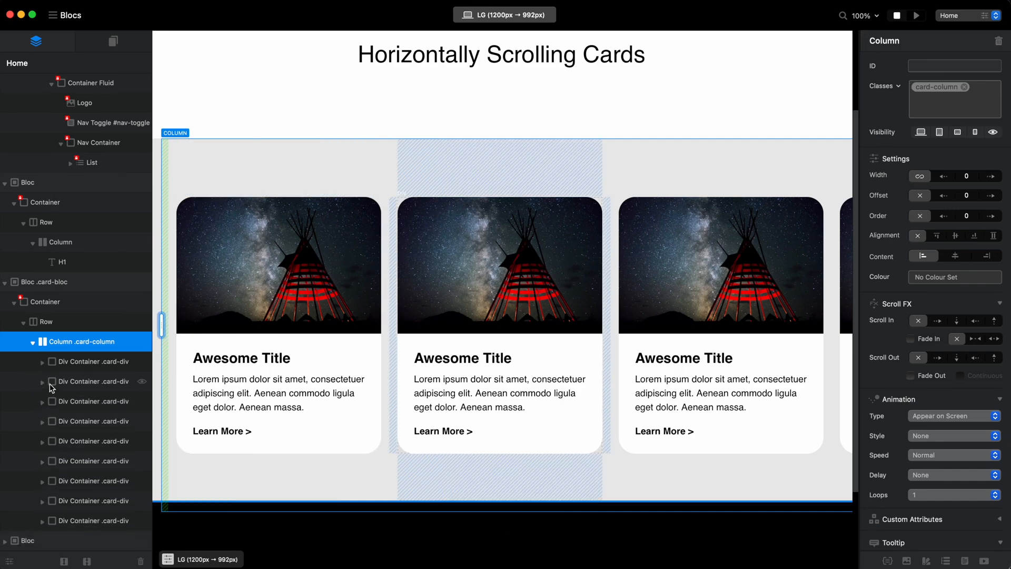
{"action": "left_click", "coordinate": [77, 361]}
{"action": "key", "text": "super+d"}
{"action": "left_click", "coordinate": [294, 283]}
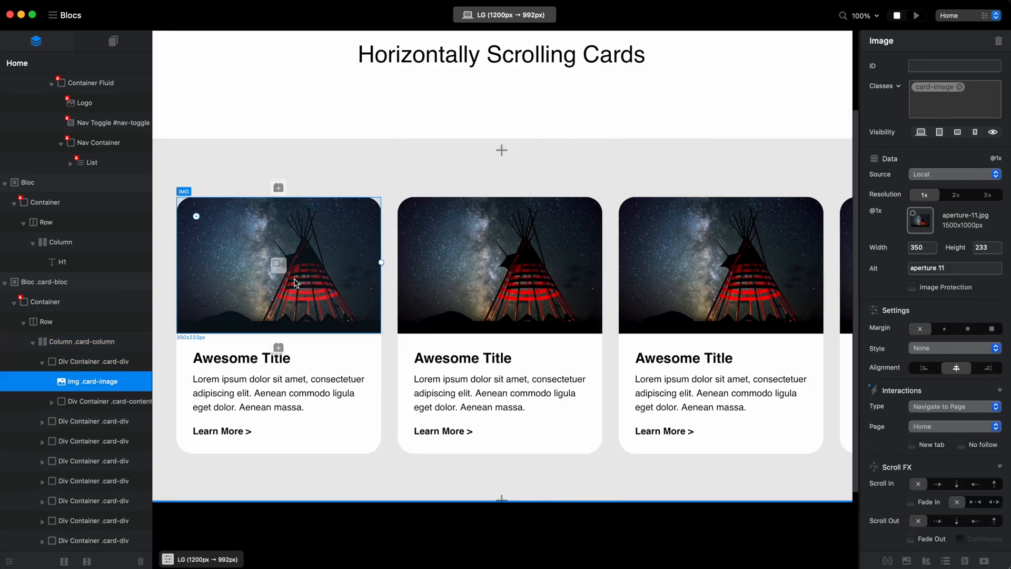
{"action": "key", "text": "Delete"}
{"action": "key", "text": "Delete"}
{"action": "key", "text": "Delete"}
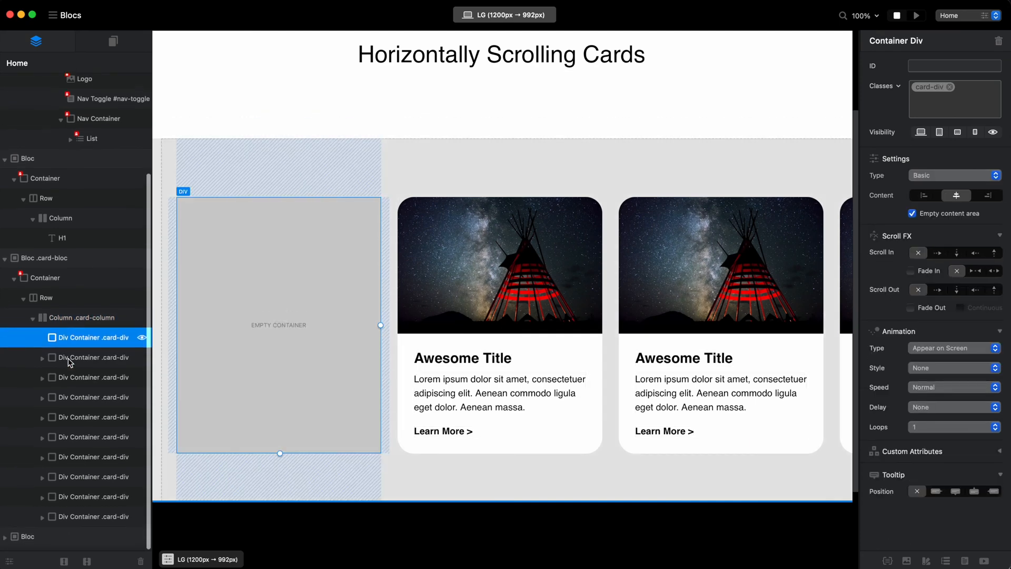
Move the empty card-div container to the end of the card-column.
{"action": "scroll", "coordinate": [68, 354], "scroll_direction": "down", "scroll_amount": 1}
{"action": "left_click", "coordinate": [61, 342]}
{"action": "left_click_drag", "start_coordinate": [61, 342], "coordinate": [38, 520]}
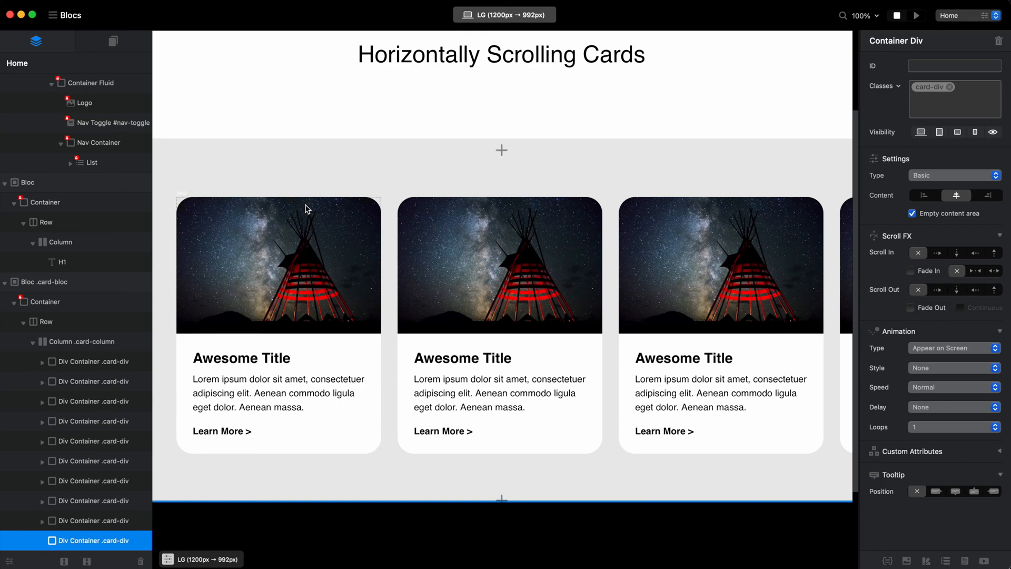
Preview how the row ends, add two more copies of the empty card-div container at its end, and return to the editor.
{"action": "left_click", "coordinate": [917, 17]}
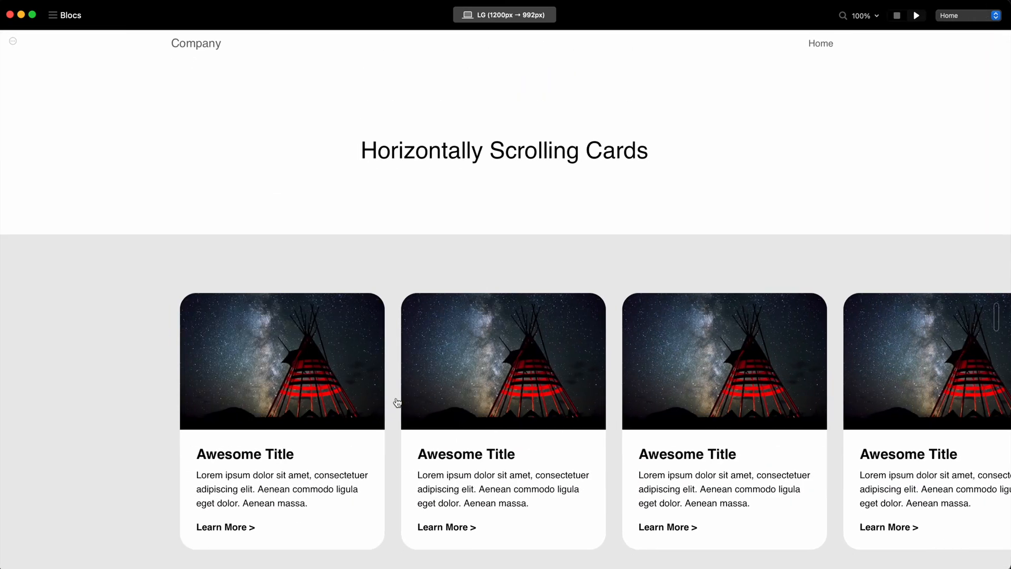
{"action": "scroll", "coordinate": [564, 384], "scroll_direction": "right", "scroll_amount": 3}
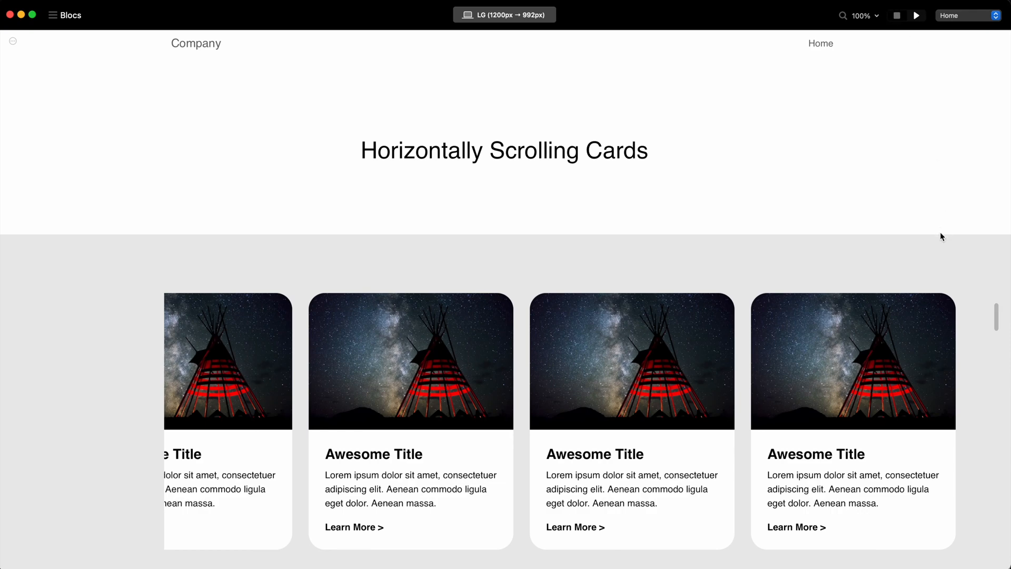
{"action": "left_click", "coordinate": [897, 15]}
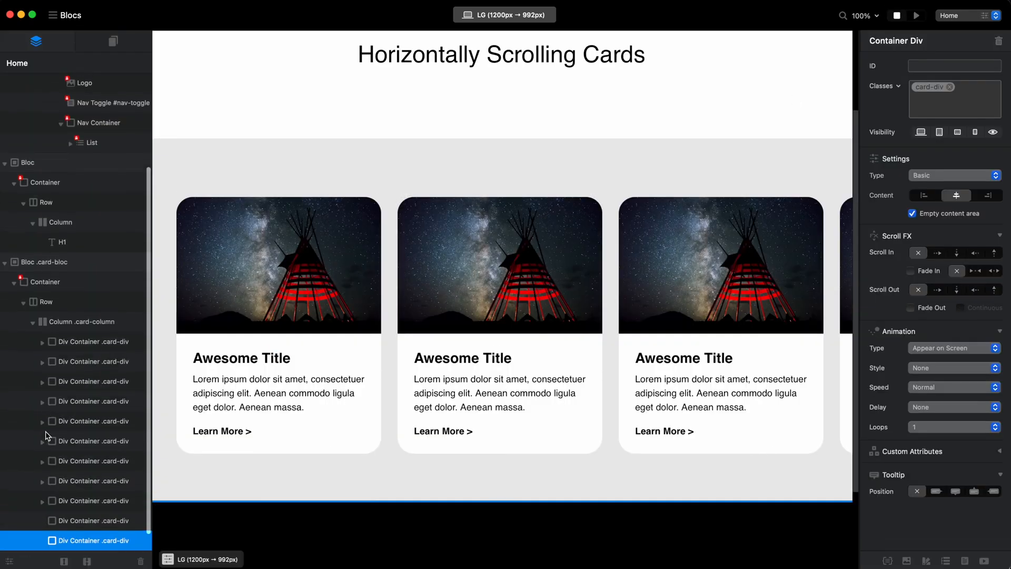
{"action": "left_click", "coordinate": [917, 15]}
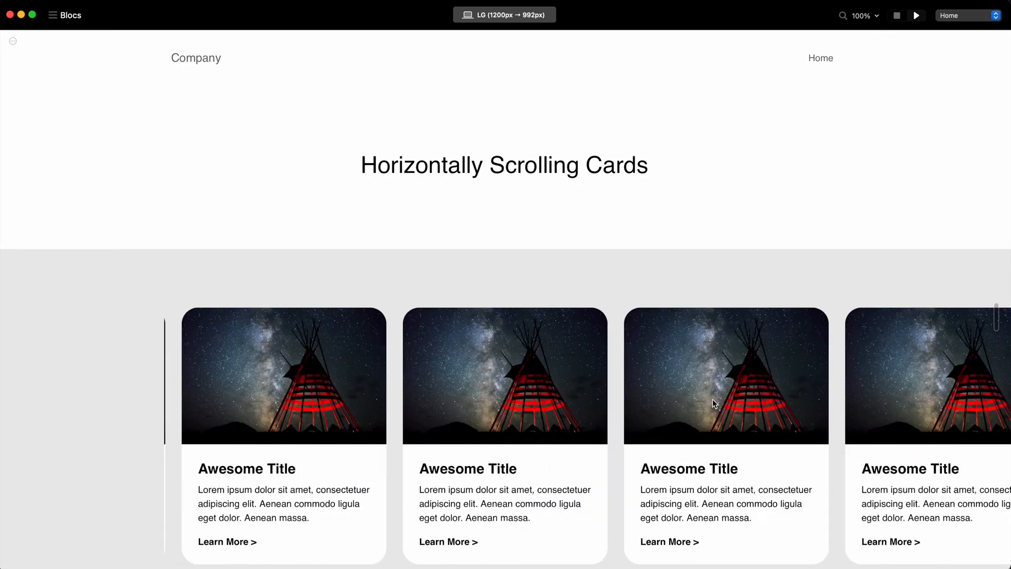
{"action": "left_click", "coordinate": [898, 15]}
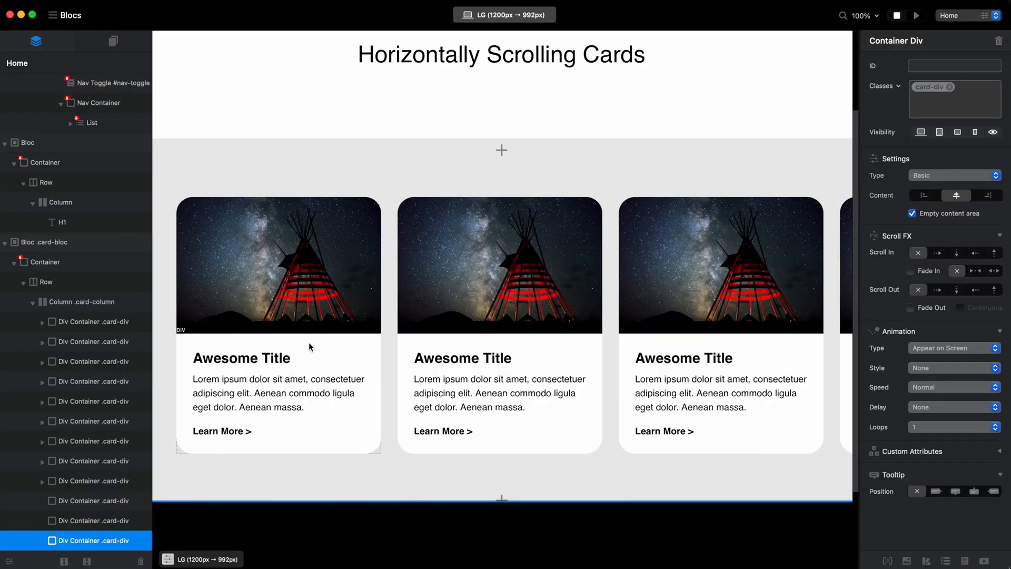
Switch to Safari and scroll the Apple Events cards back and forth to compare how they run past both page edges.
{"action": "scroll", "coordinate": [261, 250], "scroll_direction": "down", "scroll_amount": 1}
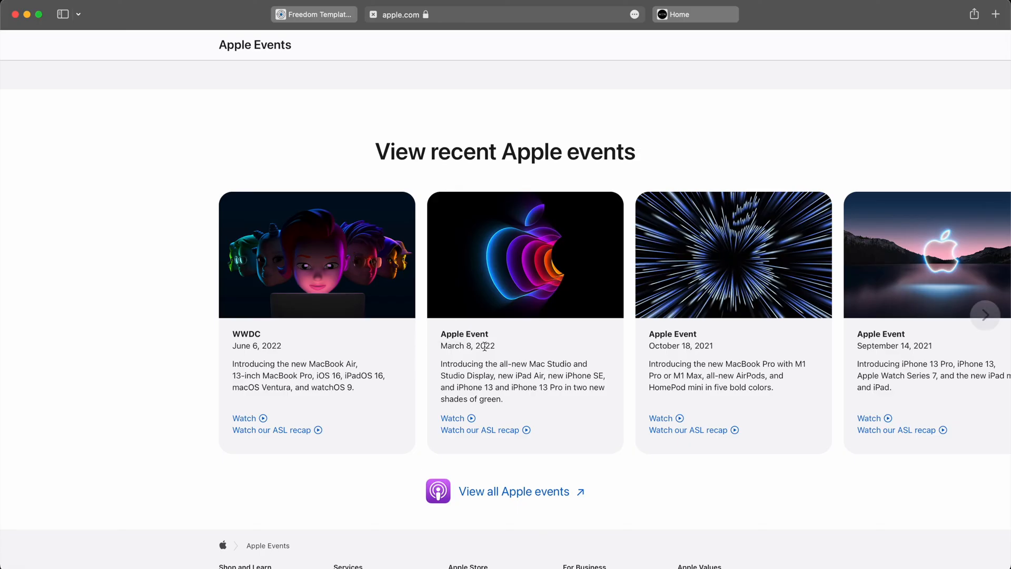
{"action": "scroll", "coordinate": [484, 345], "scroll_direction": "right", "scroll_amount": 5}
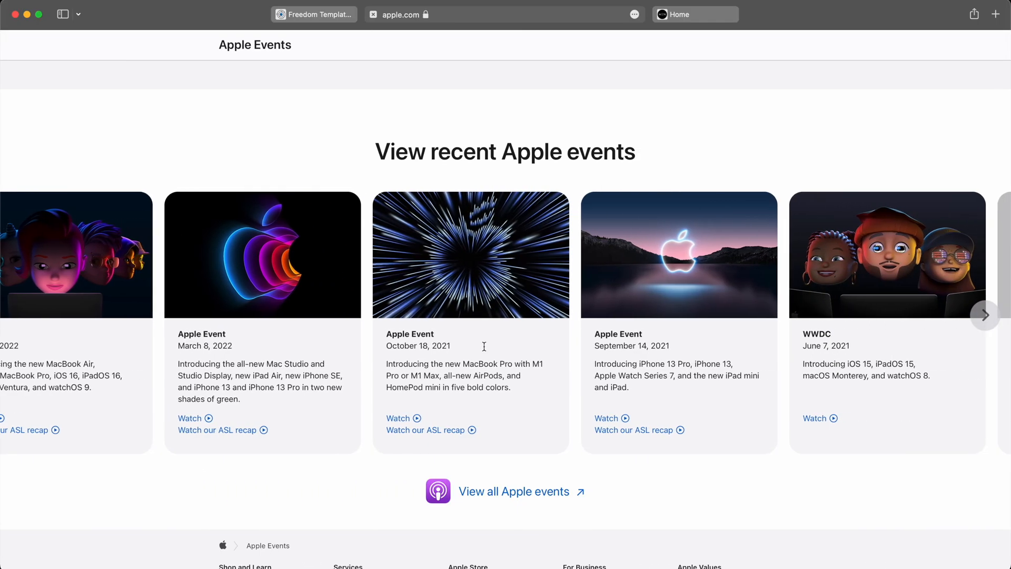
{"action": "scroll", "coordinate": [484, 346], "scroll_direction": "left", "scroll_amount": 5}
{"action": "scroll", "coordinate": [484, 346], "scroll_direction": "right", "scroll_amount": 8}
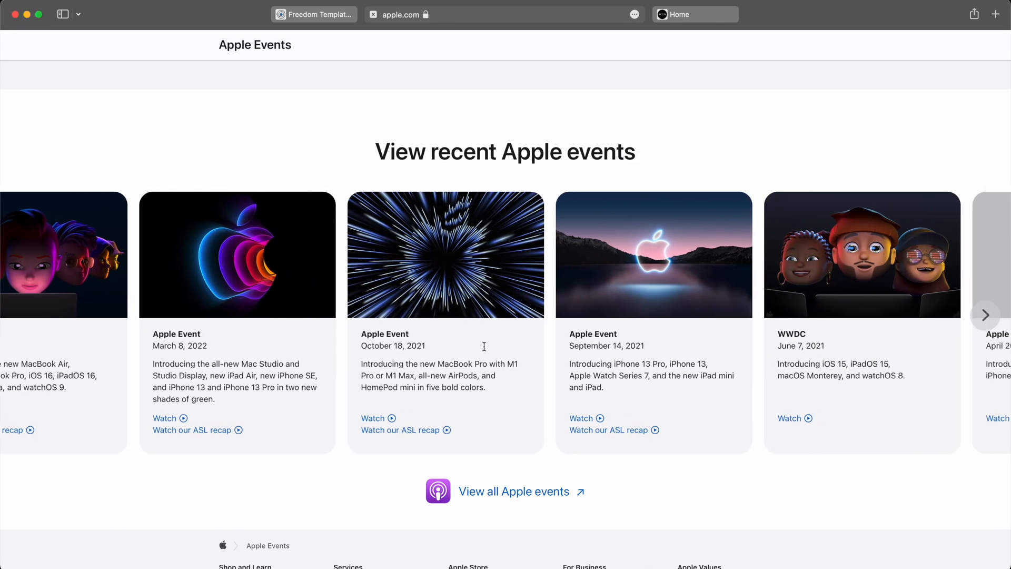
{"action": "scroll", "coordinate": [484, 346], "scroll_direction": "left", "scroll_amount": 8}
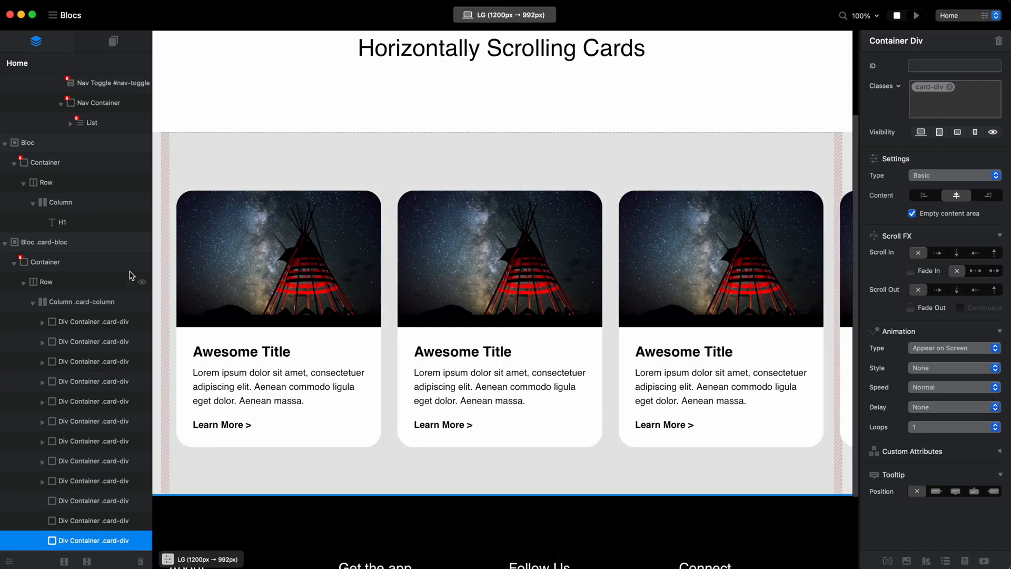
Switch back to Blocs, set the card-bloc bloc to full width, and move an empty card-div container to the start of the card-column.
{"action": "left_click", "coordinate": [104, 246]}
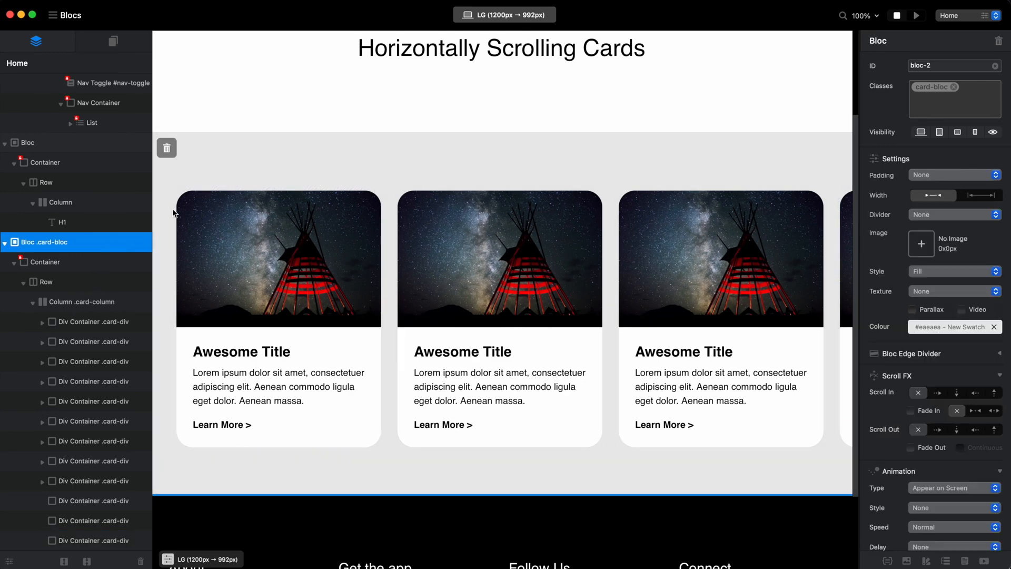
{"action": "left_click", "coordinate": [982, 197]}
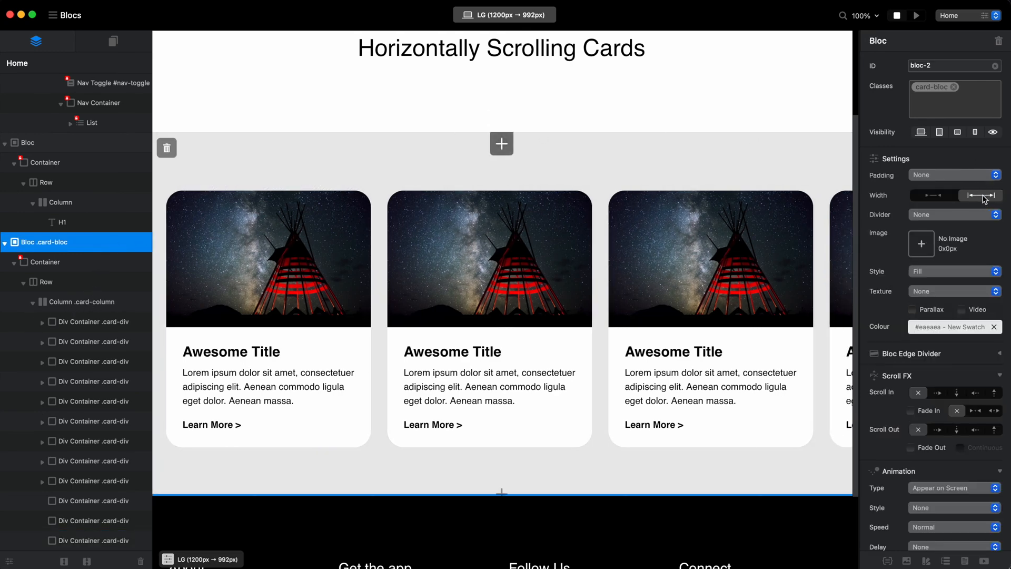
{"action": "left_click", "coordinate": [55, 465]}
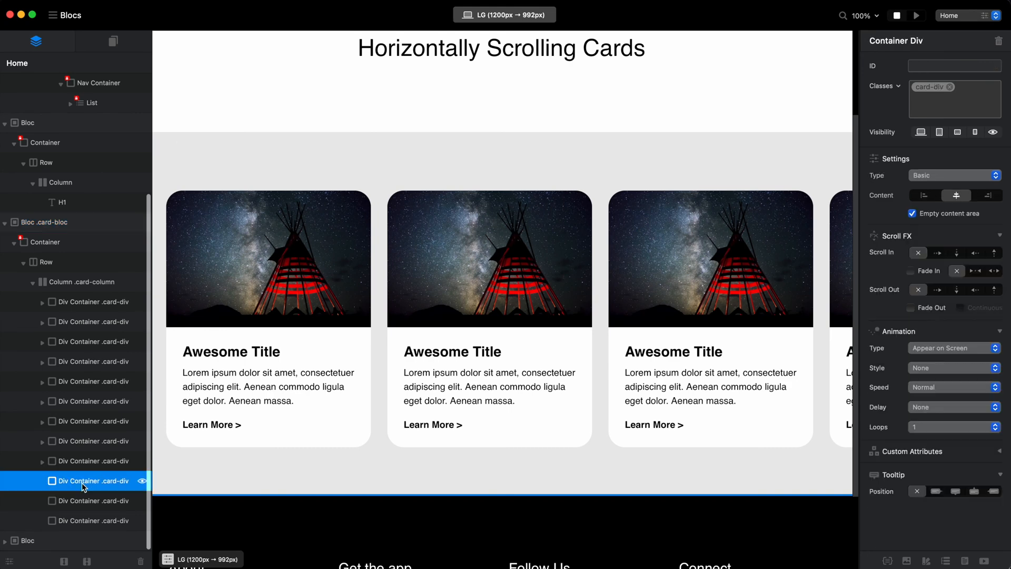
{"action": "key", "text": "super+Up"}
{"action": "key", "text": "super+Up"}
{"action": "key", "text": "super+Up"}
{"action": "key", "text": "super+Up"}
{"action": "key", "text": "super+Up"}
{"action": "key", "text": "super+Up"}
{"action": "key", "text": "super+Up"}
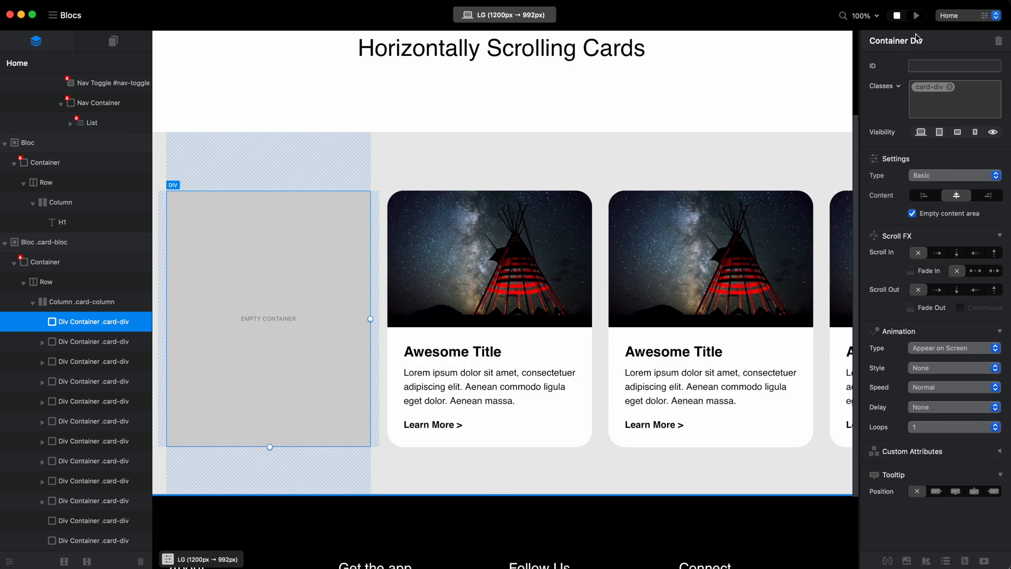
Preview the full-width bloc and scroll through the cards to examine the empty card's indent at the start of the row.
{"action": "left_click", "coordinate": [919, 16]}
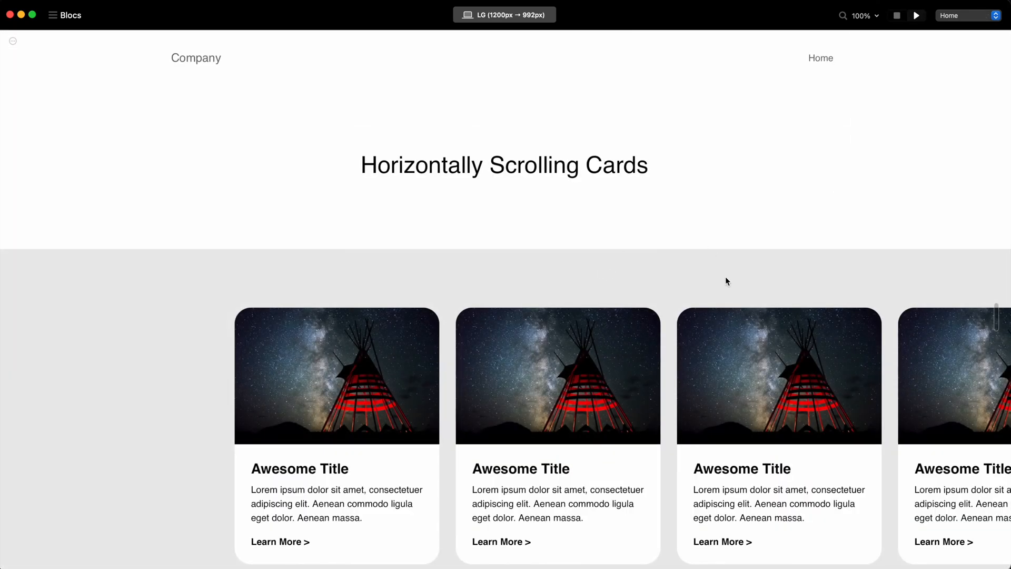
{"action": "scroll", "coordinate": [775, 371], "scroll_direction": "right", "scroll_amount": 5}
{"action": "scroll", "coordinate": [755, 252], "scroll_direction": "down", "scroll_amount": 3}
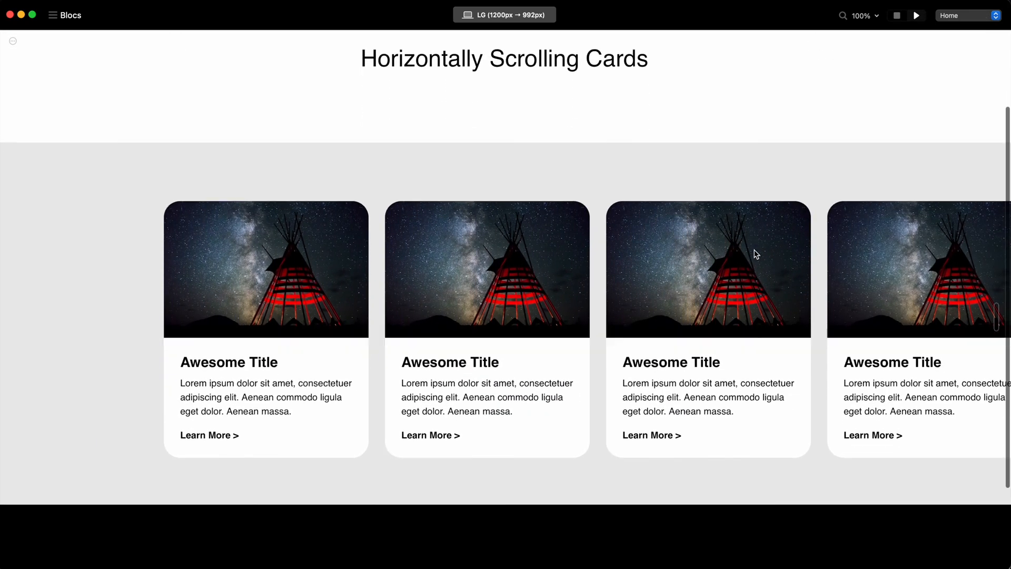
{"action": "scroll", "coordinate": [755, 253], "scroll_direction": "up", "scroll_amount": 3}
{"action": "scroll", "coordinate": [813, 309], "scroll_direction": "down", "scroll_amount": 2}
{"action": "scroll", "coordinate": [812, 309], "scroll_direction": "right", "scroll_amount": 1}
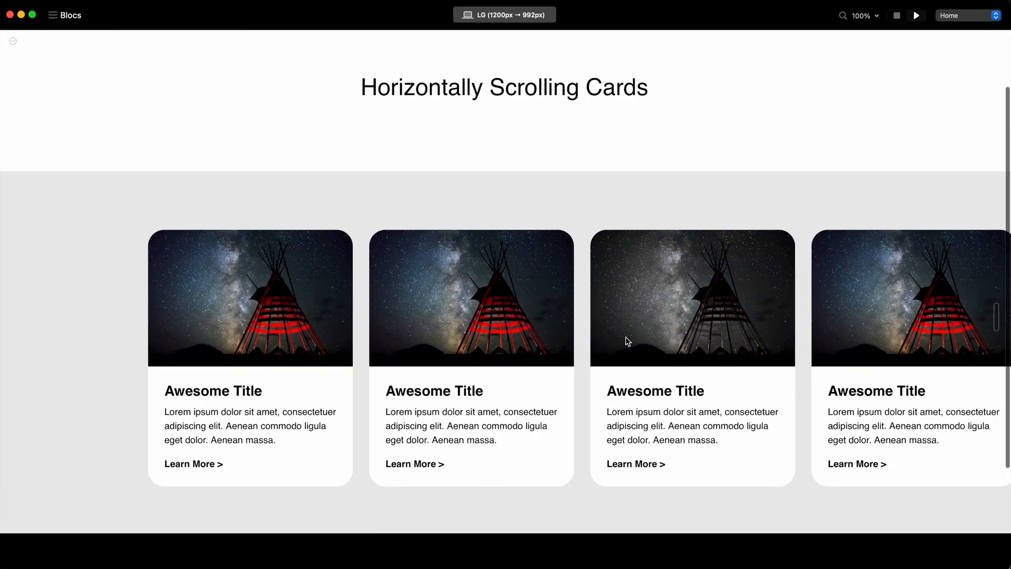
{"action": "scroll", "coordinate": [627, 341], "scroll_direction": "right", "scroll_amount": 4}
{"action": "scroll", "coordinate": [626, 340], "scroll_direction": "left", "scroll_amount": 6}
{"action": "scroll", "coordinate": [627, 340], "scroll_direction": "right", "scroll_amount": 3}
{"action": "scroll", "coordinate": [626, 339], "scroll_direction": "left", "scroll_amount": 3}
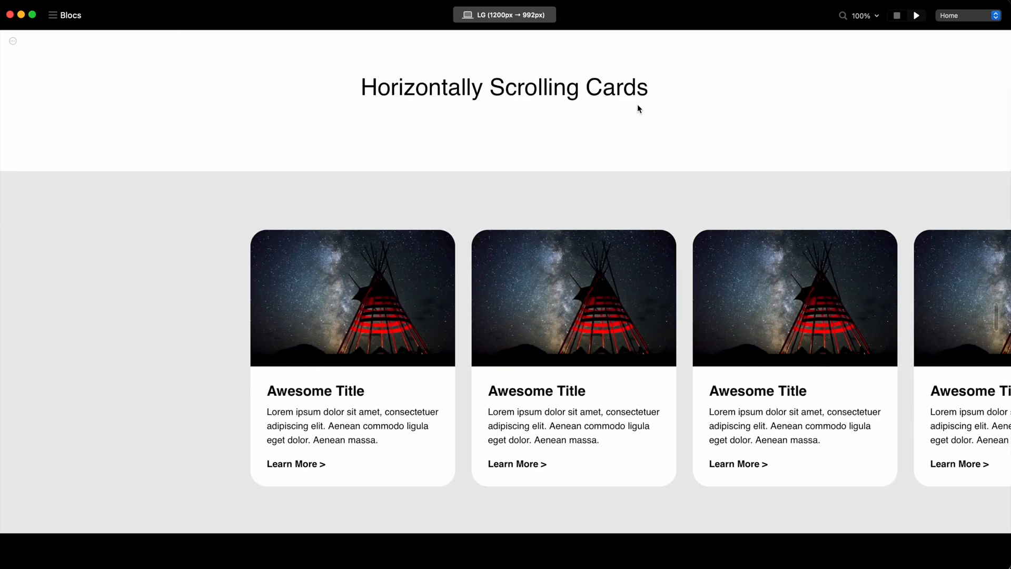
{"action": "scroll", "coordinate": [638, 103], "scroll_direction": "up", "scroll_amount": 2}
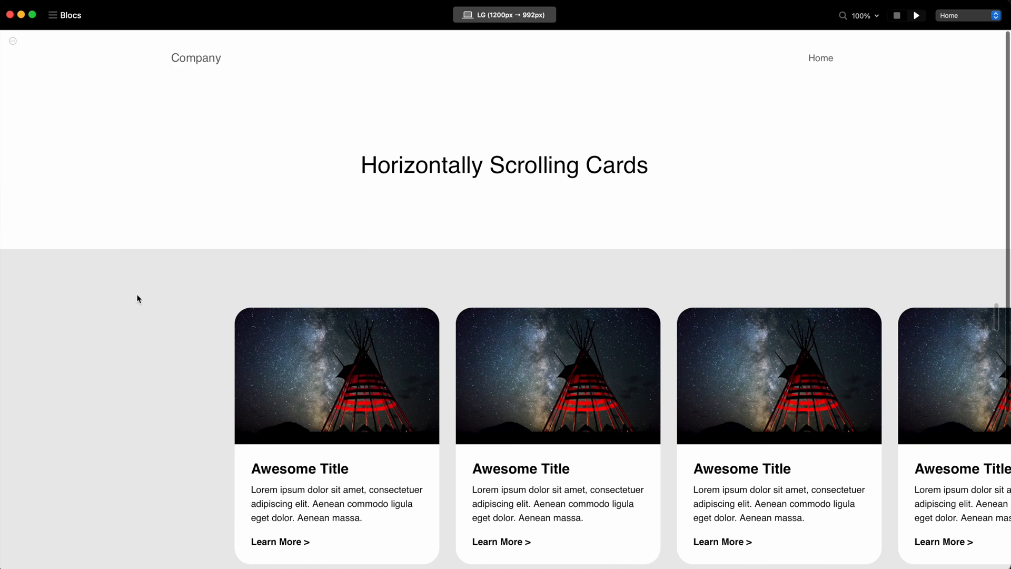
Scroll the previewed card row back and forth to examine the empty spacing at its start and end.
{"action": "scroll", "coordinate": [233, 345], "scroll_direction": "right", "scroll_amount": 3}
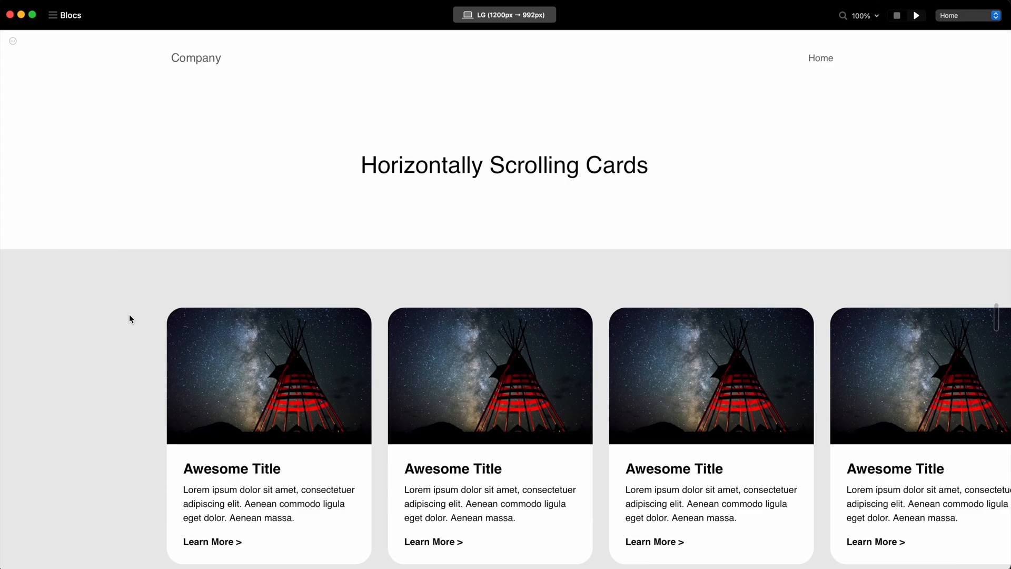
{"action": "scroll", "coordinate": [719, 373], "scroll_direction": "right", "scroll_amount": 5}
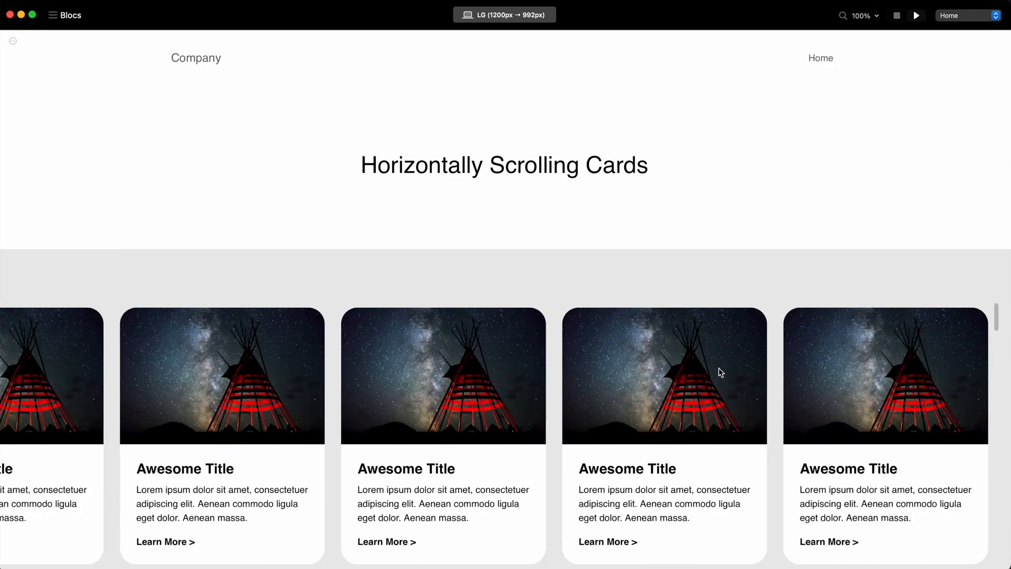
{"action": "scroll", "coordinate": [721, 372], "scroll_direction": "left", "scroll_amount": 8}
{"action": "scroll", "coordinate": [721, 373], "scroll_direction": "right", "scroll_amount": 12}
{"action": "scroll", "coordinate": [721, 372], "scroll_direction": "left", "scroll_amount": 12}
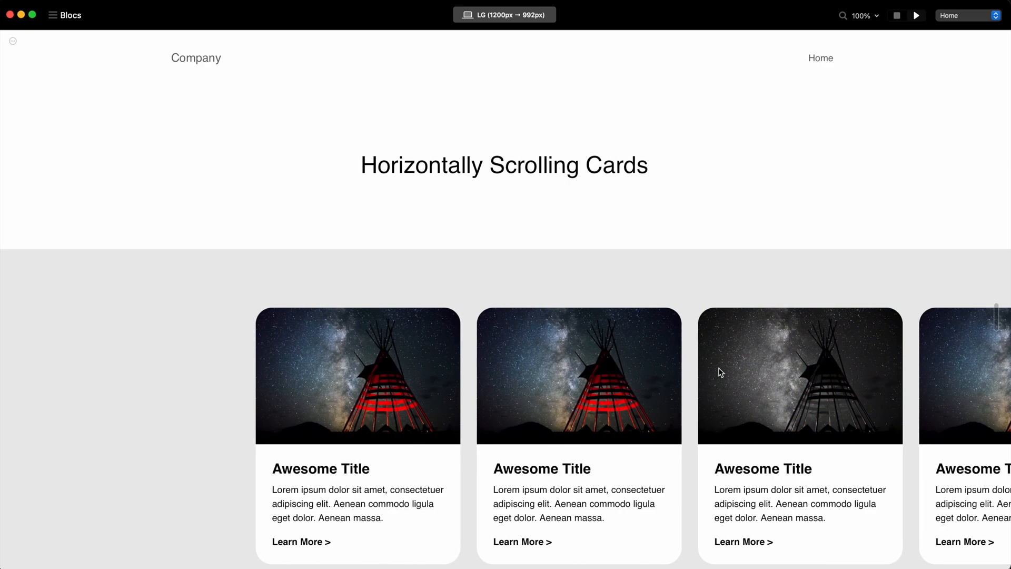
{"action": "scroll", "coordinate": [719, 372], "scroll_direction": "right", "scroll_amount": 10}
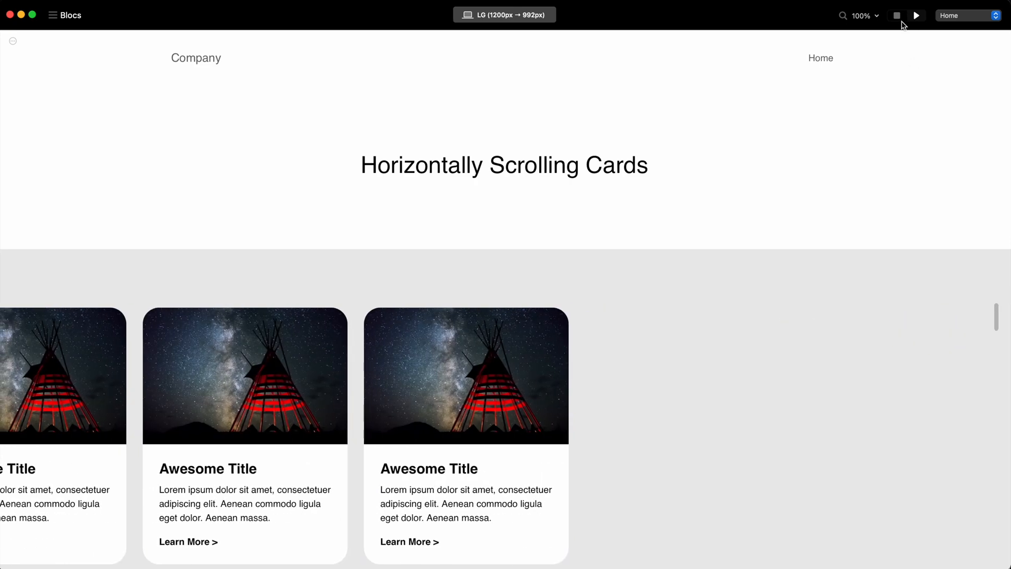
Return to the editor and delete one of the two empty card-div containers at the end of the card-column.
{"action": "left_click", "coordinate": [898, 16]}
{"action": "scroll", "coordinate": [458, 407], "scroll_direction": "down", "scroll_amount": 3}
{"action": "scroll", "coordinate": [116, 323], "scroll_direction": "down", "scroll_amount": 1}
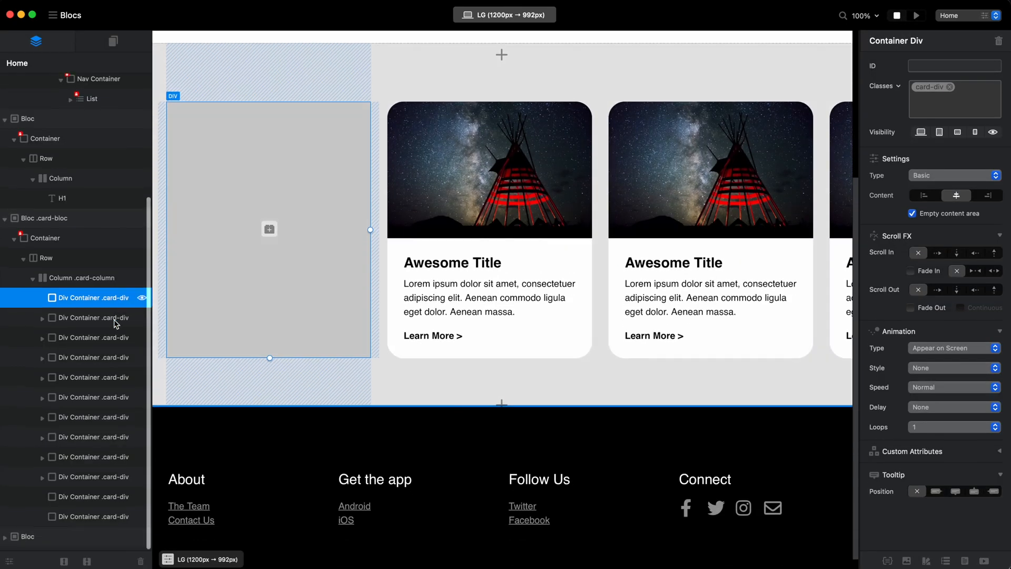
{"action": "left_click", "coordinate": [84, 512]}
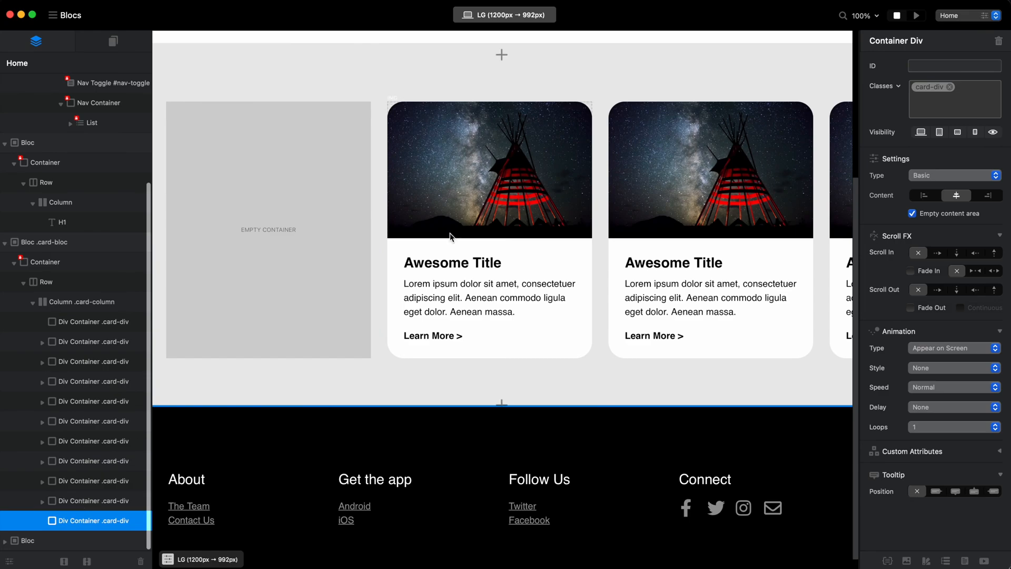
Preview the page and scroll the cards in both directions to check the row with a single empty card at its end.
{"action": "left_click", "coordinate": [917, 15]}
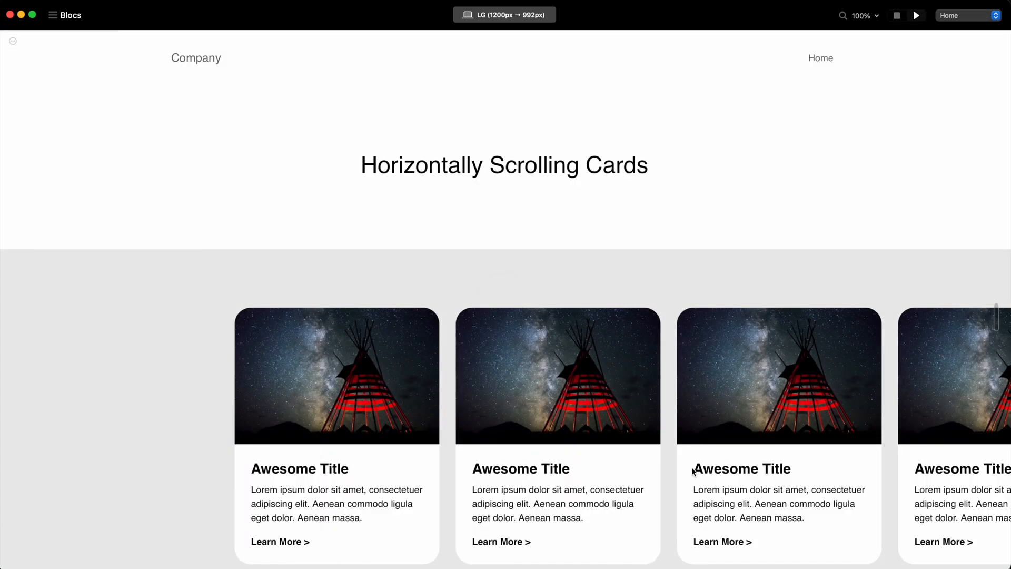
{"action": "scroll", "coordinate": [693, 471], "scroll_direction": "right", "scroll_amount": 3}
{"action": "scroll", "coordinate": [693, 470], "scroll_direction": "left", "scroll_amount": 3}
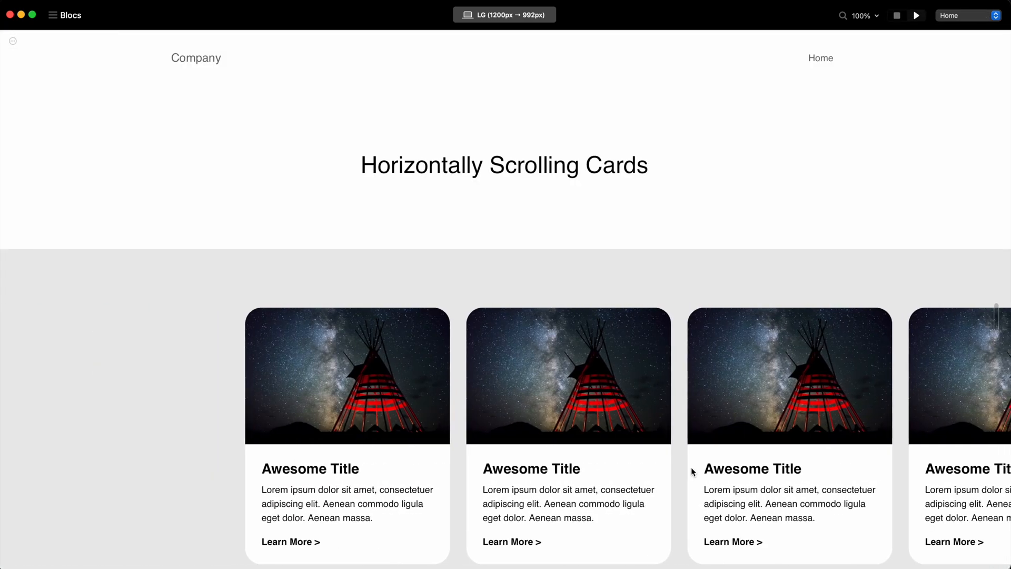
{"action": "scroll", "coordinate": [691, 471], "scroll_direction": "right", "scroll_amount": 3}
{"action": "scroll", "coordinate": [691, 470], "scroll_direction": "left", "scroll_amount": 3}
{"action": "scroll", "coordinate": [786, 255], "scroll_direction": "down", "scroll_amount": 3}
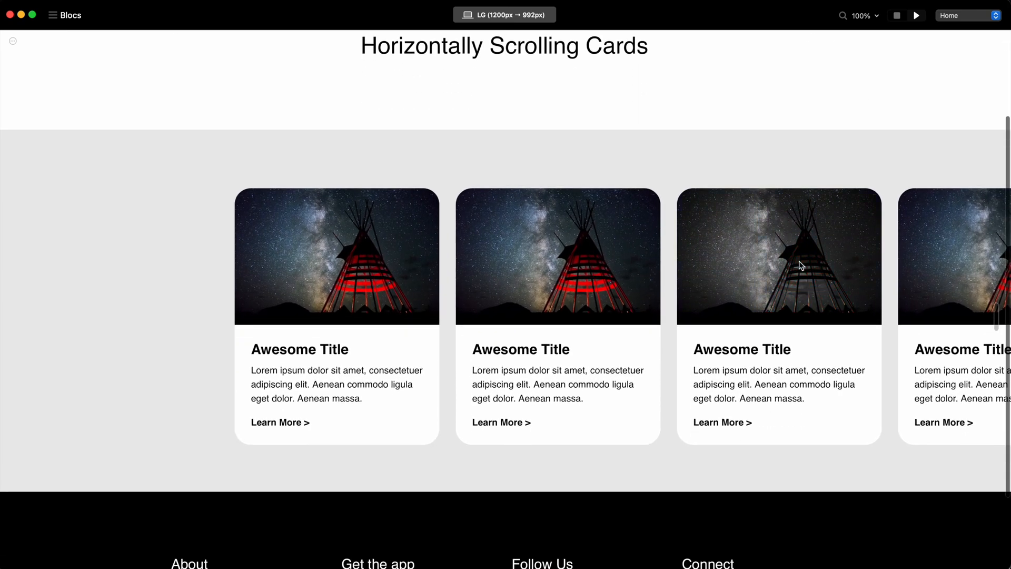
{"action": "scroll", "coordinate": [746, 363], "scroll_direction": "right", "scroll_amount": 2}
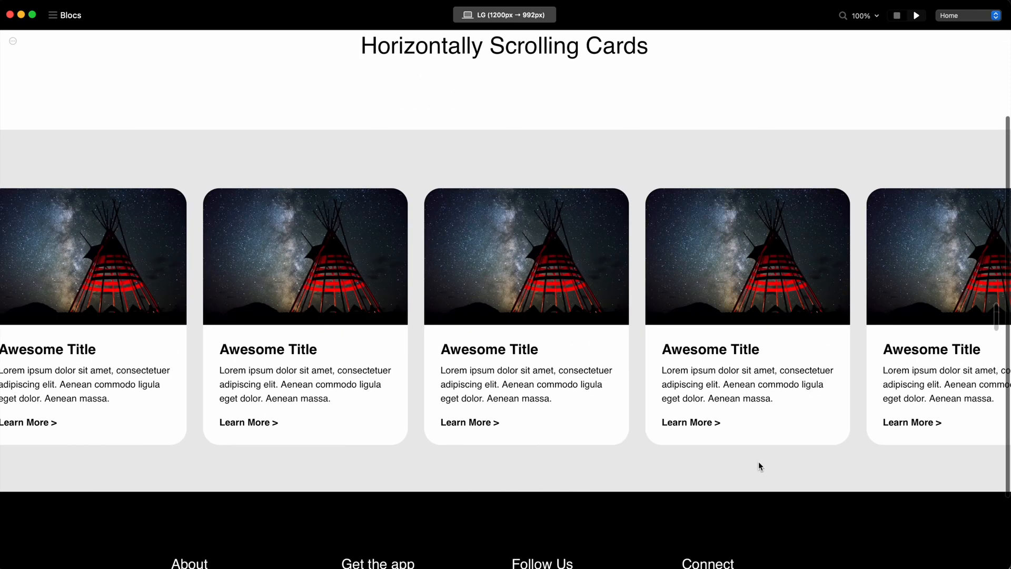
{"action": "scroll", "coordinate": [488, 271], "scroll_direction": "left", "scroll_amount": 4}
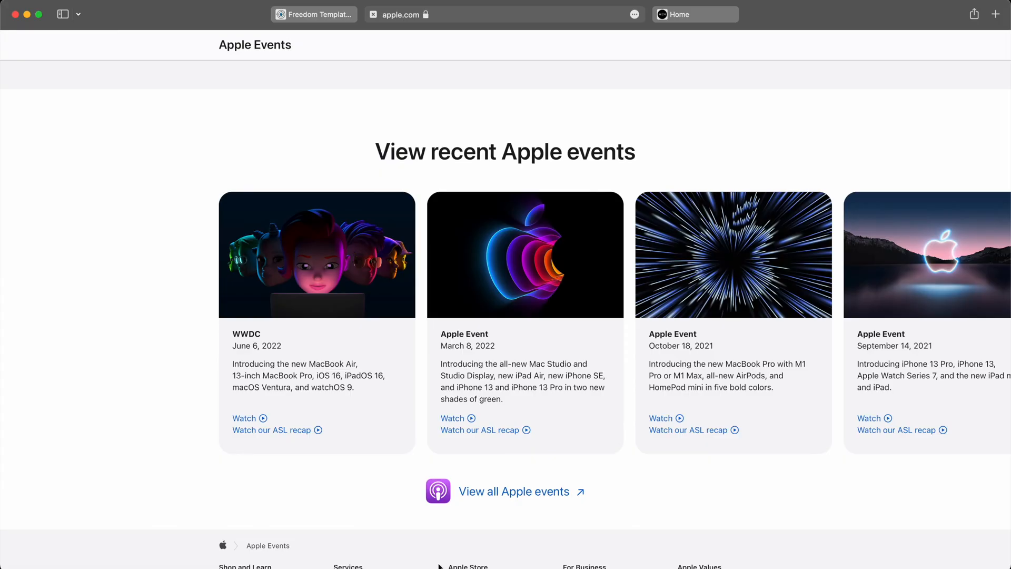
Switch to Safari and scroll the Apple Events cards back and forth to examine their starting indent and edge behavior.
{"action": "scroll", "coordinate": [839, 329], "scroll_direction": "right", "scroll_amount": 5}
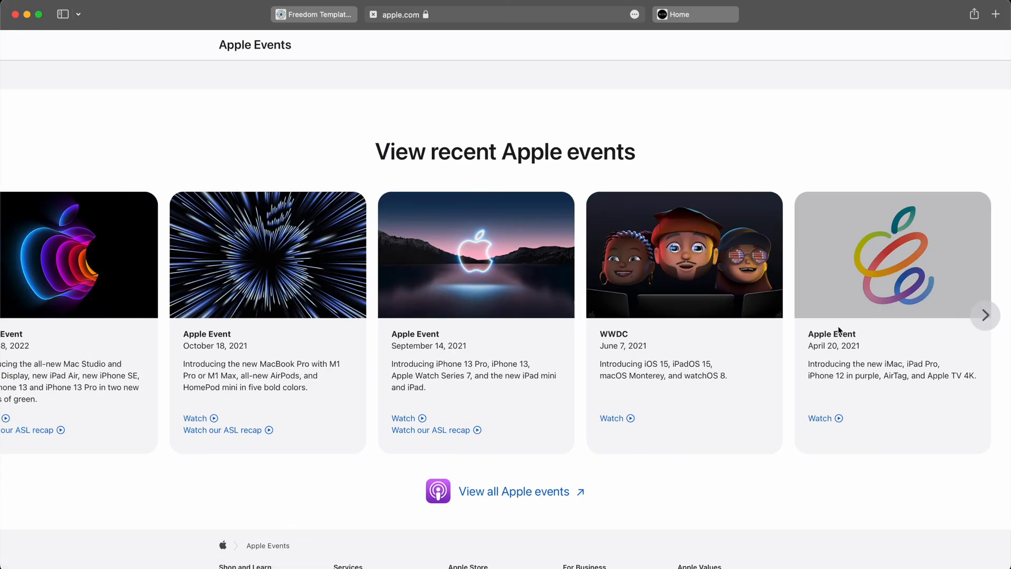
{"action": "scroll", "coordinate": [989, 320], "scroll_direction": "left", "scroll_amount": 5}
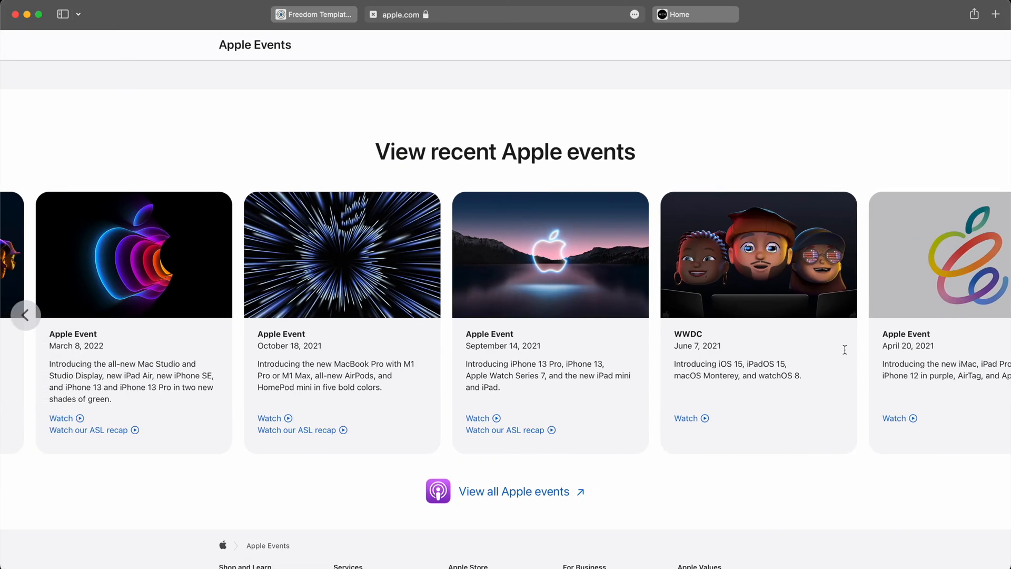
{"action": "scroll", "coordinate": [974, 328], "scroll_direction": "right", "scroll_amount": 2}
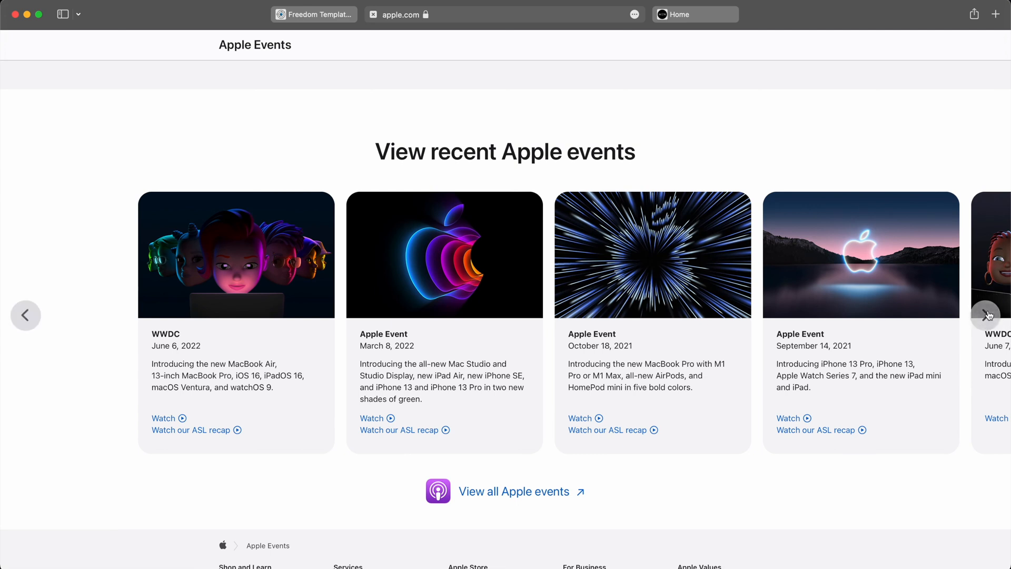
{"action": "scroll", "coordinate": [993, 315], "scroll_direction": "right", "scroll_amount": 3}
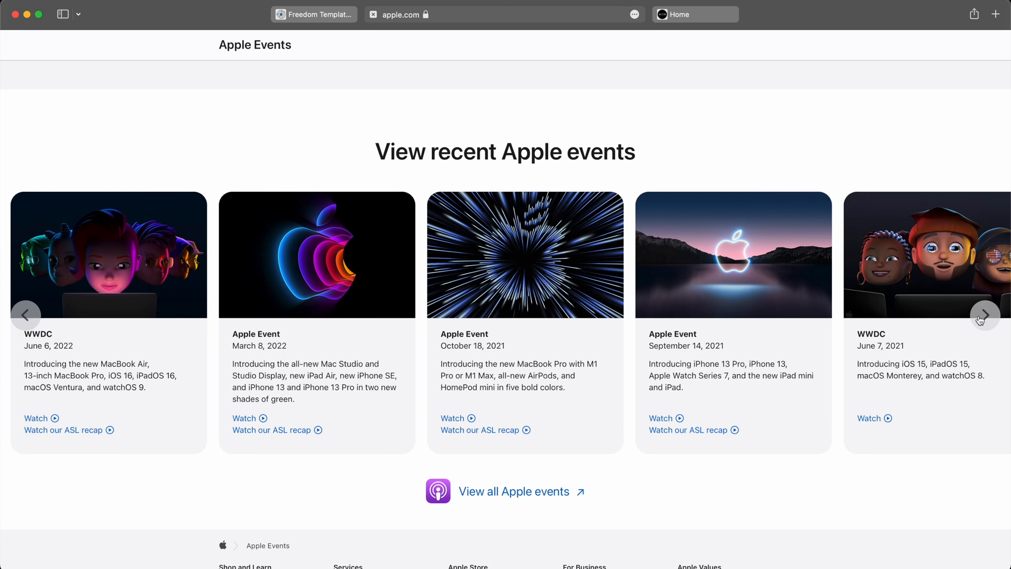
{"action": "scroll", "coordinate": [663, 316], "scroll_direction": "left", "scroll_amount": 3}
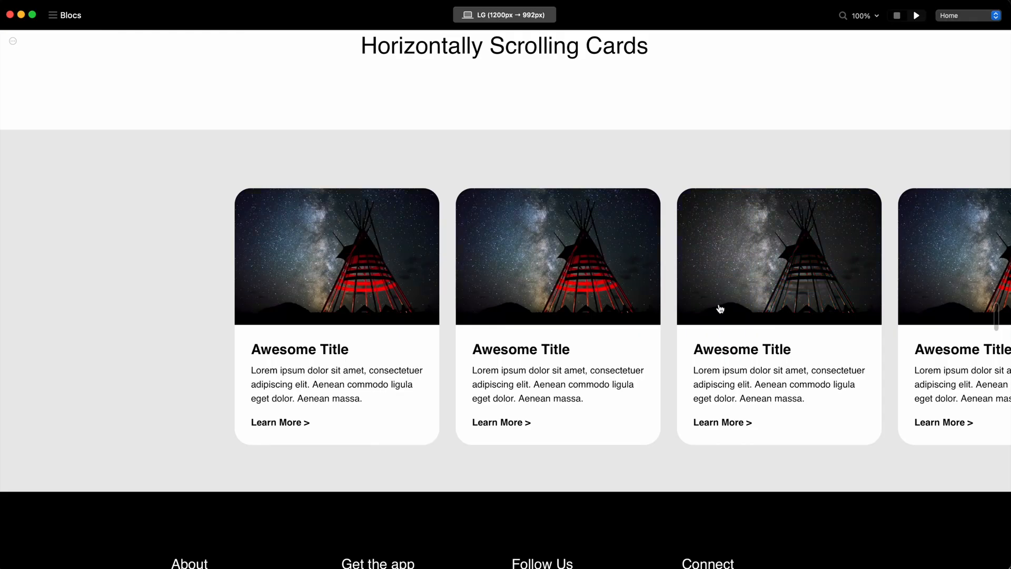
Switch back to the Blocs preview and scroll the card row between its start and end for comparison with Apple's.
{"action": "scroll", "coordinate": [720, 309], "scroll_direction": "right", "scroll_amount": 10}
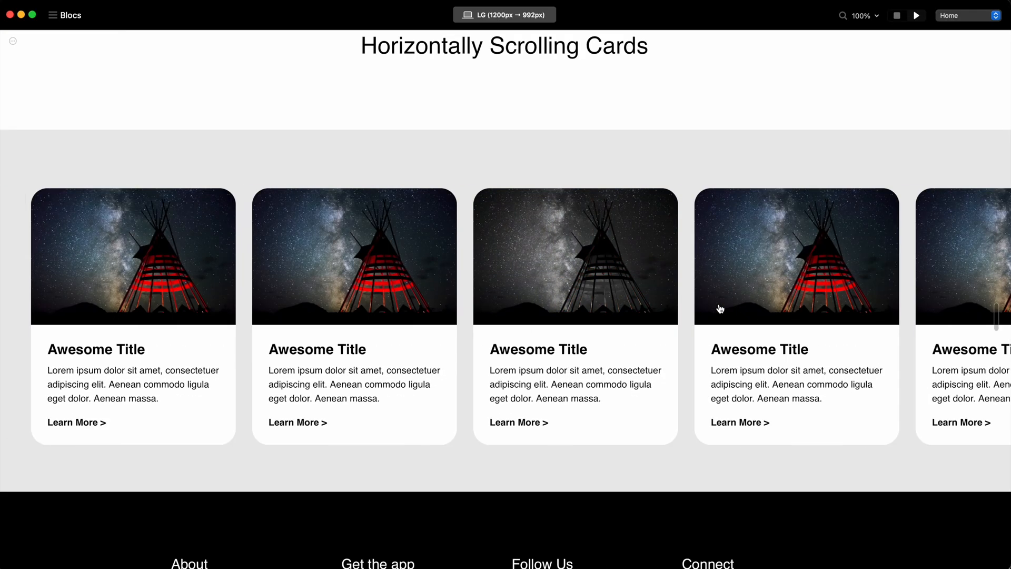
{"action": "scroll", "coordinate": [721, 309], "scroll_direction": "left", "scroll_amount": 5}
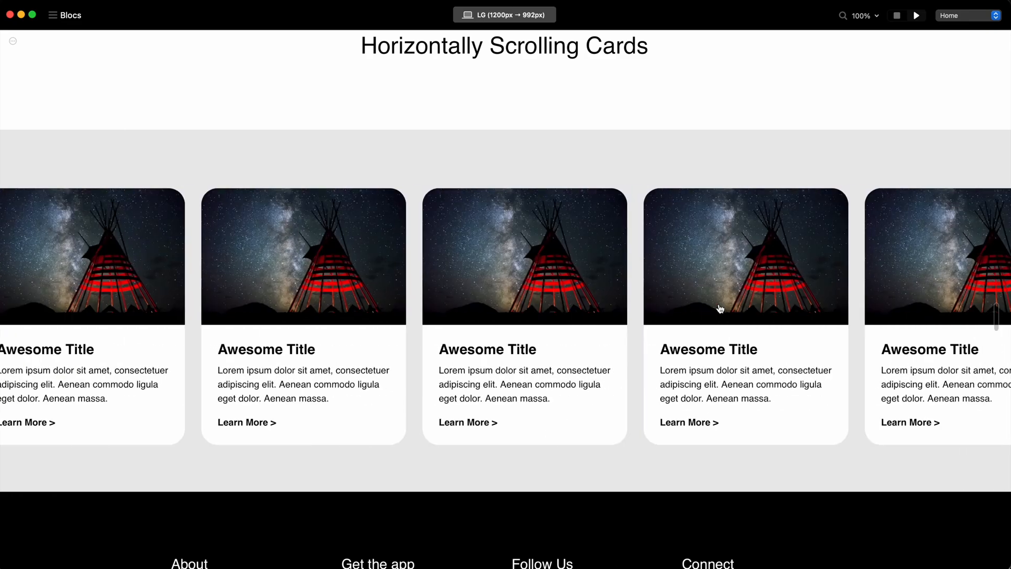
{"action": "scroll", "coordinate": [721, 309], "scroll_direction": "left", "scroll_amount": 5}
{"action": "scroll", "coordinate": [720, 308], "scroll_direction": "right", "scroll_amount": 6}
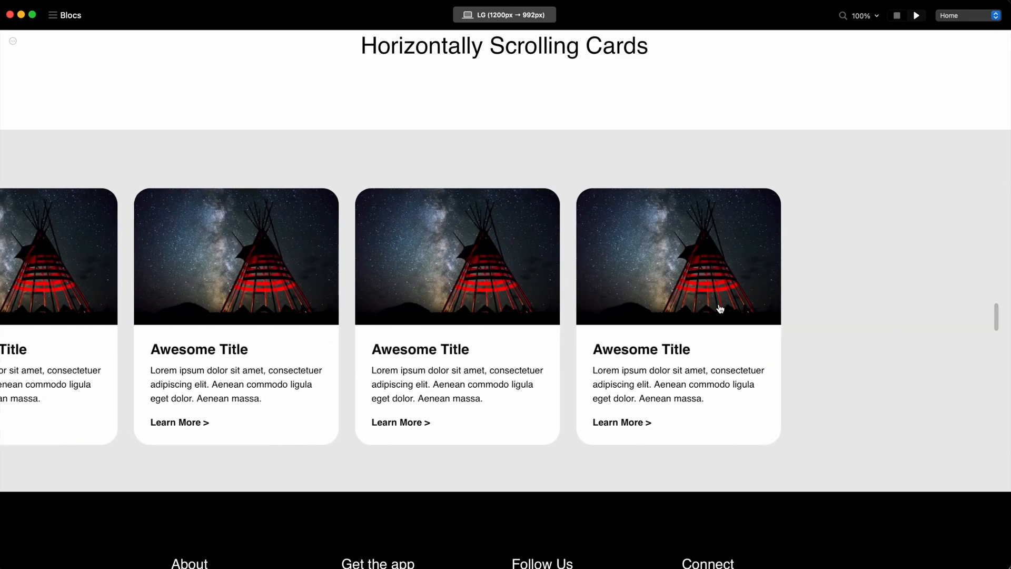
{"action": "scroll", "coordinate": [720, 309], "scroll_direction": "left", "scroll_amount": 6}
{"action": "scroll", "coordinate": [720, 309], "scroll_direction": "right", "scroll_amount": 6}
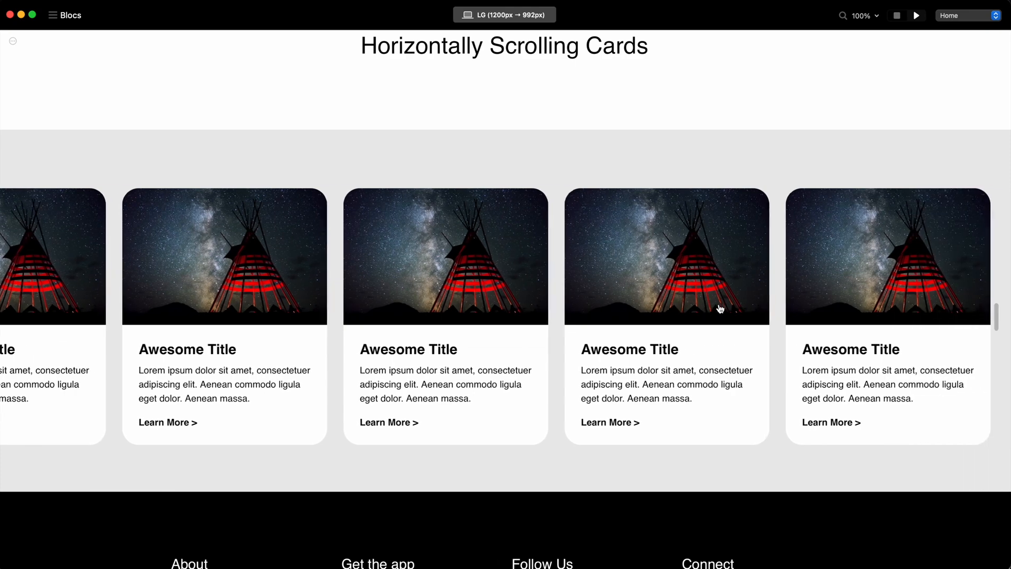
{"action": "scroll", "coordinate": [721, 308], "scroll_direction": "left", "scroll_amount": 7}
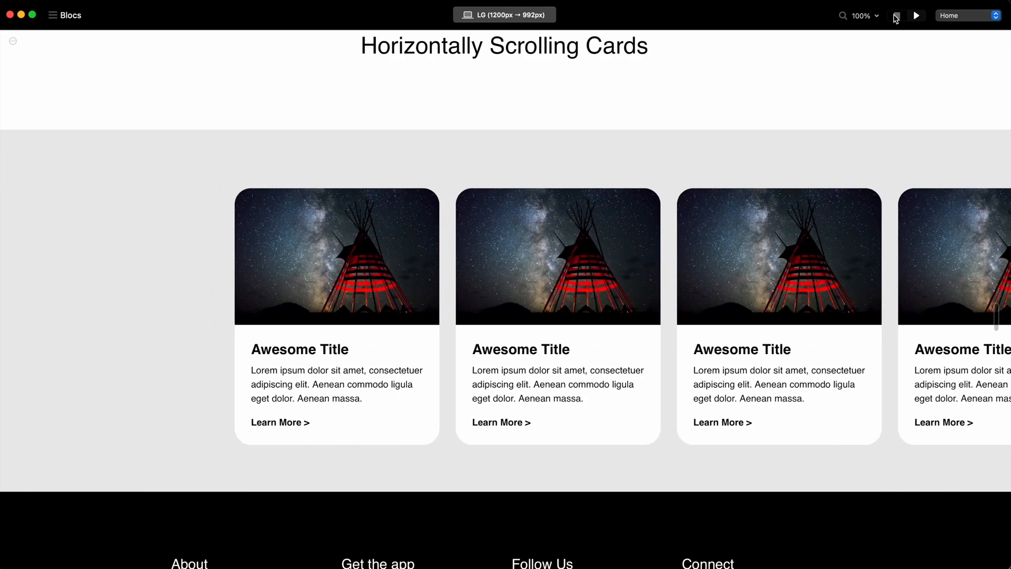
Return to the editor and add a box shadow to the card-image class with a low-opacity black color and a larger blur.
{"action": "left_click", "coordinate": [897, 17]}
{"action": "scroll", "coordinate": [570, 278], "scroll_direction": "up", "scroll_amount": 4}
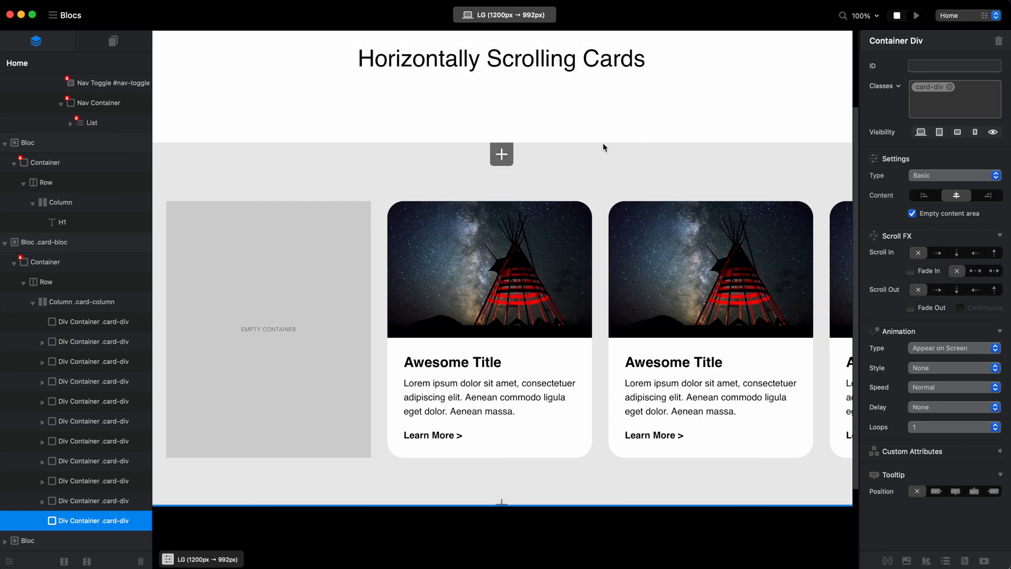
{"action": "left_click", "coordinate": [562, 285]}
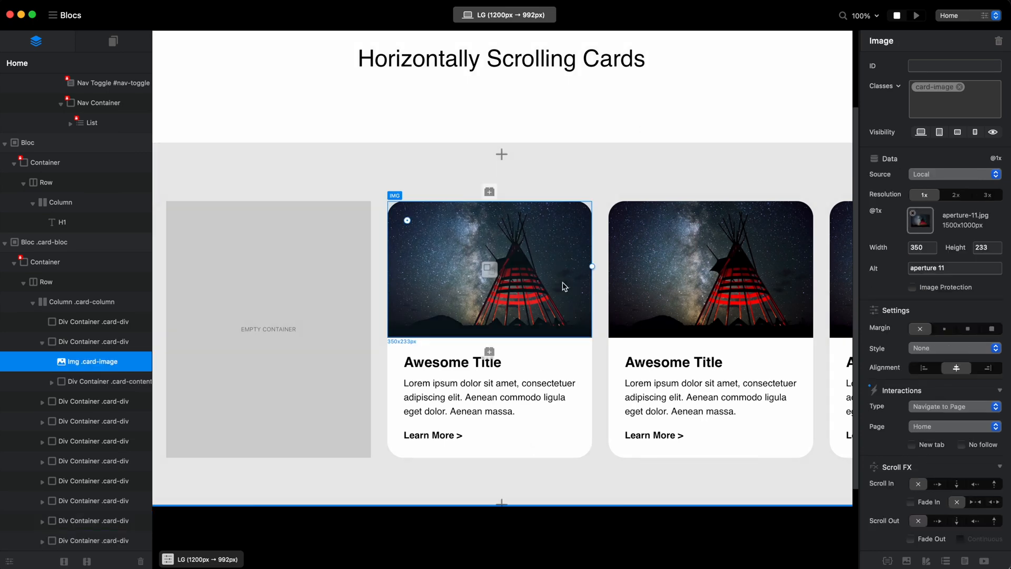
{"action": "left_click", "coordinate": [925, 89]}
{"action": "left_click", "coordinate": [702, 247]}
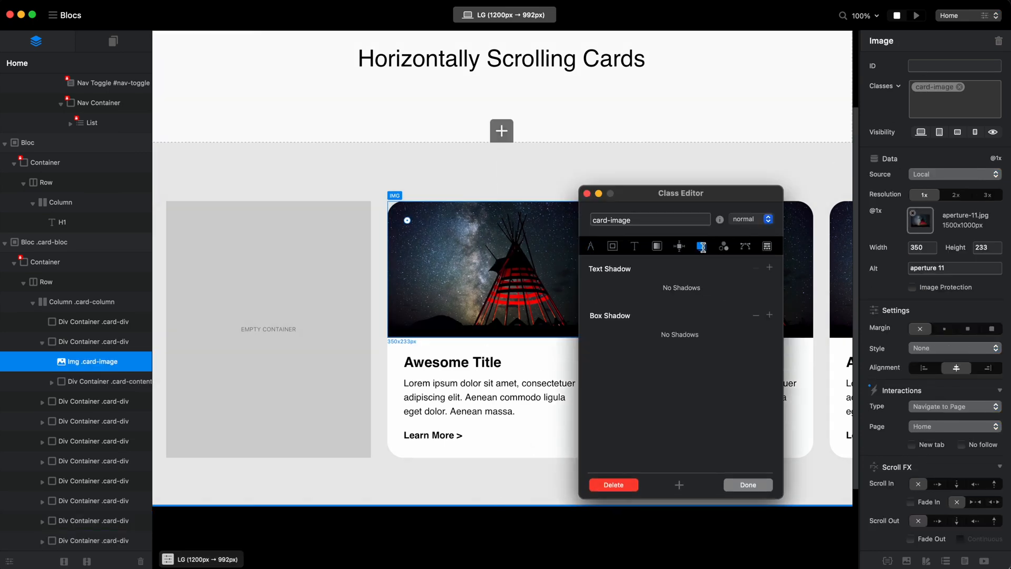
{"action": "left_click", "coordinate": [770, 315]}
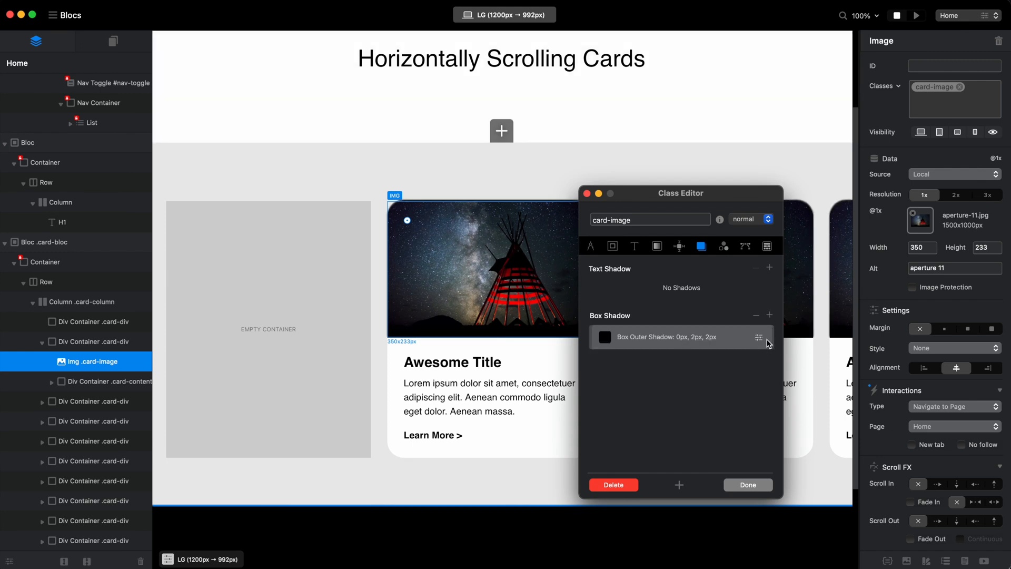
{"action": "left_click", "coordinate": [761, 338]}
{"action": "left_click", "coordinate": [654, 437]}
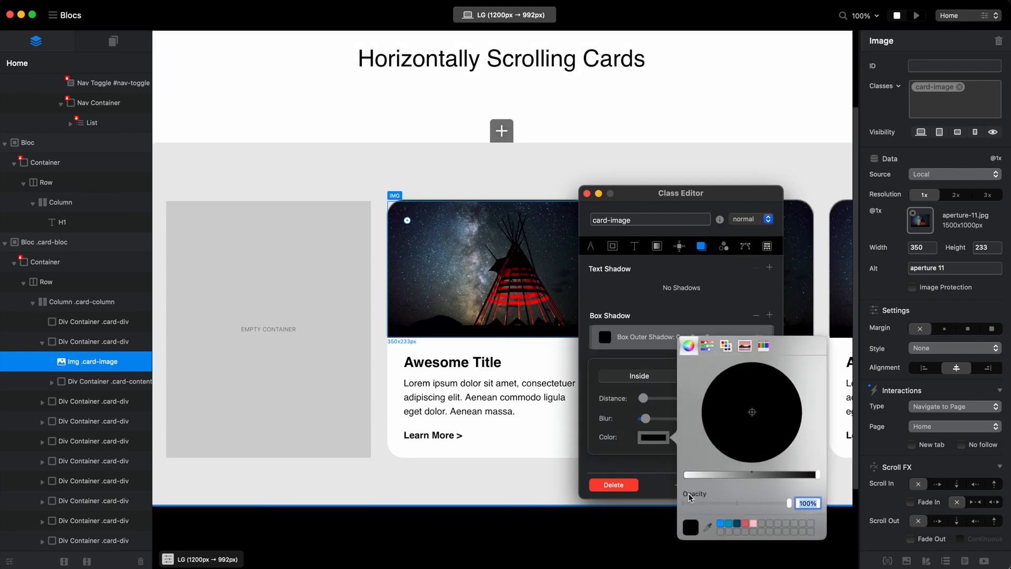
{"action": "left_click", "coordinate": [696, 502]}
{"action": "left_click_drag", "start_coordinate": [646, 418], "coordinate": [655, 420]}
{"action": "left_click", "coordinate": [737, 494]}
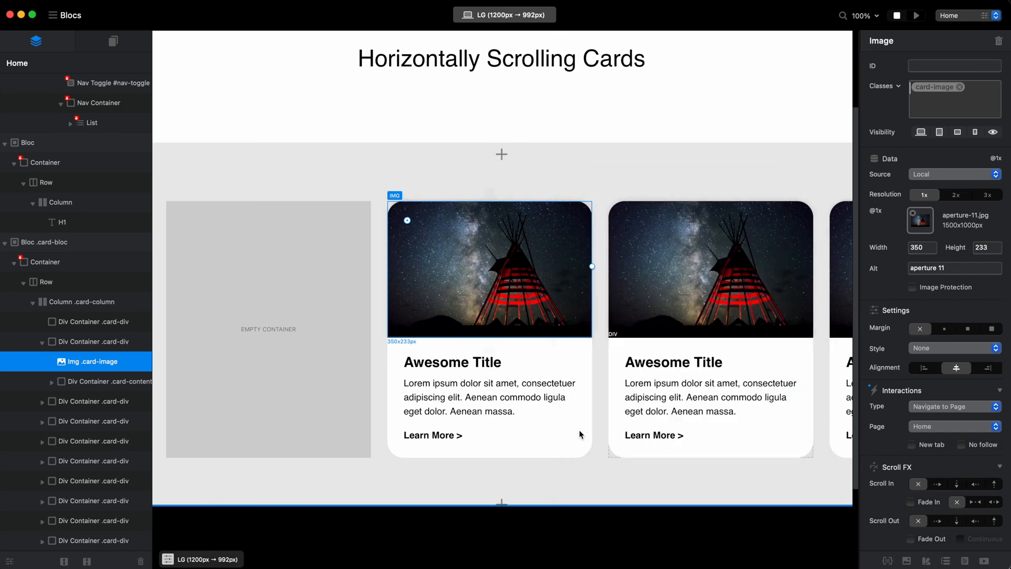
Add an outside box shadow to the card-content class with a blur of 7 and black at 10% opacity.
{"action": "left_click", "coordinate": [534, 352]}
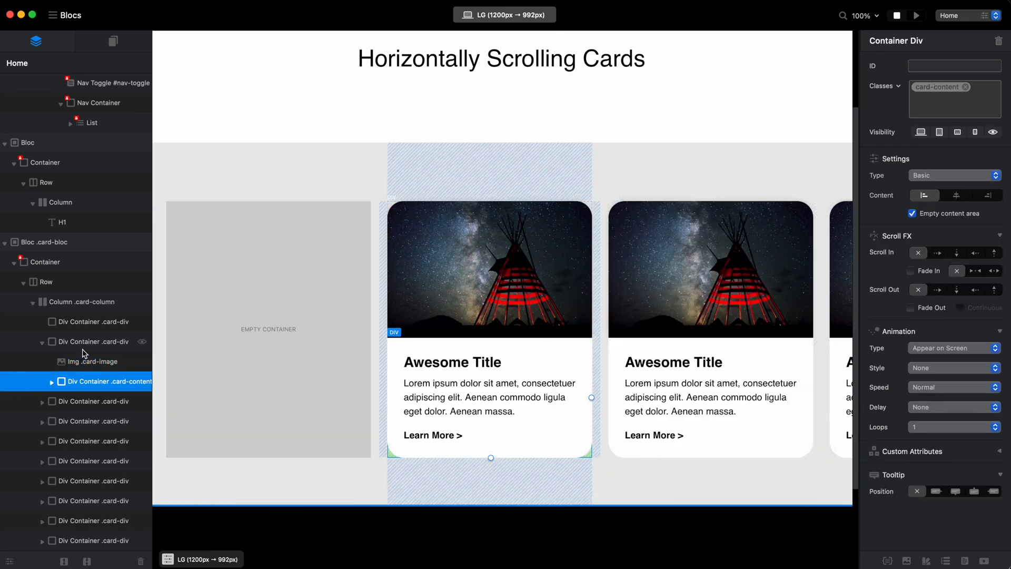
{"action": "left_click", "coordinate": [938, 89]}
{"action": "left_click", "coordinate": [768, 315]}
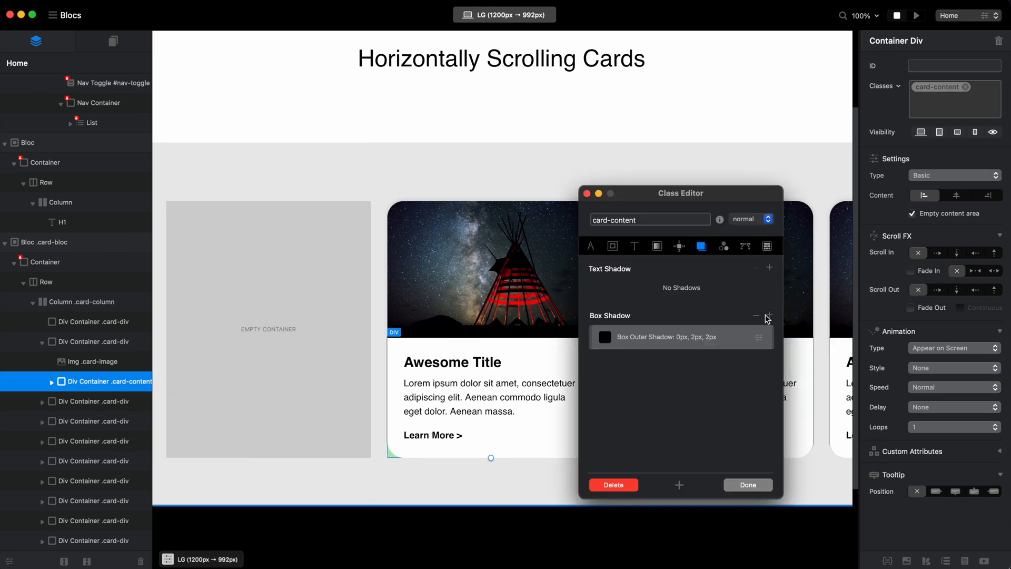
{"action": "left_click", "coordinate": [759, 340]}
{"action": "mouse_move", "coordinate": [644, 418]}
{"action": "left_mouse_down"}
{"action": "mouse_move", "coordinate": [668, 416]}
{"action": "mouse_move", "coordinate": [655, 420]}
{"action": "left_mouse_up"}
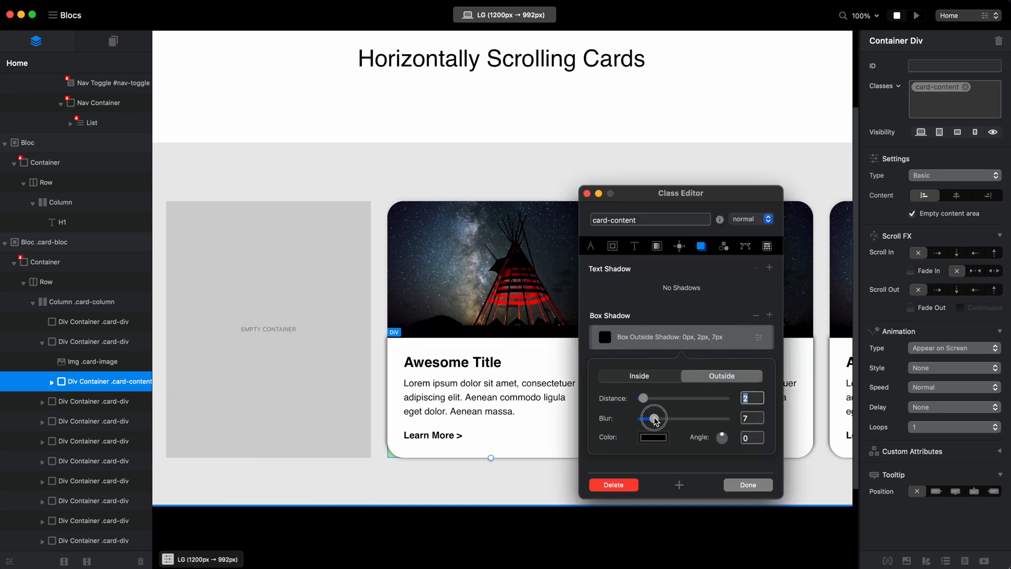
{"action": "left_click", "coordinate": [653, 437]}
{"action": "left_click", "coordinate": [696, 501]}
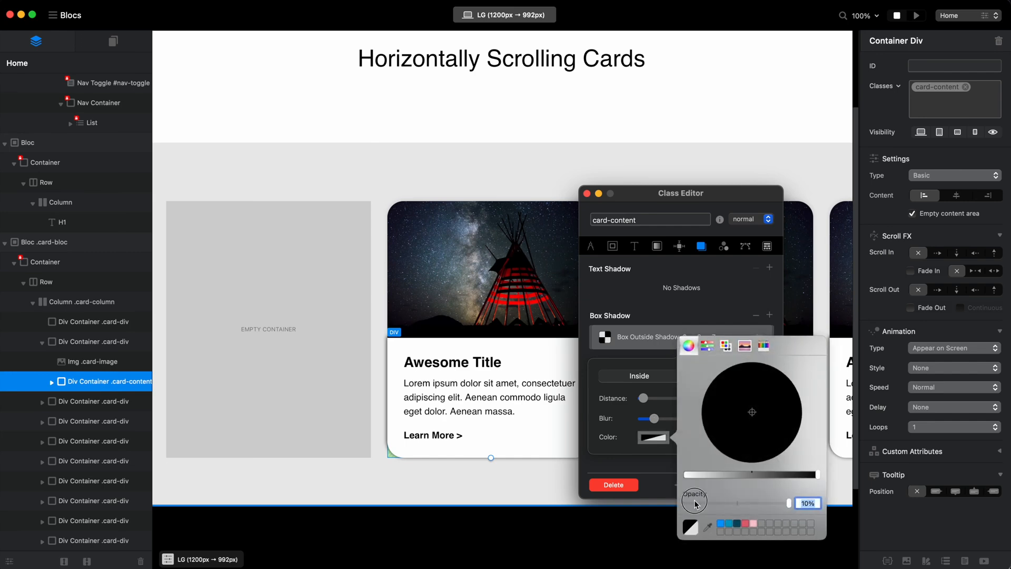
{"action": "left_click", "coordinate": [640, 465]}
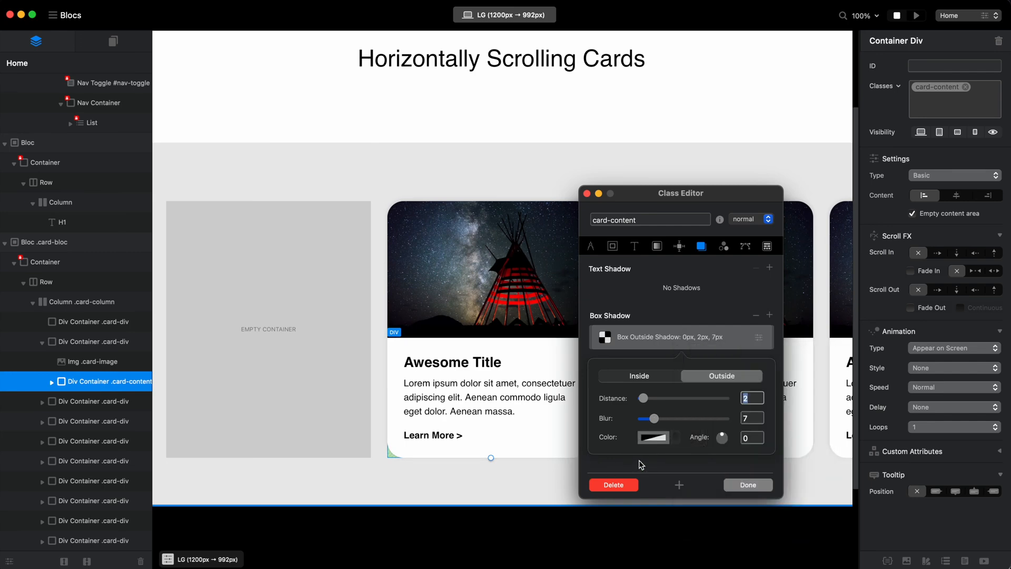
{"action": "left_click", "coordinate": [743, 480]}
Preview the page and scroll through the card row to examine the new shadows around the cards.
{"action": "left_click", "coordinate": [916, 16]}
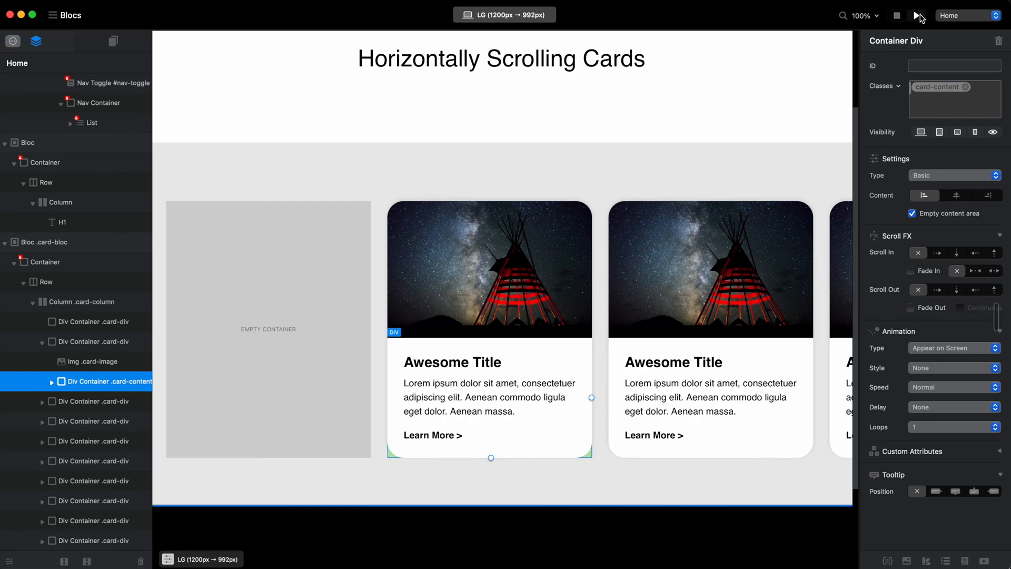
{"action": "scroll", "coordinate": [632, 305], "scroll_direction": "down", "scroll_amount": 3}
{"action": "scroll", "coordinate": [715, 314], "scroll_direction": "right", "scroll_amount": 10}
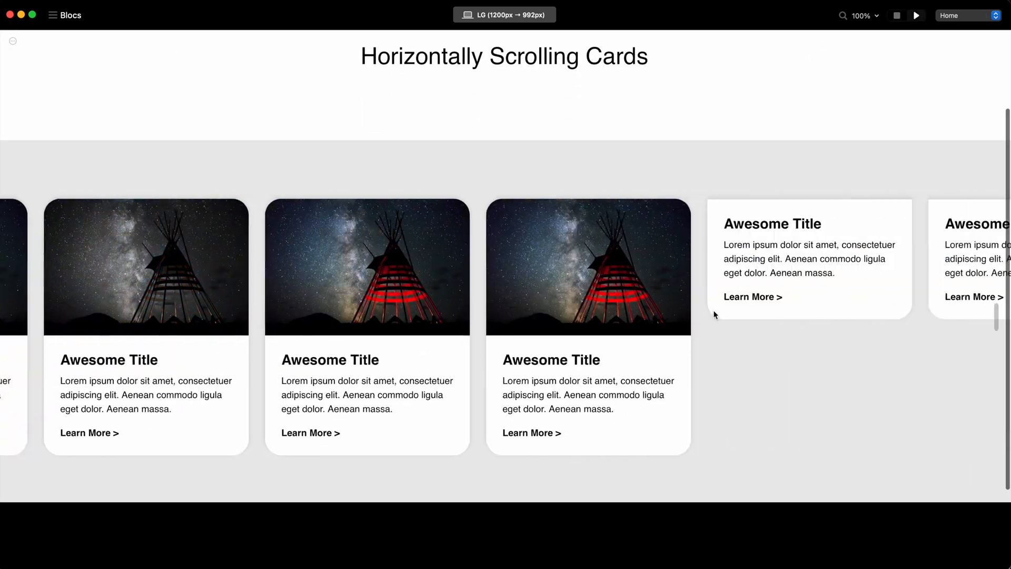
{"action": "scroll", "coordinate": [625, 418], "scroll_direction": "left", "scroll_amount": 5}
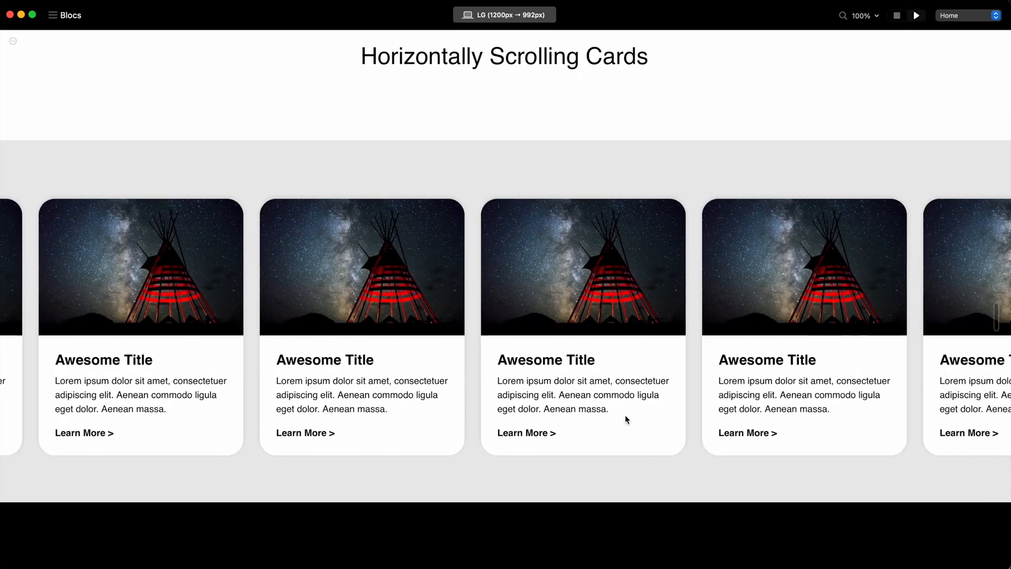
Scroll the previewed page around the card section to finish checking the shadows, and return to the editor.
{"action": "scroll", "coordinate": [625, 418], "scroll_direction": "down", "scroll_amount": 4}
{"action": "scroll", "coordinate": [625, 420], "scroll_direction": "up", "scroll_amount": 4}
{"action": "scroll", "coordinate": [626, 419], "scroll_direction": "up", "scroll_amount": 2}
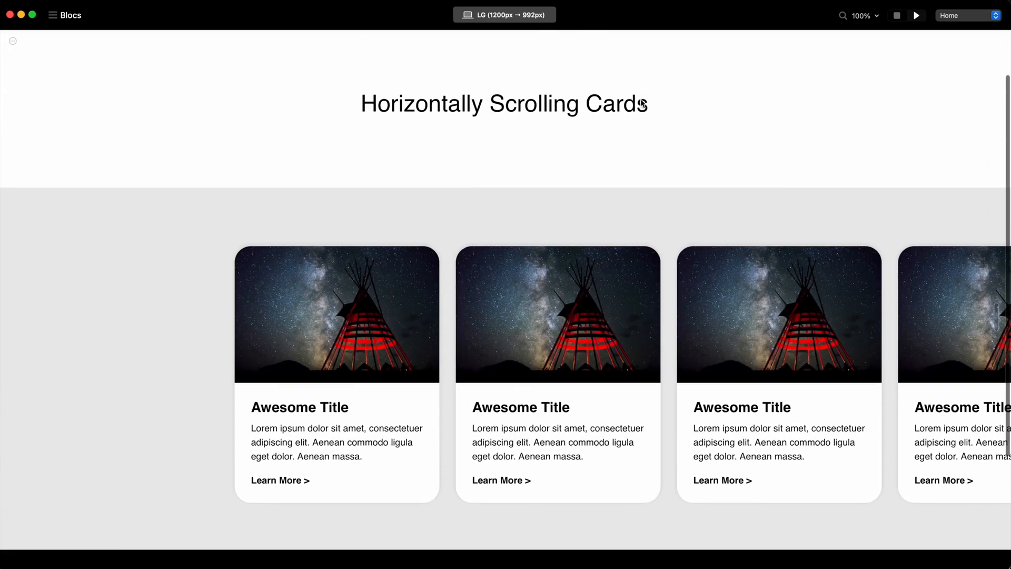
{"action": "left_click", "coordinate": [898, 17]}
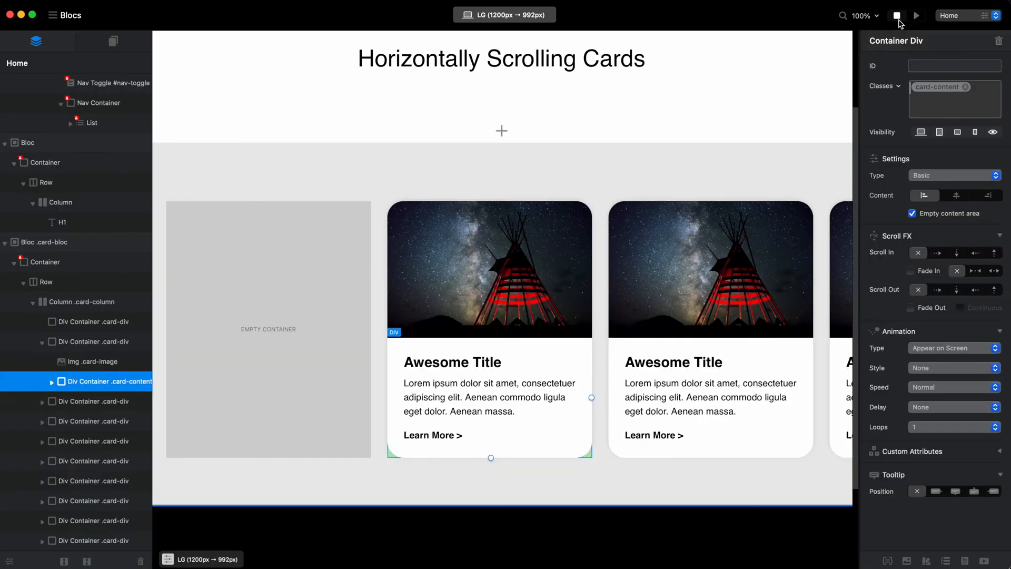
Switch the card-bloc Bloc from full width to the contained width and delete the empty card at the start of the row.
{"action": "left_click", "coordinate": [470, 163]}
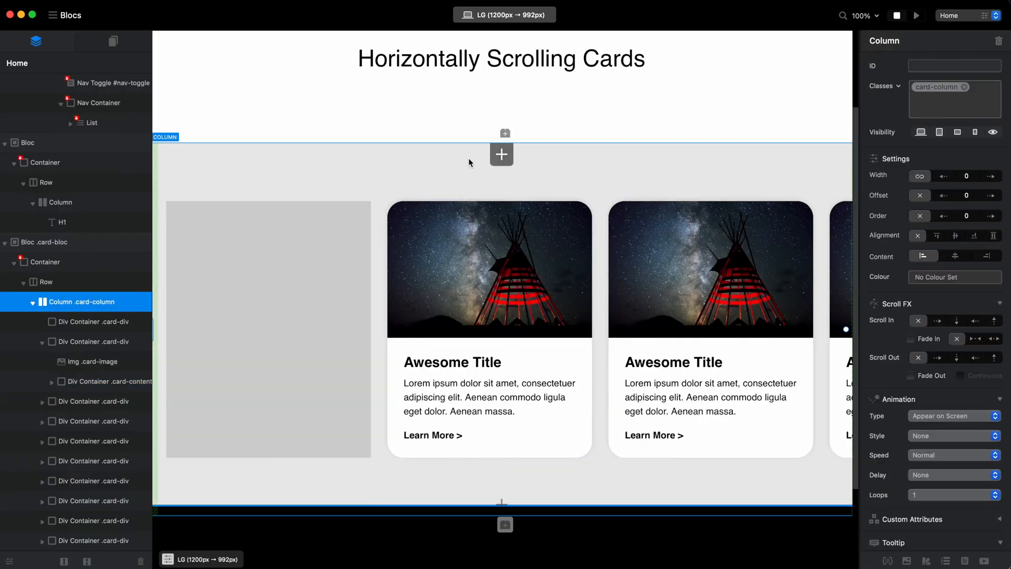
{"action": "left_click", "coordinate": [118, 240]}
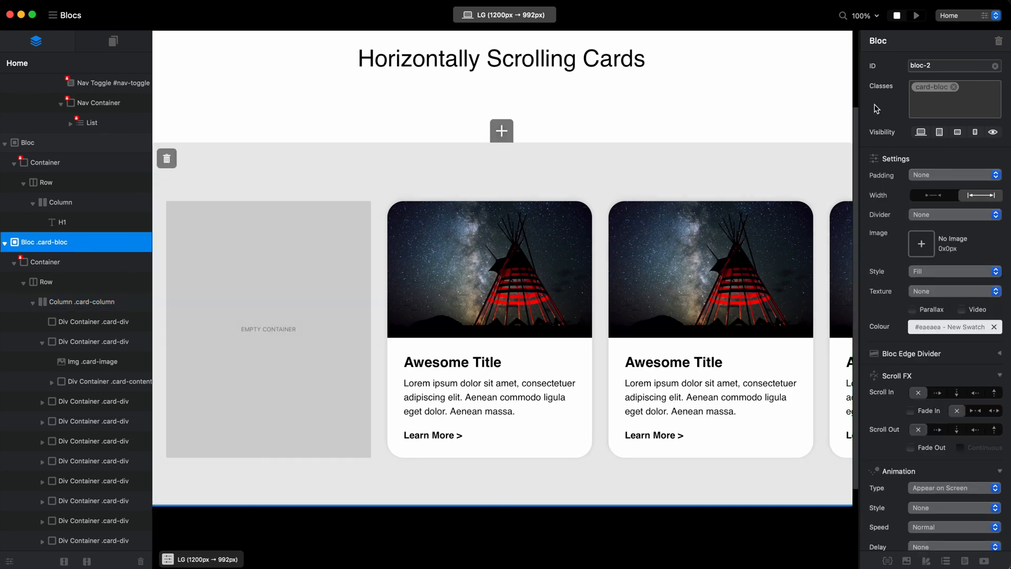
{"action": "left_click", "coordinate": [939, 196]}
{"action": "left_click", "coordinate": [243, 295]}
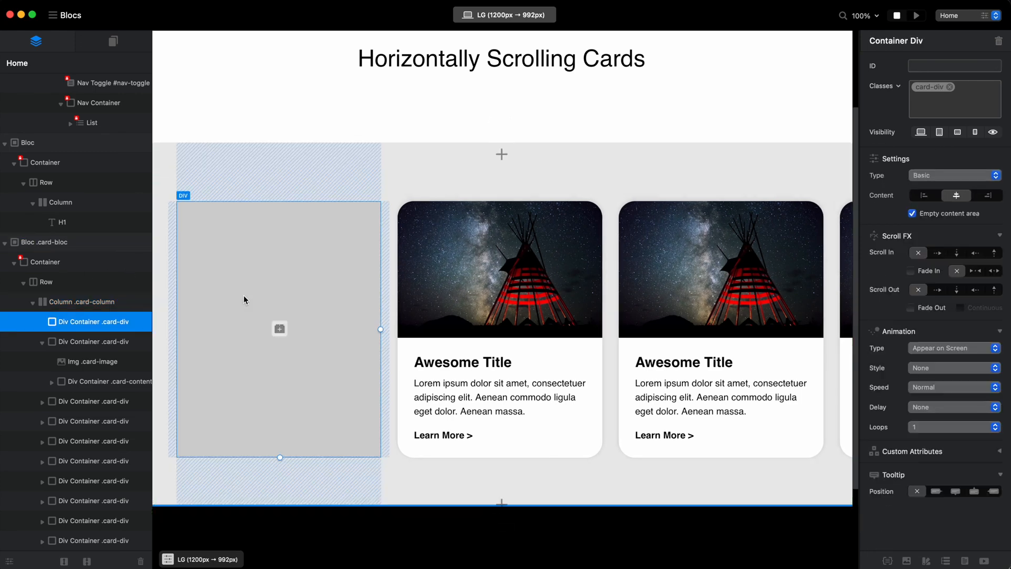
Preview the page, scroll the contained-width card row to examine how cards cut off at its edge, and return to the editor.
{"action": "left_click", "coordinate": [918, 16]}
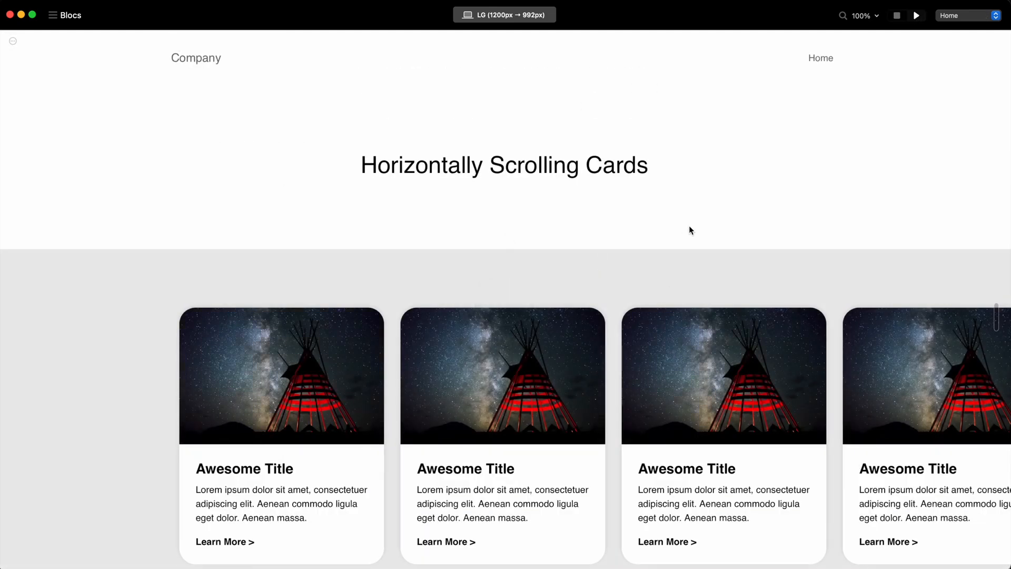
{"action": "scroll", "coordinate": [690, 230], "scroll_direction": "down", "scroll_amount": 3}
{"action": "scroll", "coordinate": [802, 312], "scroll_direction": "right", "scroll_amount": 5}
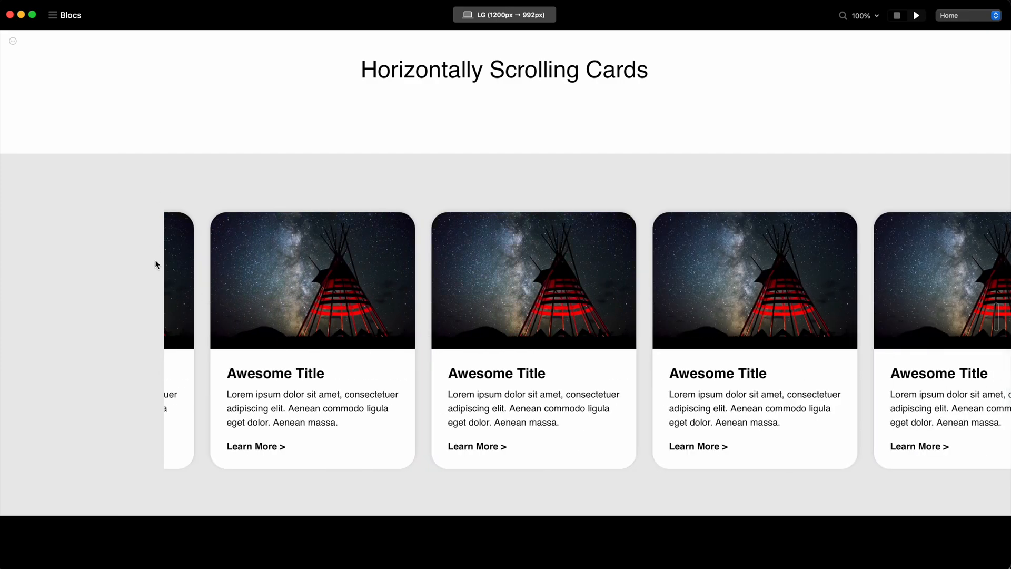
{"action": "scroll", "coordinate": [481, 406], "scroll_direction": "left", "scroll_amount": 3}
{"action": "scroll", "coordinate": [481, 401], "scroll_direction": "up", "scroll_amount": 1}
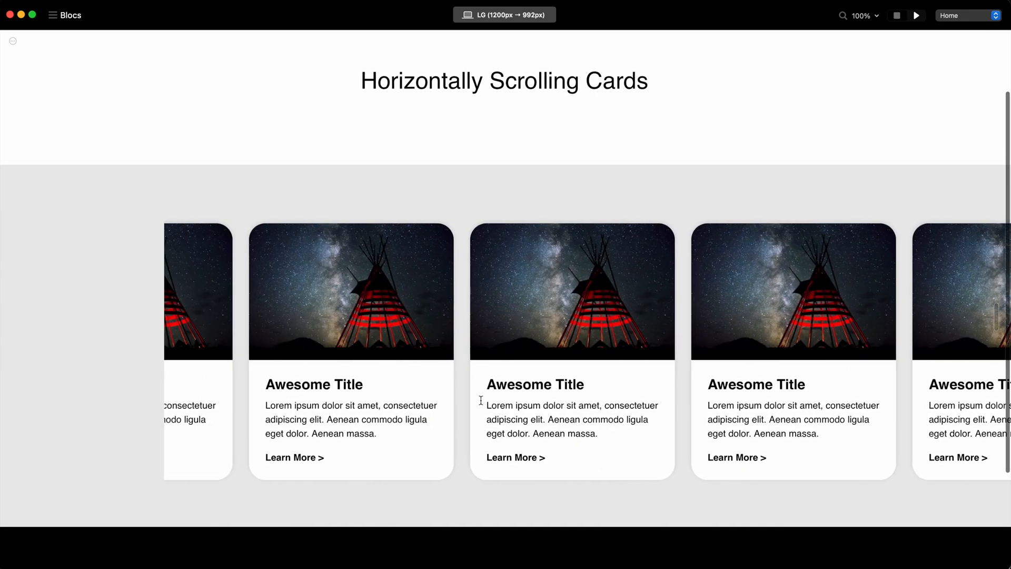
{"action": "scroll", "coordinate": [481, 400], "scroll_direction": "right", "scroll_amount": 2}
{"action": "scroll", "coordinate": [700, 228], "scroll_direction": "up", "scroll_amount": 3}
{"action": "left_click", "coordinate": [901, 15]}
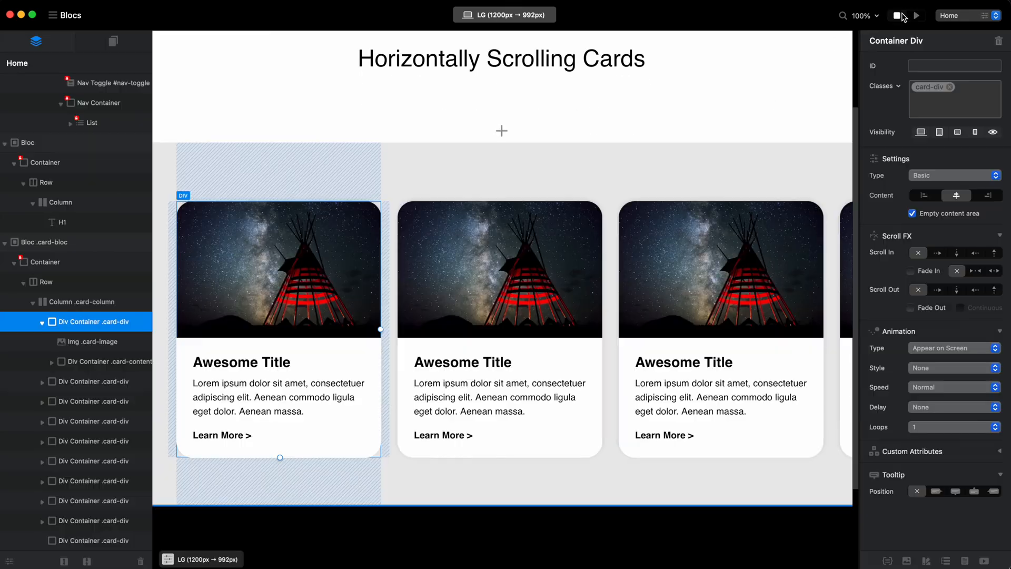
At the MD breakpoint, set the card-div class's minimum and maximum width to 300 px, leaving the minimum height empty.
{"action": "left_click", "coordinate": [485, 16]}
{"action": "left_click", "coordinate": [508, 54]}
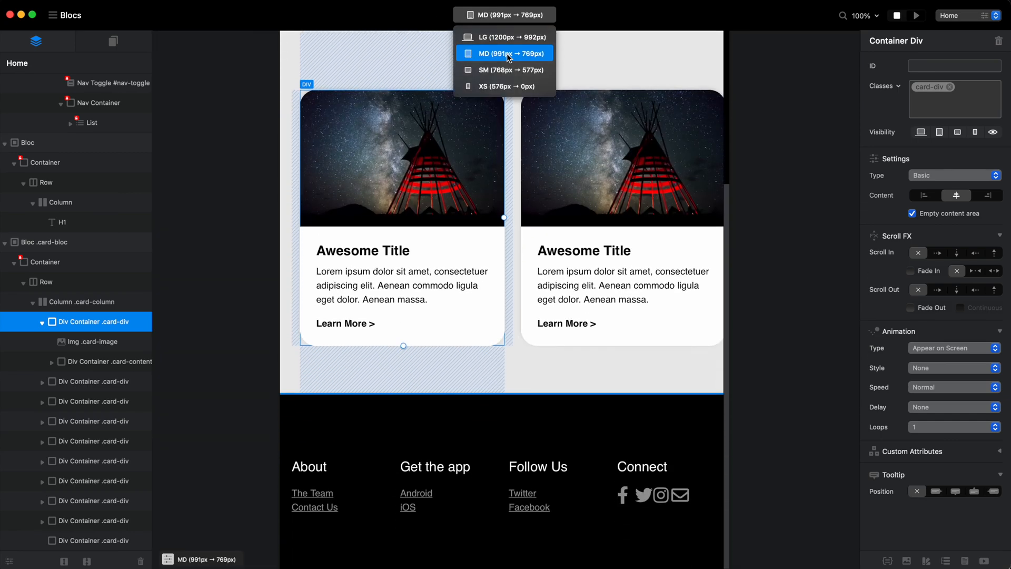
{"action": "left_click", "coordinate": [930, 87]}
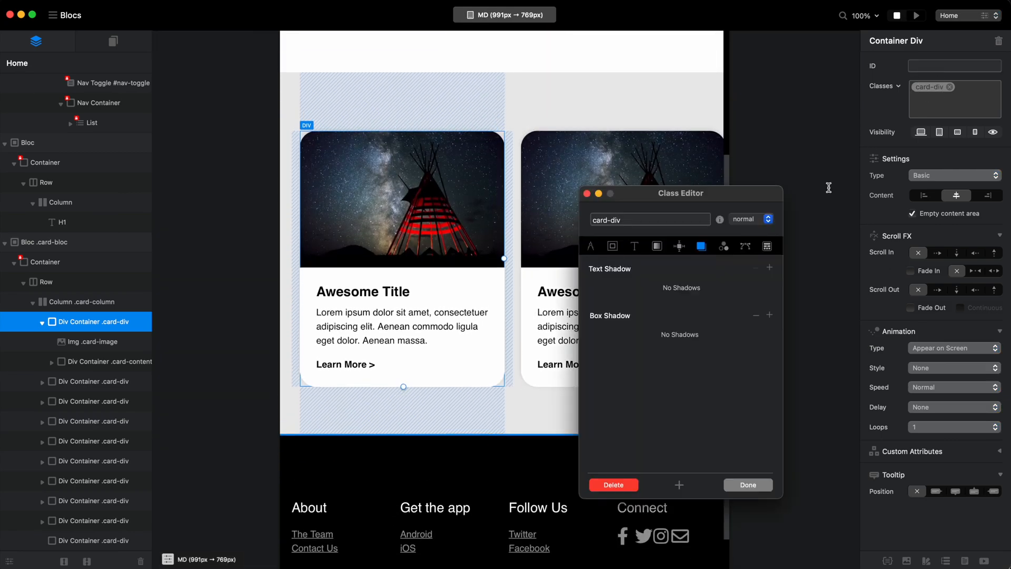
{"action": "left_click", "coordinate": [596, 247]}
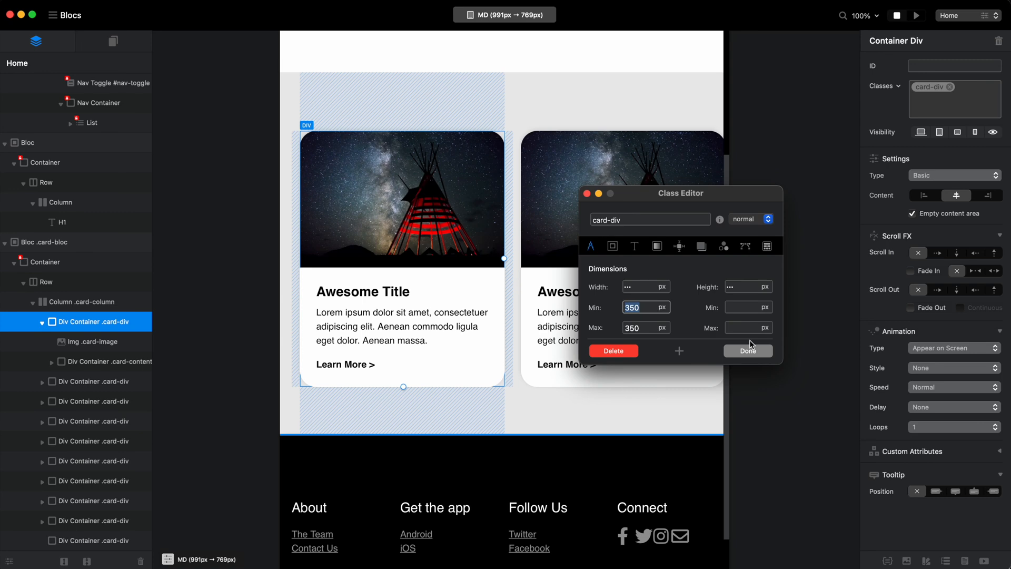
{"action": "type", "text": "300"}
{"action": "key", "text": "Tab"}
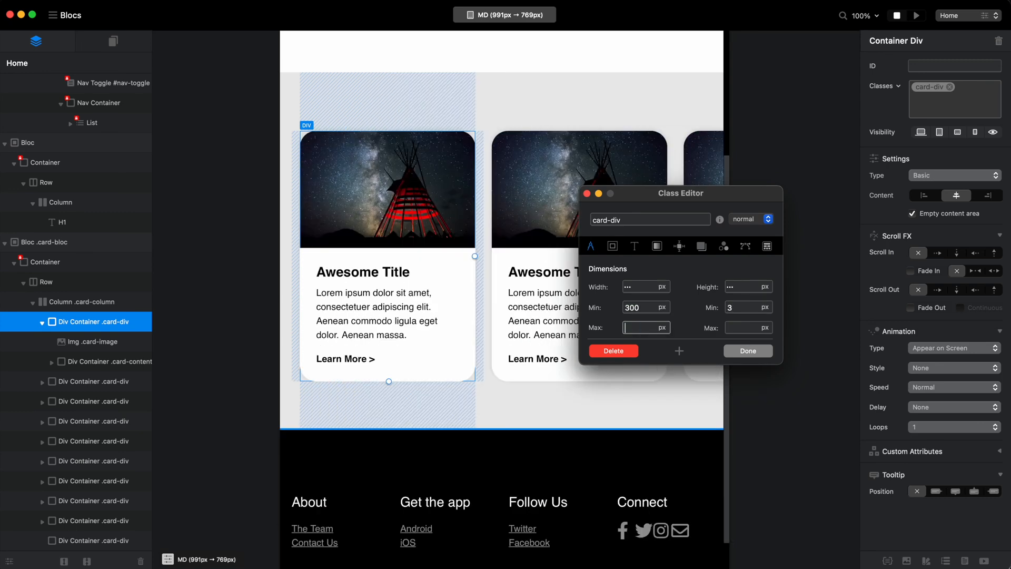
{"action": "double_click", "coordinate": [735, 309]}
At the SM breakpoint, set the card-content class's padding to 20 px on all edges.
{"action": "left_click", "coordinate": [515, 20]}
{"action": "left_click", "coordinate": [504, 70]}
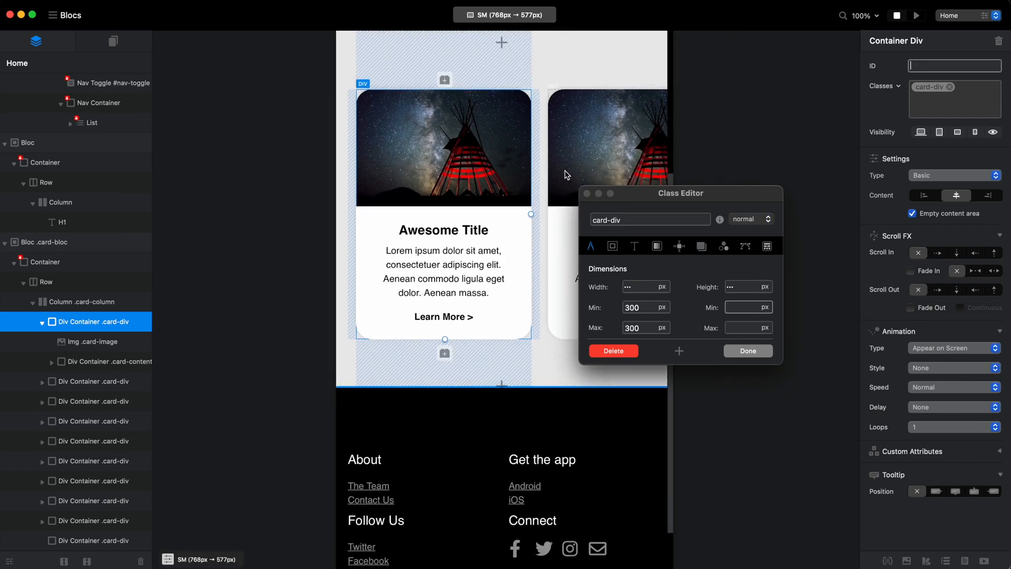
{"action": "left_click", "coordinate": [491, 213]}
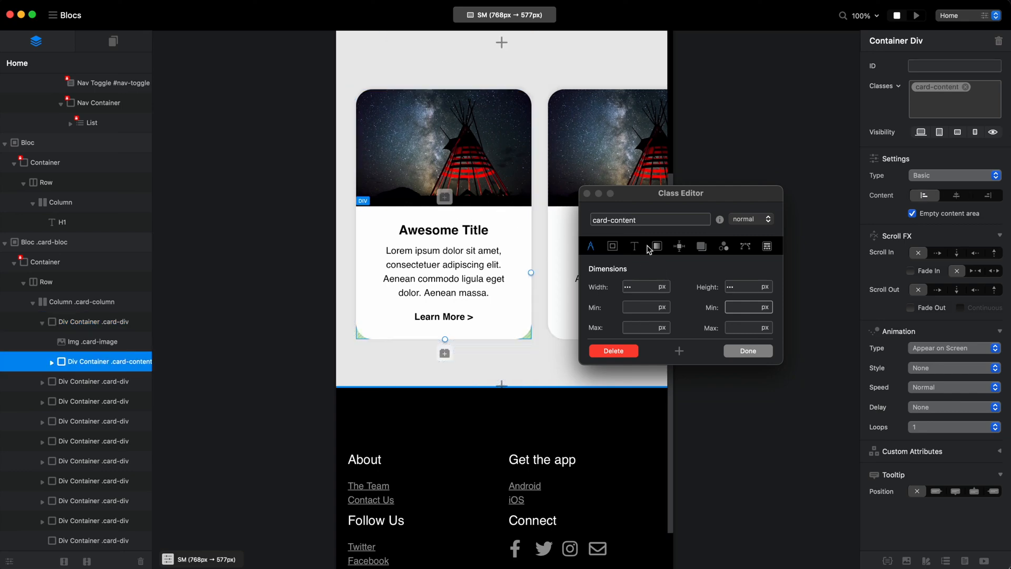
{"action": "left_click", "coordinate": [613, 246]}
{"action": "left_click", "coordinate": [739, 291]}
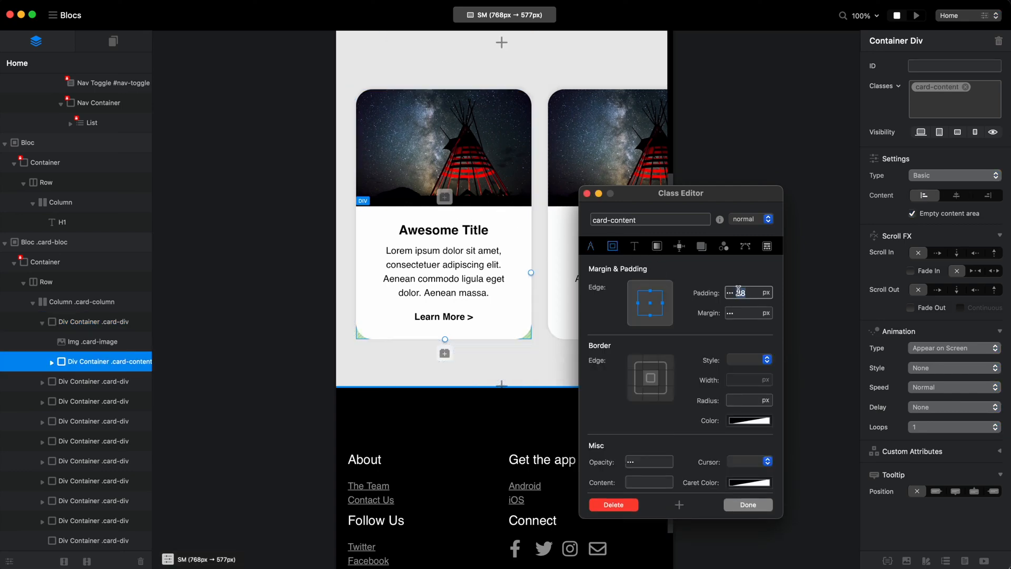
{"action": "key", "text": "BackSpace"}
{"action": "type", "text": "0"}
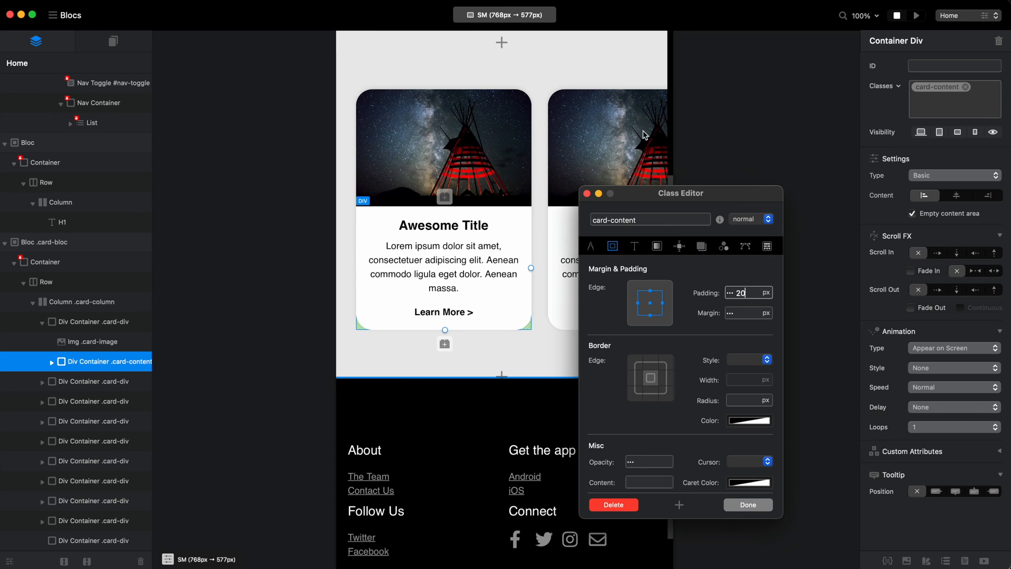
At the XS breakpoint, set the card-content class's left and right padding to 14 px.
{"action": "left_click", "coordinate": [505, 15]}
{"action": "left_click", "coordinate": [504, 86]}
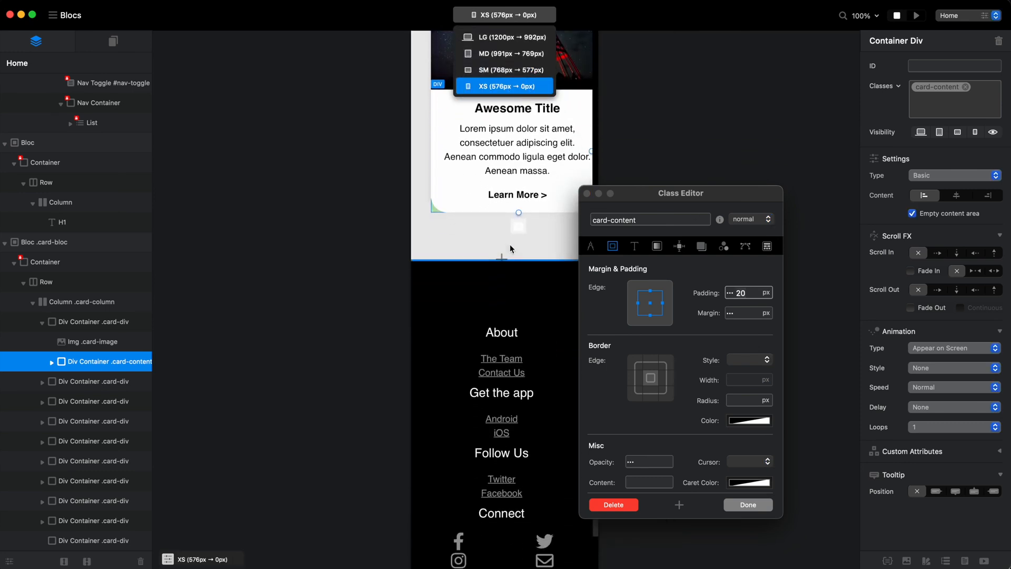
{"action": "scroll", "coordinate": [510, 249], "scroll_direction": "up", "scroll_amount": 1}
{"action": "left_click_drag", "start_coordinate": [659, 197], "coordinate": [740, 159]}
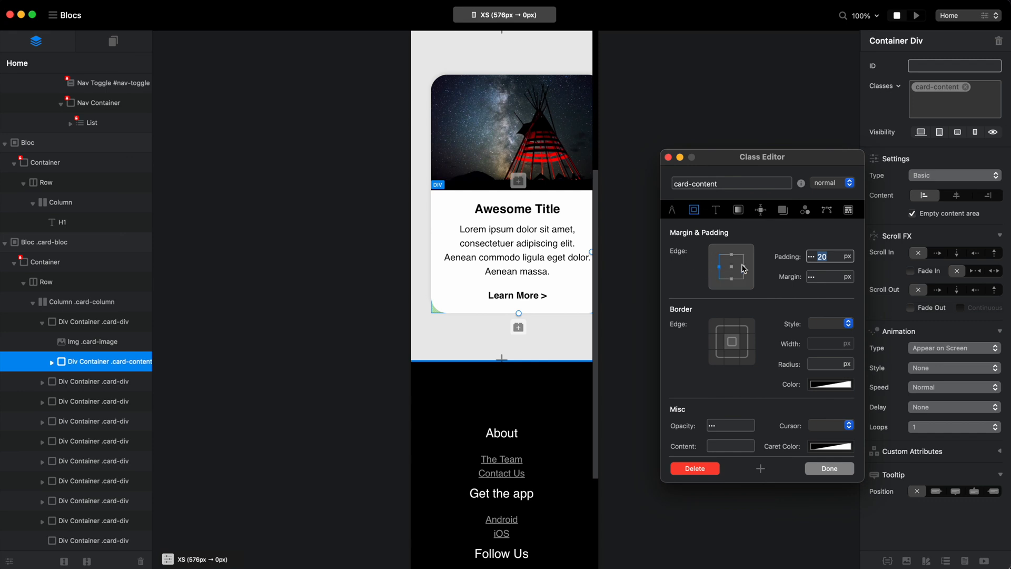
{"action": "type", "text": "7"}
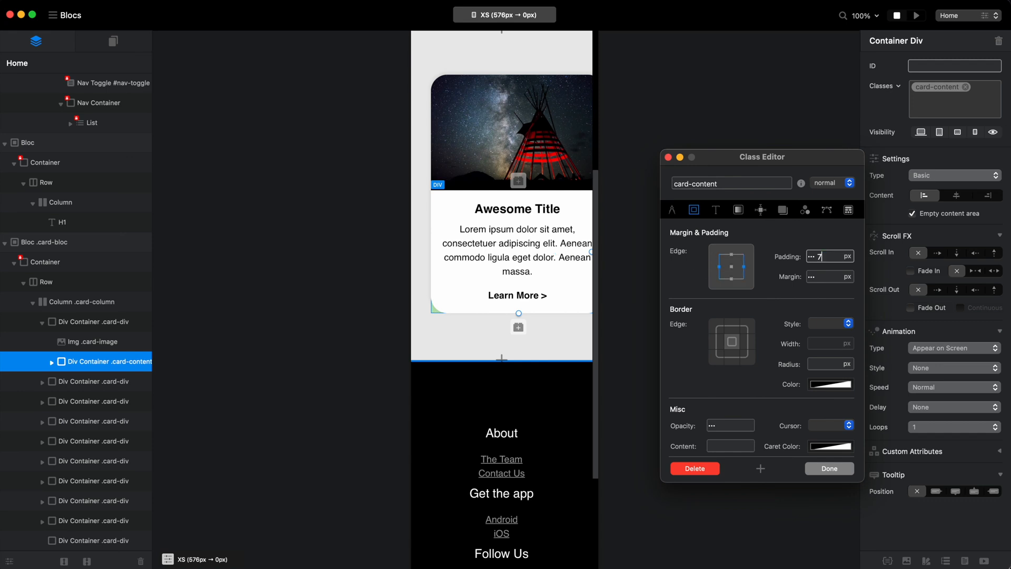
{"action": "key", "text": "BackSpace"}
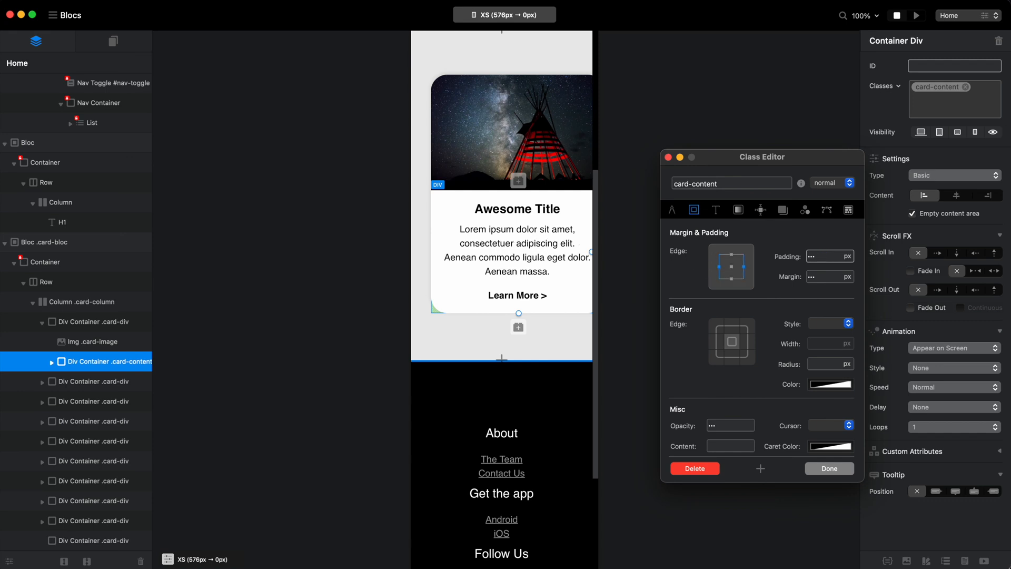
{"action": "type", "text": "14"}
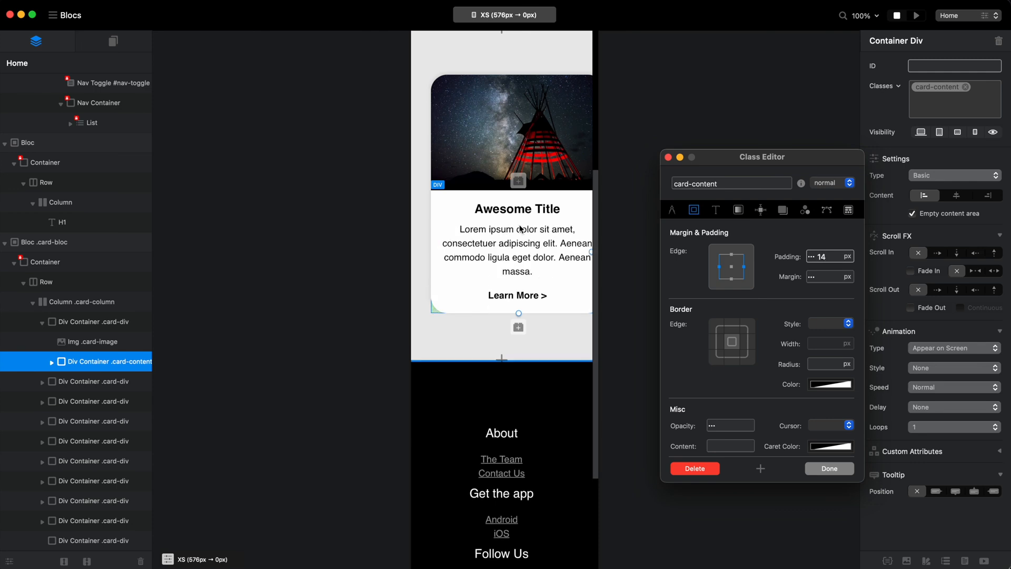
Set the card-div class's left and right margins to 7 px at the XS breakpoint.
{"action": "left_click", "coordinate": [104, 323]}
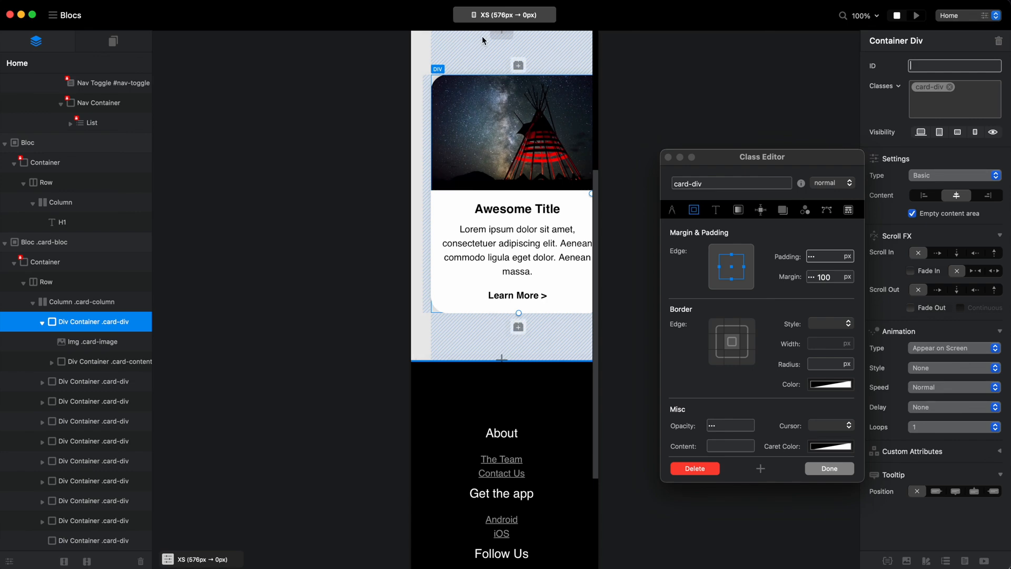
{"action": "left_click", "coordinate": [720, 267]}
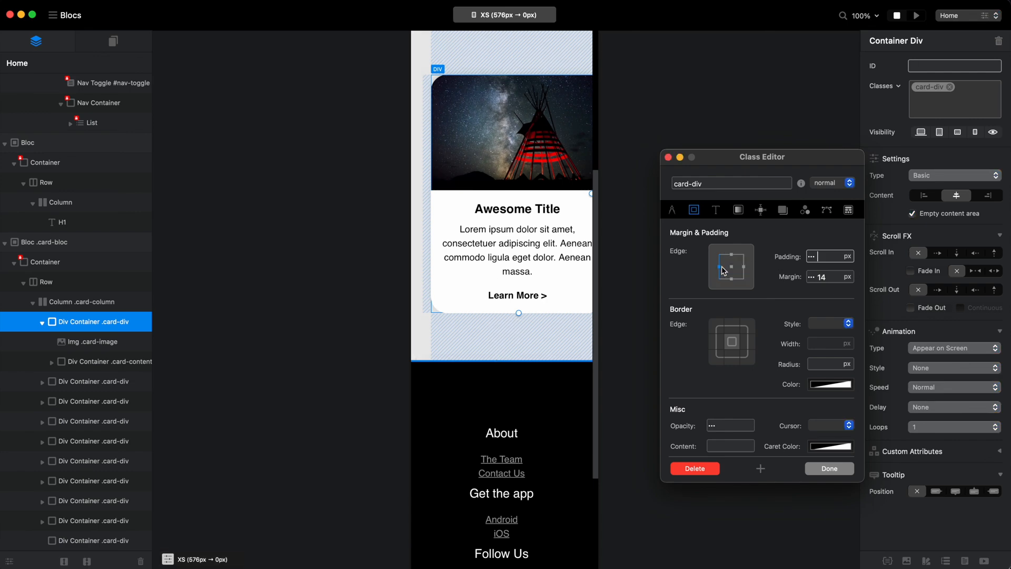
{"action": "double_click", "coordinate": [823, 278]}
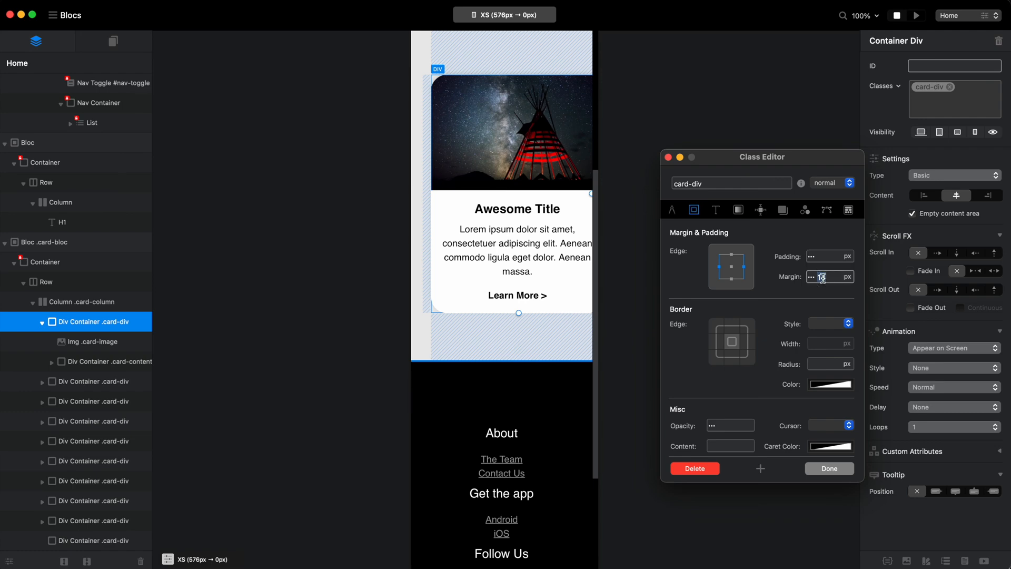
{"action": "type", "text": "7"}
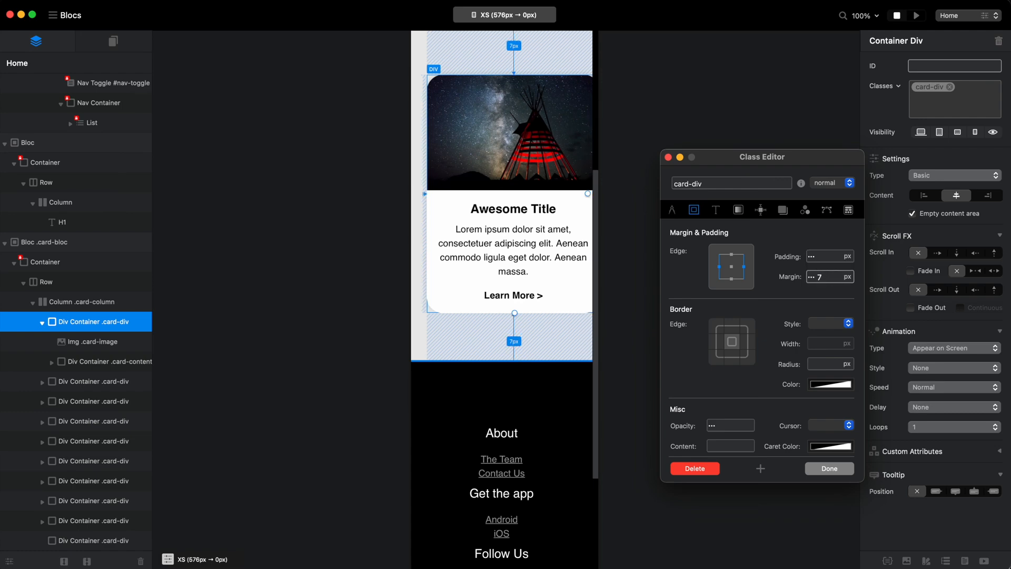
Set the card-div class's top and bottom margins to 80 px at the XS breakpoint.
{"action": "left_click", "coordinate": [731, 254]}
{"action": "left_click", "coordinate": [732, 279], "text": "shift"}
{"action": "left_click", "coordinate": [824, 276]}
{"action": "double_click", "coordinate": [824, 276]}
{"action": "type", "text": "80"}
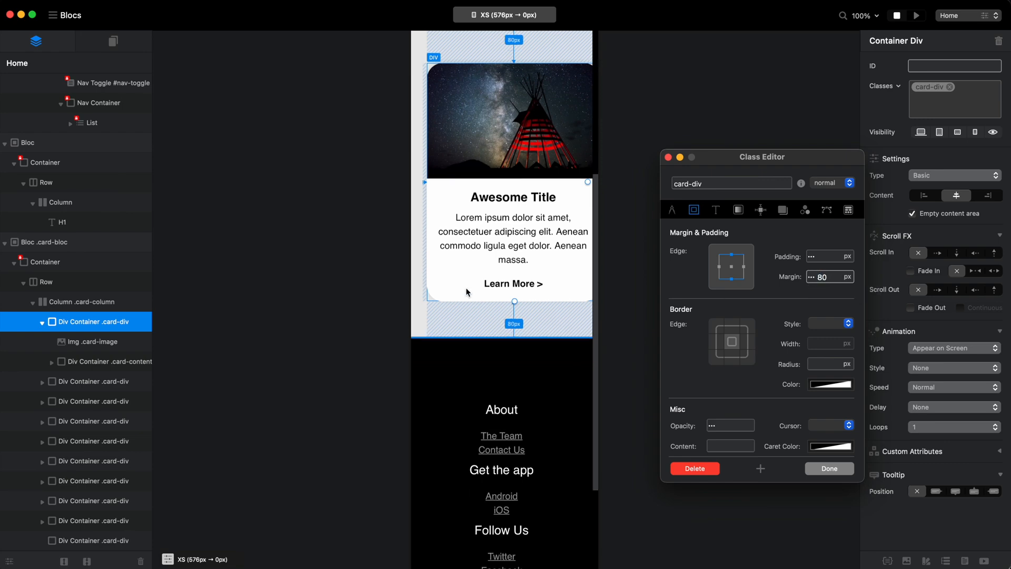
For card-div at the XS breakpoint, set the minimum width to 90%, clear the maximum width, and close the class editor.
{"action": "scroll", "coordinate": [468, 293], "scroll_direction": "up", "scroll_amount": 2}
{"action": "left_click", "coordinate": [672, 210]}
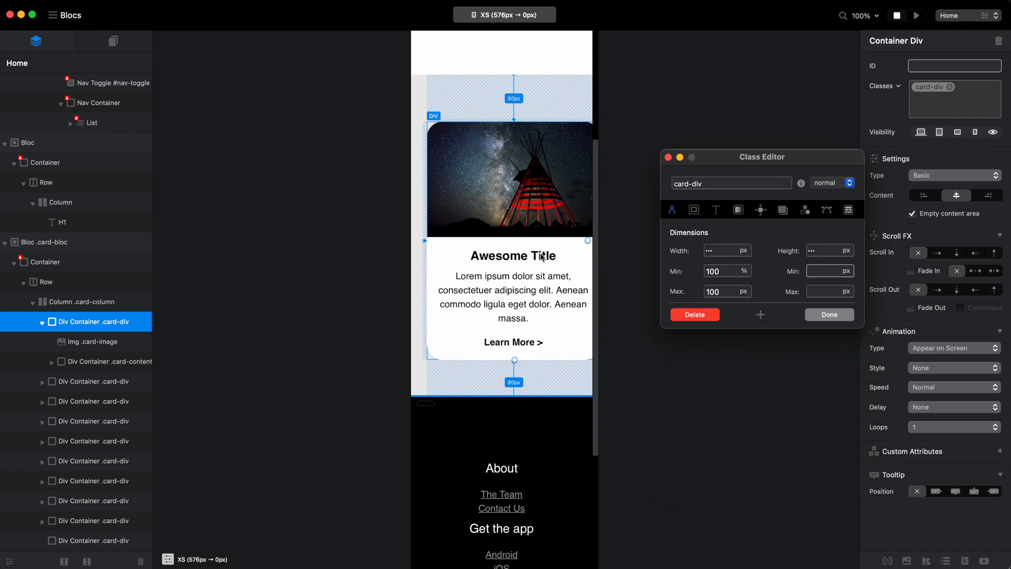
{"action": "double_click", "coordinate": [718, 272]}
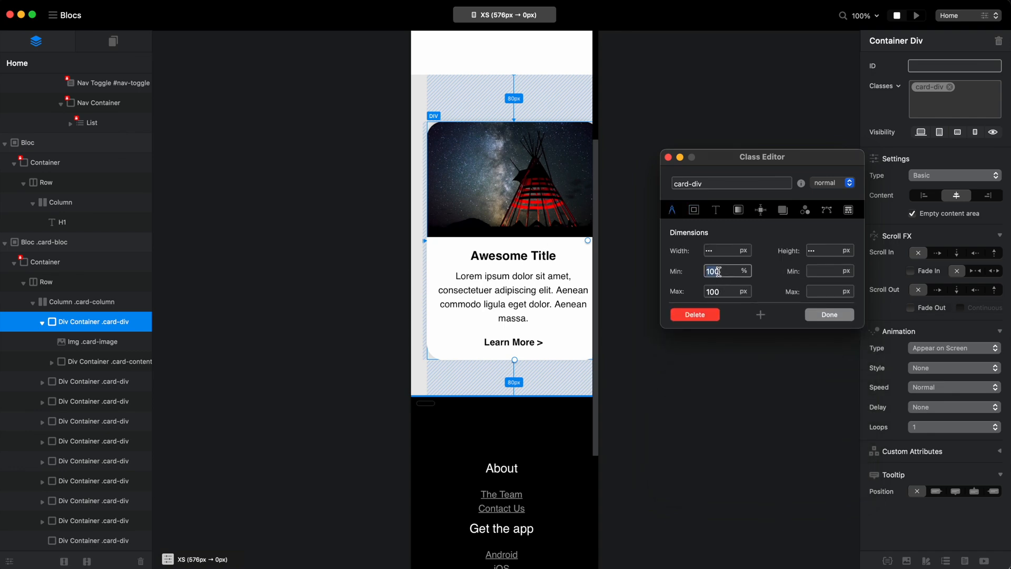
{"action": "key", "text": "BackSpace"}
{"action": "double_click", "coordinate": [719, 292]}
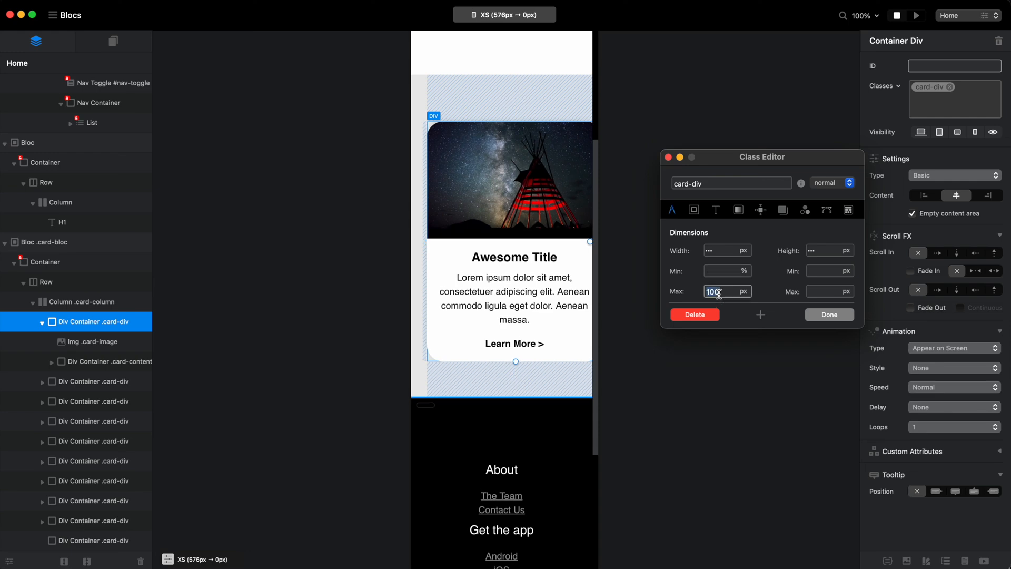
{"action": "key", "text": "BackSpace"}
{"action": "left_click", "coordinate": [721, 272]}
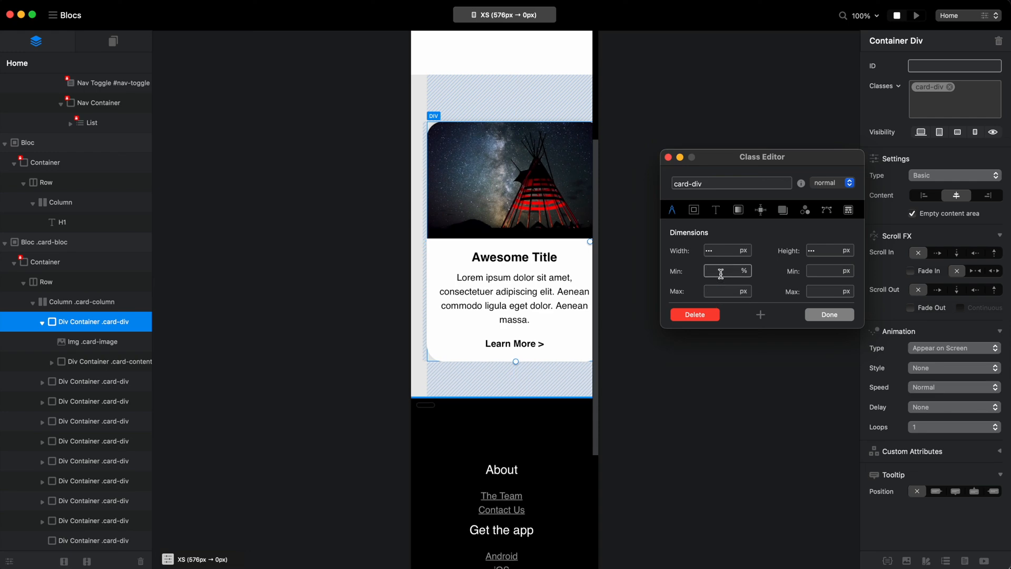
{"action": "type", "text": "90"}
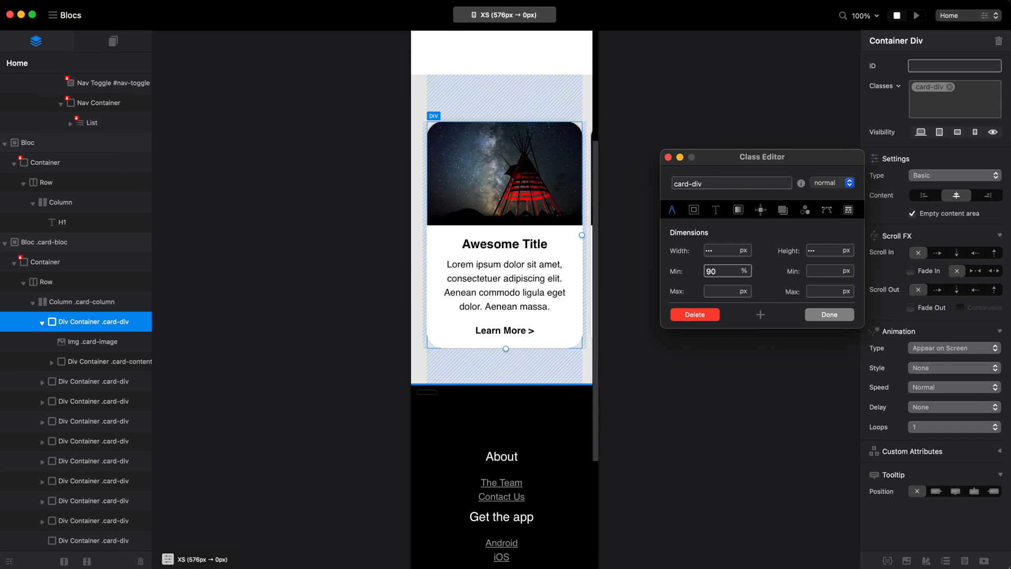
{"action": "left_click", "coordinate": [840, 317]}
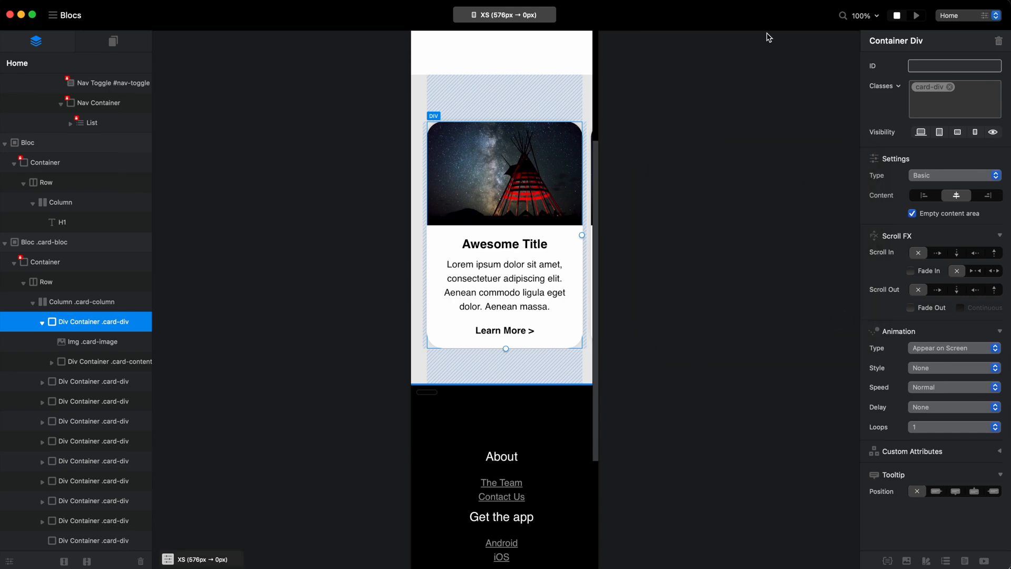
Preview the card row at the XS breakpoint, scroll through it, and switch the preview to the MD breakpoint.
{"action": "left_click", "coordinate": [917, 16]}
{"action": "scroll", "coordinate": [476, 377], "scroll_direction": "down", "scroll_amount": 5}
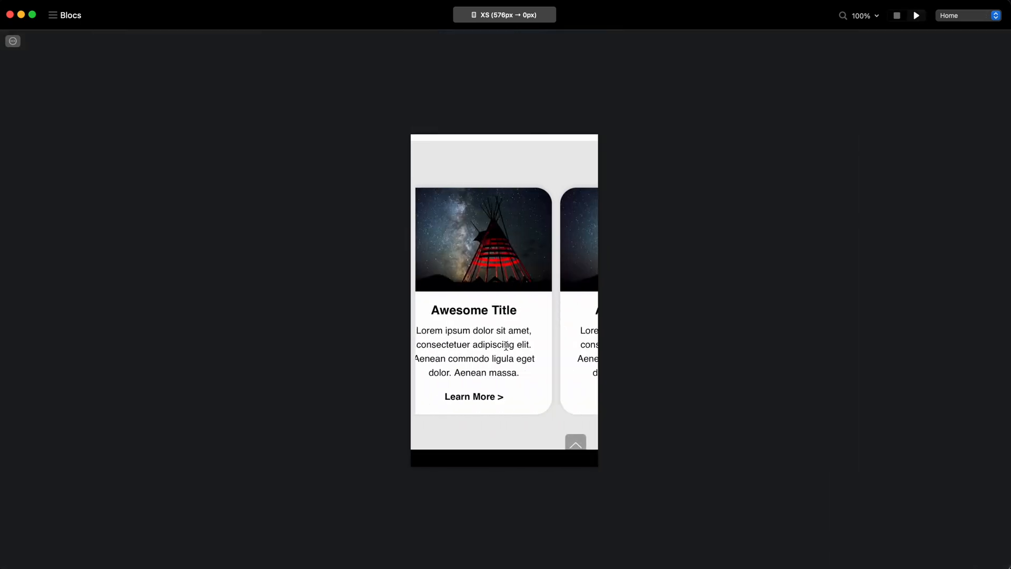
{"action": "left_click", "coordinate": [504, 15]}
{"action": "left_click", "coordinate": [504, 58]}
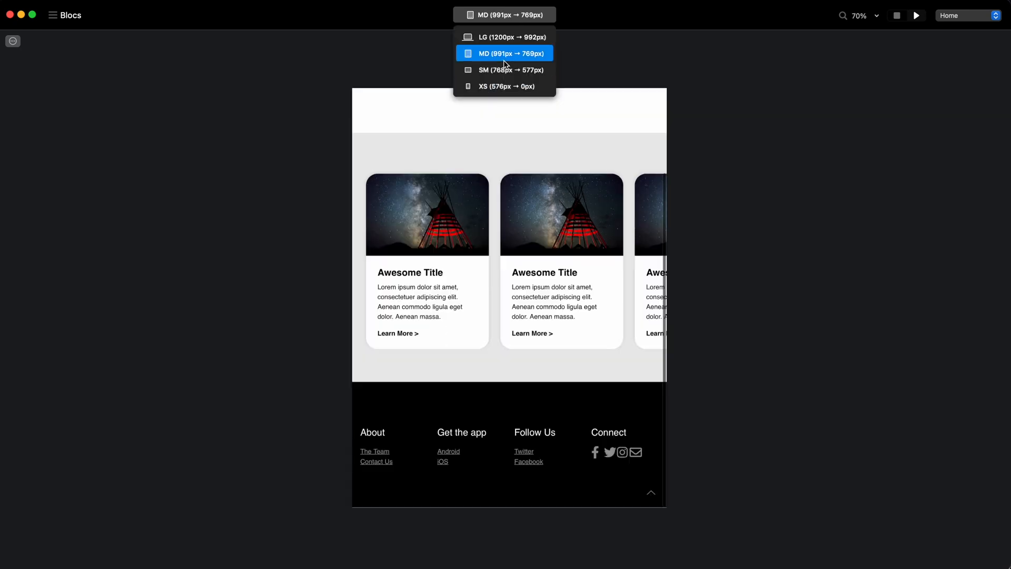
Preview the card row at the SM, MD and LG breakpoints, scroll it sideways at LG, and stop the preview.
{"action": "left_click", "coordinate": [503, 69]}
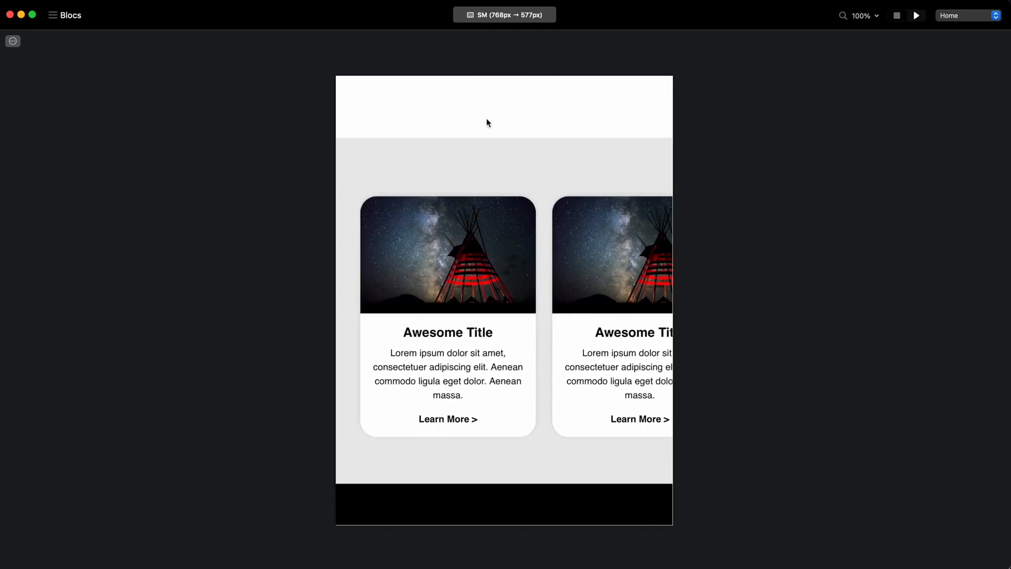
{"action": "left_click", "coordinate": [505, 14]}
{"action": "left_click", "coordinate": [504, 53]}
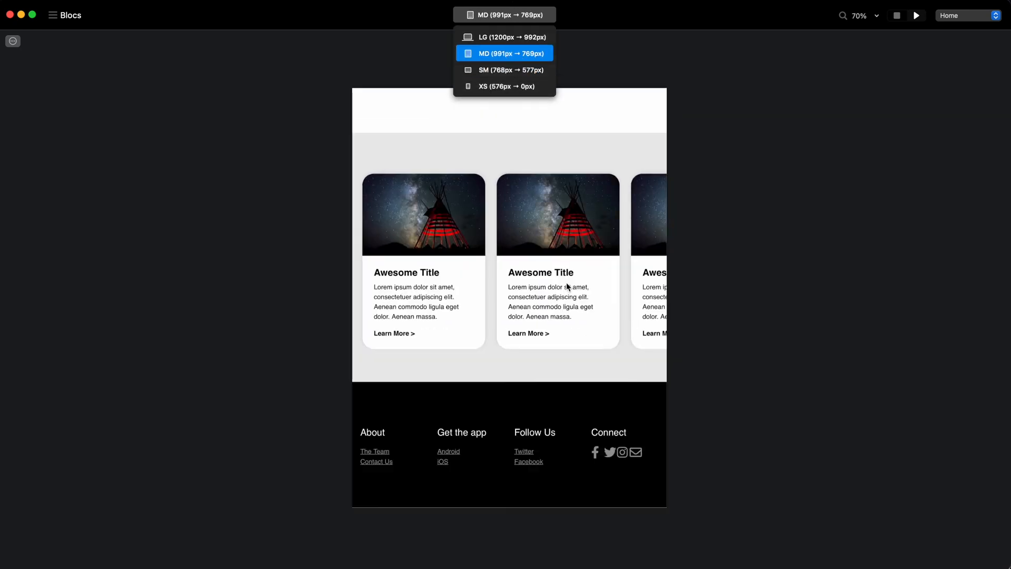
{"action": "left_click", "coordinate": [502, 17]}
{"action": "left_click", "coordinate": [504, 38]}
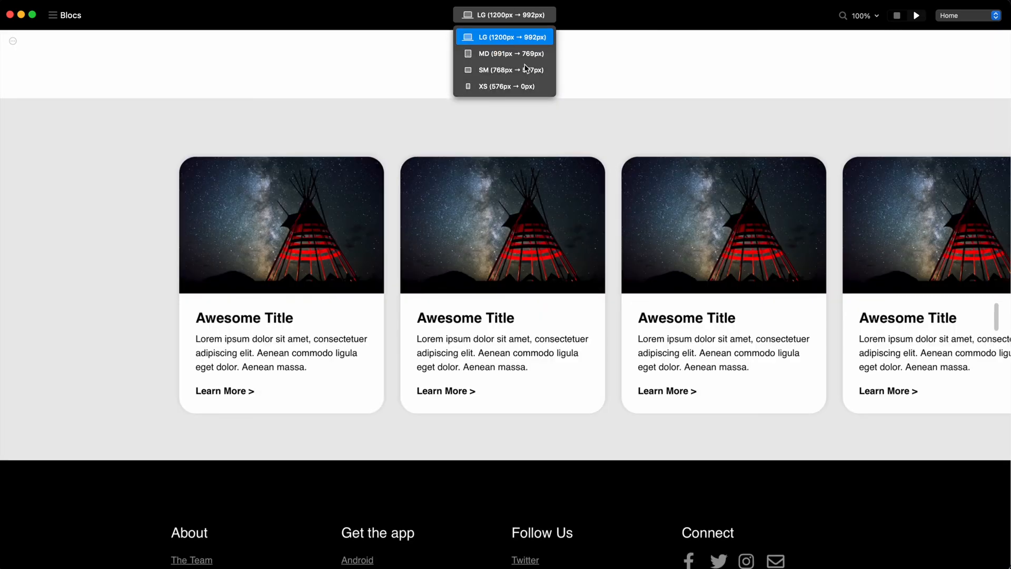
{"action": "scroll", "coordinate": [726, 288], "scroll_direction": "right", "scroll_amount": 20}
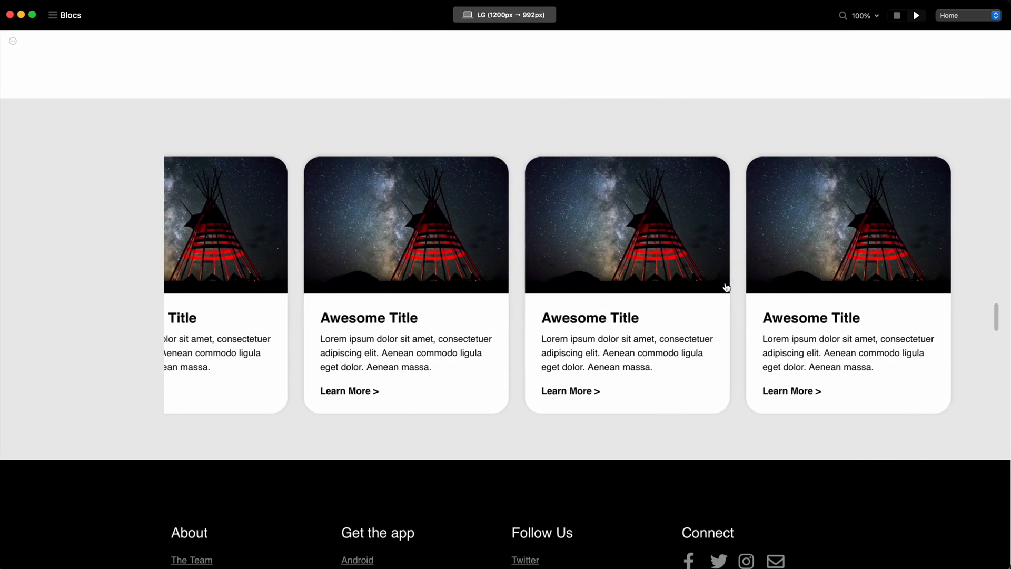
{"action": "scroll", "coordinate": [726, 288], "scroll_direction": "left", "scroll_amount": 5}
{"action": "left_click", "coordinate": [897, 16]}
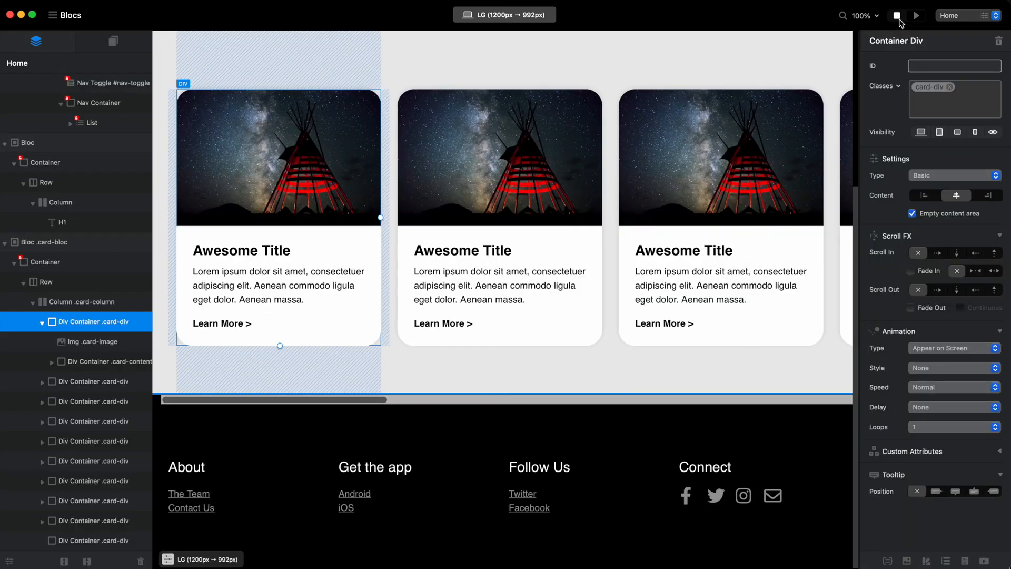
Inspect the first card's structure and classes, covering its card-image, card-content and card-div elements.
{"action": "left_click", "coordinate": [42, 322]}
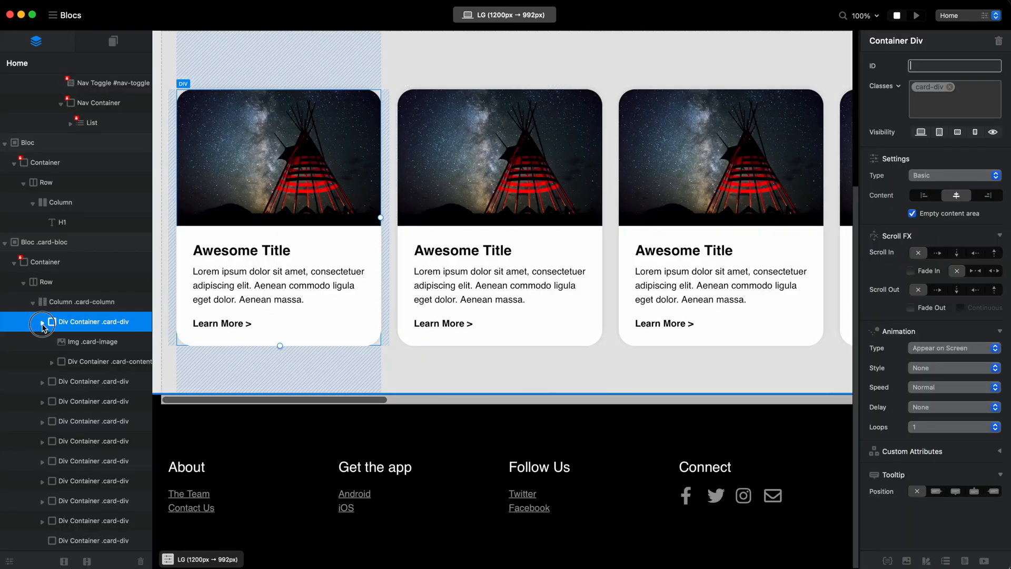
{"action": "left_click", "coordinate": [261, 174]}
{"action": "left_click", "coordinate": [980, 98]}
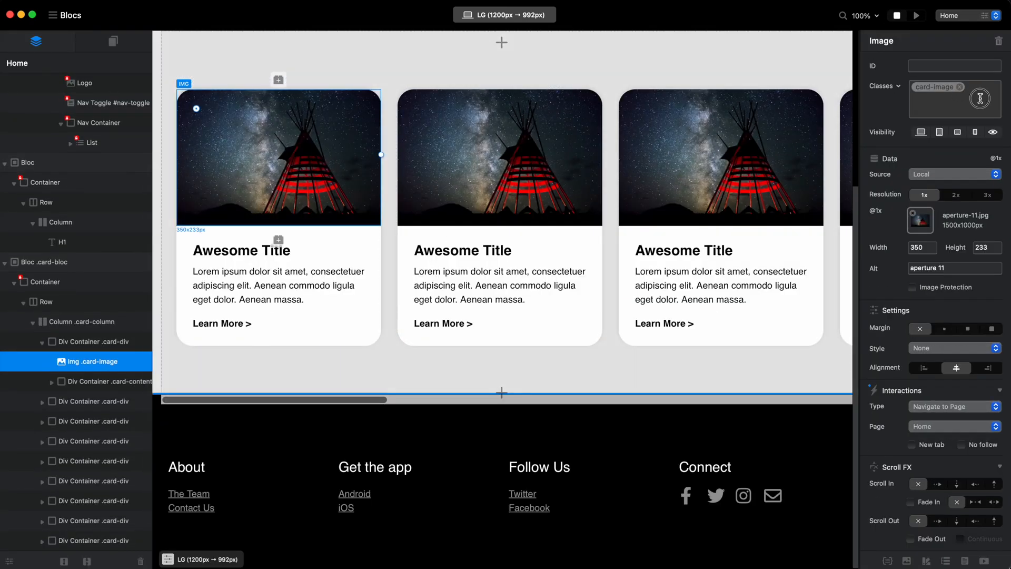
{"action": "left_click", "coordinate": [336, 228]}
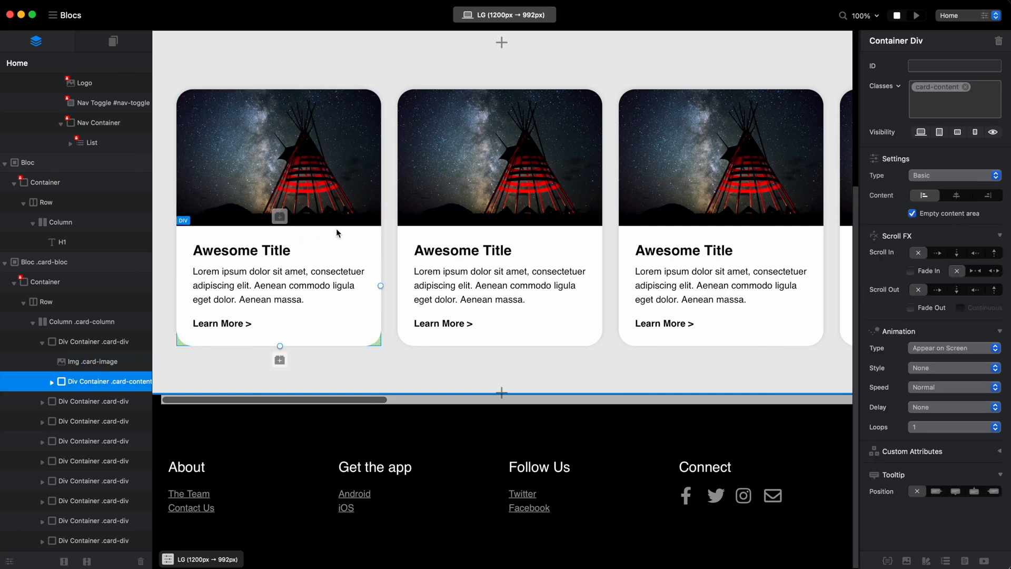
{"action": "left_click_drag", "start_coordinate": [259, 252], "coordinate": [261, 255]}
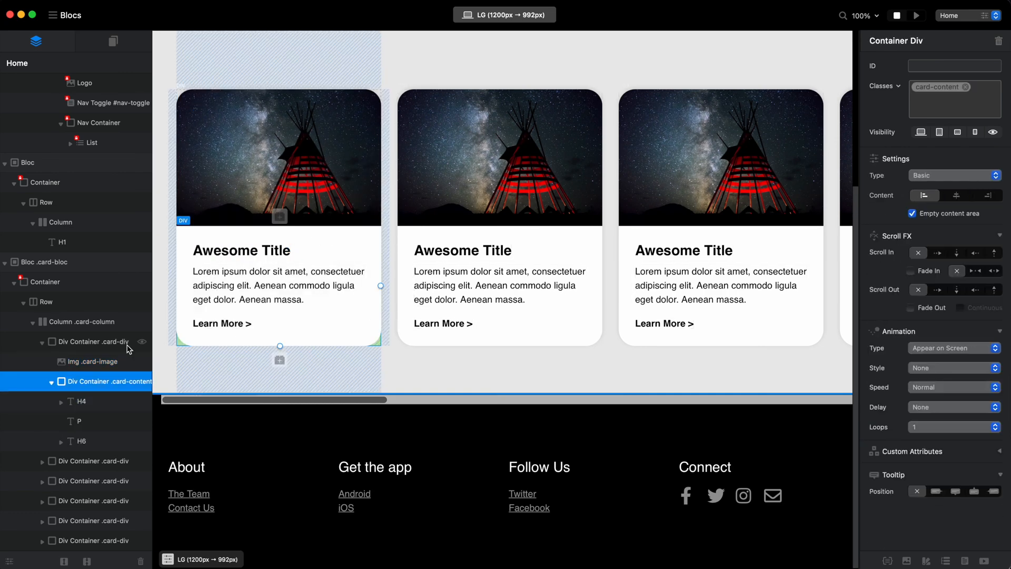
{"action": "left_click", "coordinate": [98, 348]}
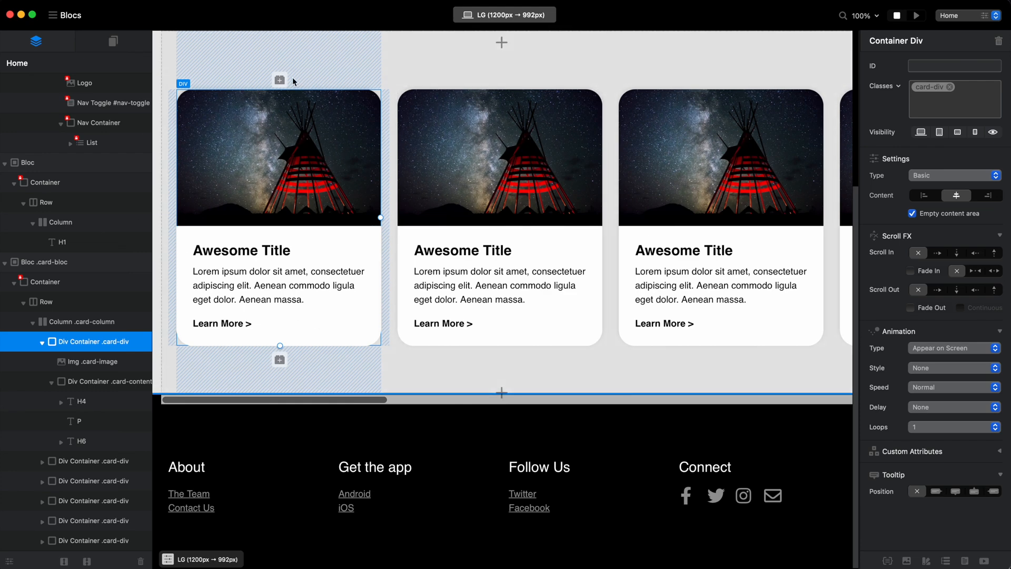
Review the card-column and the card-div containers nested inside it, with the first card's contents collapsed.
{"action": "left_click", "coordinate": [92, 319]}
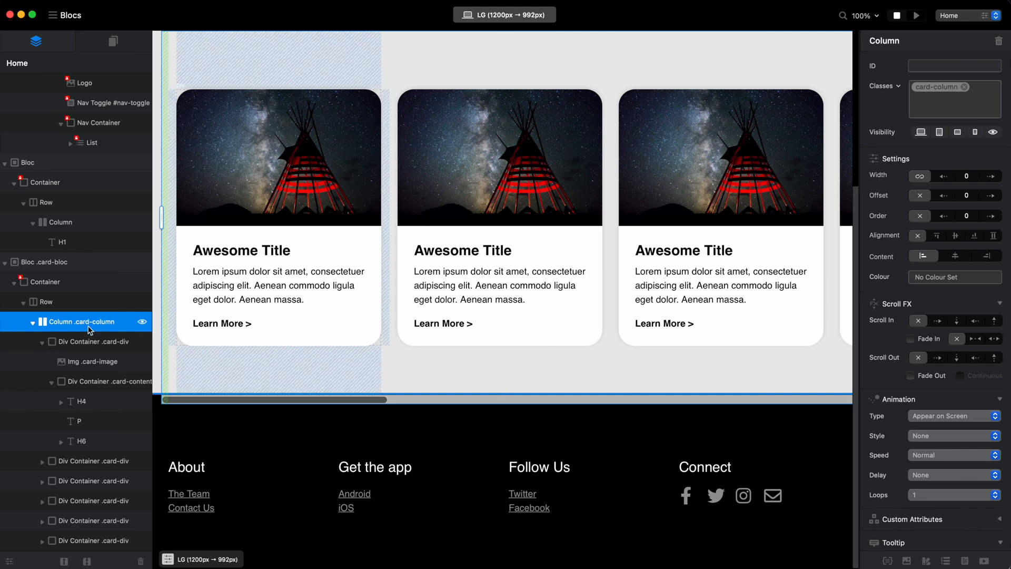
{"action": "left_click", "coordinate": [42, 342]}
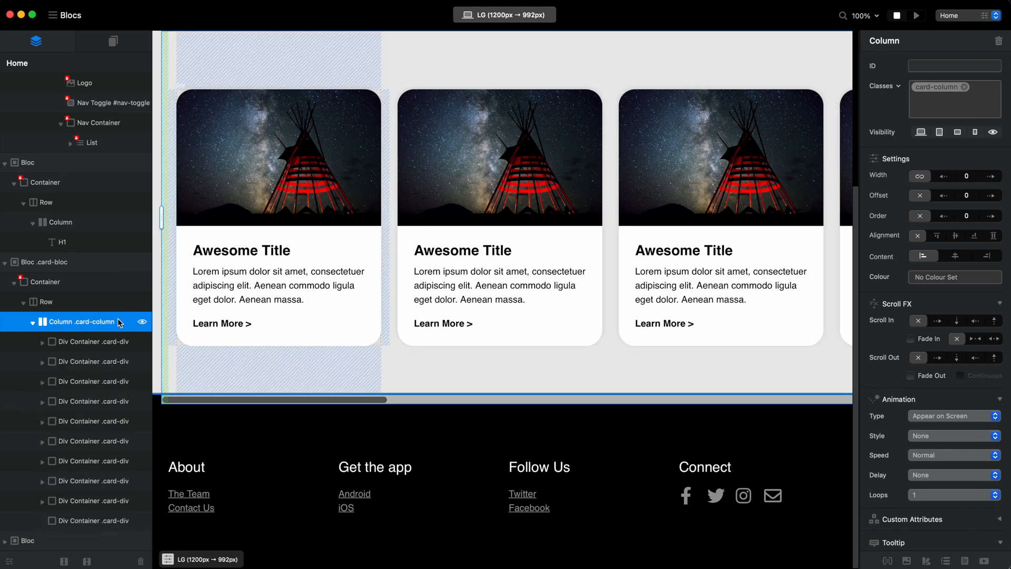
{"action": "left_click", "coordinate": [77, 344]}
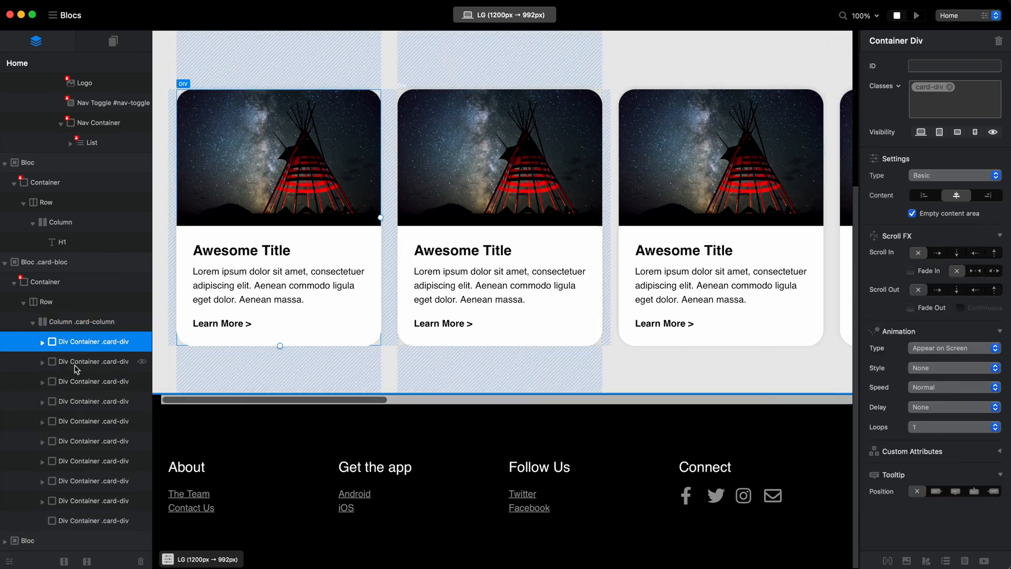
{"action": "left_click", "coordinate": [76, 365]}
{"action": "left_click", "coordinate": [78, 383]}
Review the card-column class's positioning settings and overflow options, and close the class editor without changing them.
{"action": "left_click", "coordinate": [85, 324]}
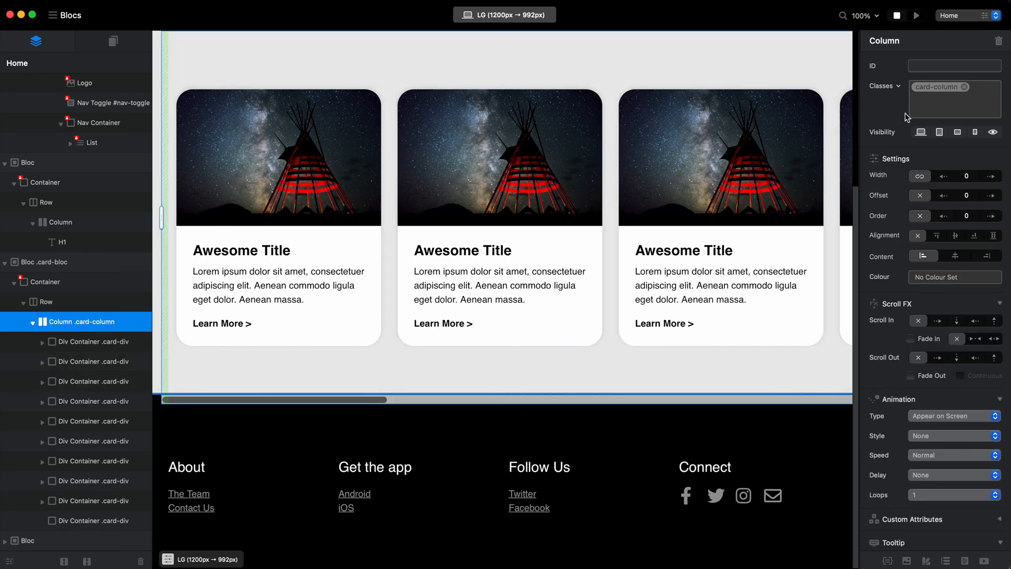
{"action": "double_click", "coordinate": [943, 87]}
{"action": "left_click", "coordinate": [760, 210]}
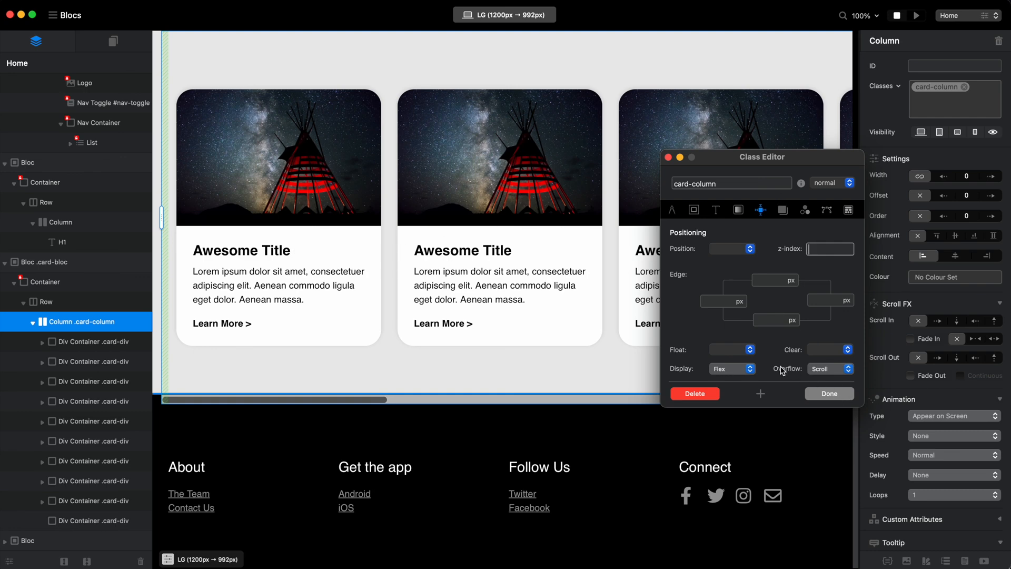
{"action": "left_click", "coordinate": [847, 369]}
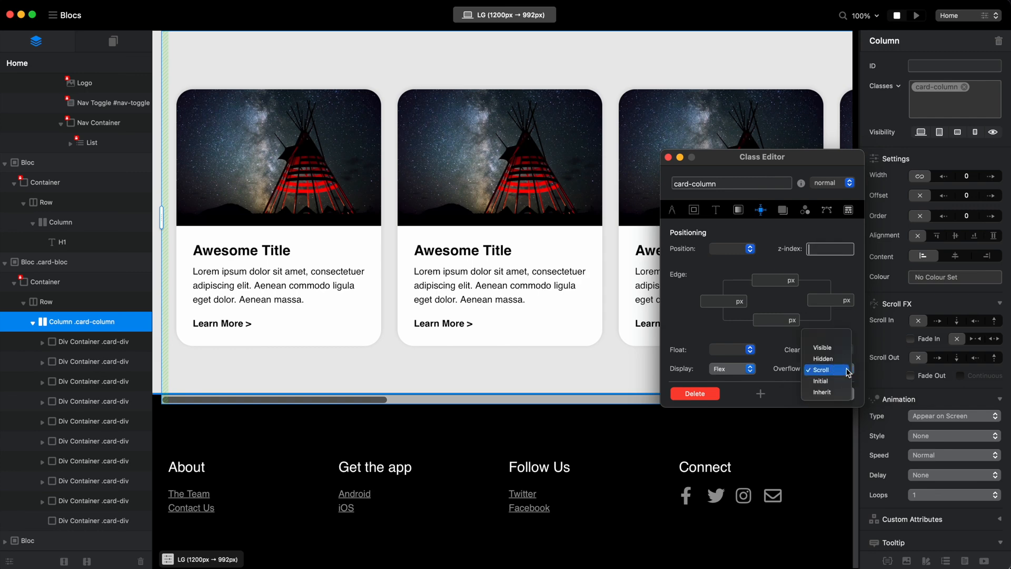
{"action": "left_click", "coordinate": [857, 373]}
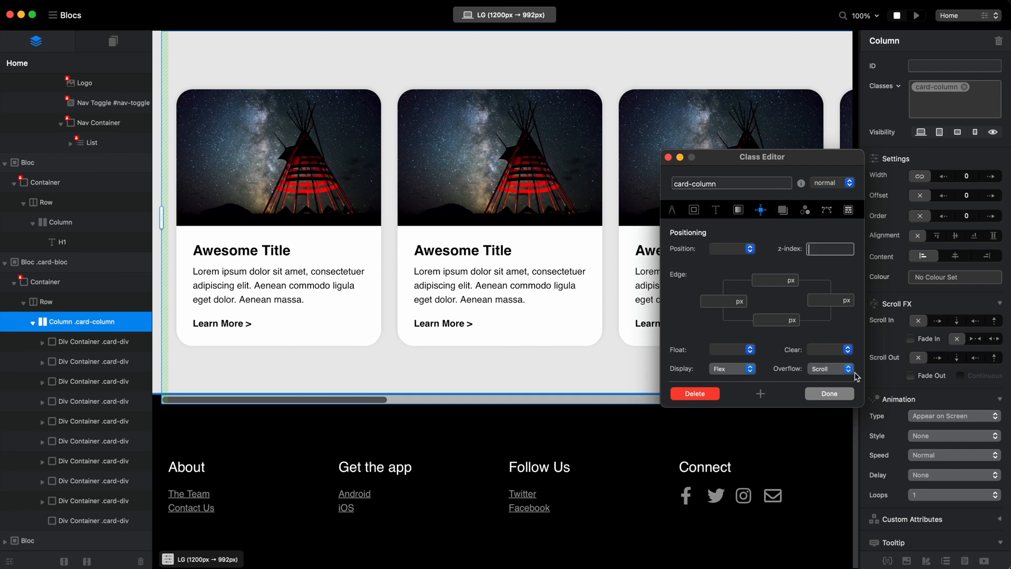
{"action": "left_click", "coordinate": [843, 396]}
Switch to Safari and show the top of the Freedom Template demo page.
{"action": "scroll", "coordinate": [826, 356], "scroll_direction": "up", "scroll_amount": 3}
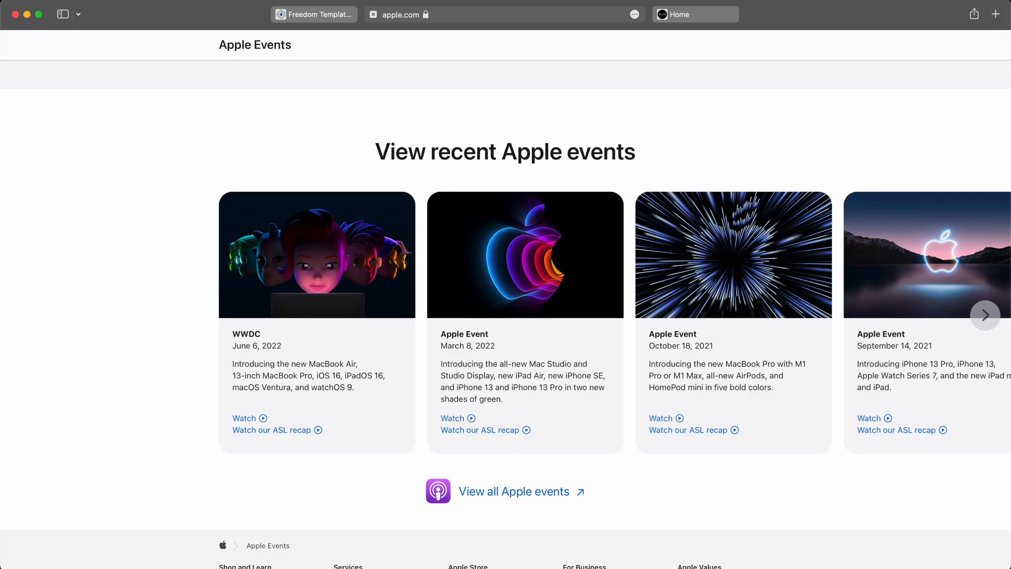
{"action": "scroll", "coordinate": [588, 182], "scroll_direction": "up", "scroll_amount": 3}
{"action": "scroll", "coordinate": [588, 182], "scroll_direction": "up", "scroll_amount": 15}
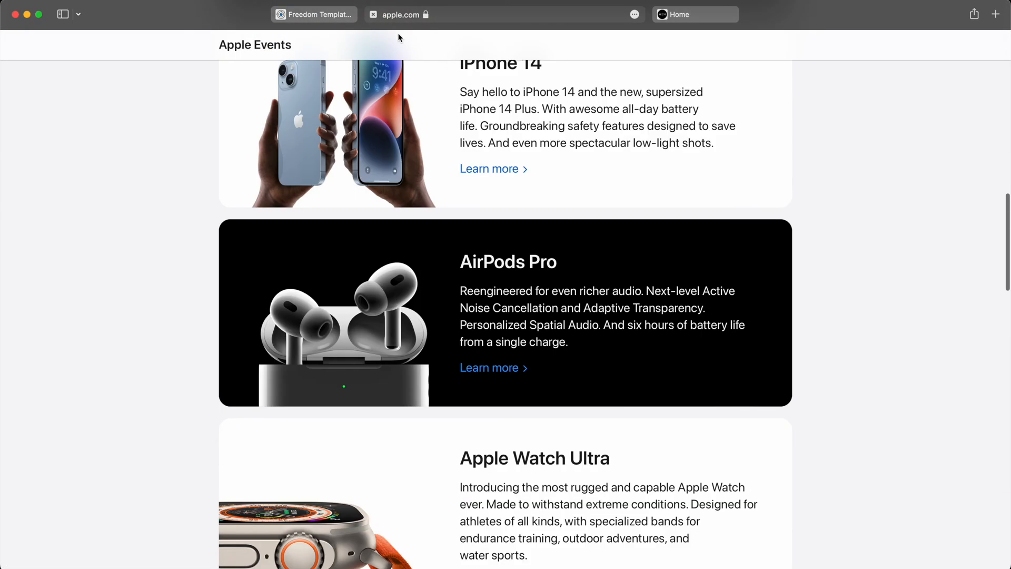
{"action": "left_click", "coordinate": [333, 15]}
{"action": "scroll", "coordinate": [598, 178], "scroll_direction": "up", "scroll_amount": 15}
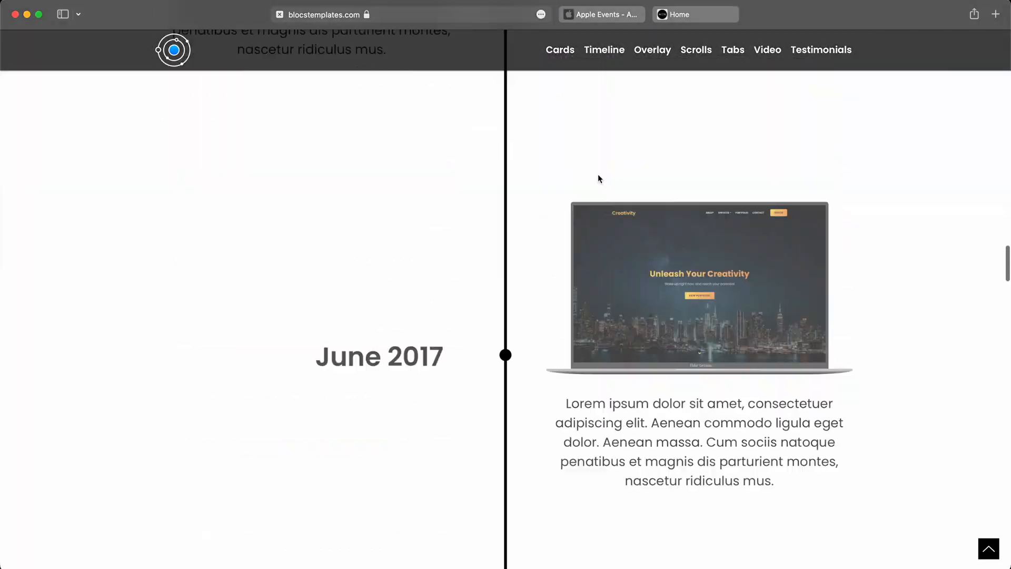
{"action": "scroll", "coordinate": [598, 178], "scroll_direction": "up", "scroll_amount": 20}
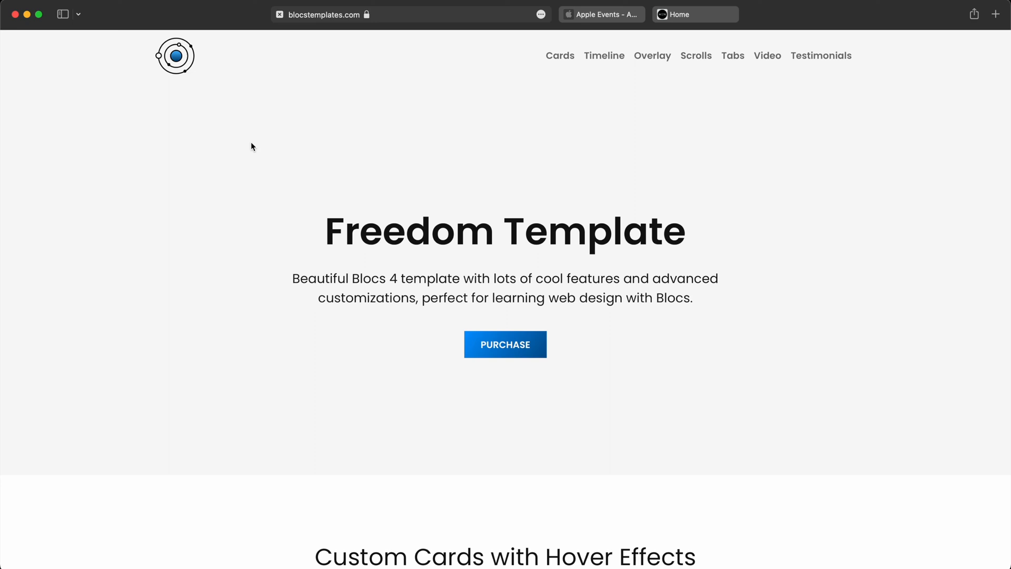
Examine how the Freedom Template's navigation bar and logo behave on scrolling, view the Animated Timeline section, and return to the Blocs page's top.
{"action": "scroll", "coordinate": [250, 143], "scroll_direction": "down", "scroll_amount": 5}
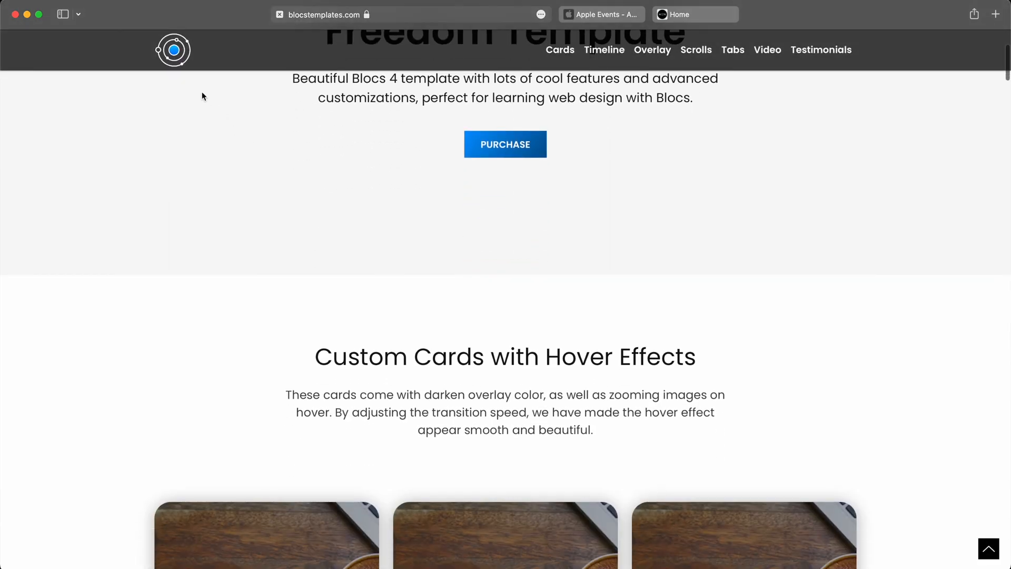
{"action": "scroll", "coordinate": [200, 94], "scroll_direction": "up", "scroll_amount": 5}
{"action": "scroll", "coordinate": [200, 94], "scroll_direction": "down", "scroll_amount": 2}
{"action": "scroll", "coordinate": [200, 94], "scroll_direction": "up", "scroll_amount": 2}
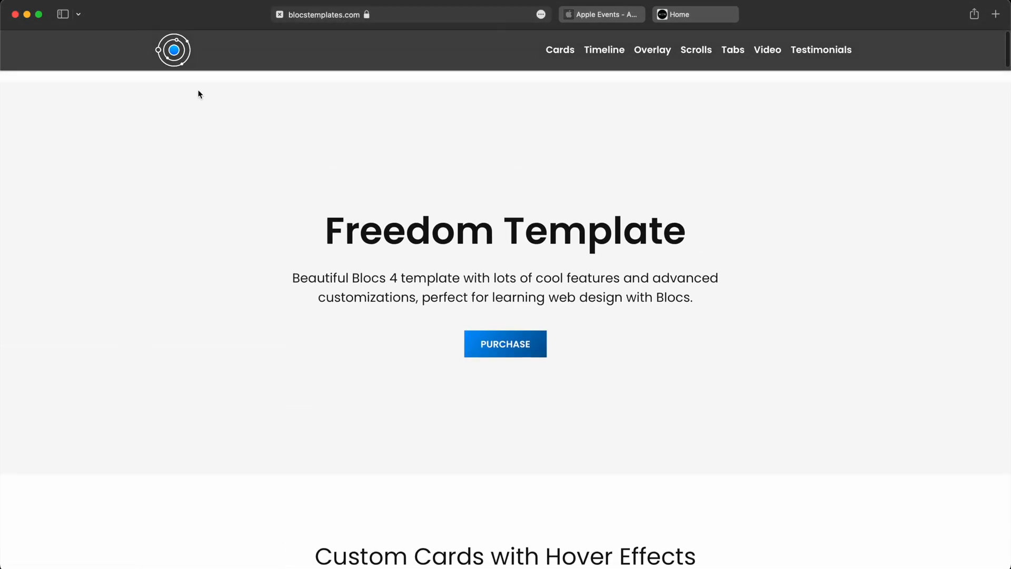
{"action": "scroll", "coordinate": [200, 94], "scroll_direction": "down", "scroll_amount": 1}
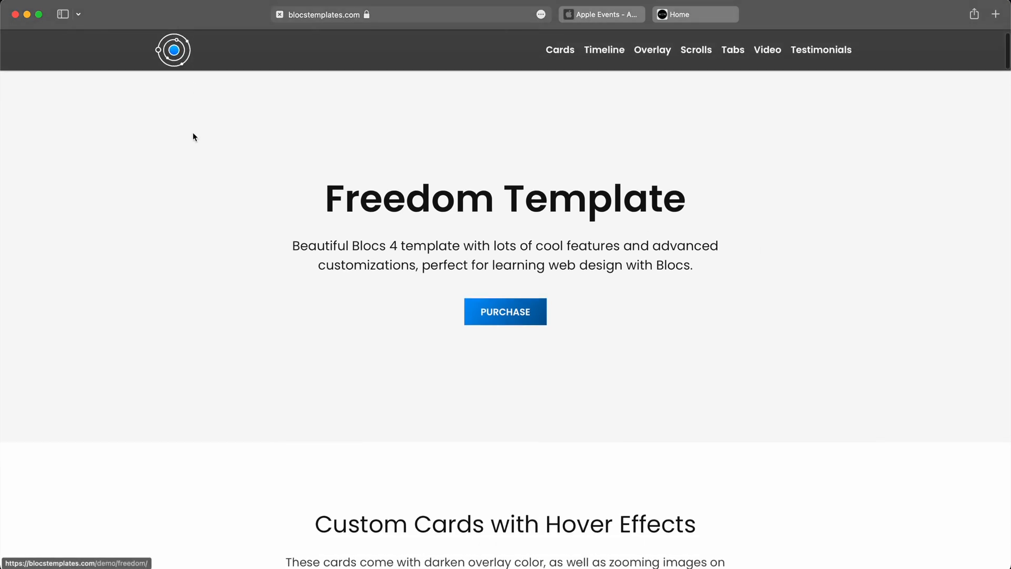
{"action": "scroll", "coordinate": [196, 147], "scroll_direction": "up", "scroll_amount": 2}
{"action": "scroll", "coordinate": [210, 176], "scroll_direction": "down", "scroll_amount": 3}
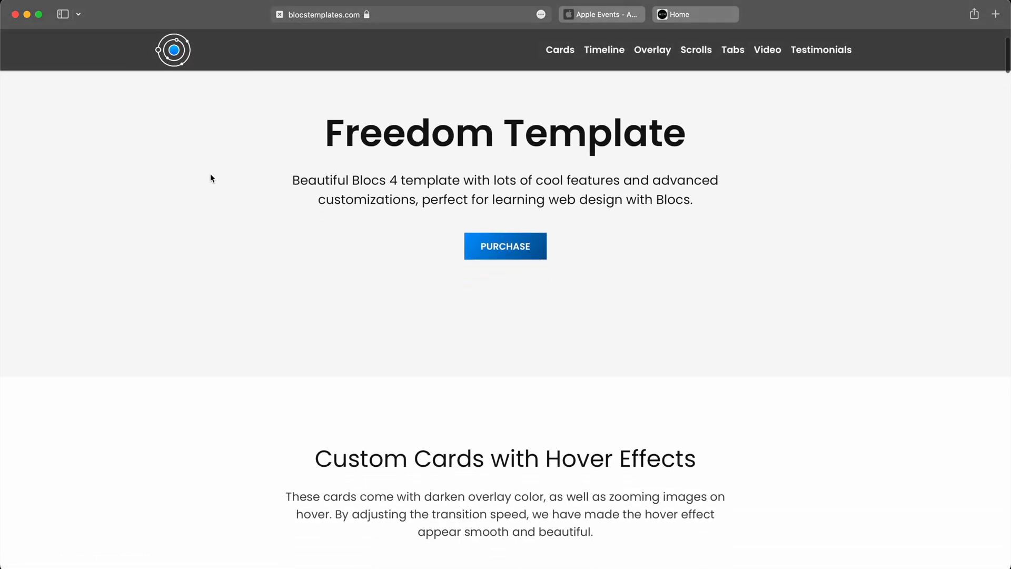
{"action": "scroll", "coordinate": [211, 176], "scroll_direction": "up", "scroll_amount": 3}
{"action": "scroll", "coordinate": [210, 175], "scroll_direction": "down", "scroll_amount": 3}
{"action": "scroll", "coordinate": [210, 175], "scroll_direction": "up", "scroll_amount": 3}
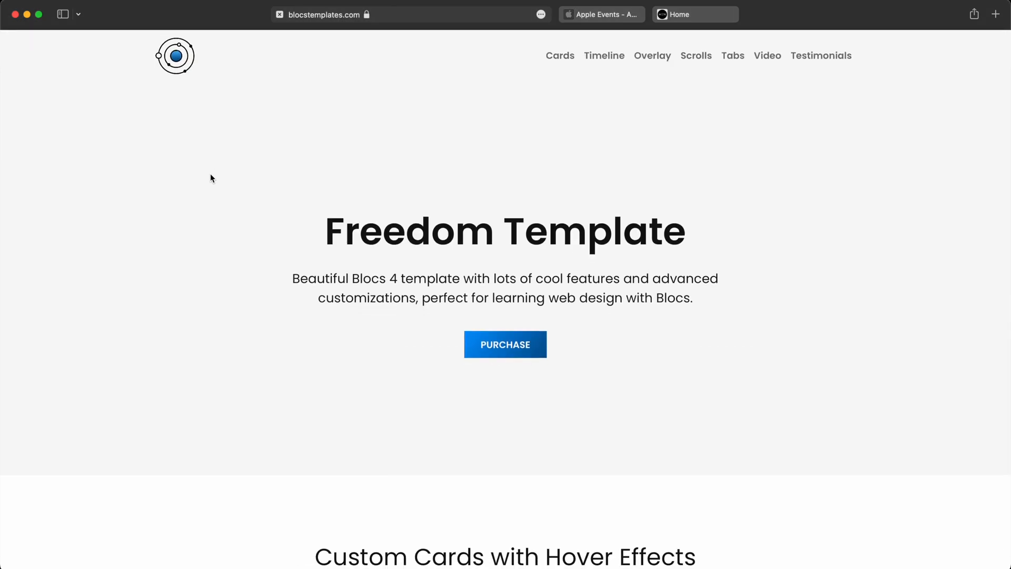
{"action": "scroll", "coordinate": [211, 175], "scroll_direction": "down", "scroll_amount": 10}
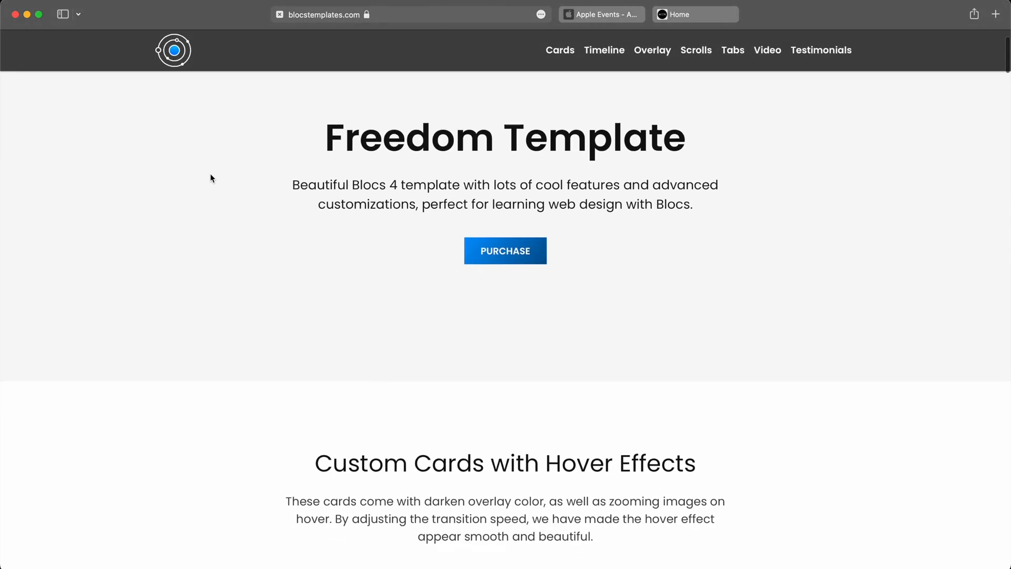
{"action": "scroll", "coordinate": [210, 175], "scroll_direction": "down", "scroll_amount": 15}
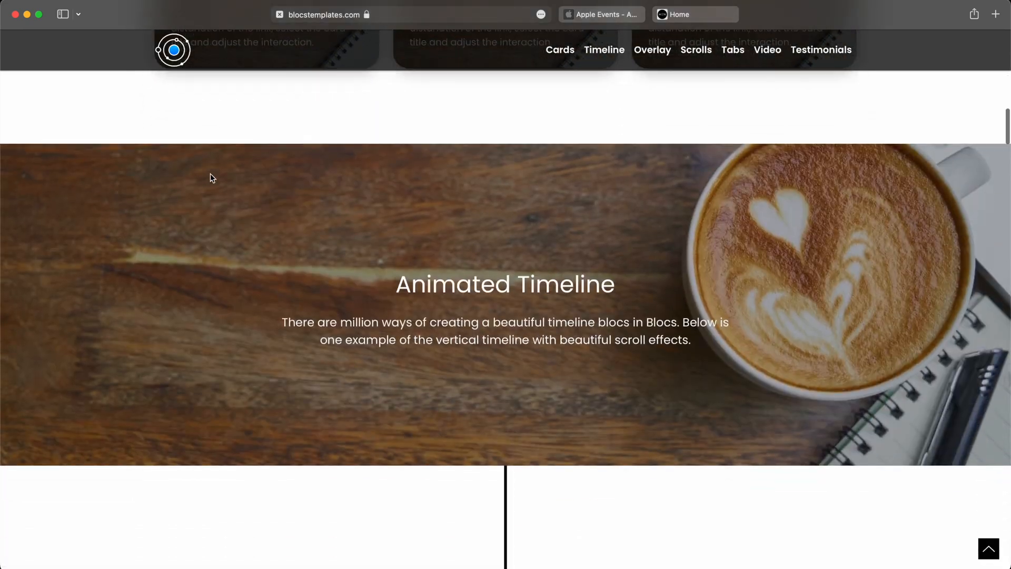
{"action": "scroll", "coordinate": [210, 178], "scroll_direction": "down", "scroll_amount": 1}
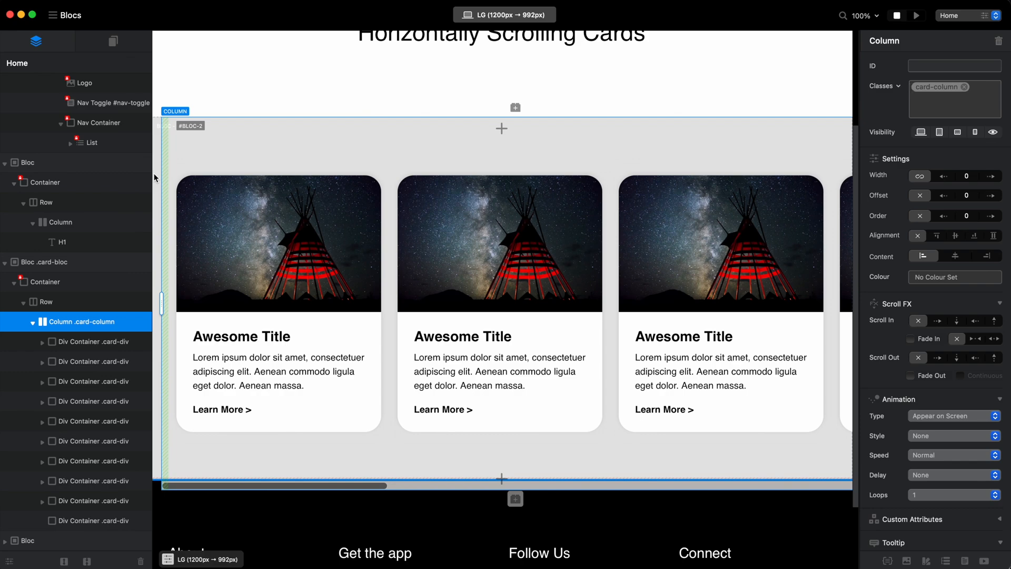
{"action": "scroll", "coordinate": [475, 237], "scroll_direction": "up", "scroll_amount": 5}
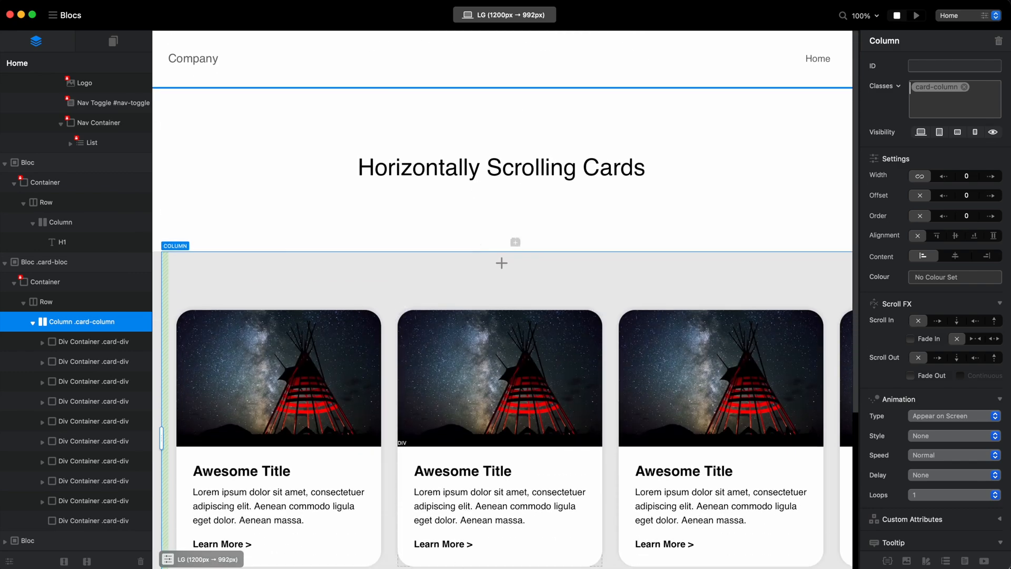